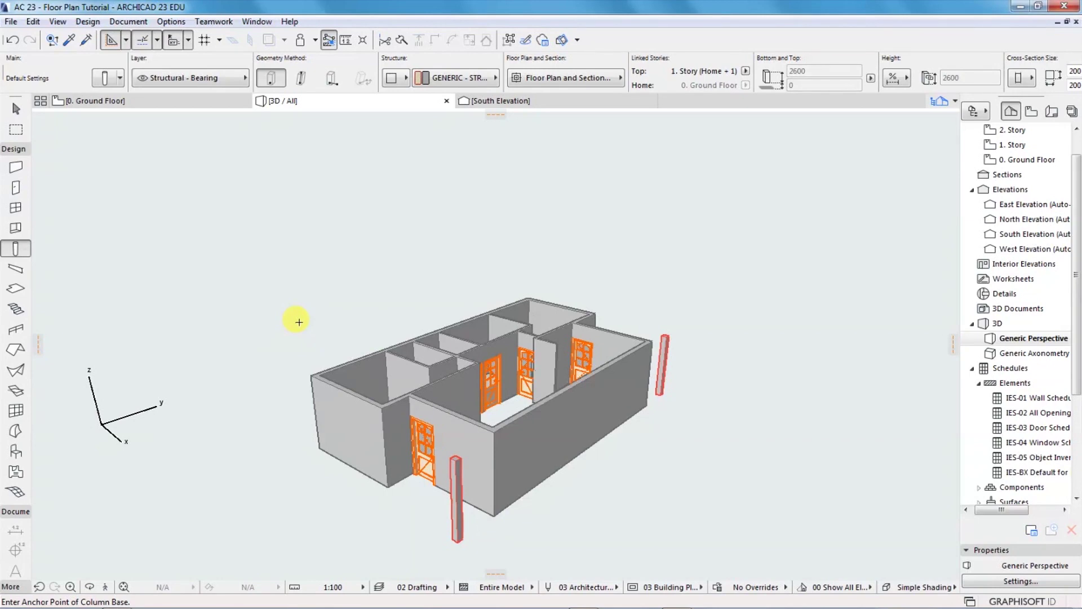
# - Open the default settings of the Window tool while working in the Ground Floor plan
pyautogui.click(133, 100)
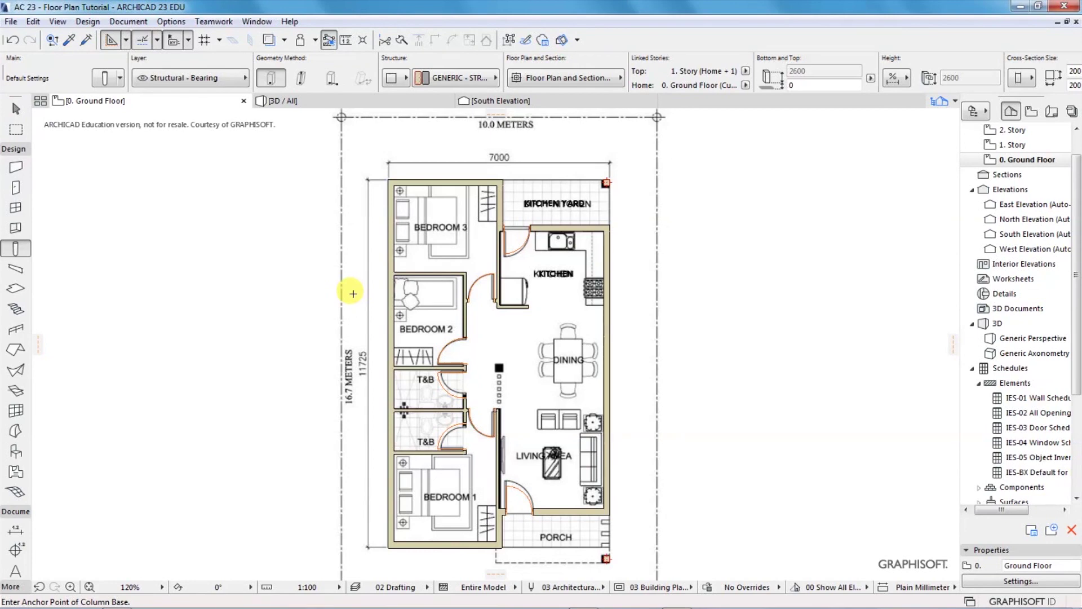
pyautogui.click(92, 24)
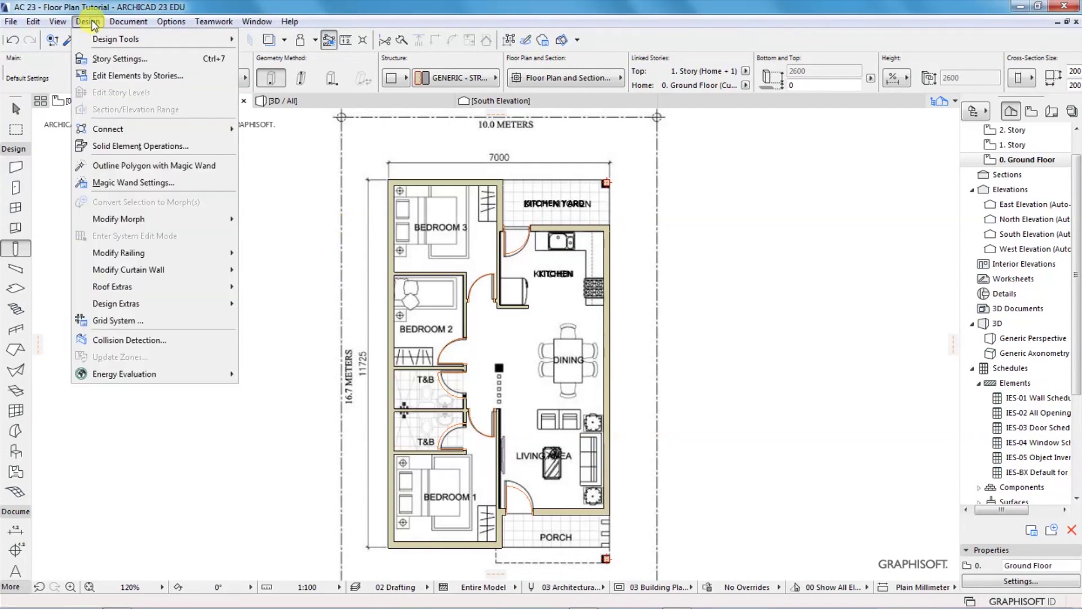
pyautogui.moveTo(125, 41)
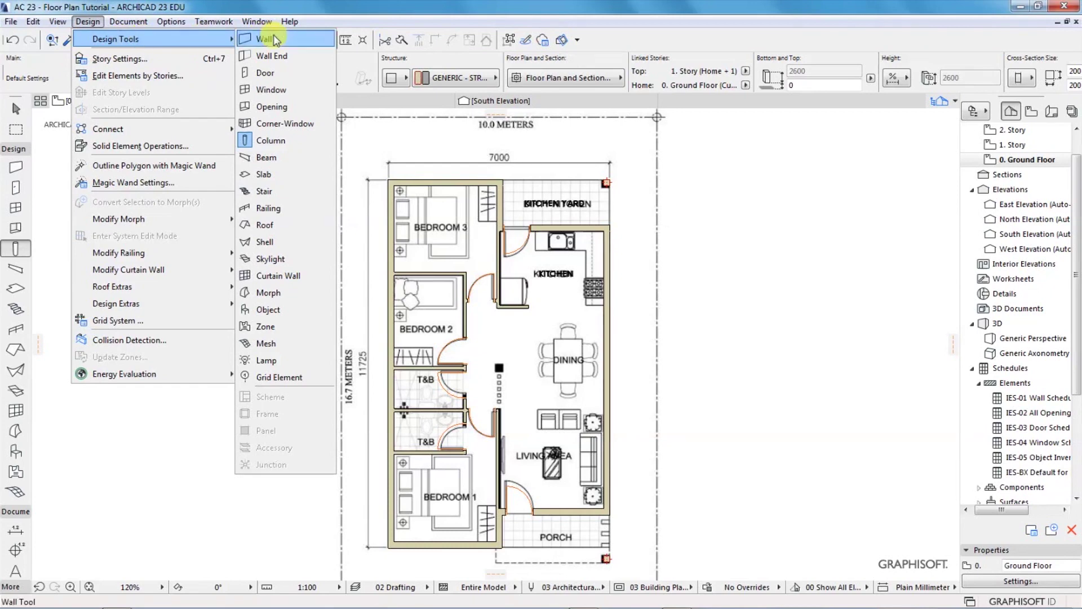
pyautogui.click(275, 91)
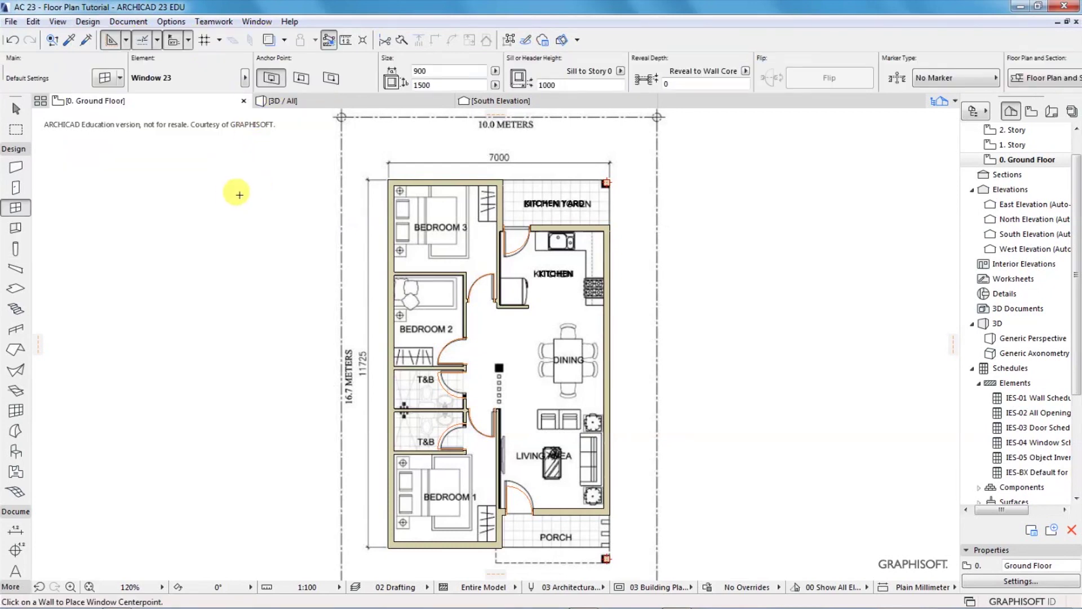
pyautogui.click(104, 80)
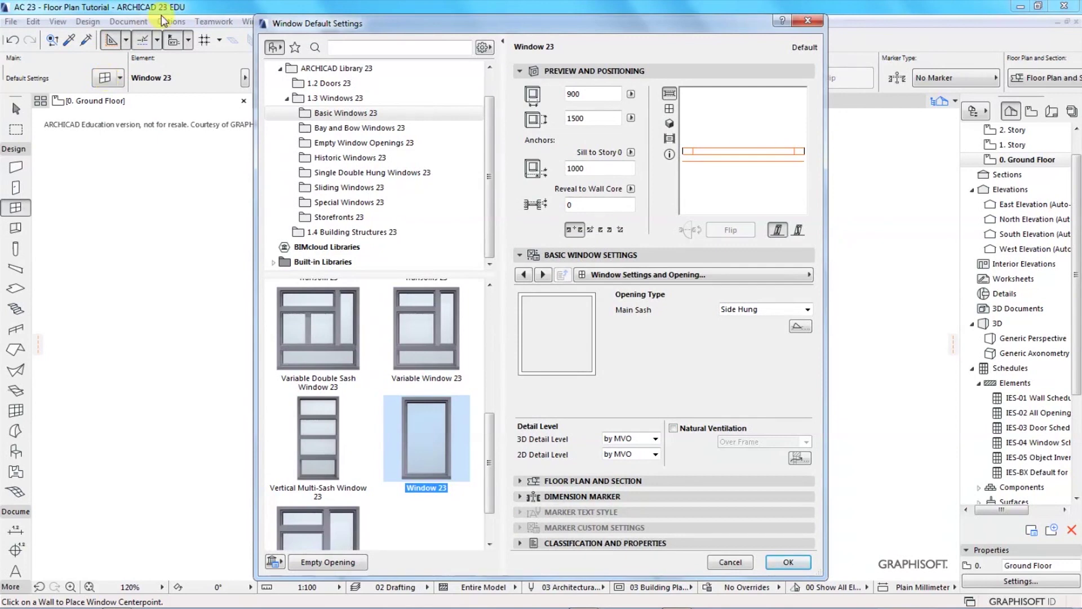
# - Look through the window library categories, including historic and single/double hung windows, and return to Basic Windows 23
pyautogui.click(321, 129)
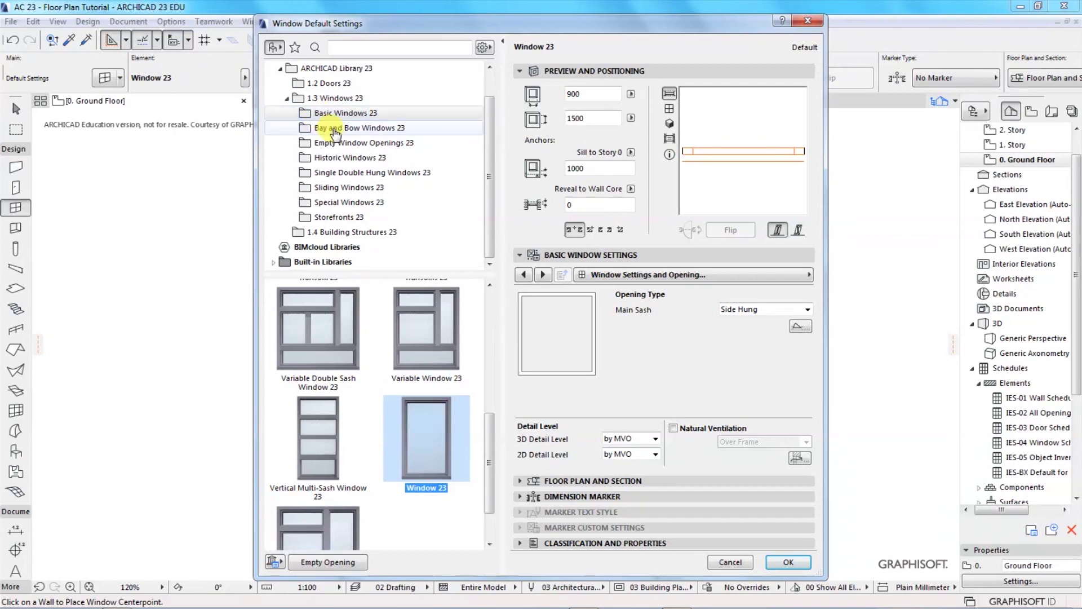
pyautogui.click(324, 143)
pyautogui.click(345, 160)
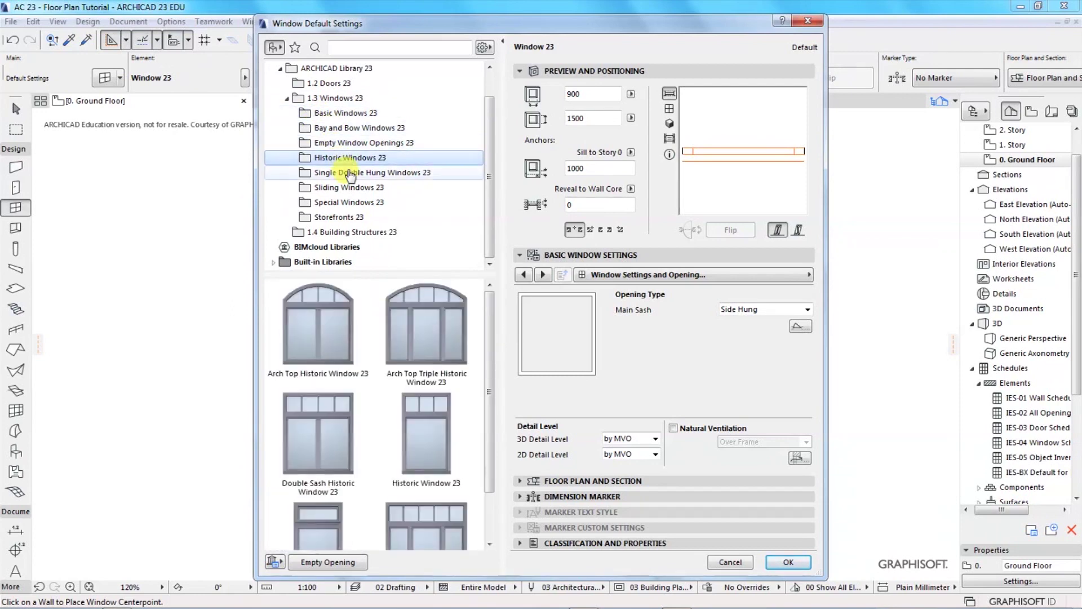
pyautogui.click(346, 172)
pyautogui.click(332, 114)
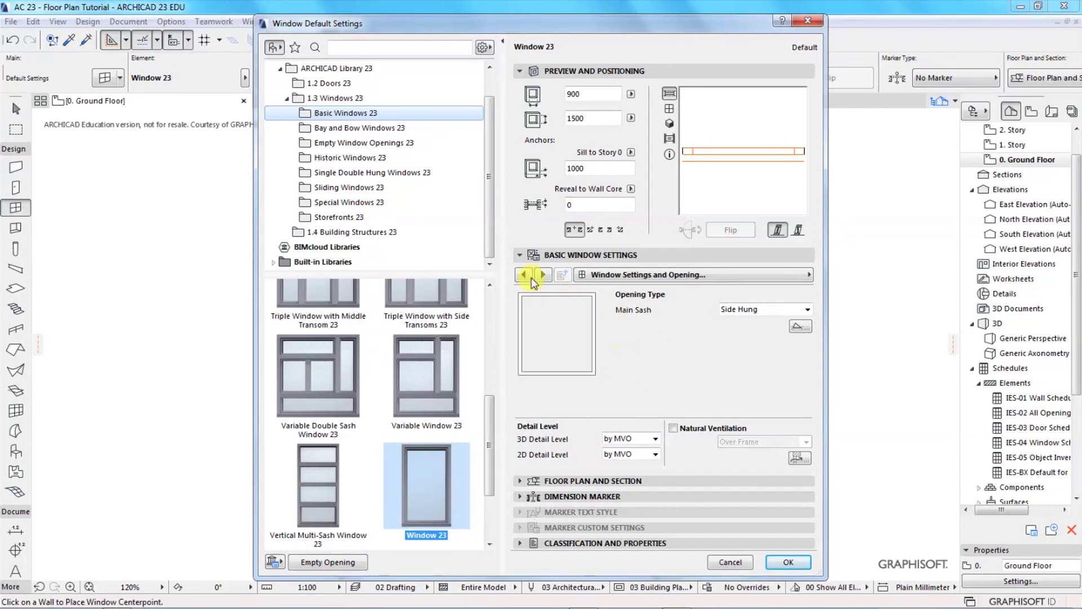
# - Set the main sash opening type of Window 23 to Fixed Sash
pyautogui.click(581, 256)
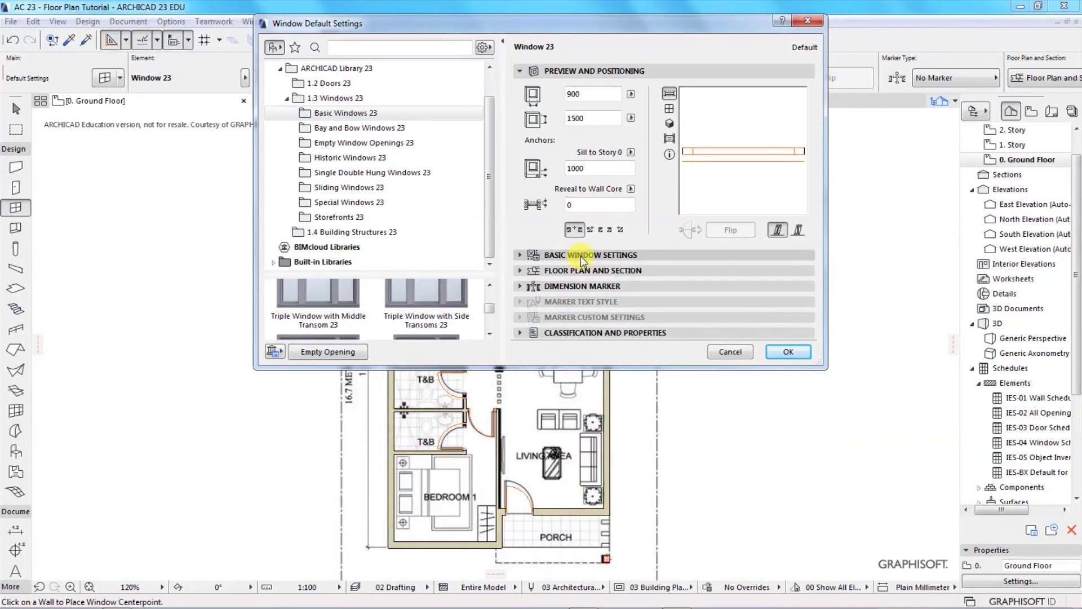
pyautogui.click(582, 257)
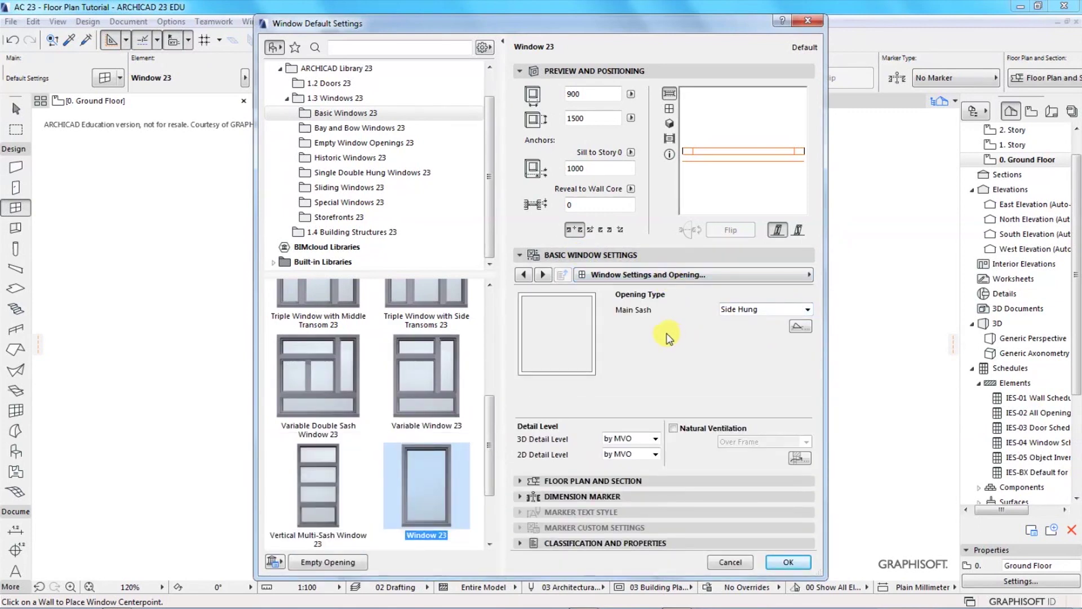
pyautogui.click(800, 310)
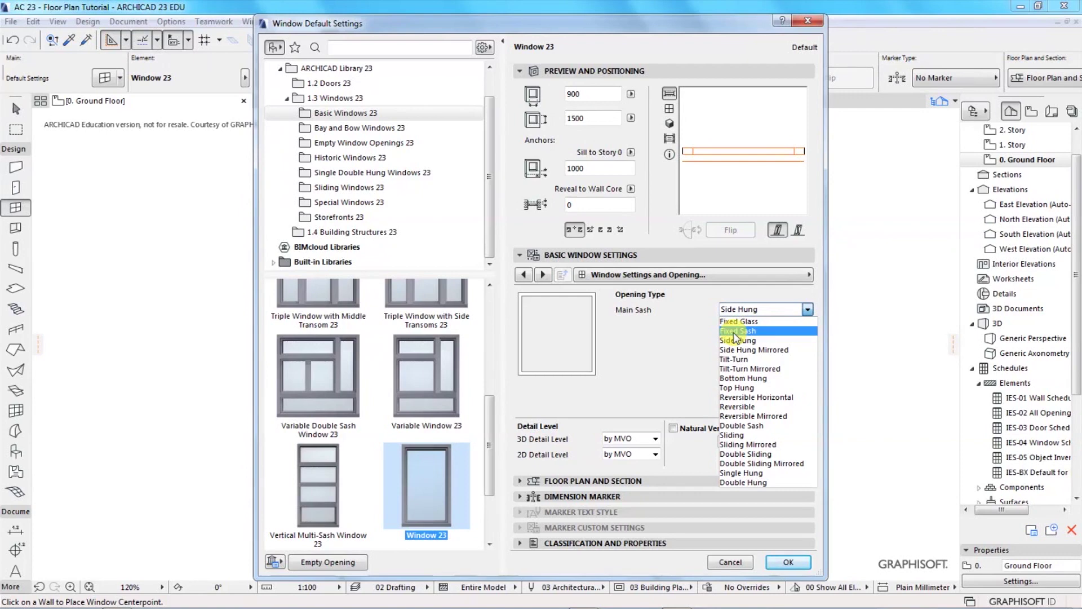
pyautogui.click(734, 332)
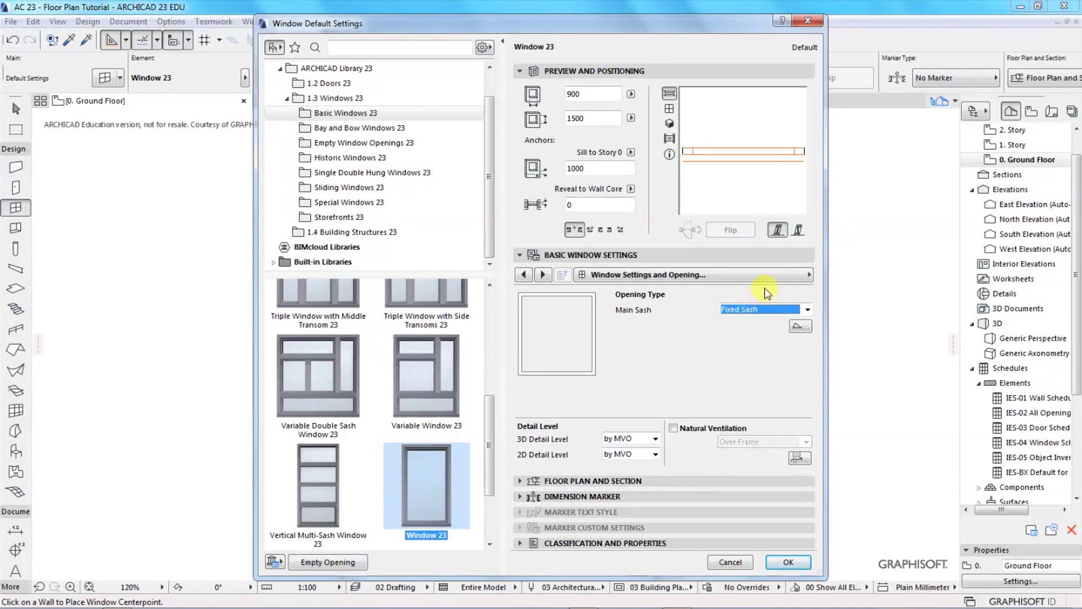
# - Review the Frame and Sash and Frame Widths settings of the default window
pyautogui.click(809, 275)
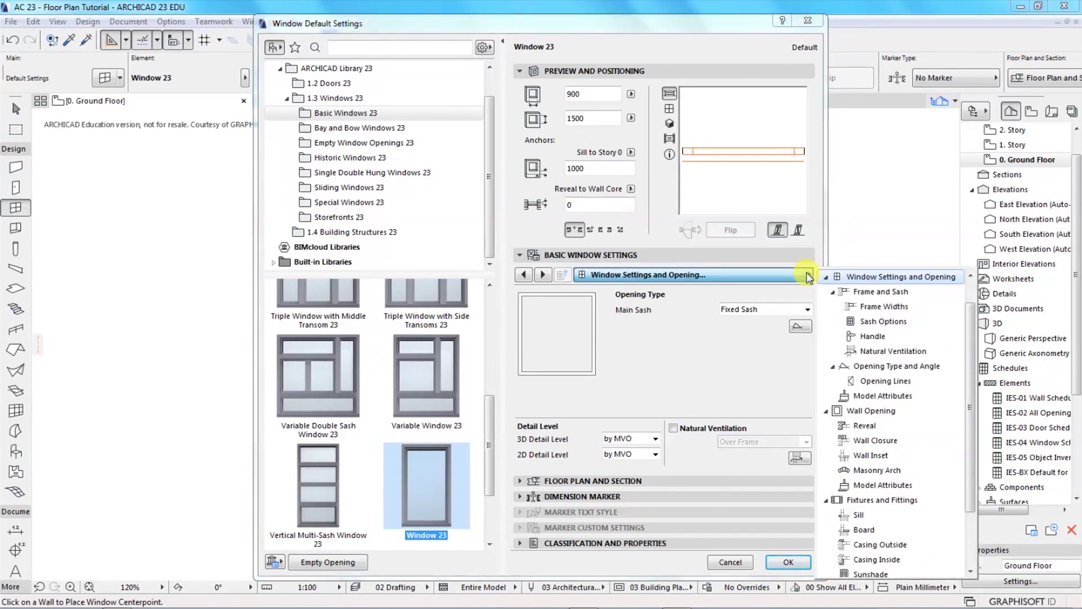
pyautogui.click(808, 275)
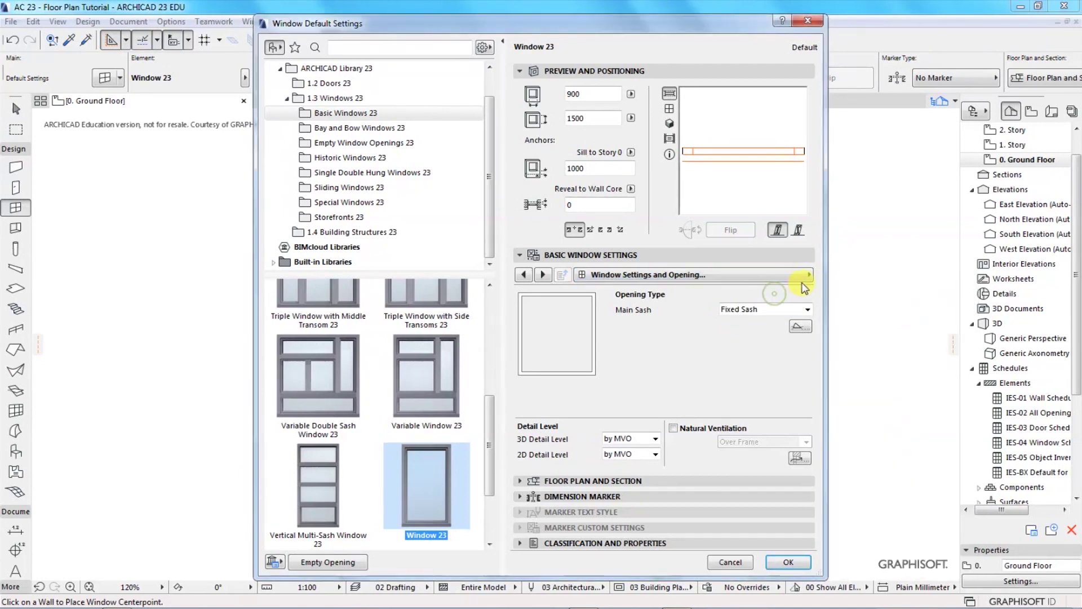
pyautogui.click(806, 276)
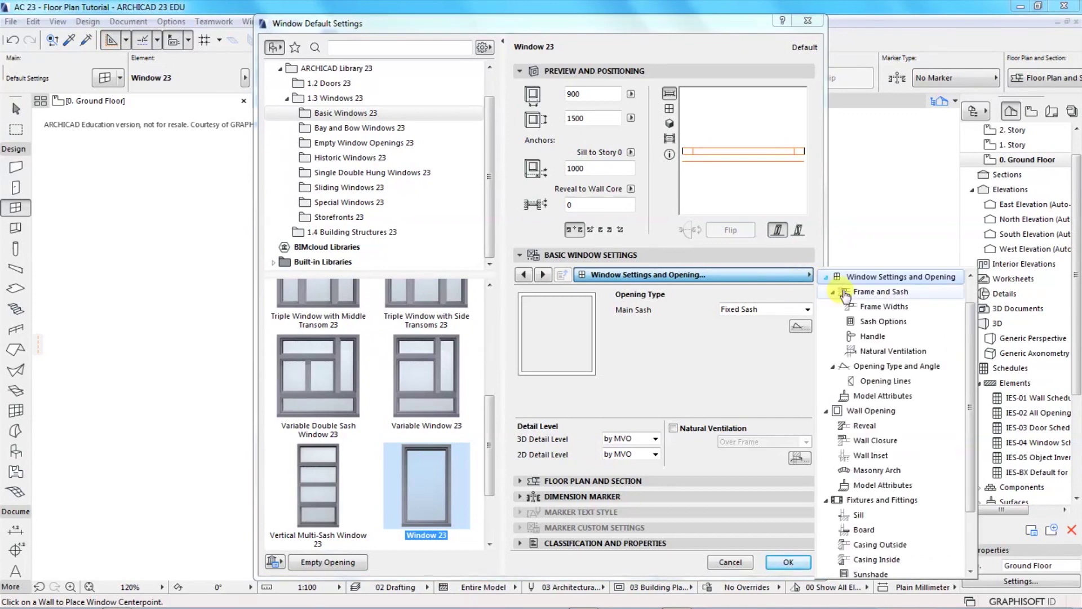
pyautogui.click(867, 293)
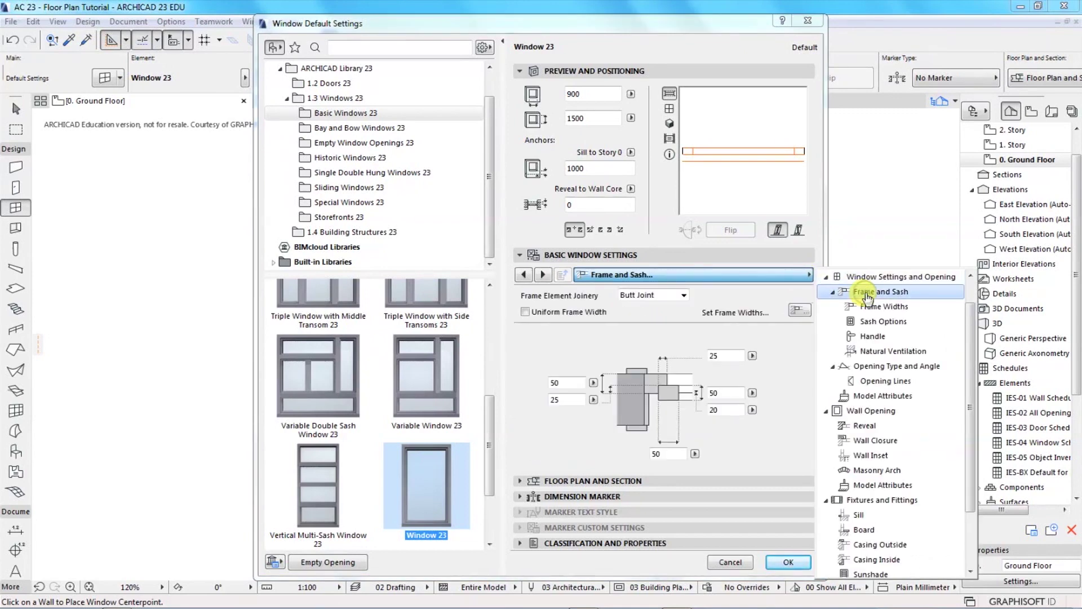
pyautogui.click(874, 307)
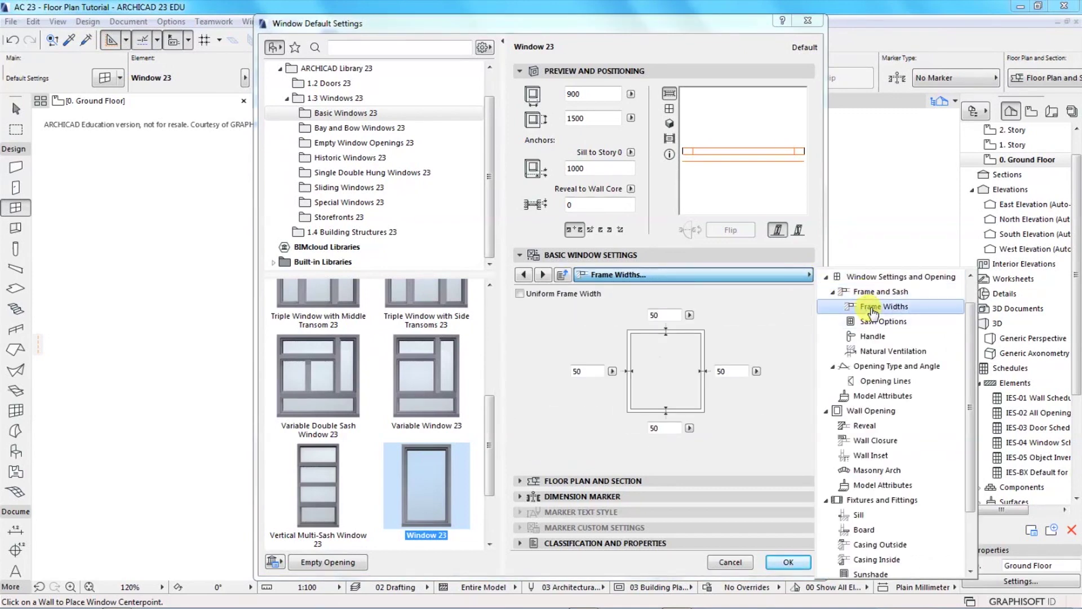
# - Set the window's sash type to H-V Grid in the sash options
pyautogui.click(870, 323)
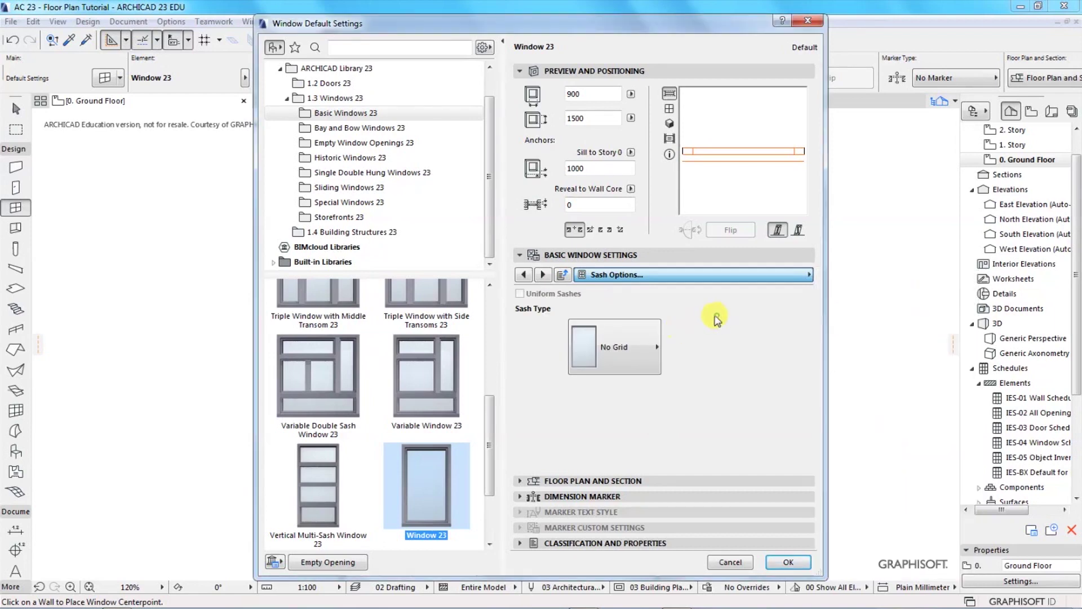
pyautogui.click(601, 348)
pyautogui.click(601, 347)
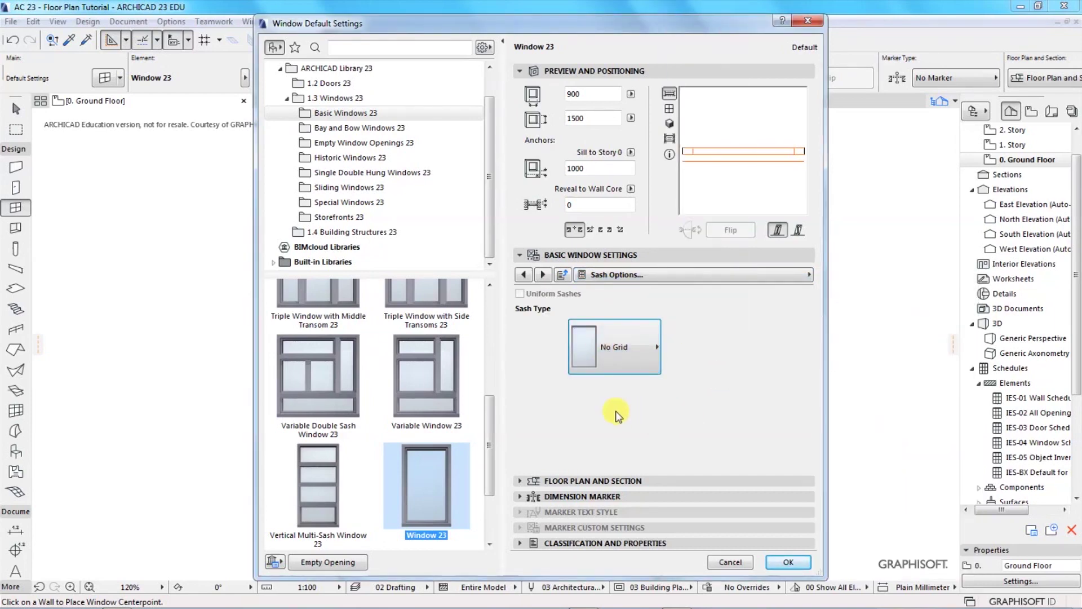
pyautogui.click(601, 345)
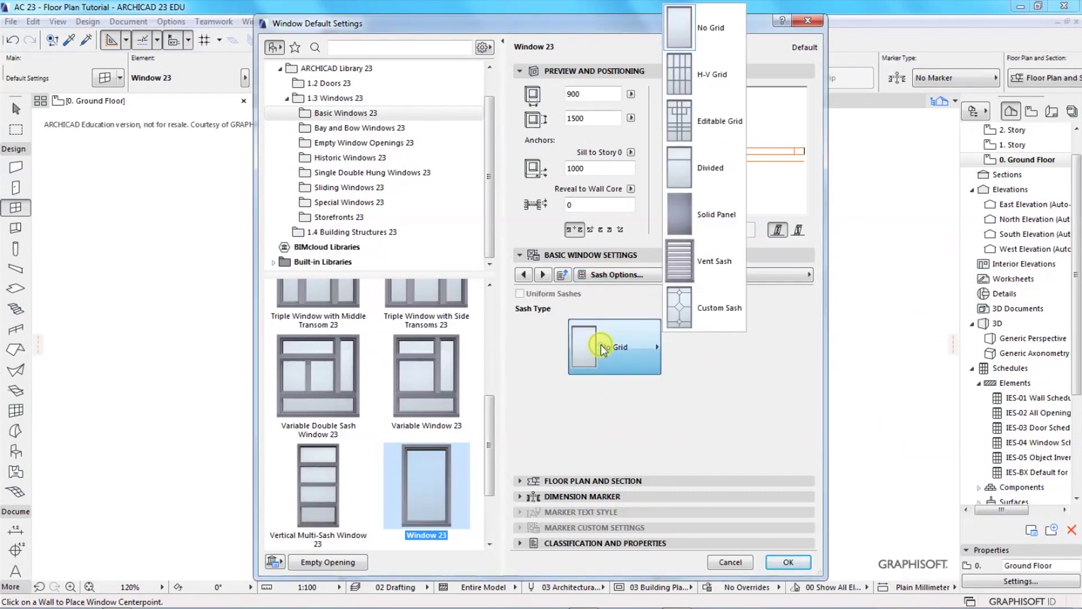
pyautogui.click(705, 76)
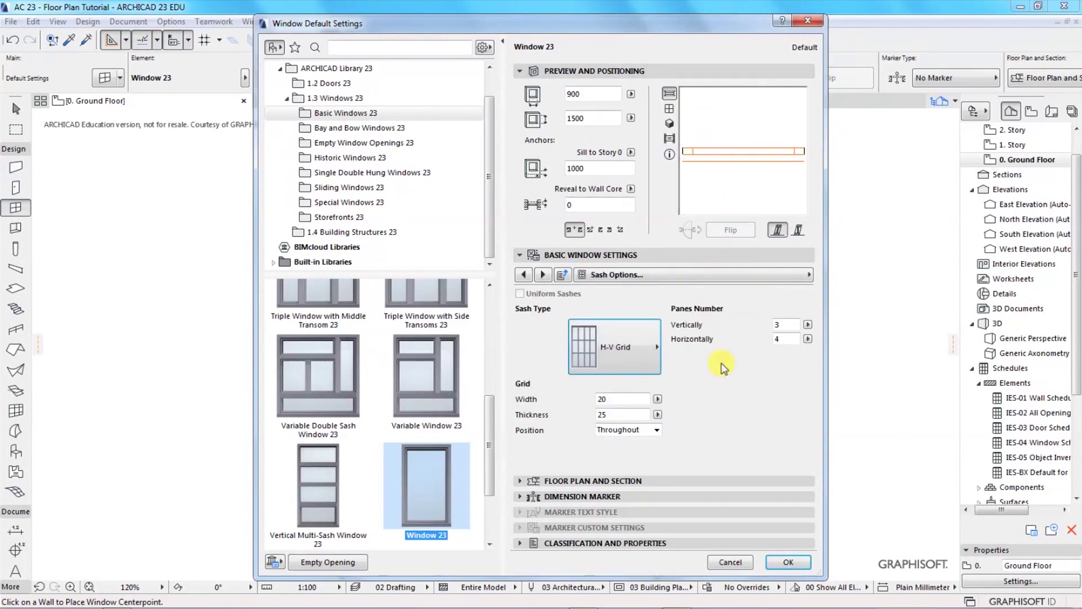
pyautogui.click(785, 323)
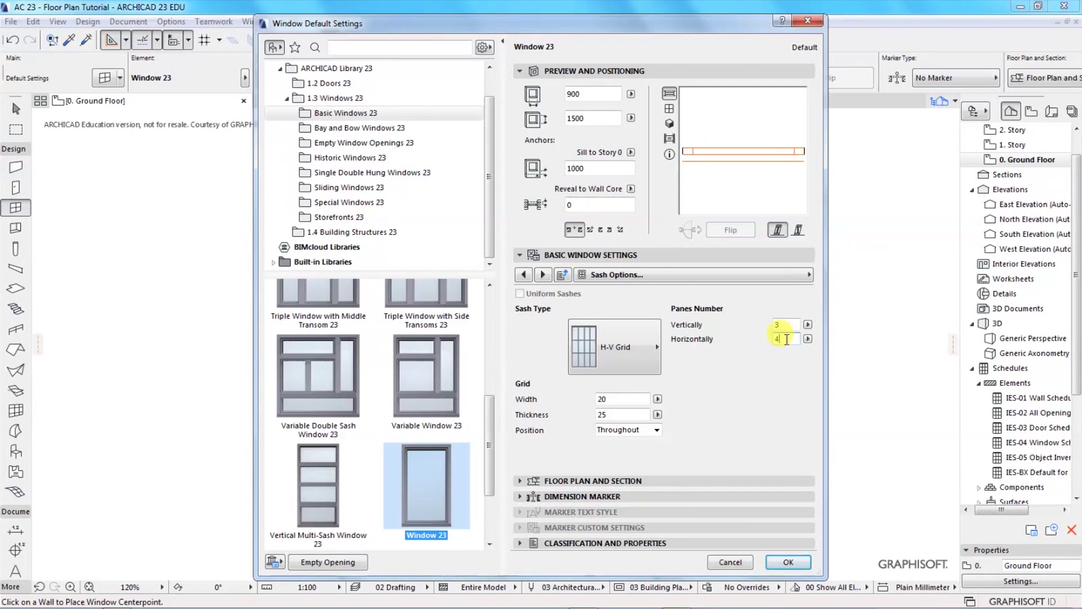
pyautogui.click(623, 416)
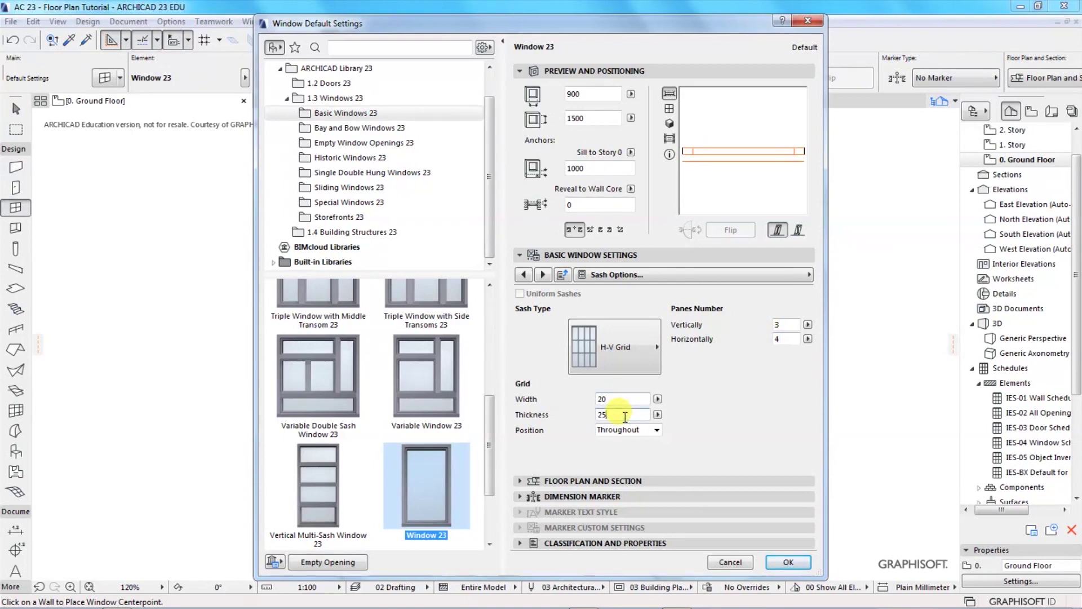
# - Enable the sill and the sill oversize option for the default window
pyautogui.click(804, 278)
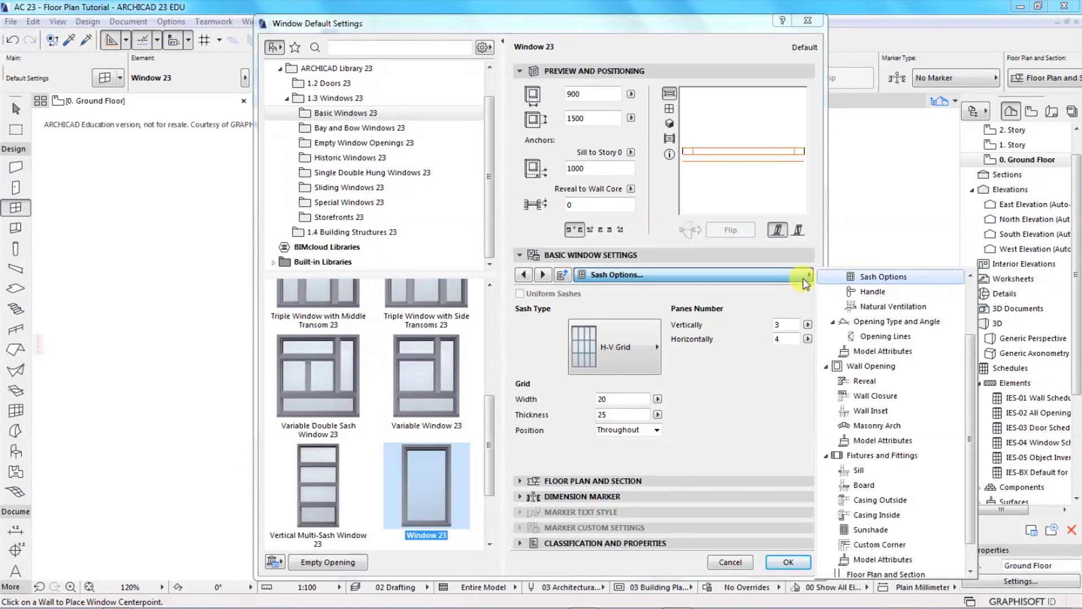
pyautogui.click(861, 473)
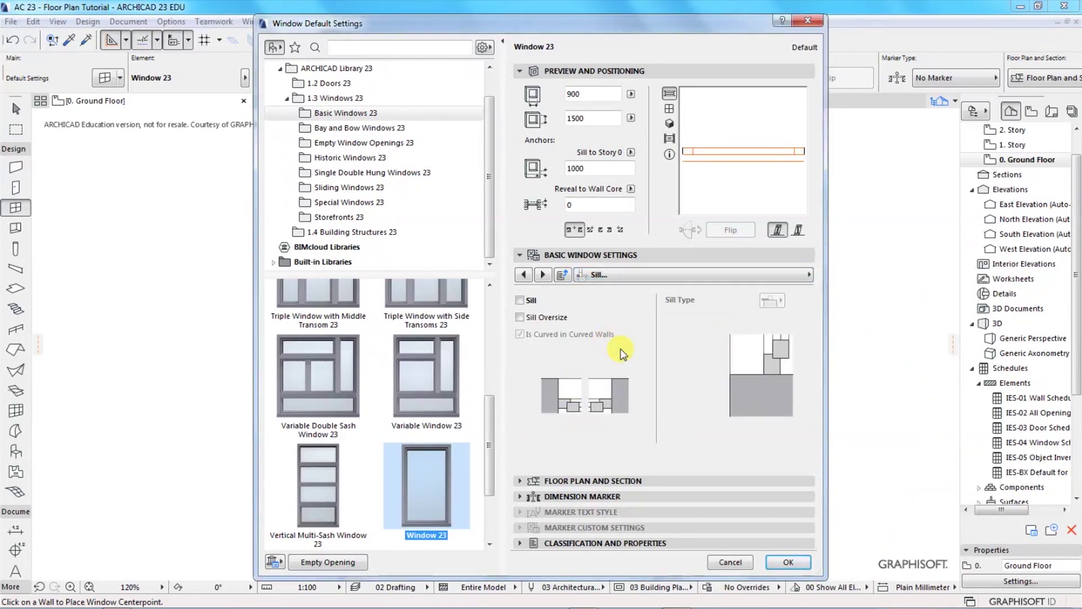
pyautogui.click(520, 300)
pyautogui.click(520, 317)
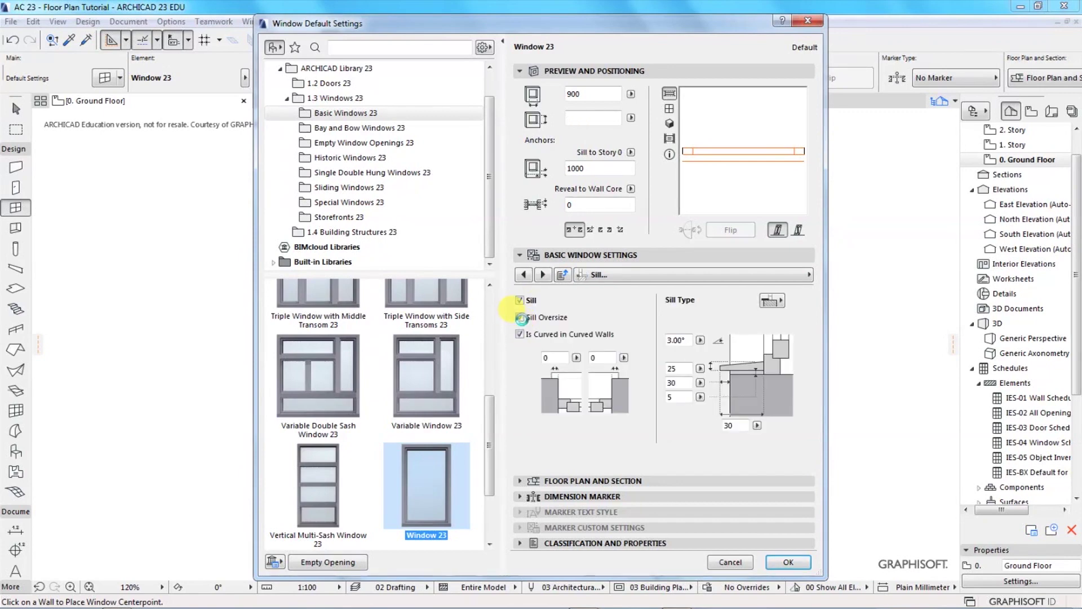
# - Add a board to the default window and accept the window settings
pyautogui.click(813, 274)
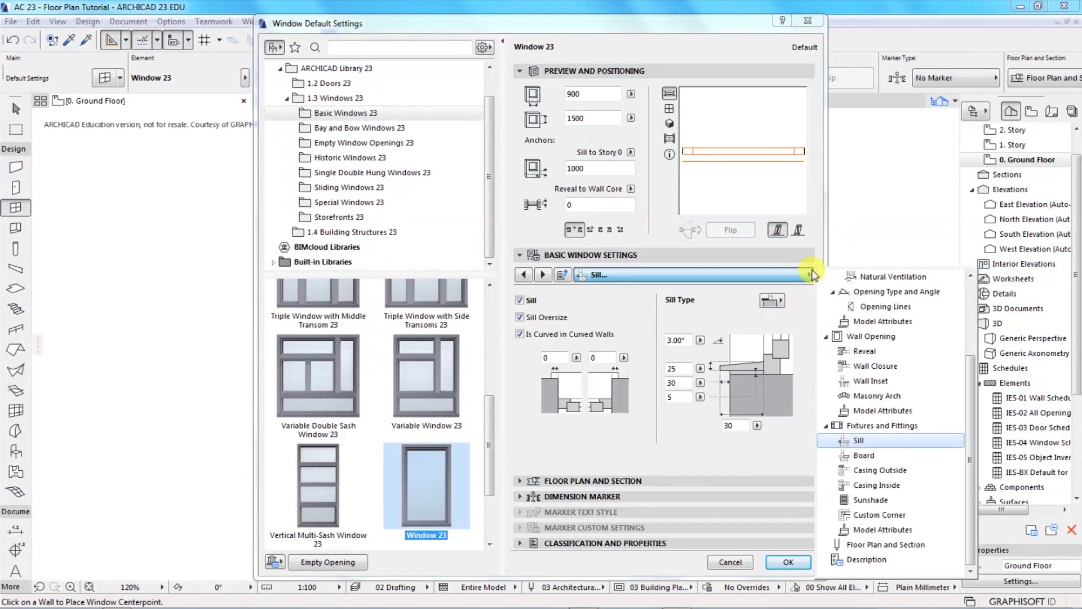
pyautogui.click(864, 456)
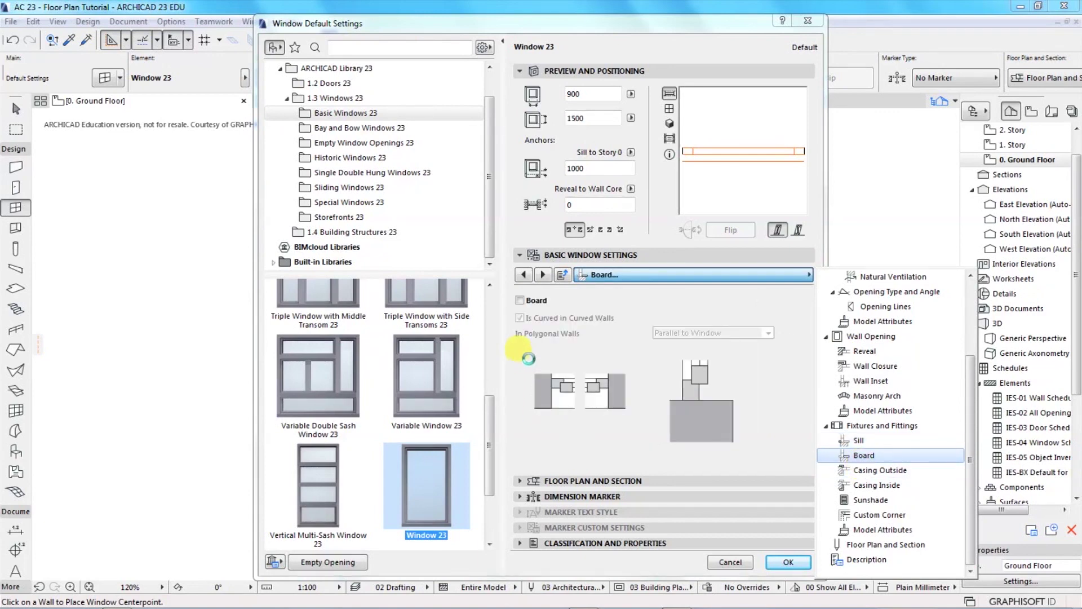
pyautogui.click(519, 300)
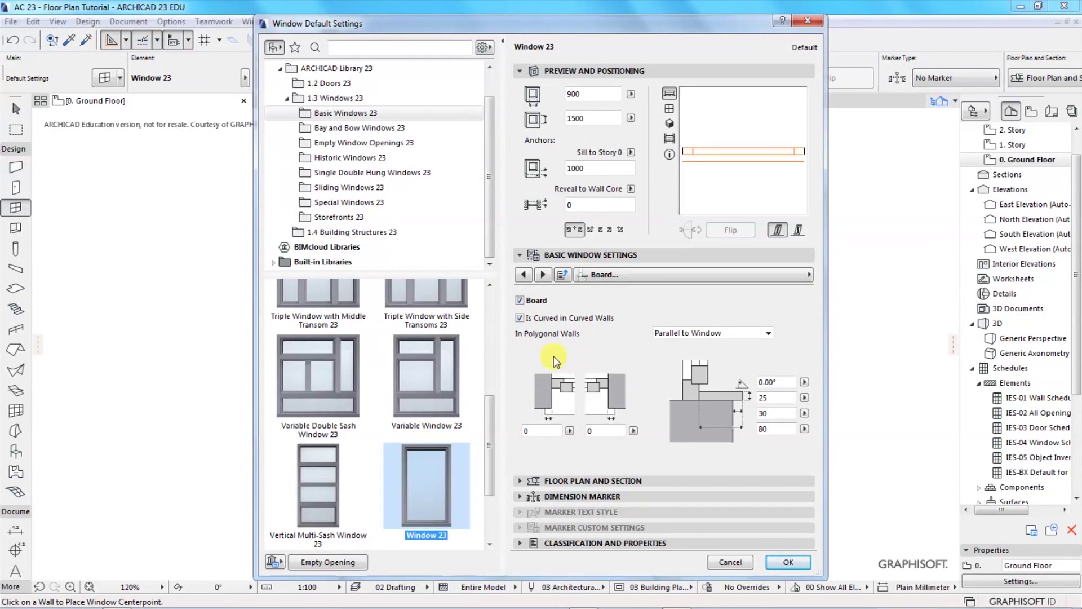
pyautogui.click(782, 562)
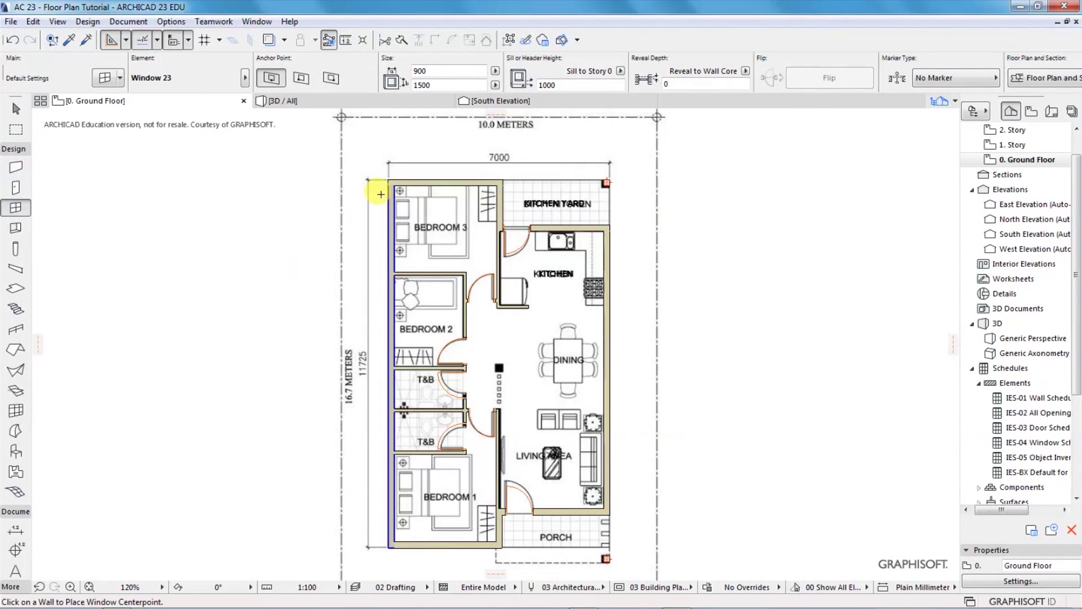
# - Place a Window 23 in each of Bedroom 3's two exterior walls, one above and one beside the bed, with the outside facing outward
pyautogui.scroll(2, 381, 193)
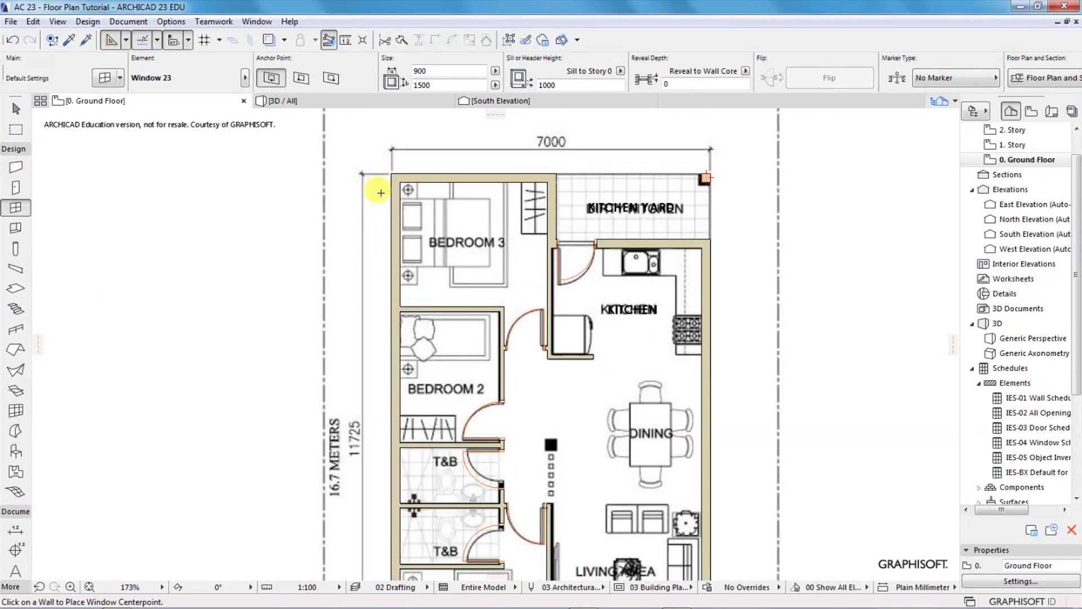
pyautogui.click(464, 174)
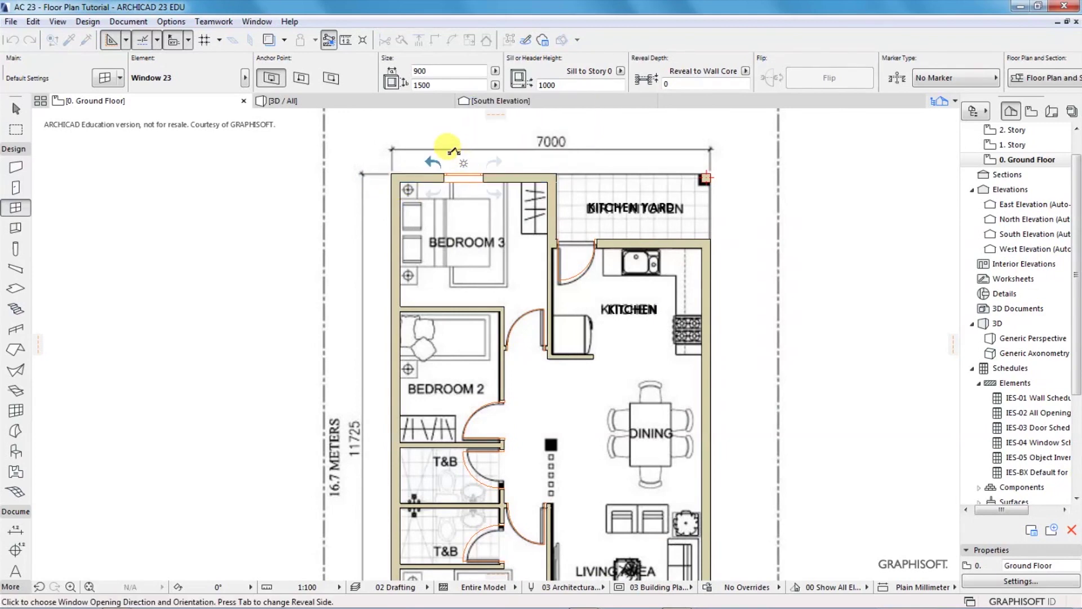
pyautogui.click(454, 151)
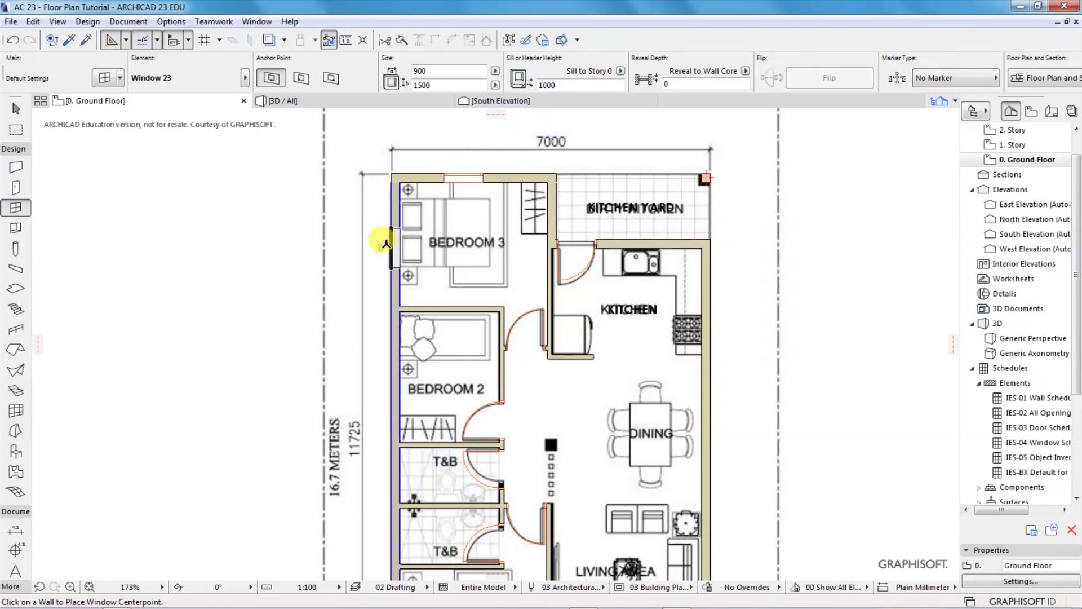
pyautogui.click(354, 244)
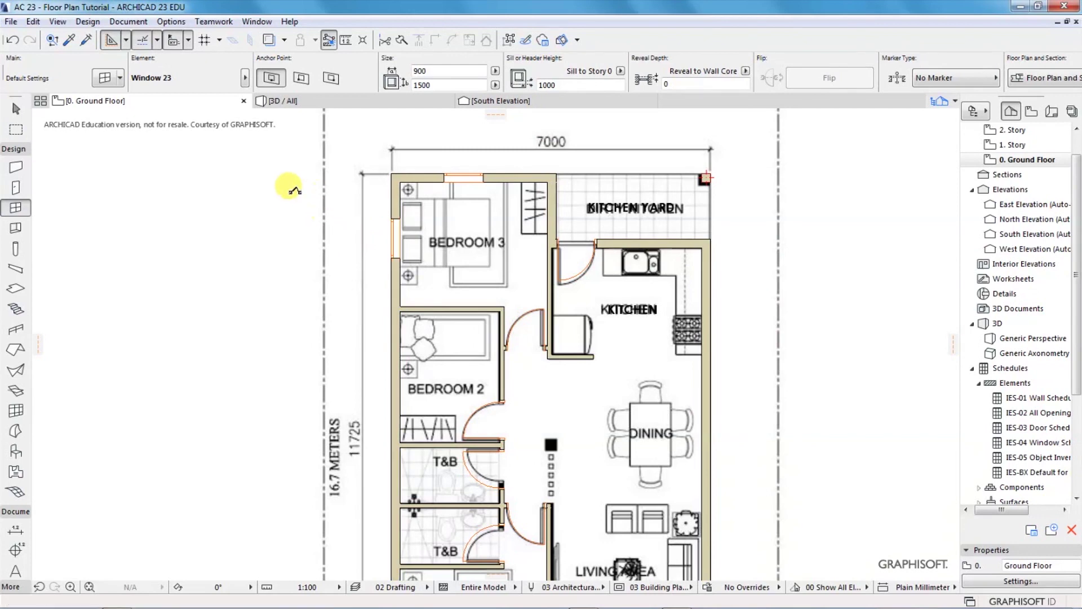
pyautogui.scroll(-2, 290, 203)
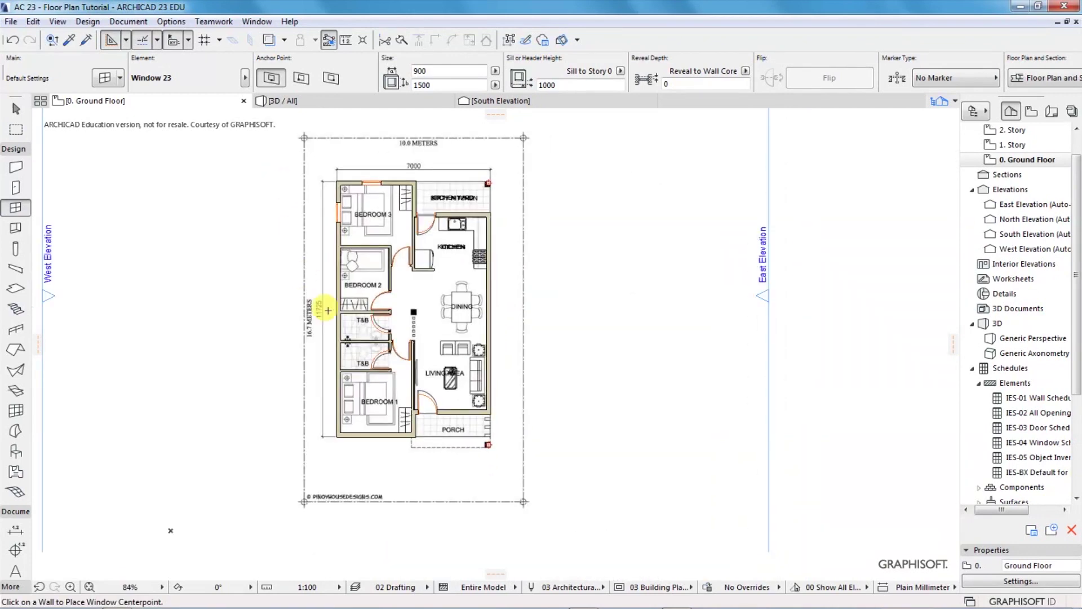
# - Place a Window 23 in Bedroom 2's exterior wall beside the bed, with its outside facing outward
pyautogui.scroll(1, 335, 299)
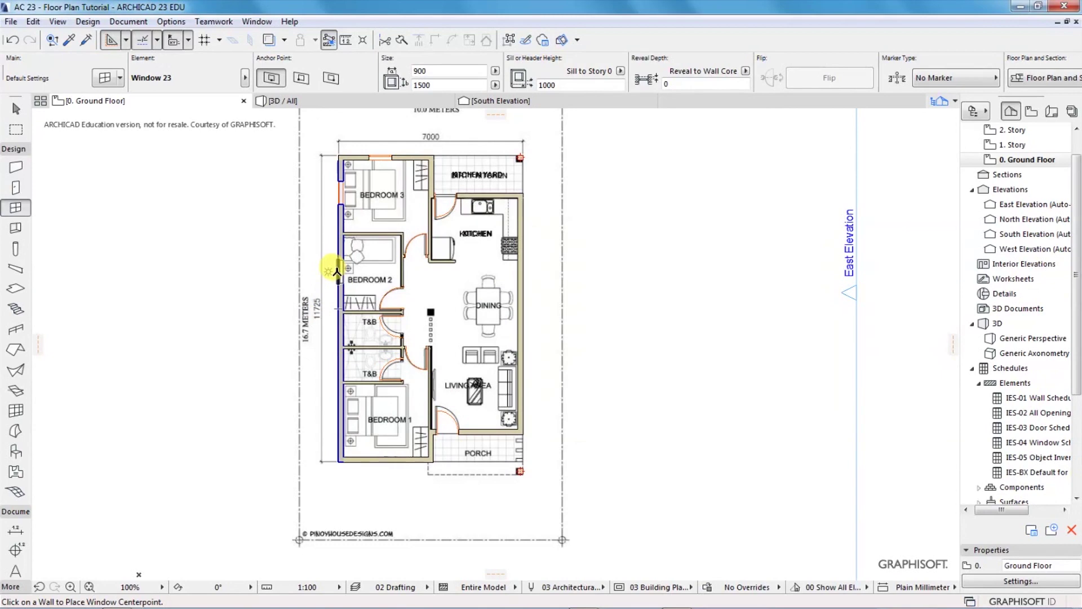
pyautogui.click(313, 270)
pyautogui.click(311, 268)
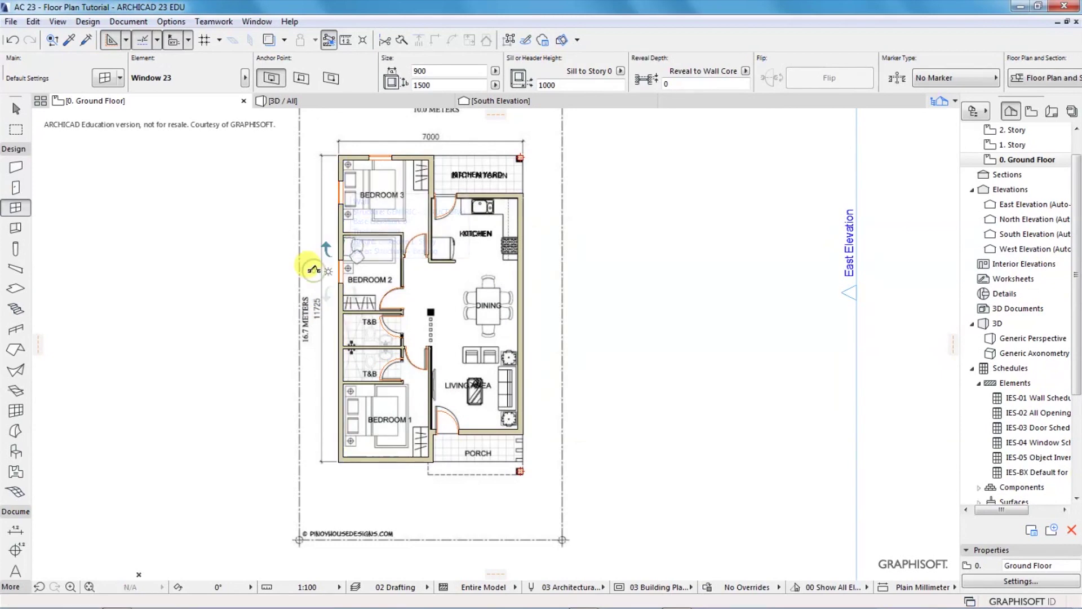
# - Place a Window 23 in the exterior wall of each of the two T&B rooms, with the outside facing outward
pyautogui.scroll(5, 333, 368)
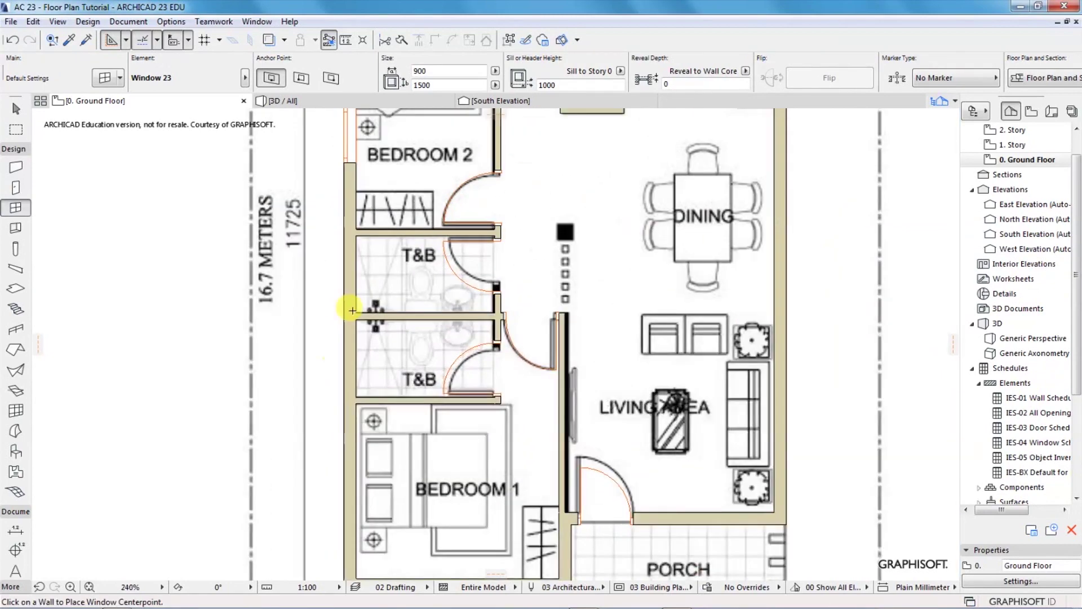
pyautogui.click(345, 268)
pyautogui.click(314, 264)
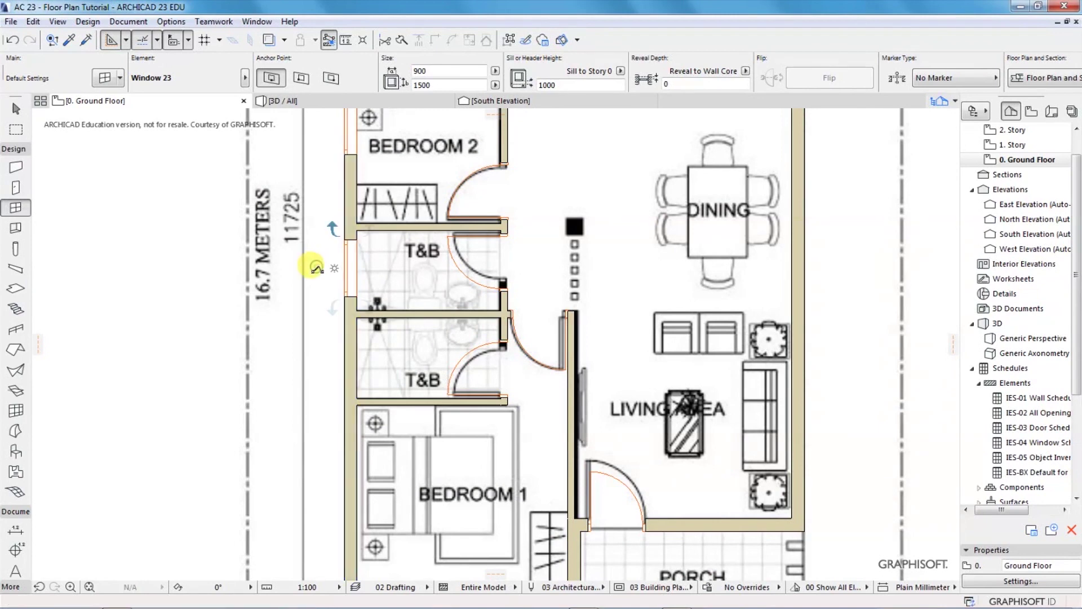
pyautogui.click(345, 356)
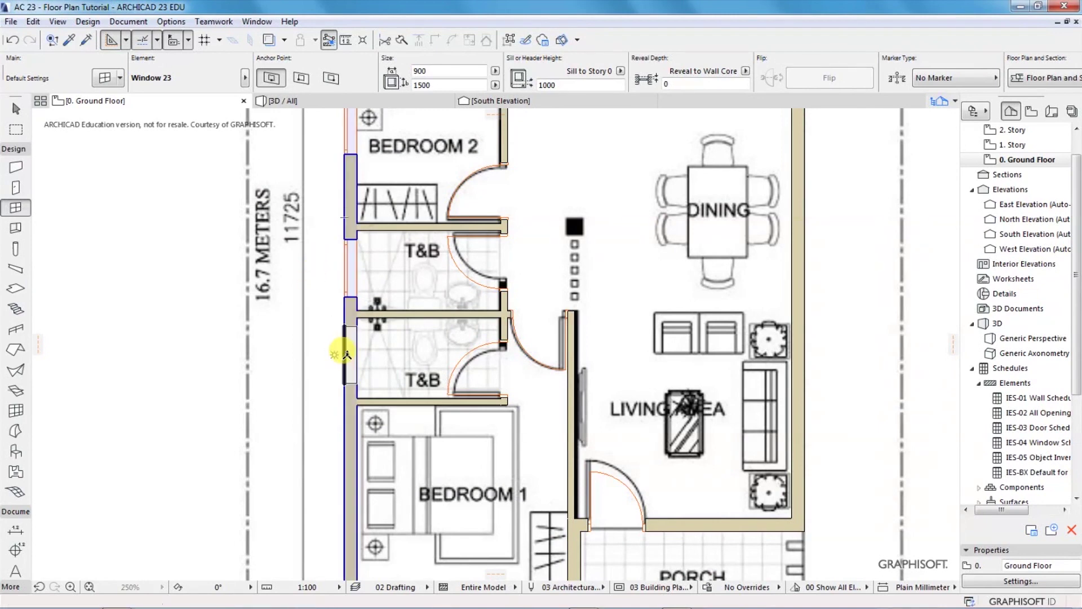
pyautogui.click(320, 353)
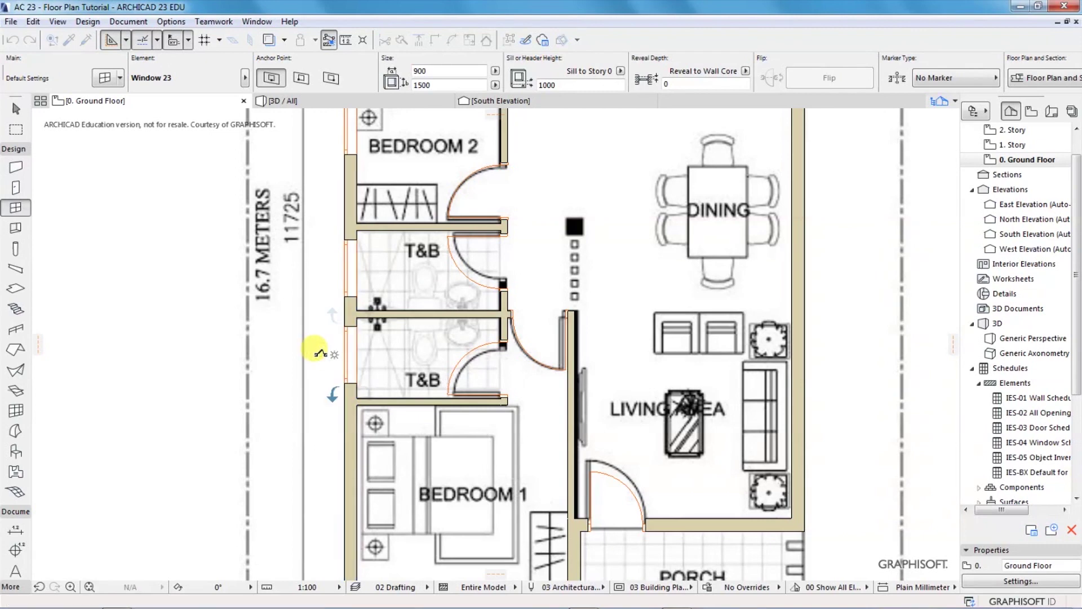
# - Place a Window 23 in Bedroom 1's front exterior wall near its middle, with its outside facing outward
pyautogui.scroll(-3, 186, 309)
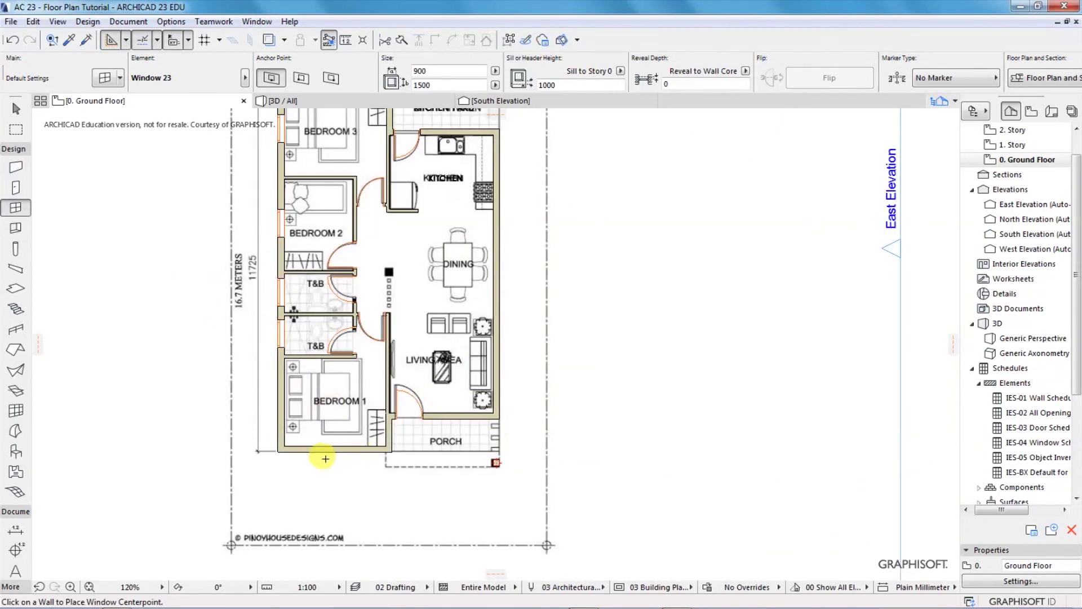
pyautogui.scroll(3, 337, 447)
pyautogui.click(337, 447)
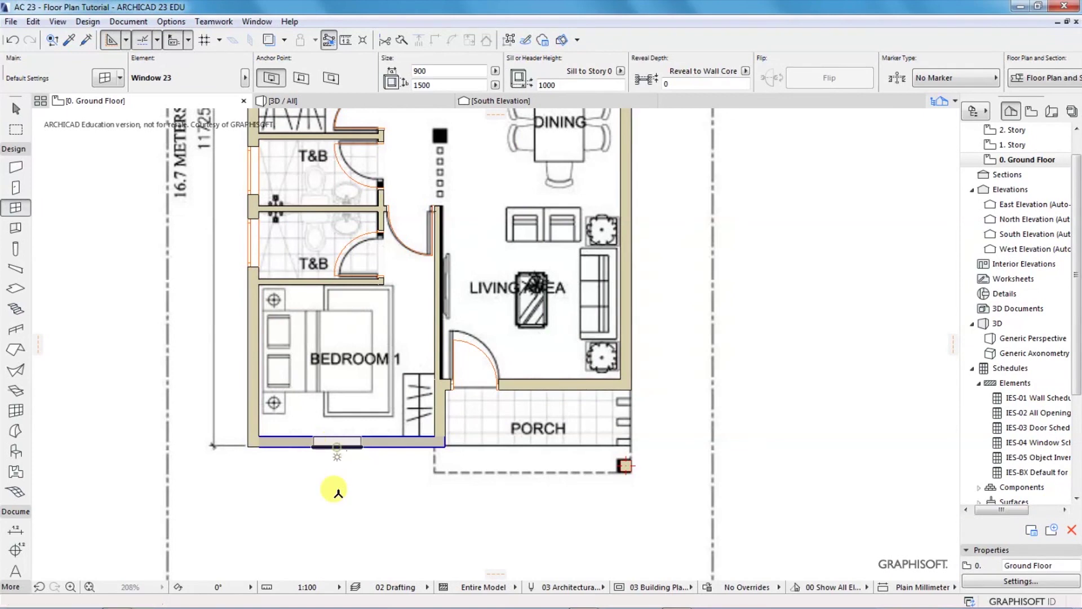
pyautogui.click(352, 490)
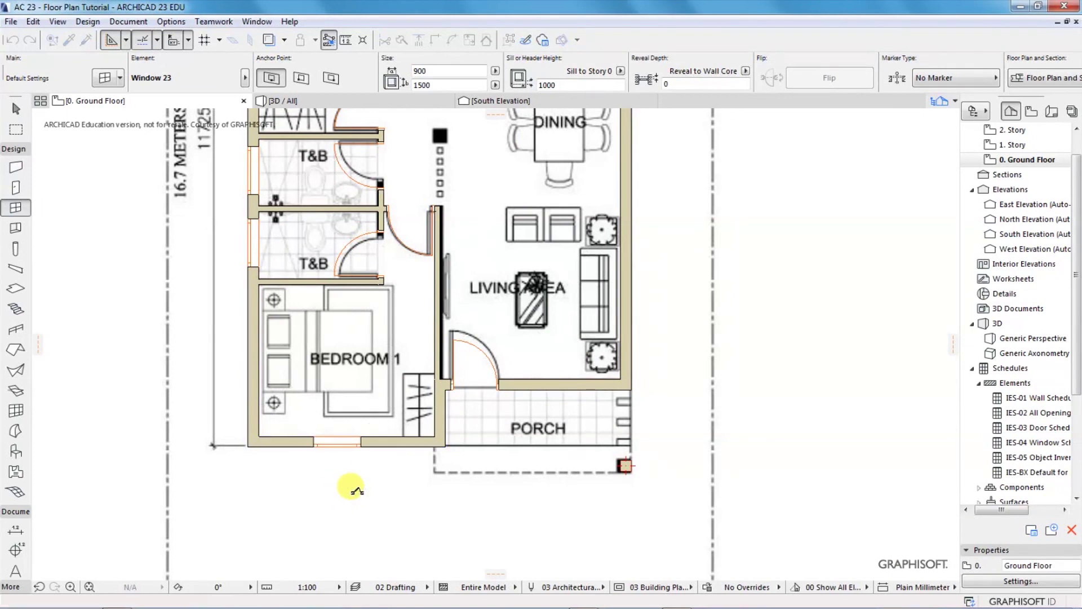
# - Place a Window 23 beside the living area sofa and another beside the dining table in the east exterior wall, both facing outward
pyautogui.scroll(-4, 415, 502)
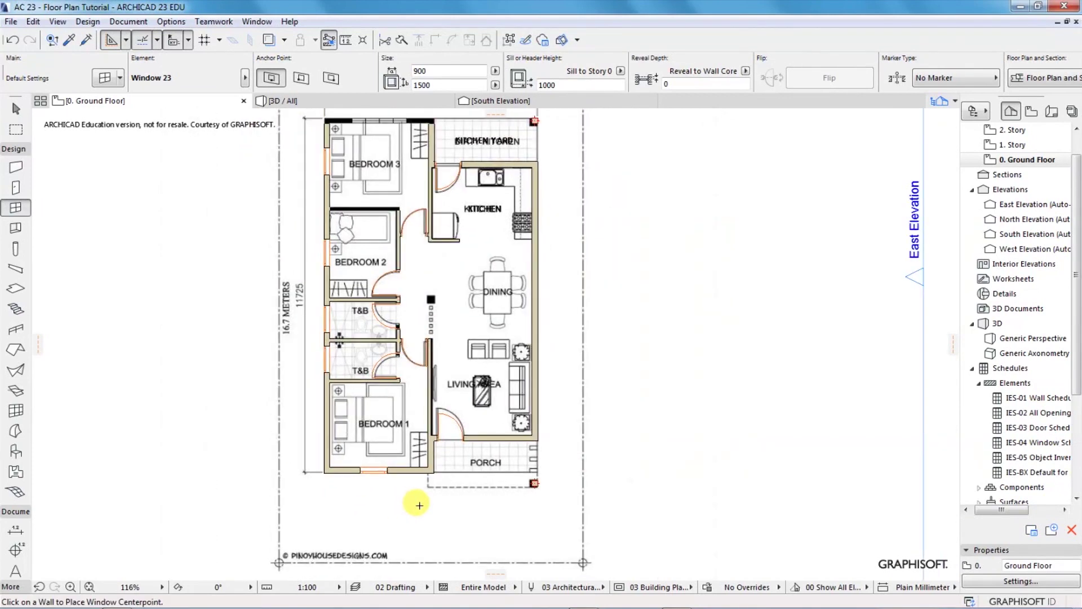
pyautogui.scroll(3, 509, 406)
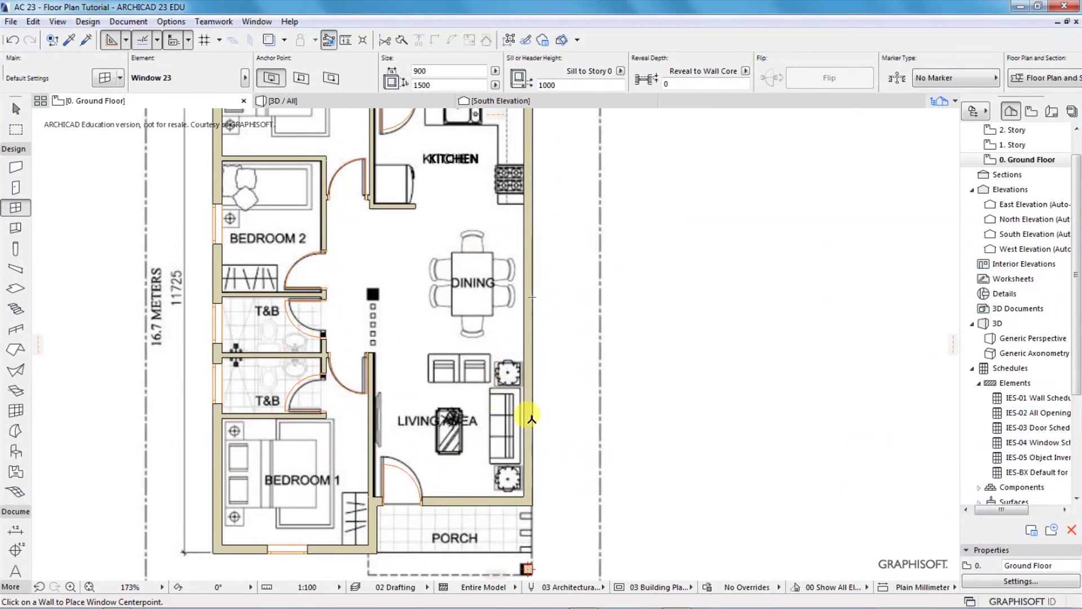
pyautogui.click(531, 419)
pyautogui.click(581, 419)
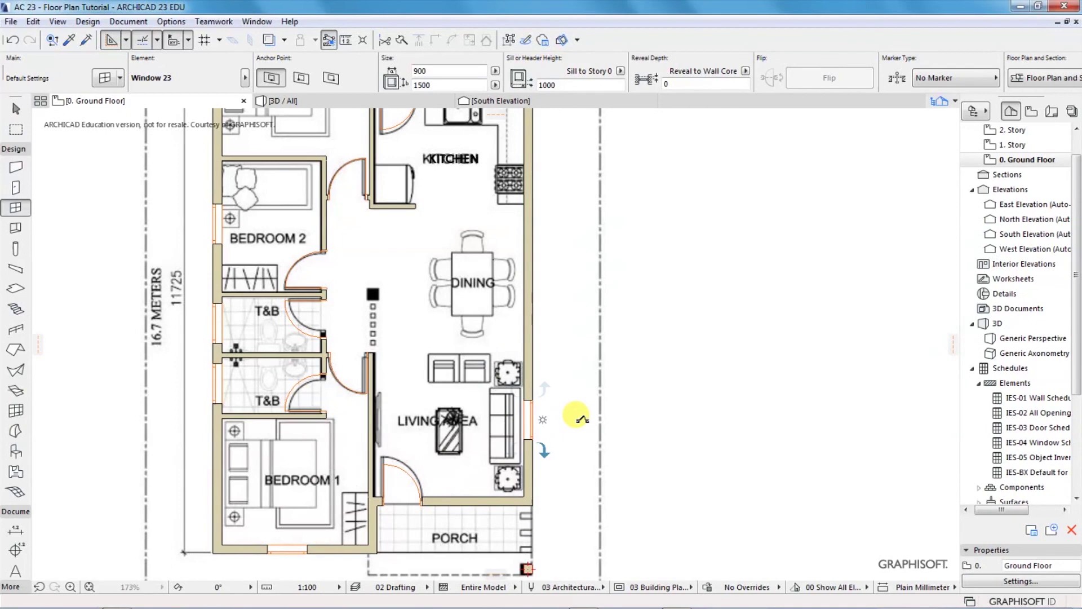
pyautogui.click(532, 265)
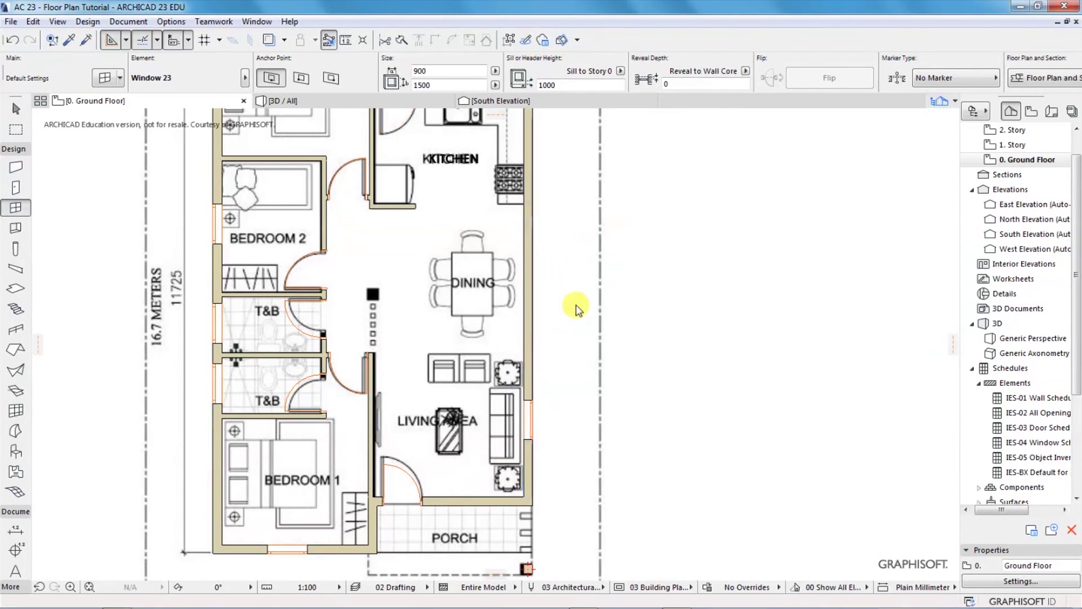
pyautogui.click(573, 303)
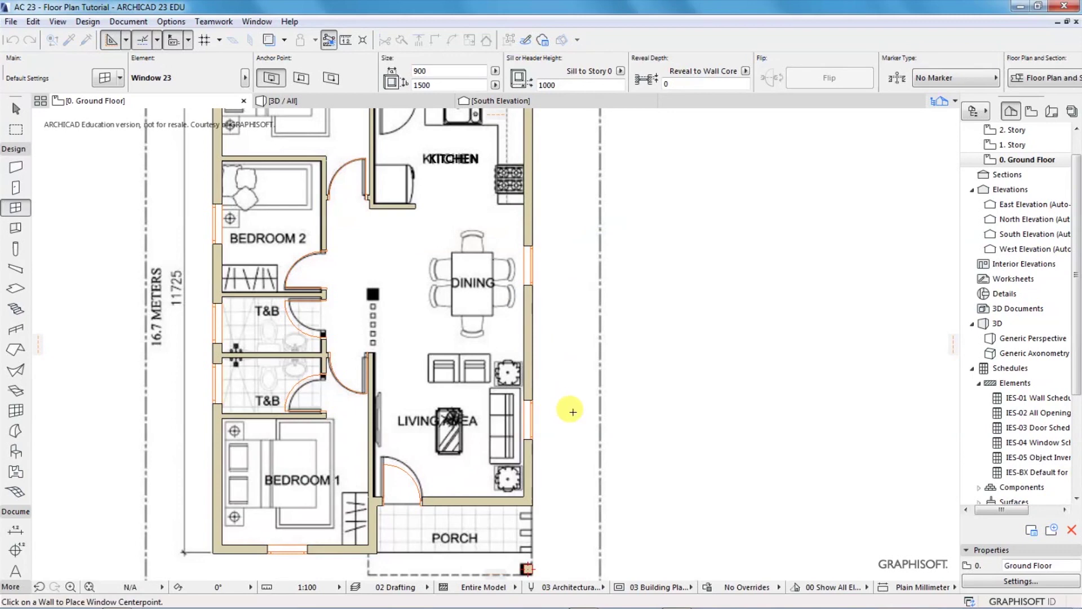
# - Place a Window 23 in the kitchen wall behind the sink, with its outside facing the kitchen yard
pyautogui.scroll(-3, 570, 403)
pyautogui.scroll(4, 519, 265)
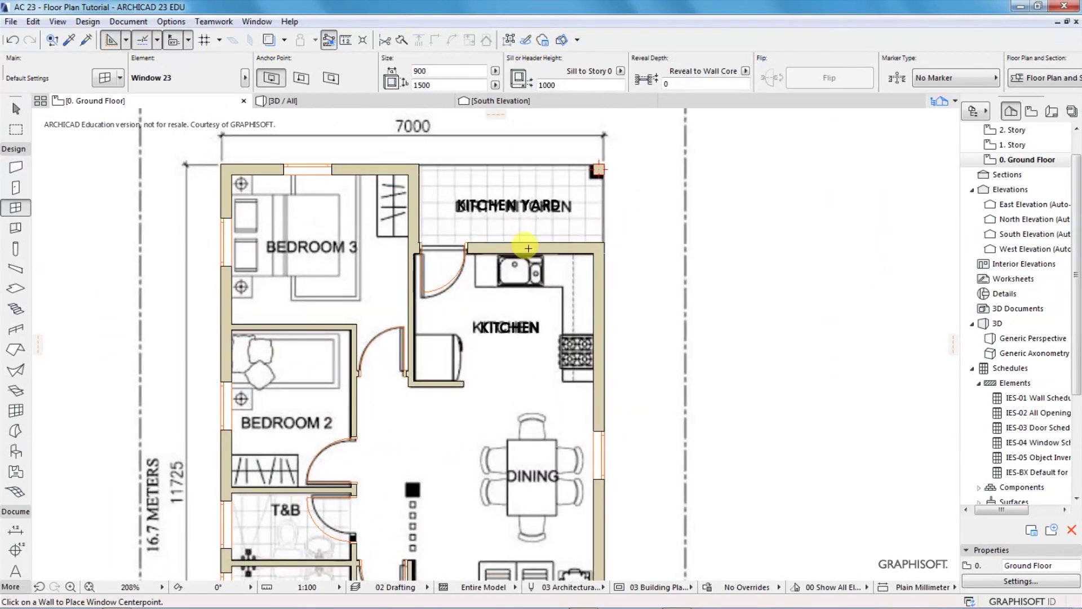
pyautogui.click(530, 239)
pyautogui.click(538, 192)
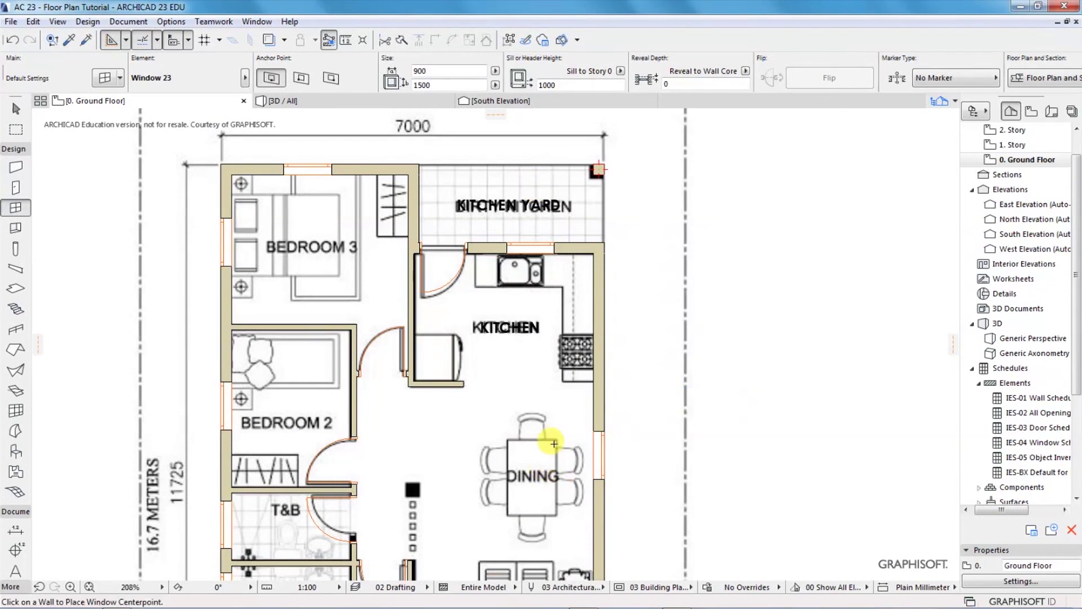
# - Select the living area and dining windows together and set their width to 1500
pyautogui.moveTo(579, 602)
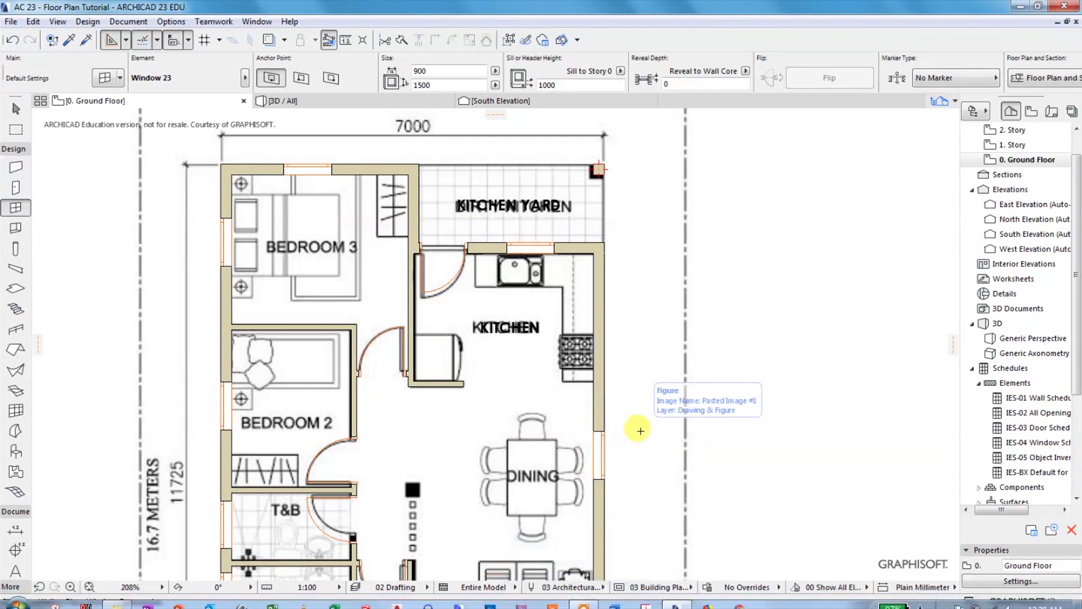
pyautogui.scroll(-5, 564, 400)
pyautogui.scroll(3, 581, 510)
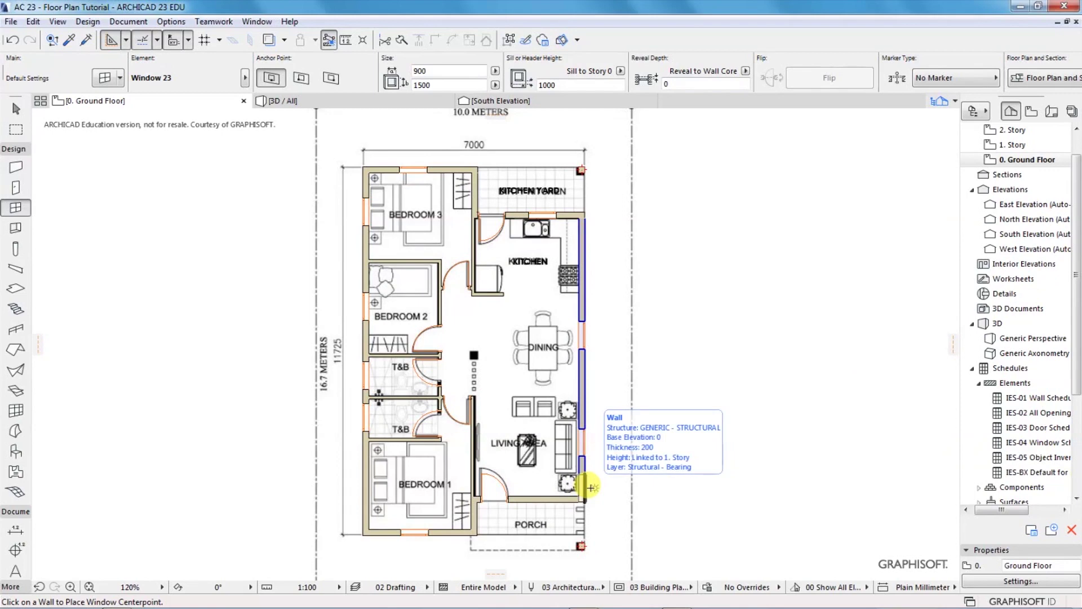
pyautogui.click(584, 443)
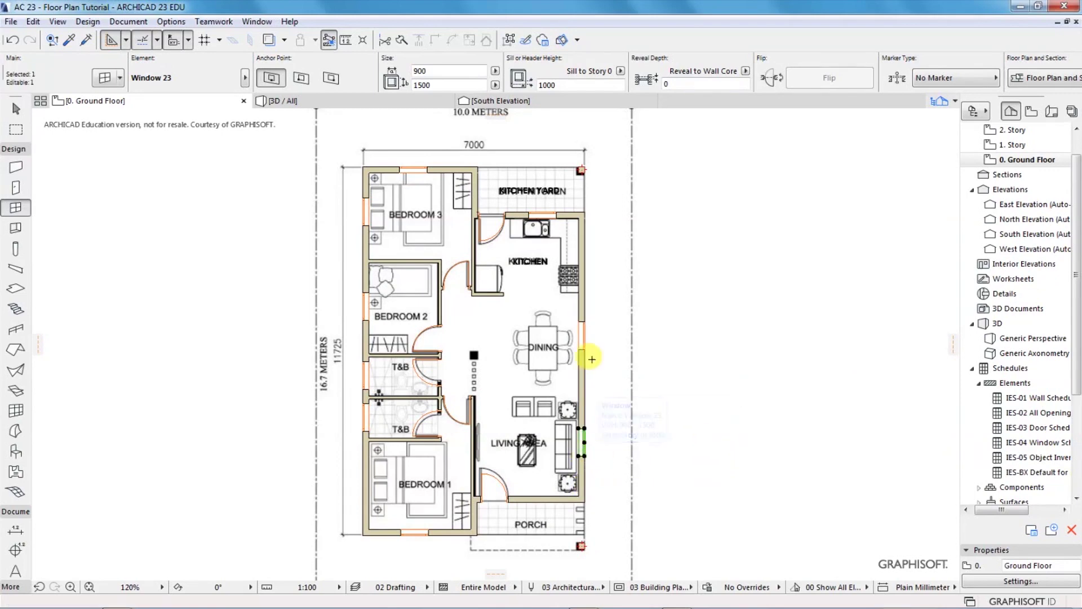
pyautogui.click(586, 351)
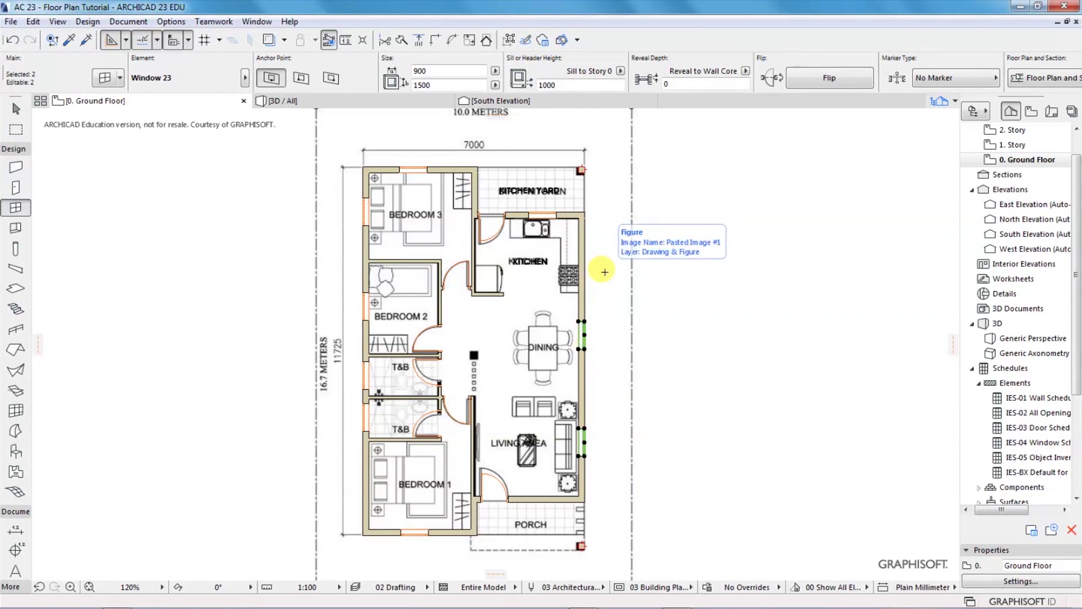
pyautogui.scroll(1, 602, 415)
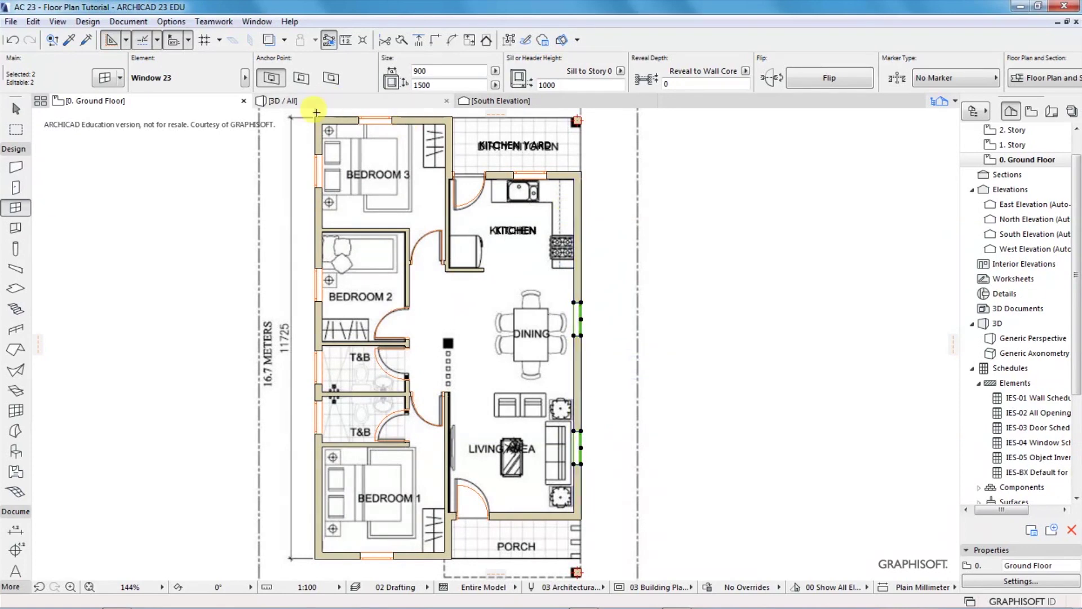
pyautogui.click(432, 68)
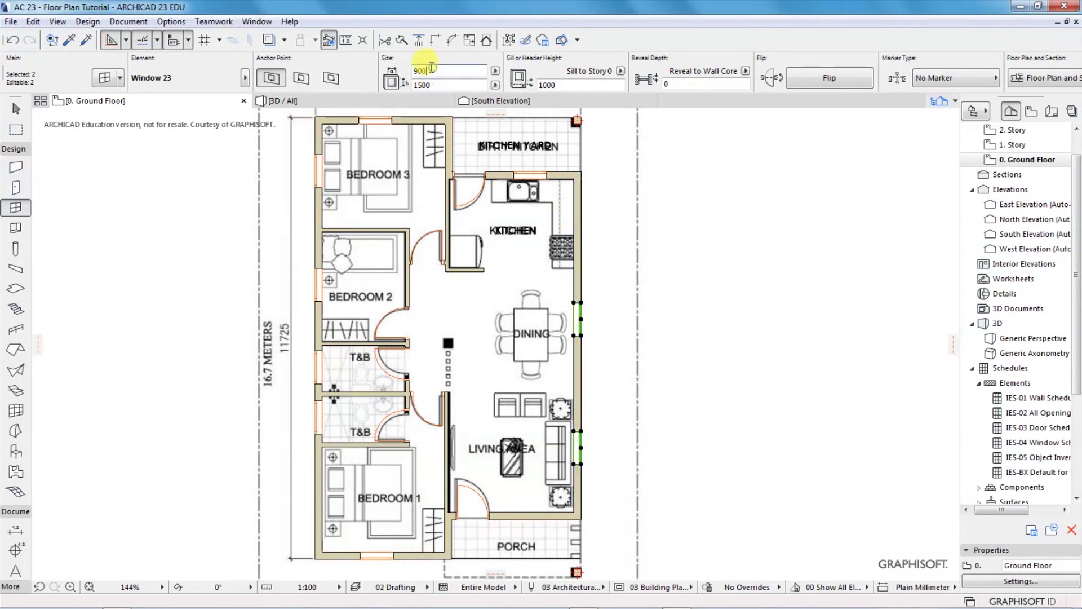
pyautogui.click(452, 68)
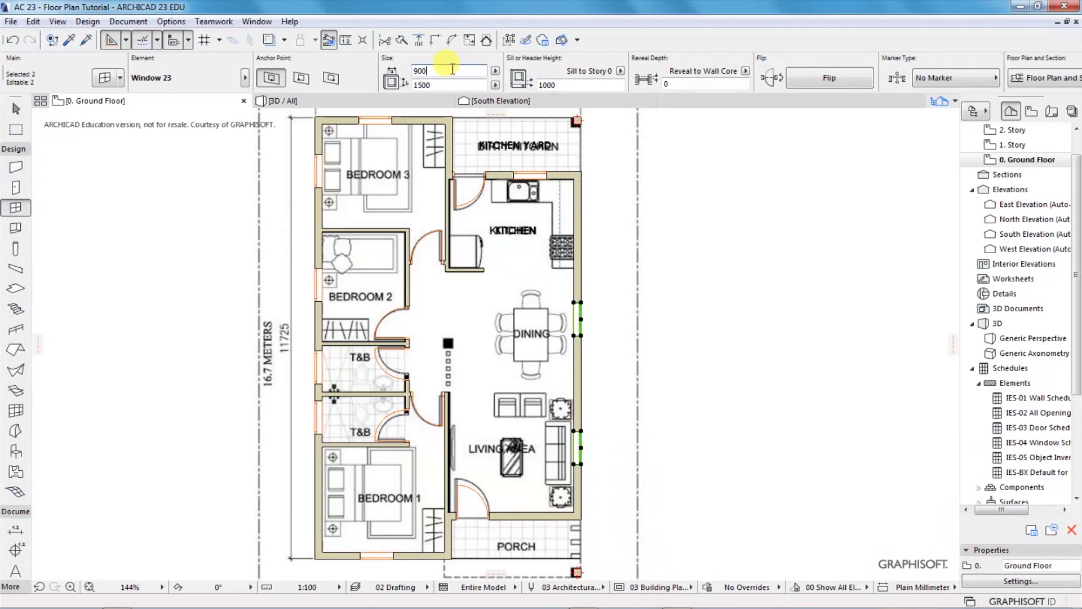
pyautogui.moveTo(452, 68); pyautogui.dragTo(416, 70)
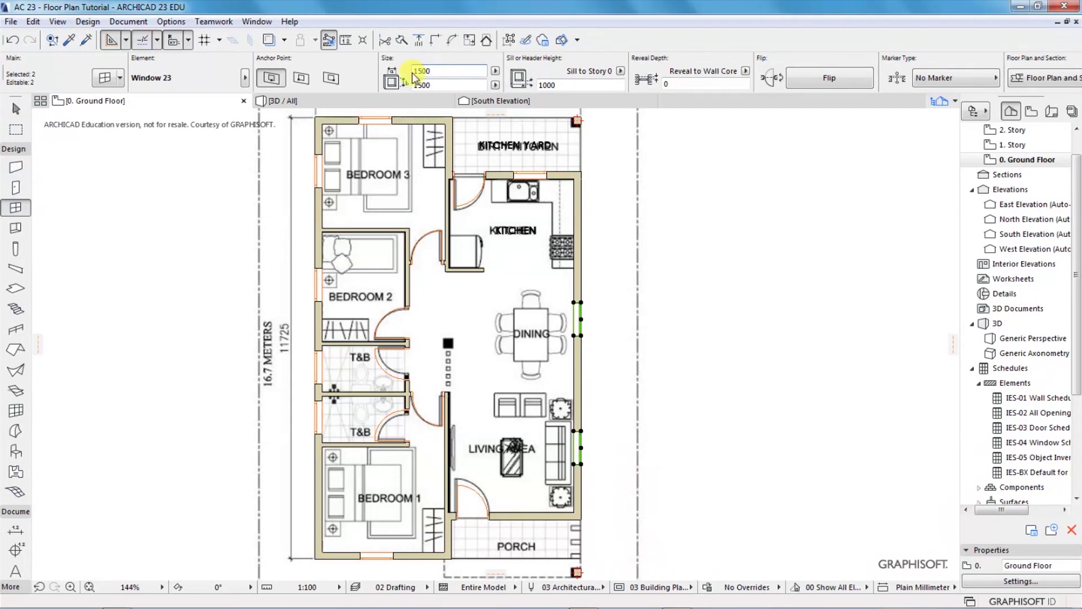
pyautogui.click(435, 83)
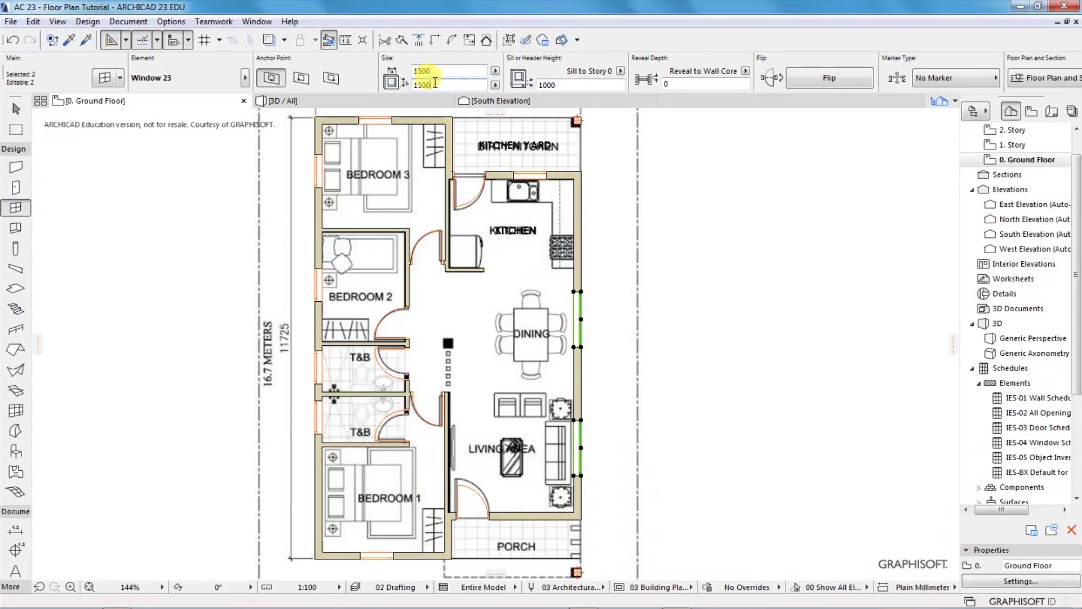
# - Set the sill height of the living area and dining windows to 750 and their height to 1350, then deselect them
pyautogui.click(555, 85)
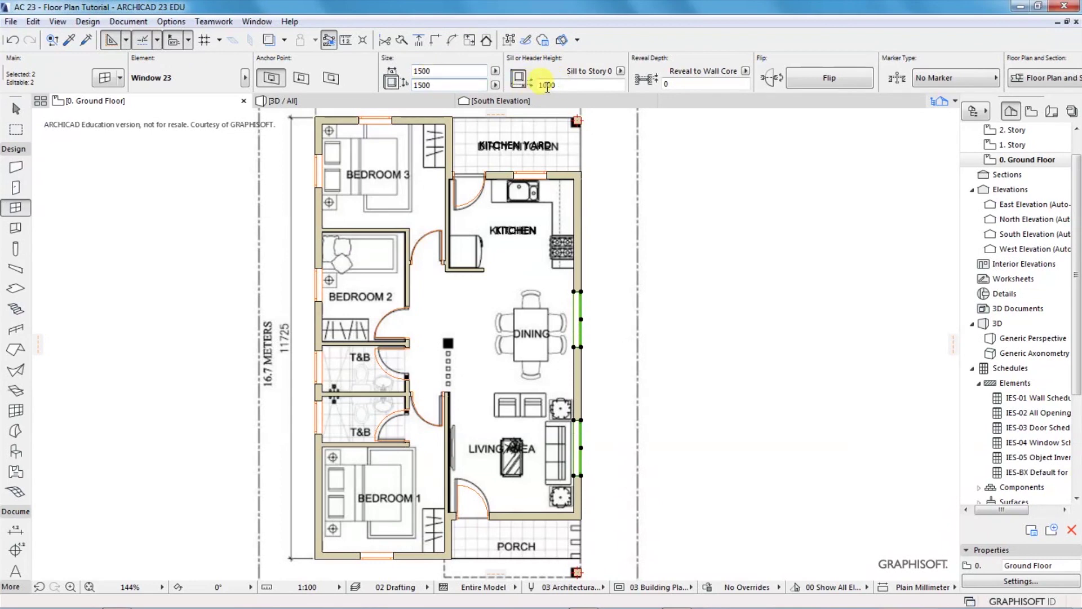
pyautogui.moveTo(554, 86); pyautogui.dragTo(535, 86)
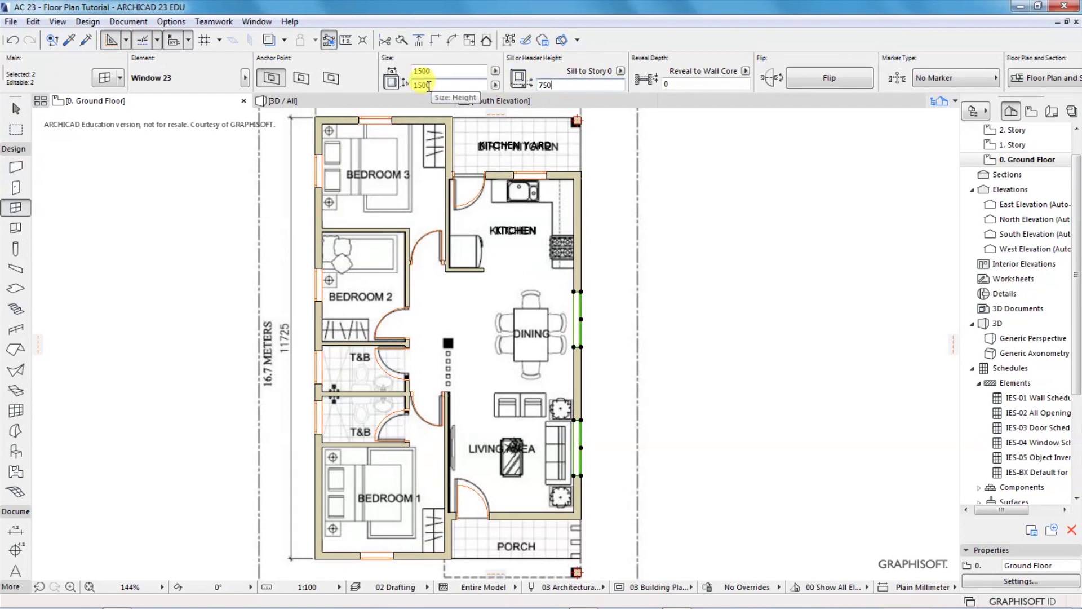
pyautogui.moveTo(433, 85); pyautogui.dragTo(406, 85)
pyautogui.write('1')
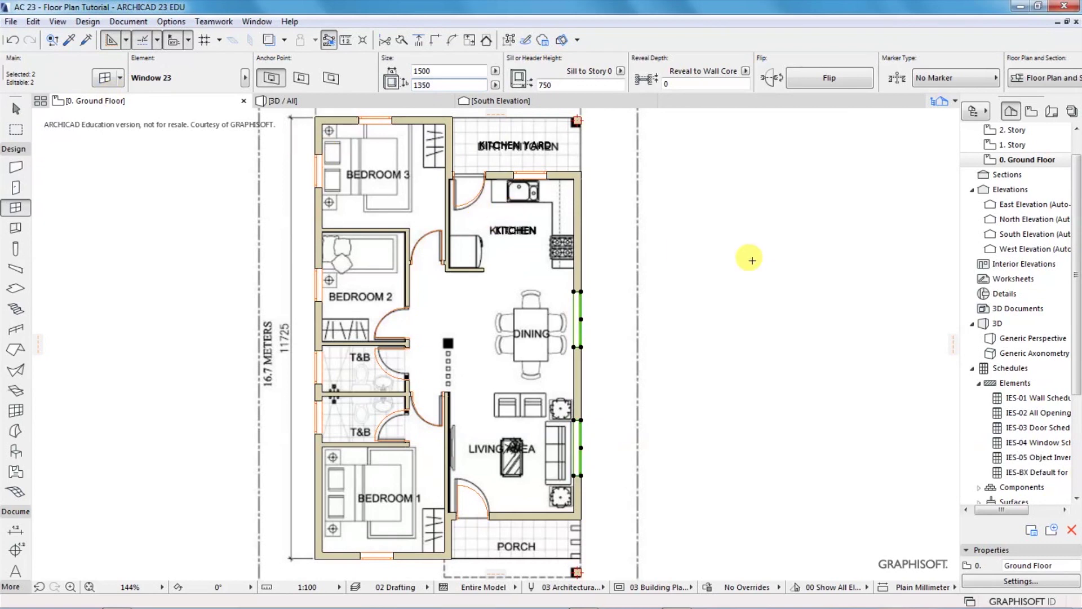
pyautogui.press('Escape')
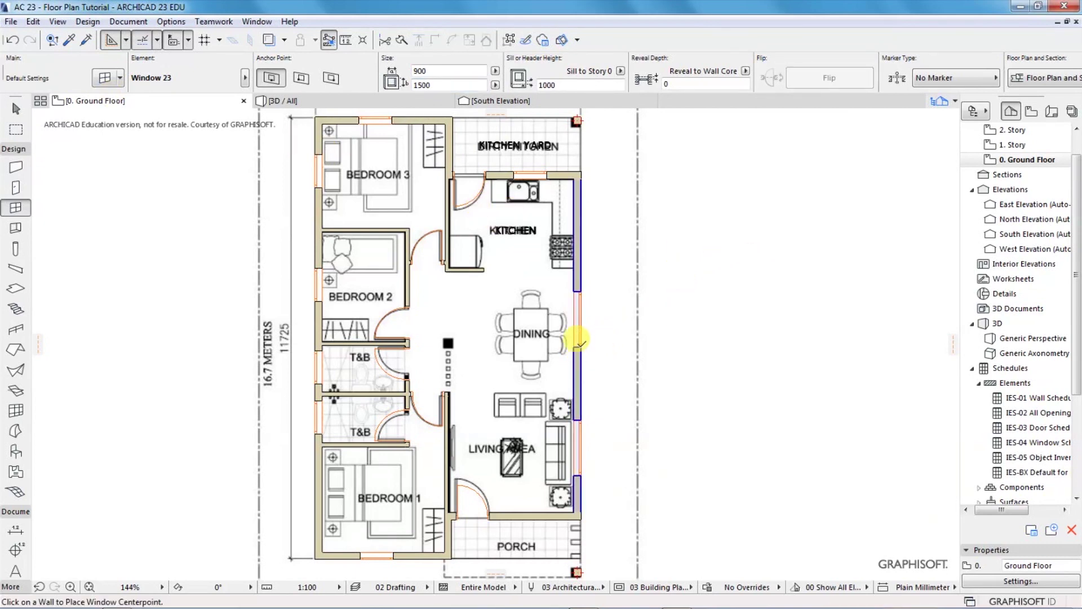
# - Set the reveal depth of the living area and dining windows to 50 and view the house in 3D
pyautogui.keyDown('shift'); pyautogui.click(578, 336); pyautogui.keyUp('shift')
pyautogui.keyDown('shift'); pyautogui.click(583, 476); pyautogui.keyUp('shift')
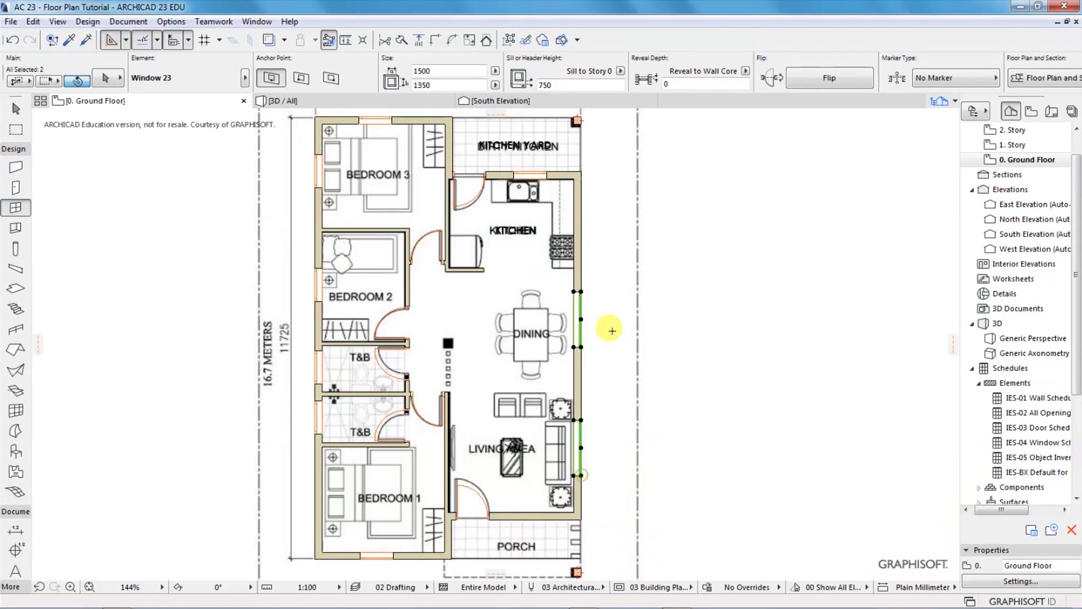
pyautogui.click(680, 82)
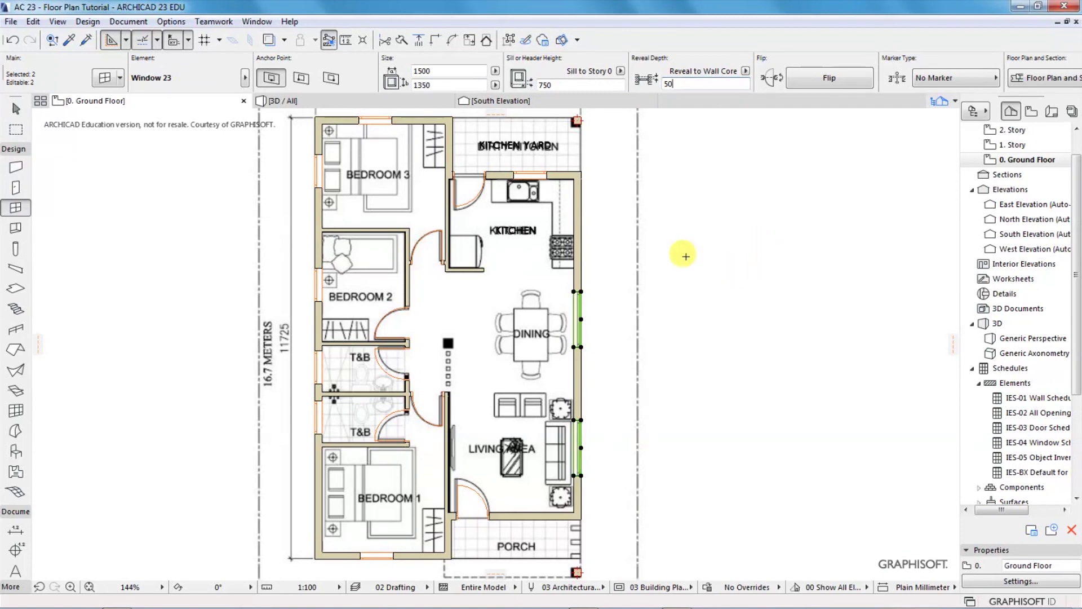
pyautogui.press('Escape')
pyautogui.click(366, 102)
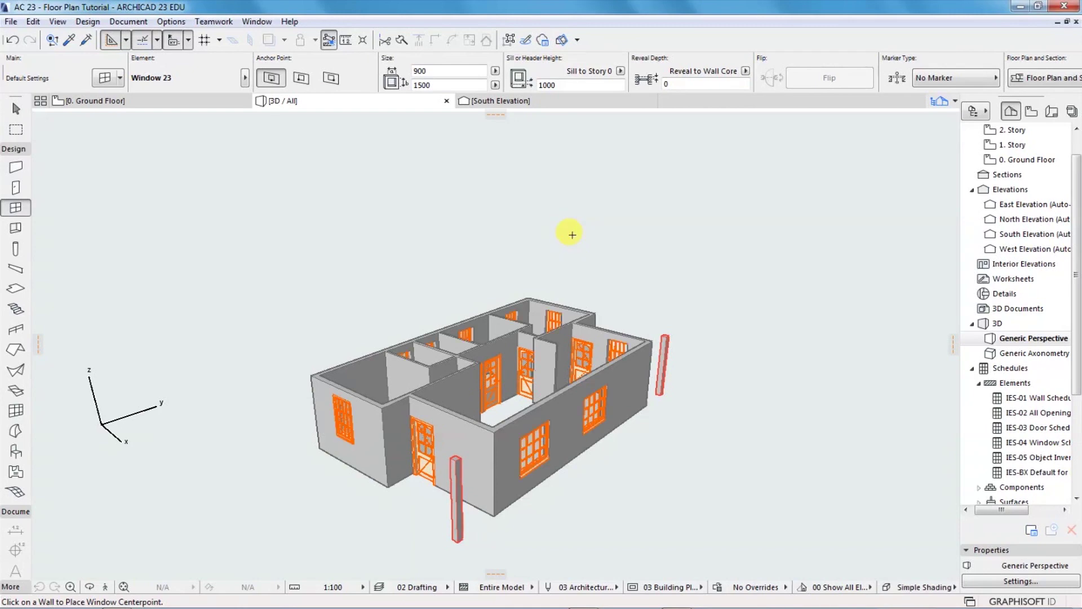
# - Return to the ground floor plan and select the kitchen, Bedroom 1, Bedroom 2 and both Bedroom 3 windows together
pyautogui.click(151, 103)
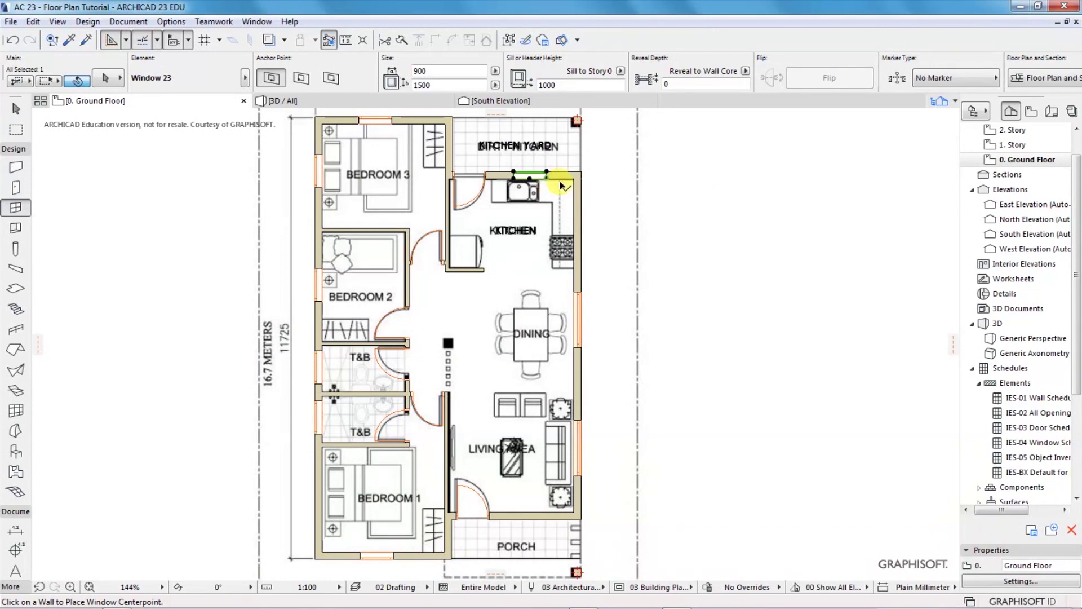
pyautogui.click(550, 177)
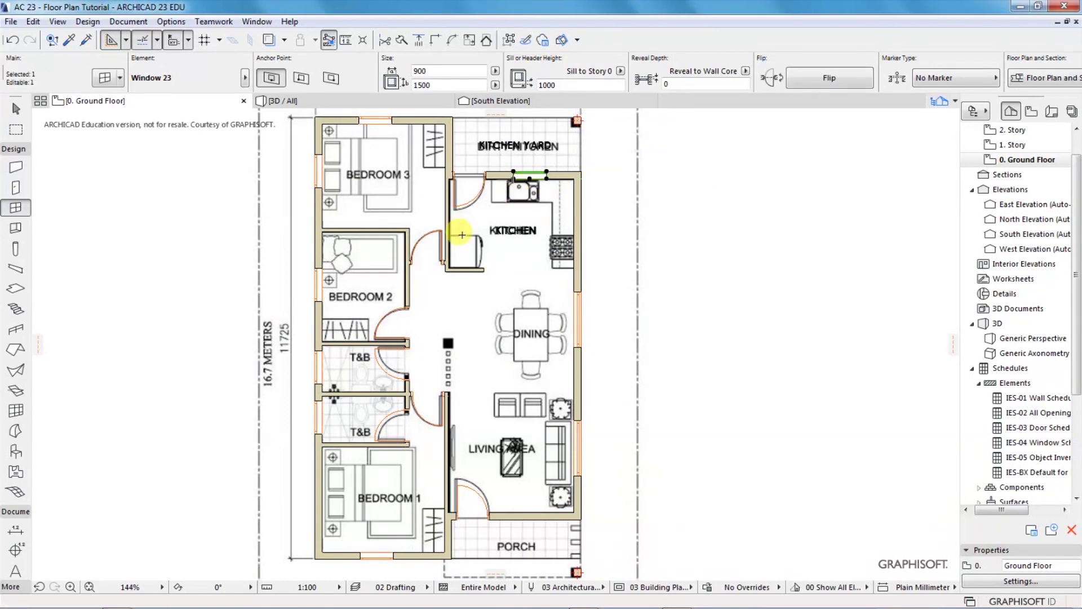
pyautogui.click(392, 125)
pyautogui.click(389, 126)
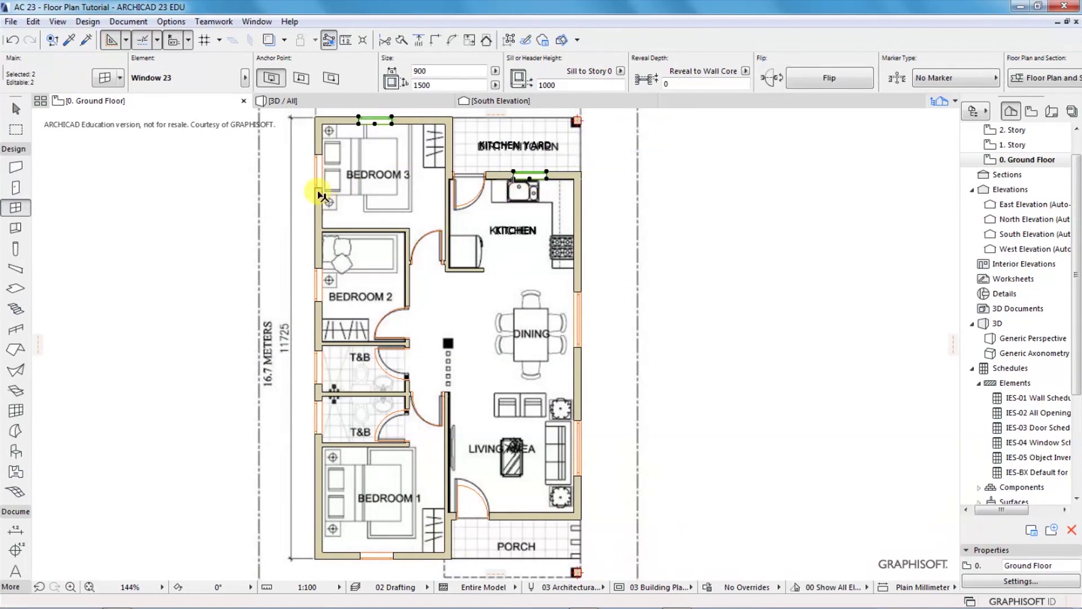
pyautogui.click(320, 189)
pyautogui.click(319, 299)
pyautogui.click(376, 556)
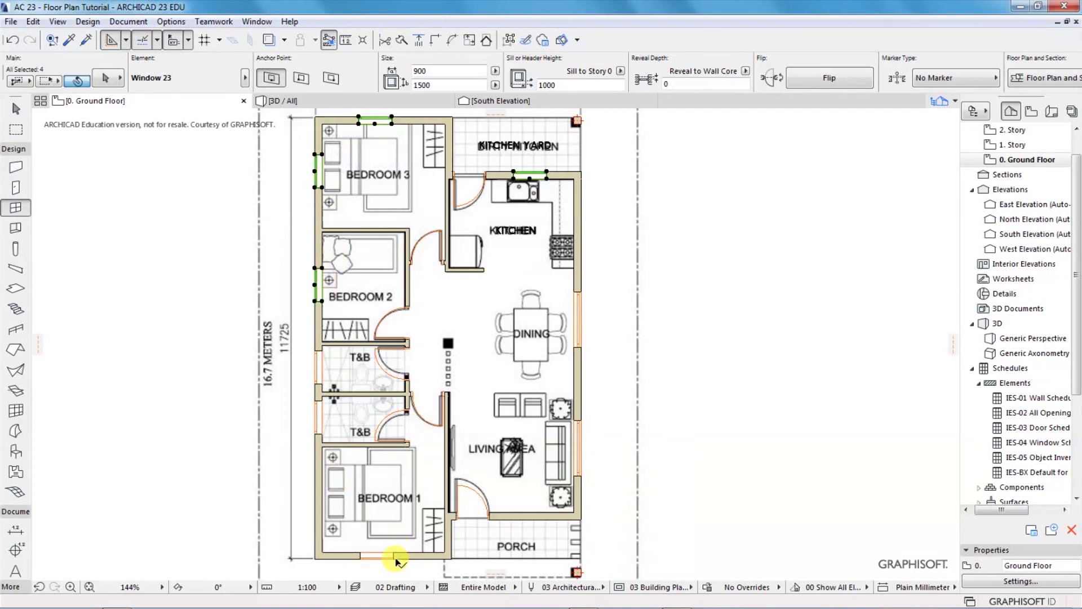
# - Set the width of the selected kitchen and bedroom windows to 1200
pyautogui.click(437, 69)
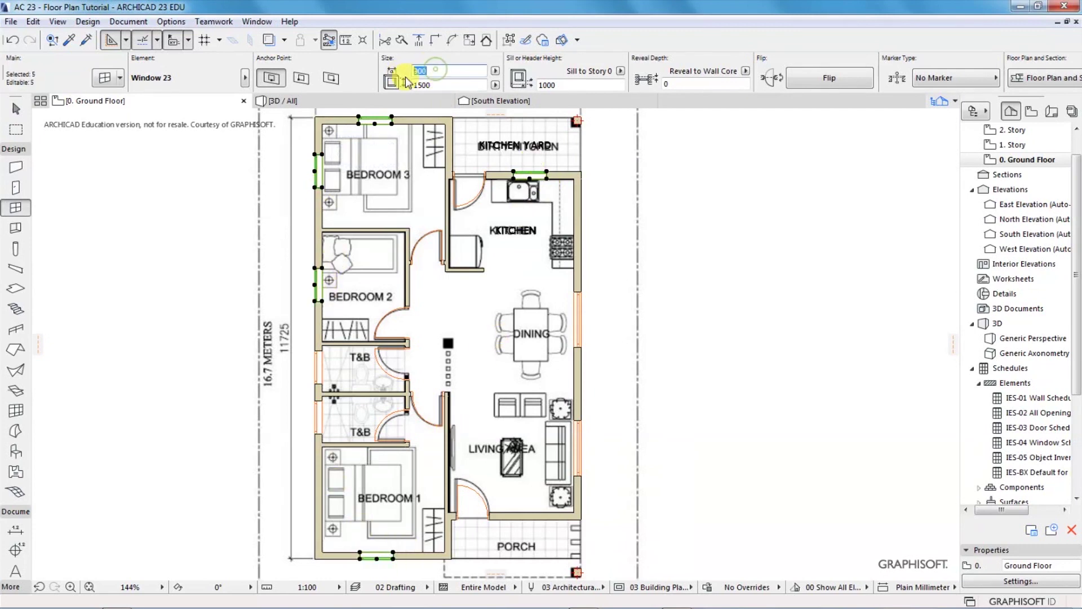
pyautogui.write('12')
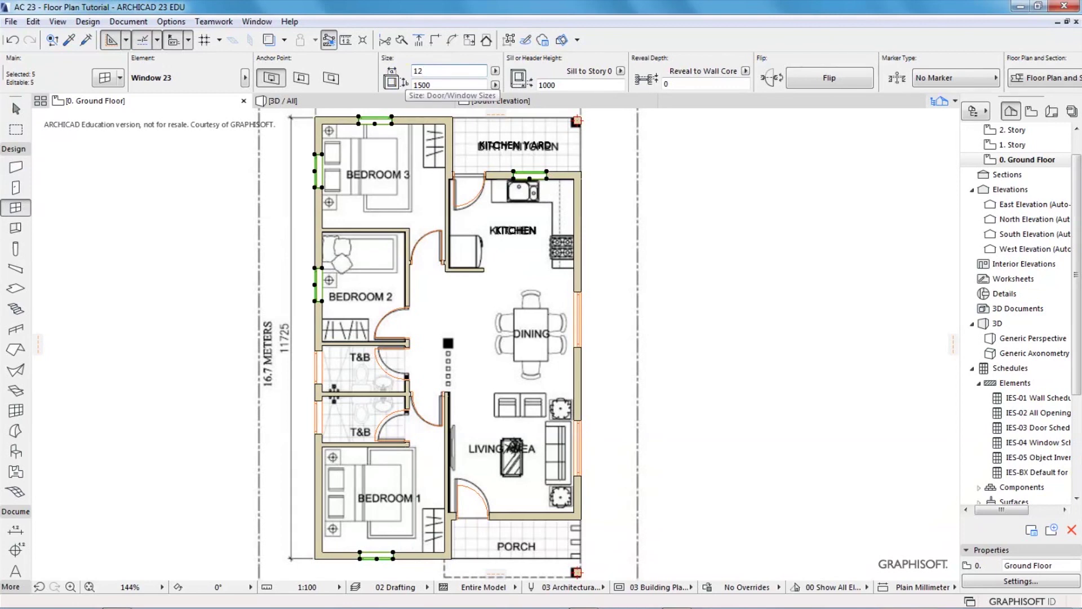
pyautogui.write('10')
pyautogui.press('Return')
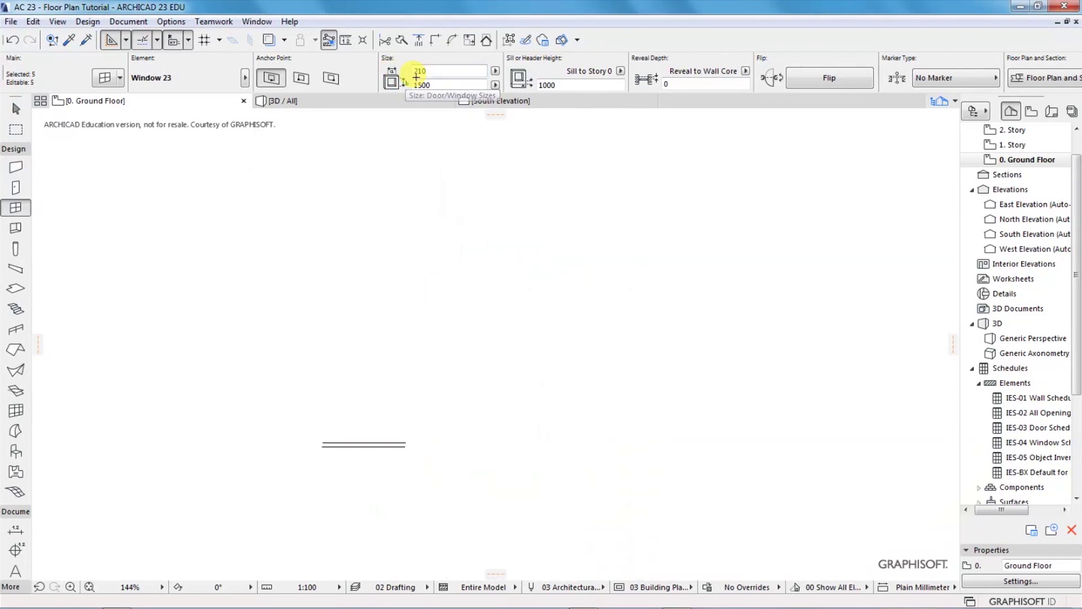
pyautogui.write('12')
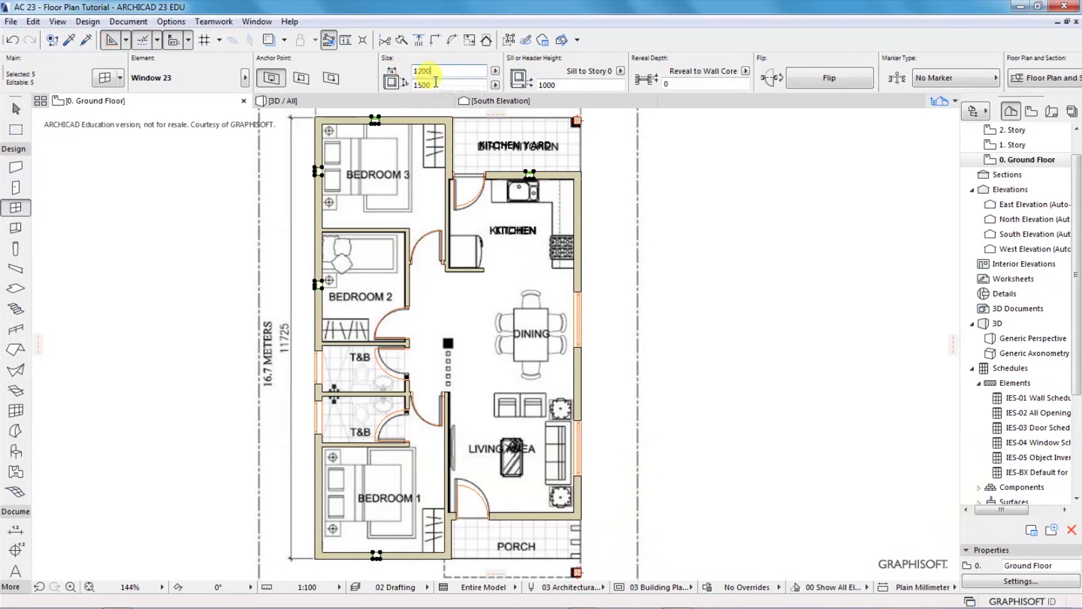
pyautogui.write('00')
pyautogui.press('Return')
# - Set the kitchen and bedroom windows' sill height to 900 and their height to 1200, then deselect them
pyautogui.doubleClick(546, 84)
pyautogui.write('90')
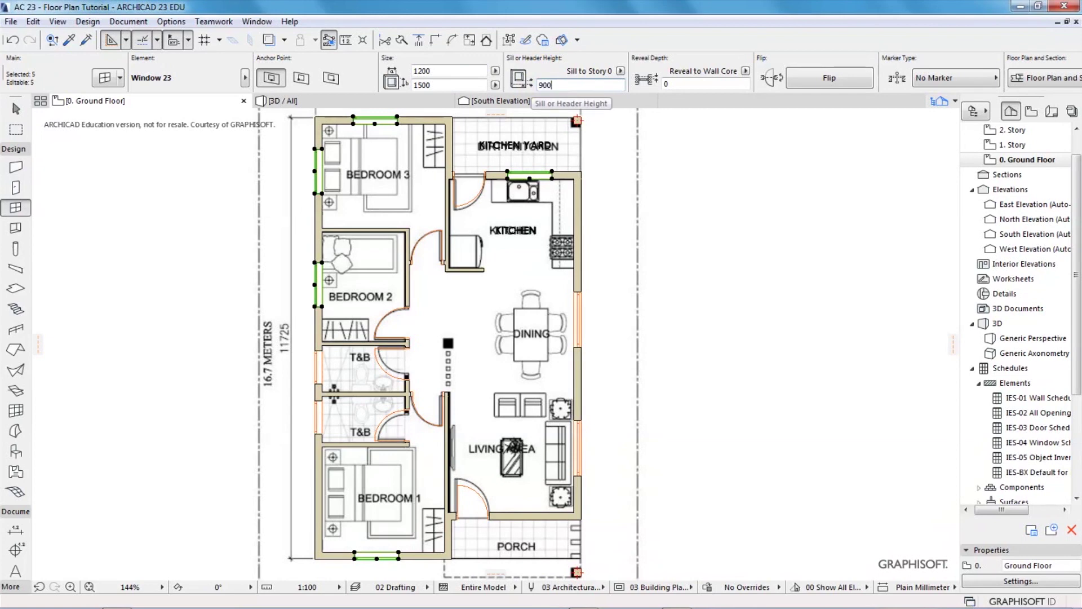
pyautogui.press('Return')
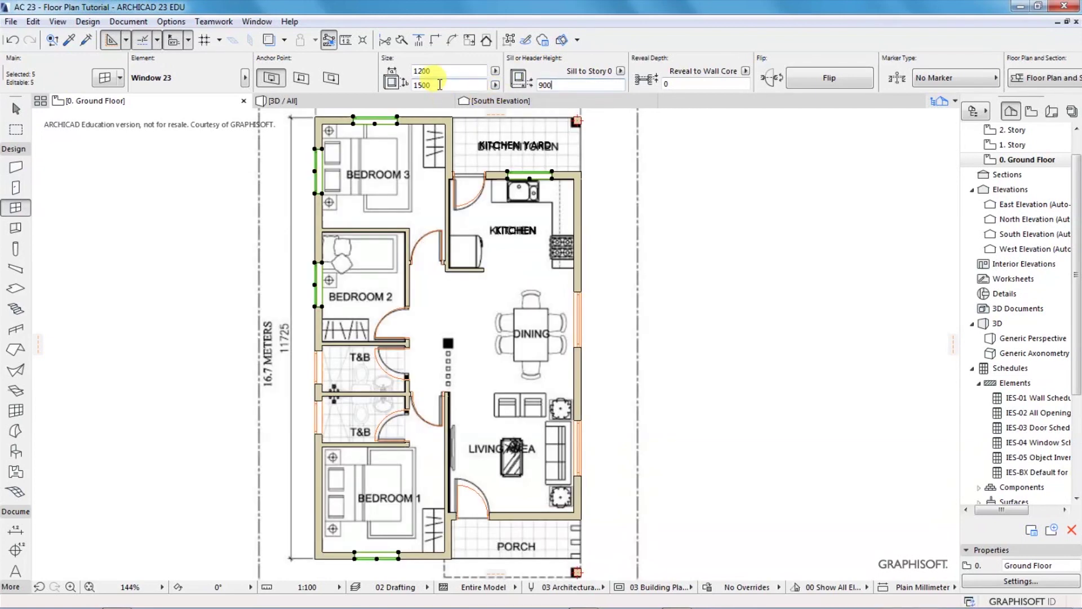
pyautogui.moveTo(439, 85); pyautogui.dragTo(412, 84)
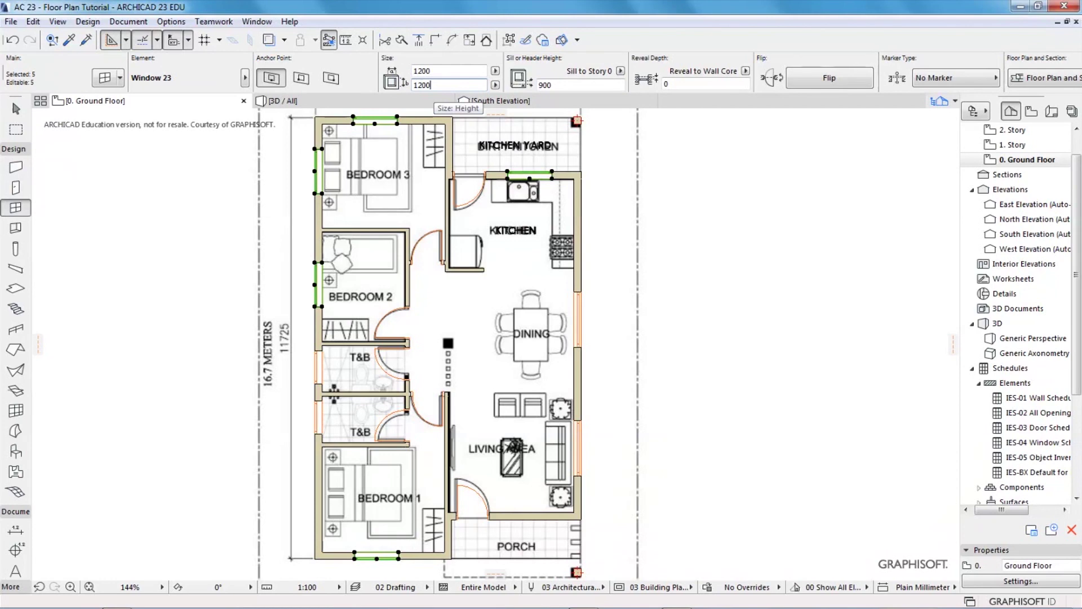
pyautogui.press('Return')
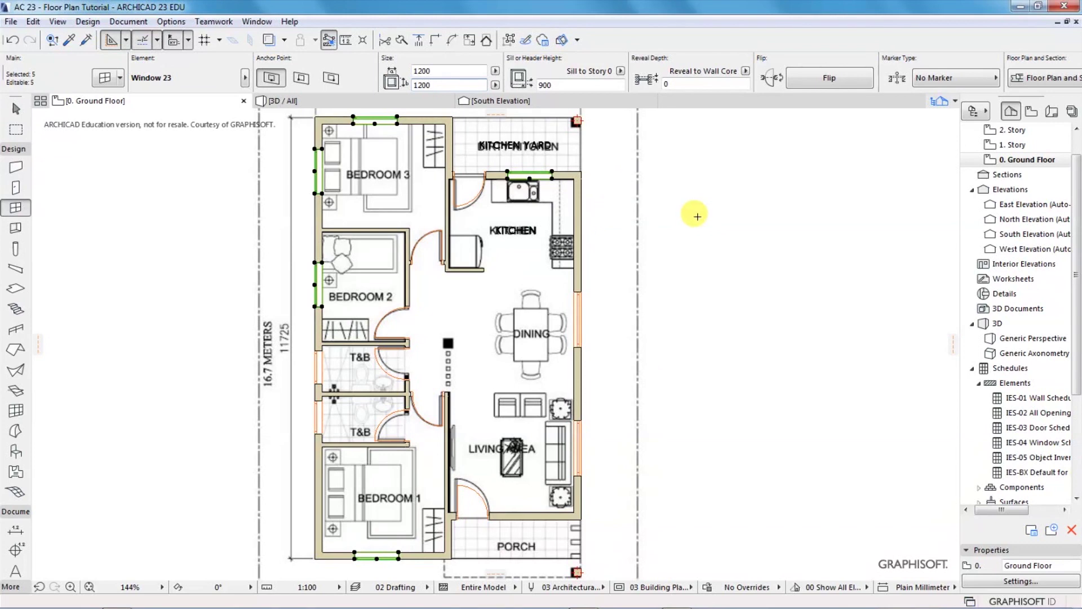
pyautogui.press('Escape')
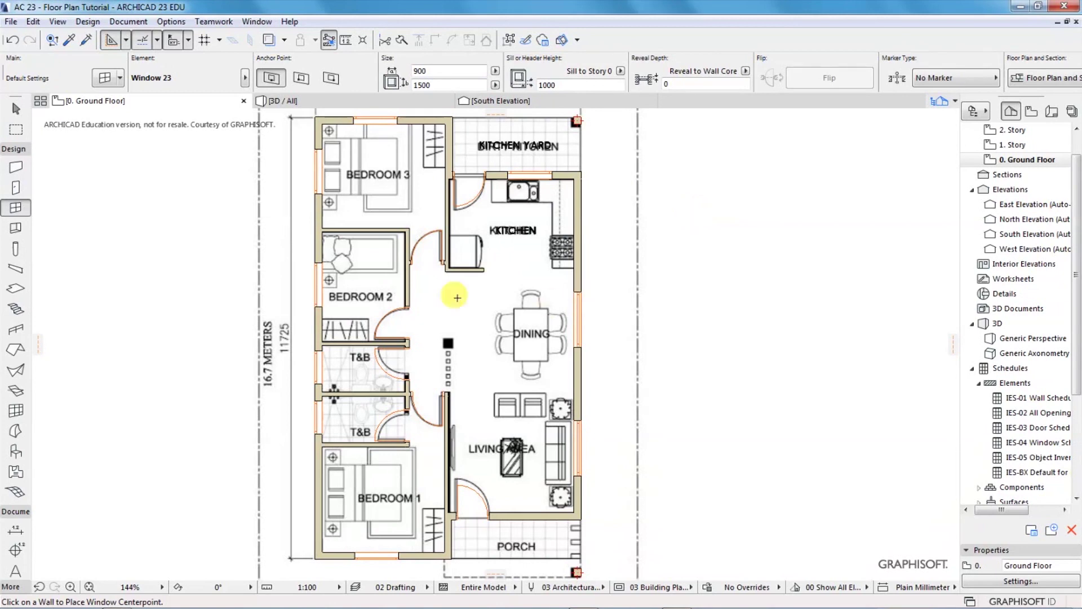
# - Select the two T&B windows together and set their width and height to 600 in the window settings
pyautogui.scroll(-3, 422, 346)
pyautogui.scroll(7, 359, 383)
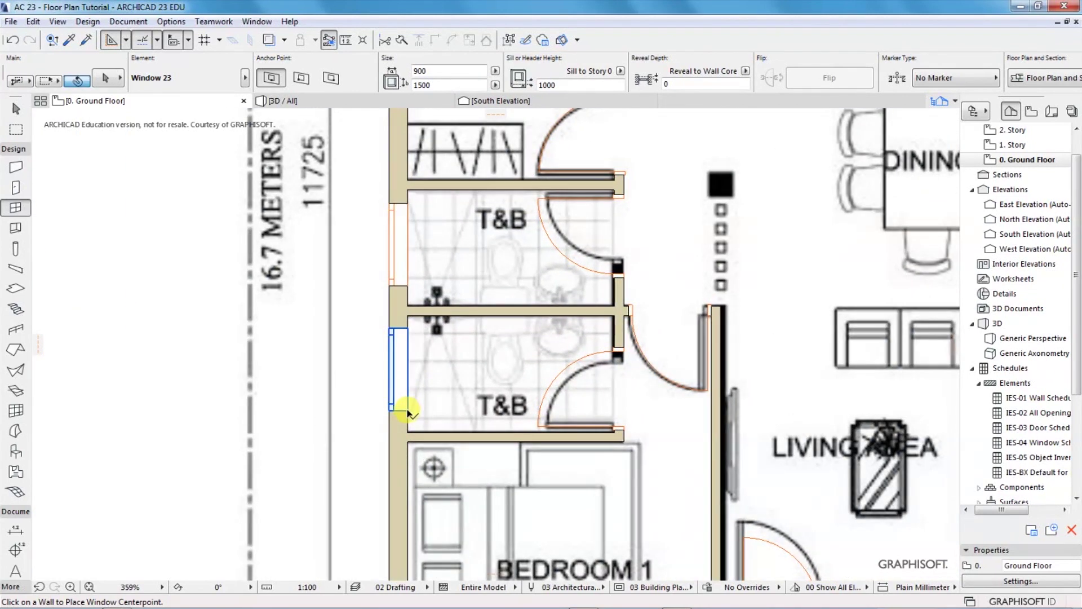
pyautogui.click(407, 410)
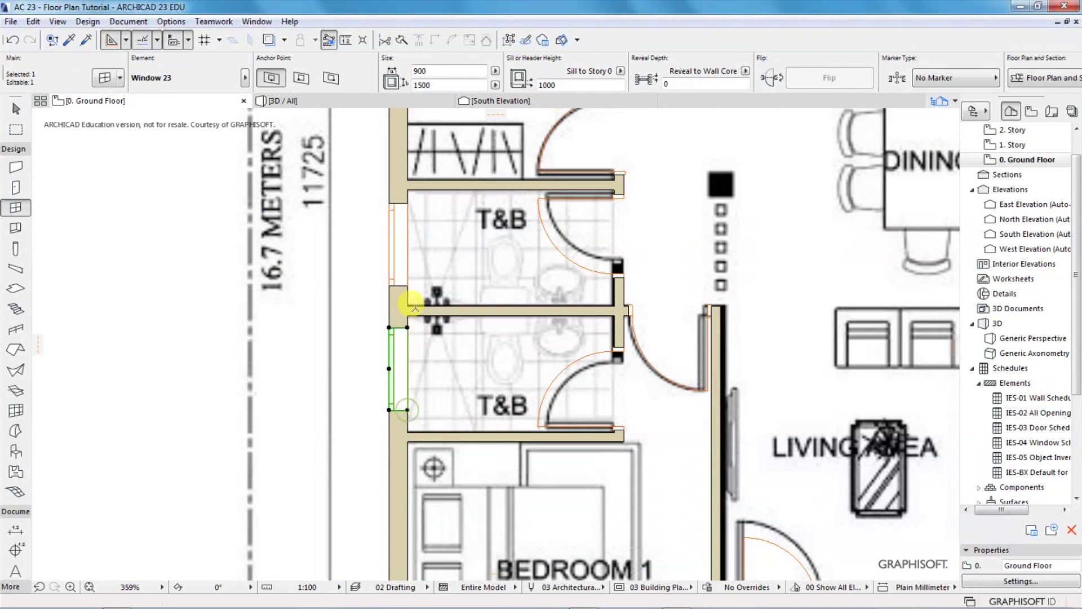
pyautogui.click(406, 285)
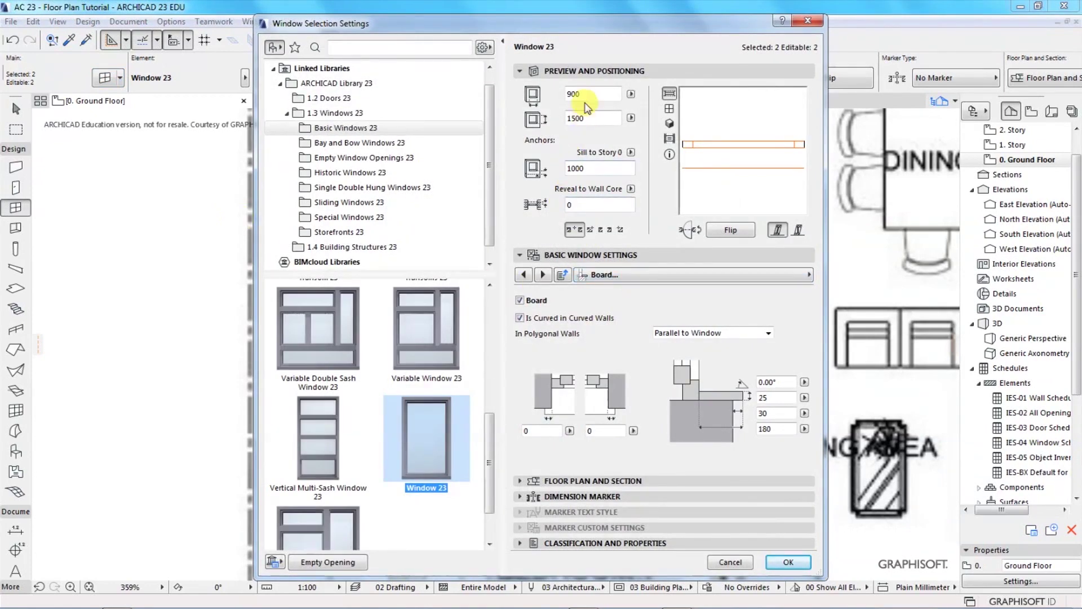
pyautogui.moveTo(584, 95); pyautogui.dragTo(553, 107)
pyautogui.write('600')
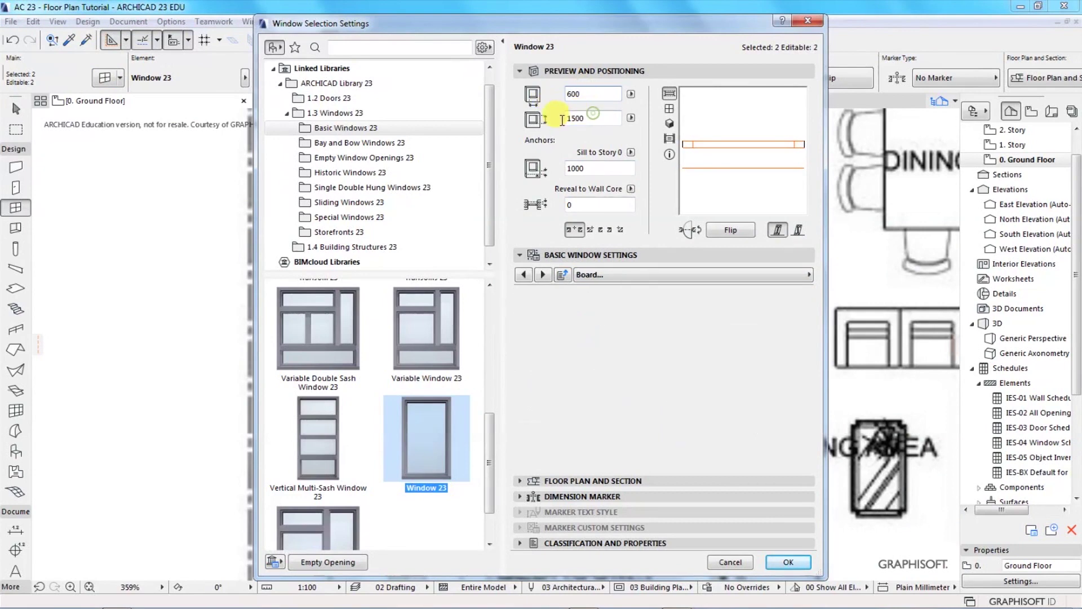
pyautogui.click(589, 119)
pyautogui.moveTo(595, 118); pyautogui.dragTo(556, 124)
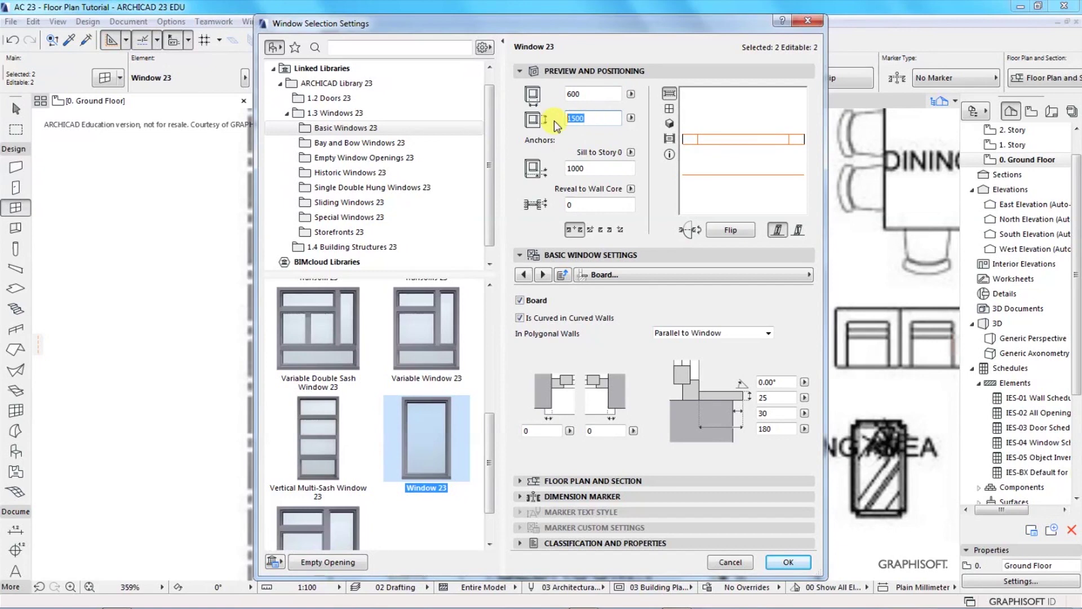
pyautogui.write('600')
# - Set the T&B windows' sill height to 1500 and reveal depth to 70, and apply the window settings
pyautogui.click(593, 167)
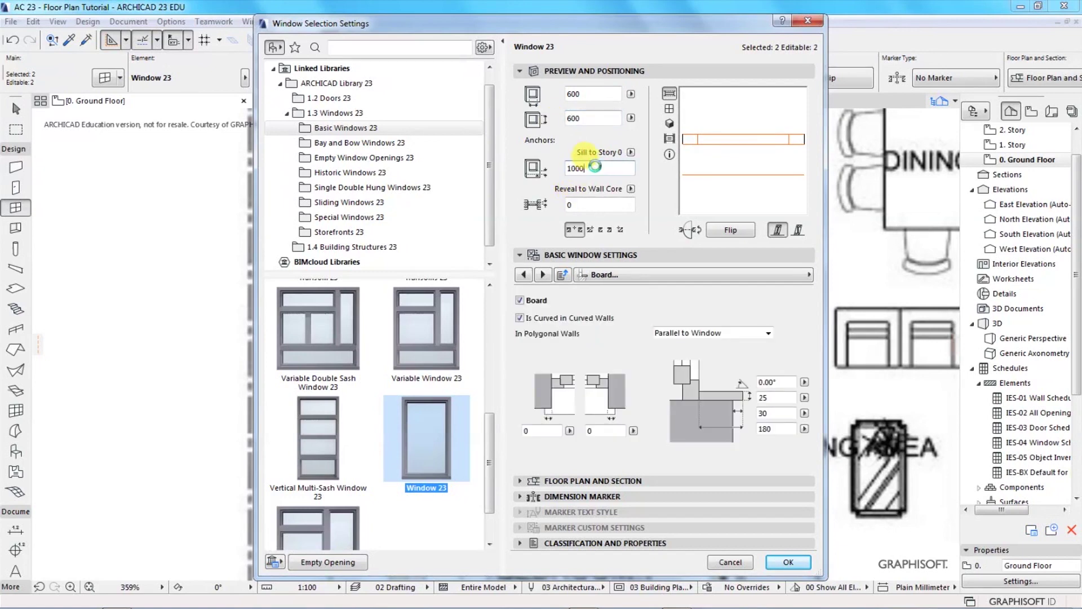
pyautogui.moveTo(590, 167); pyautogui.dragTo(562, 172)
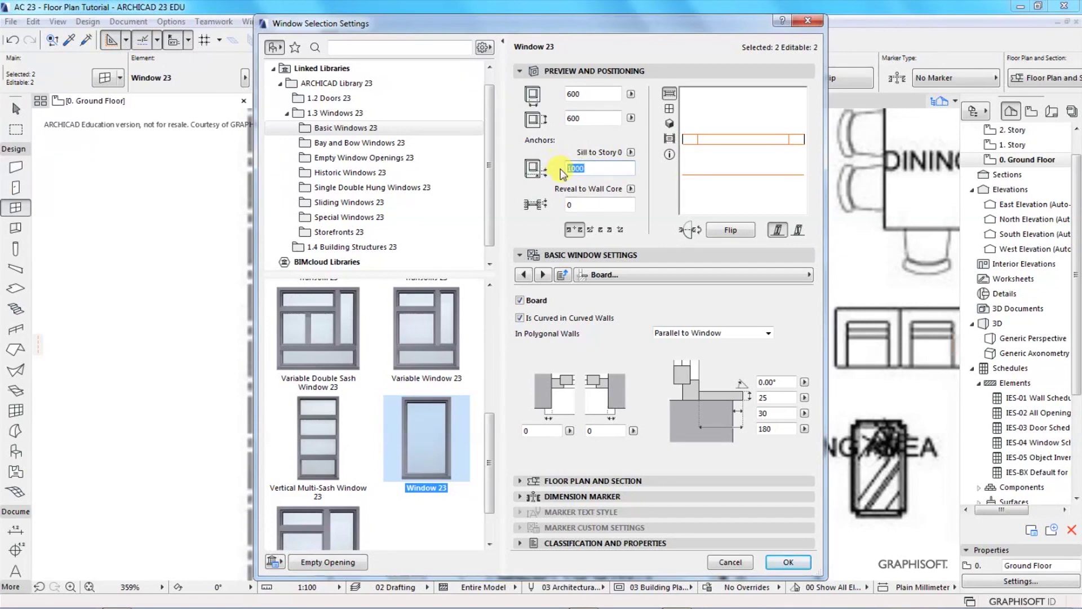
pyautogui.write('1500')
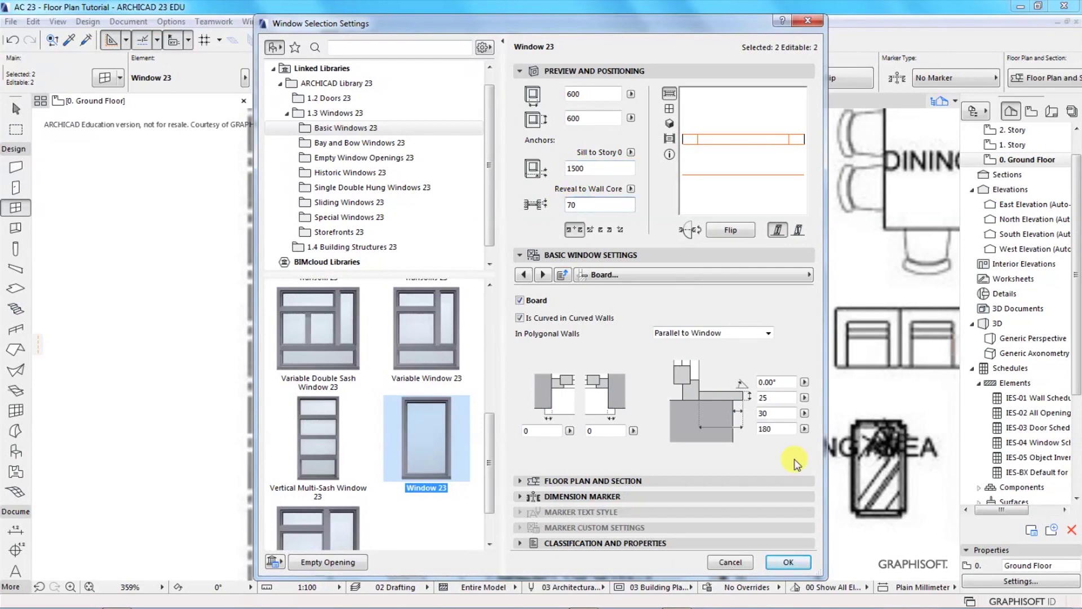
pyautogui.click(783, 564)
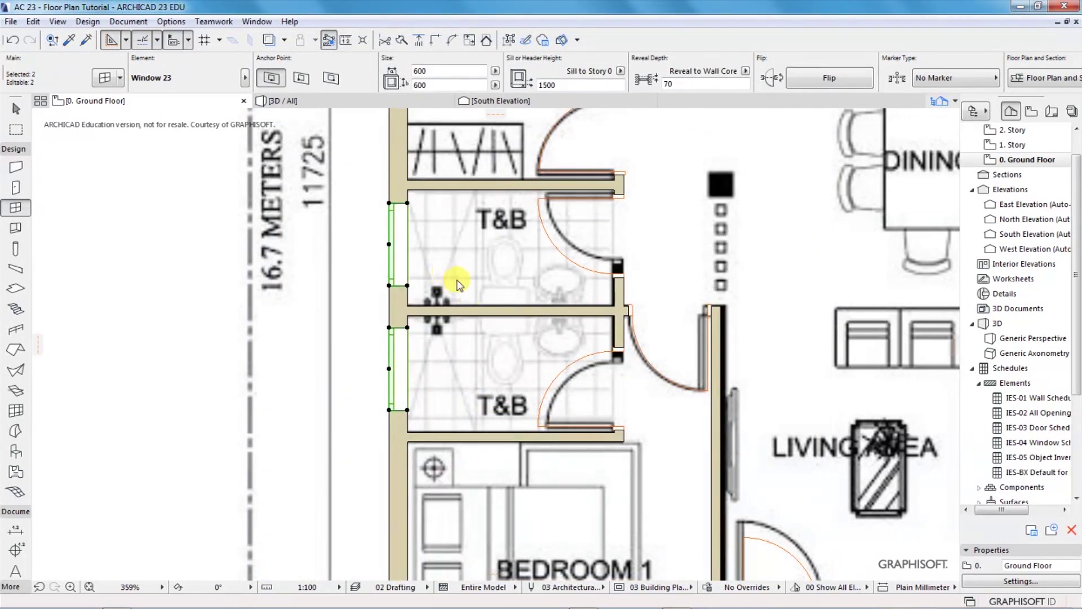
# - Change the main sash opening type of both T&B windows to Top Hung, then deselect them
pyautogui.click(105, 80)
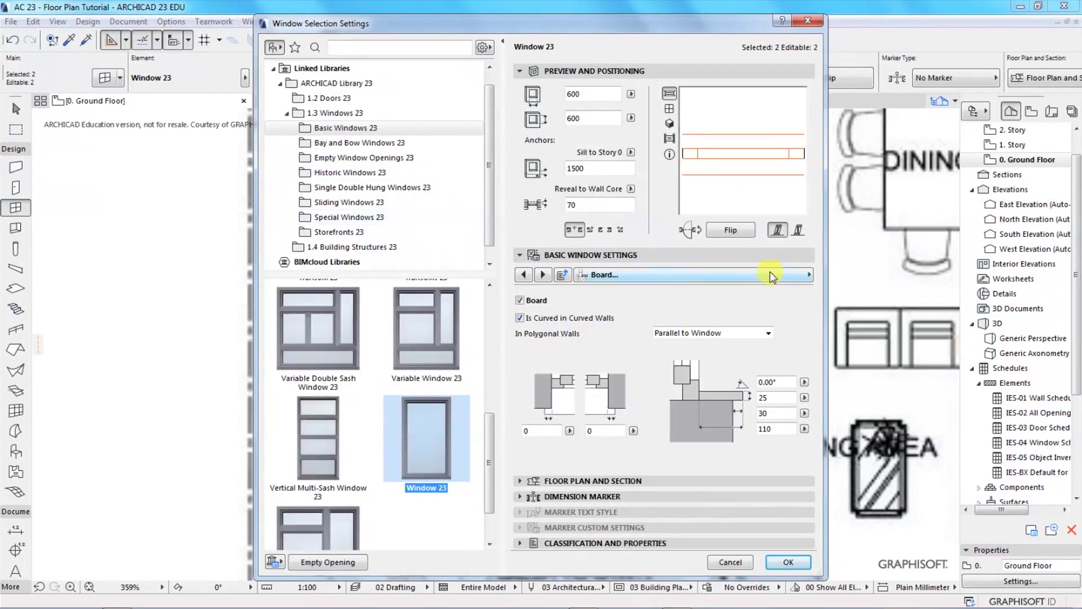
pyautogui.click(801, 275)
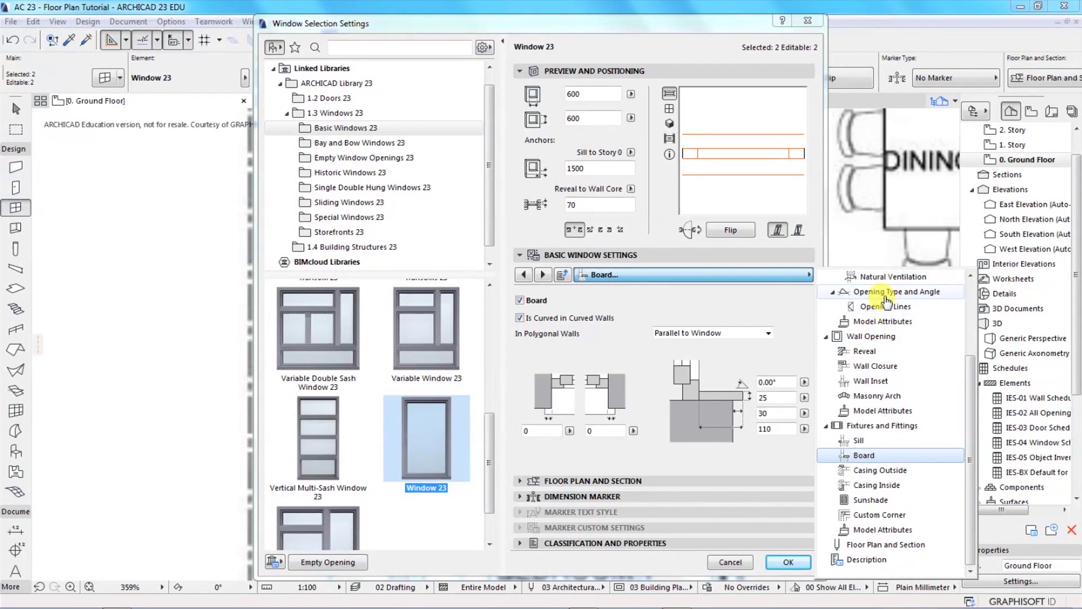
pyautogui.click(887, 293)
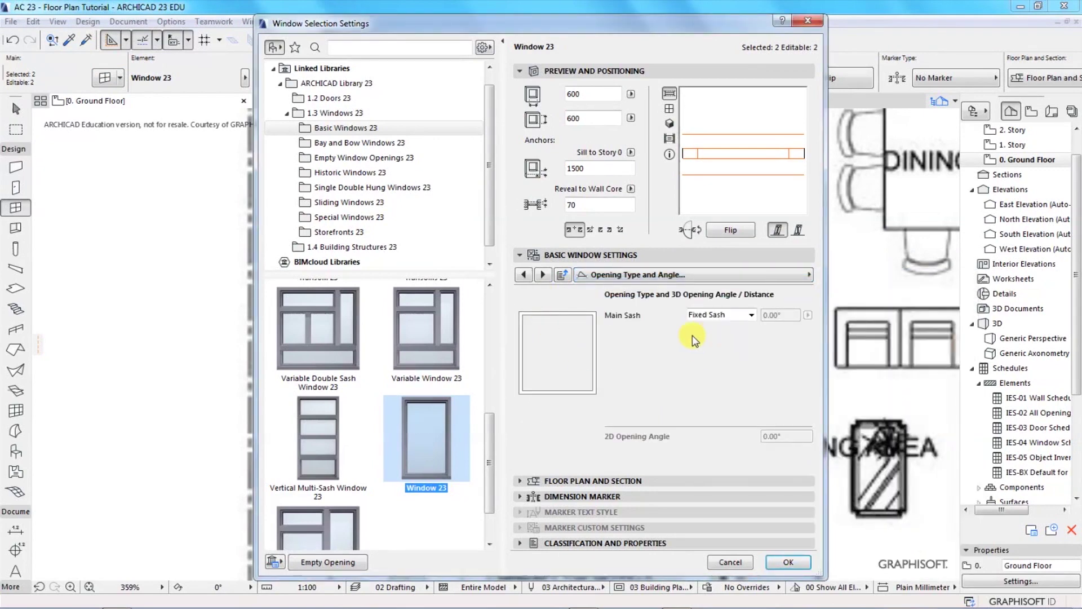
pyautogui.click(749, 317)
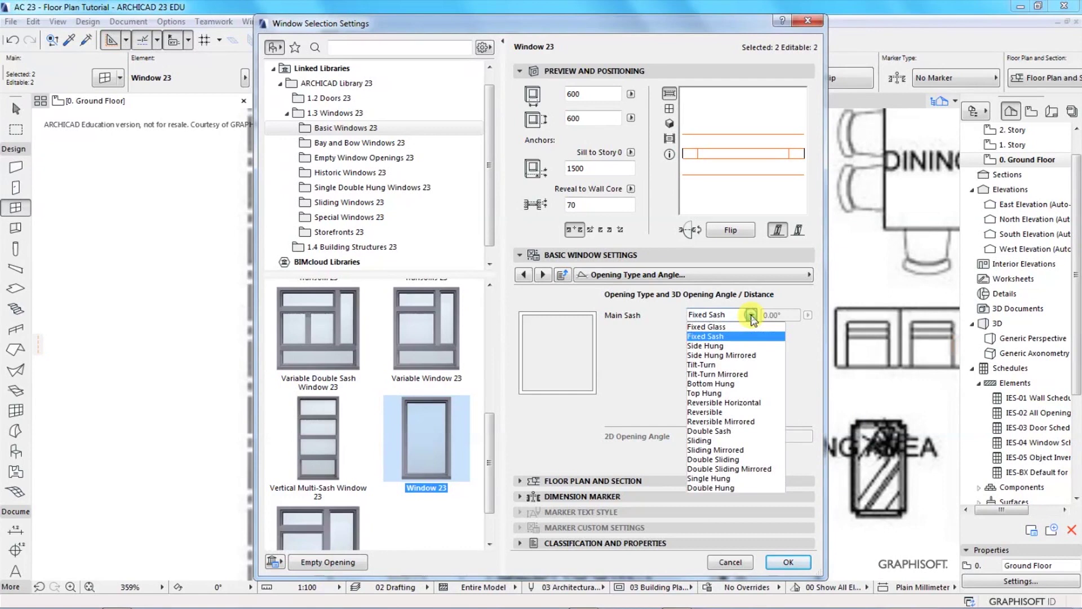
pyautogui.click(707, 393)
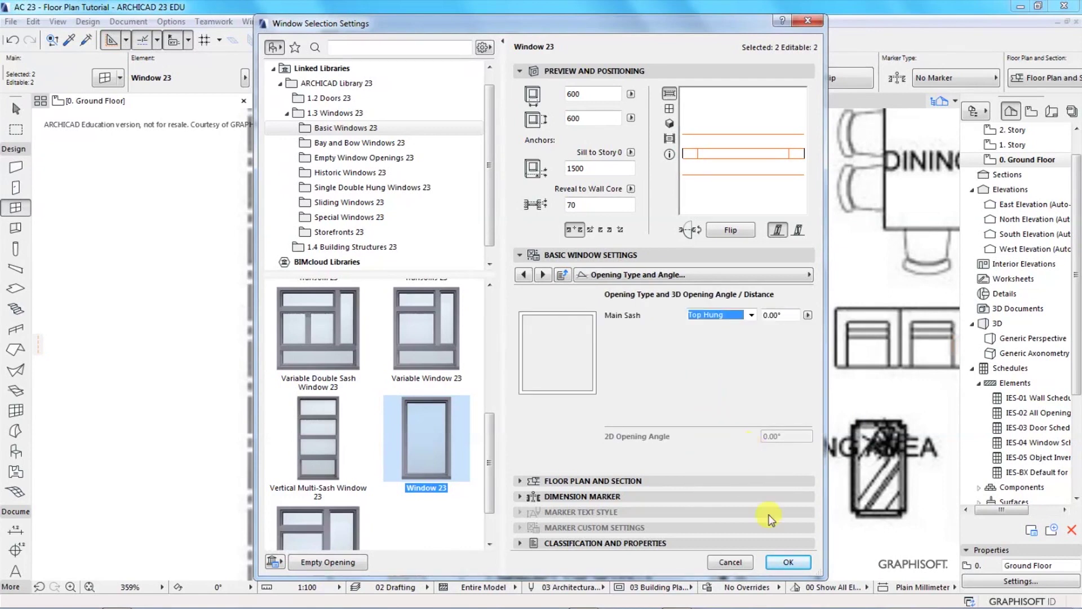
pyautogui.click(789, 564)
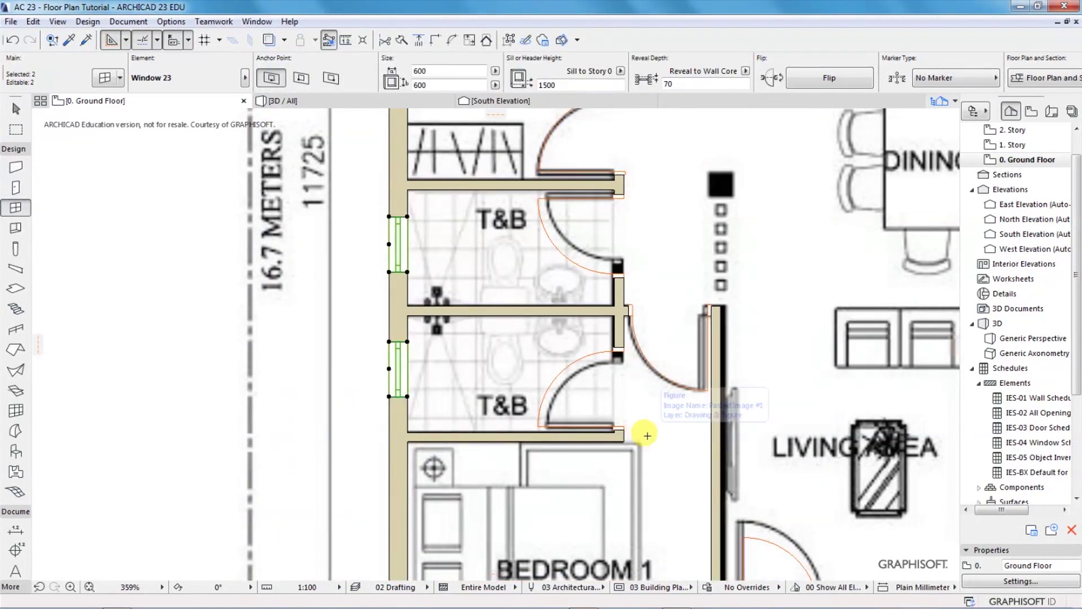
pyautogui.press('Escape')
pyautogui.scroll(-5, 278, 346)
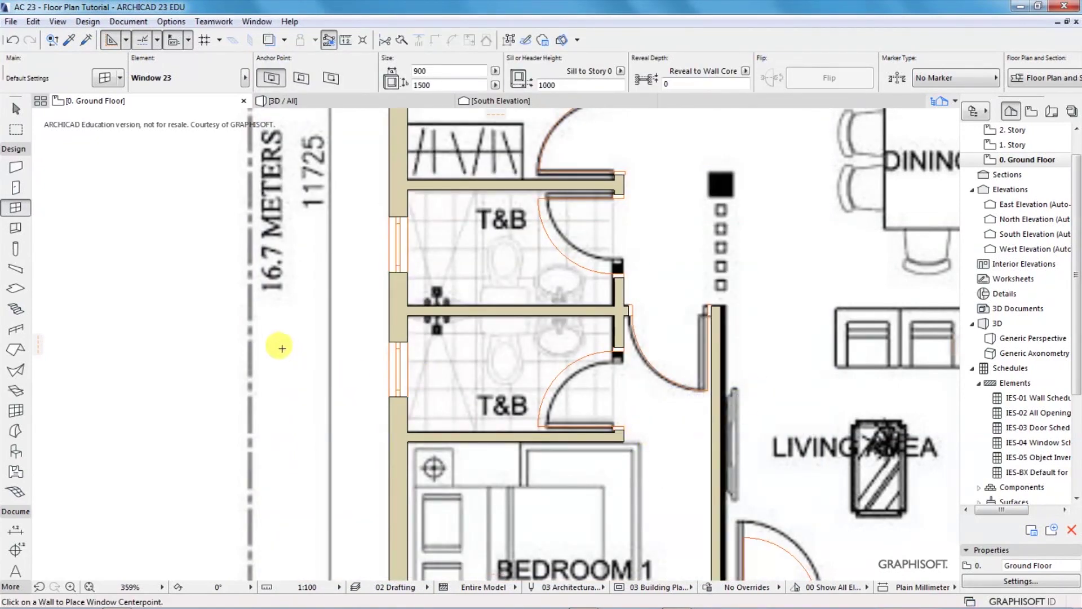
pyautogui.scroll(-3, 463, 477)
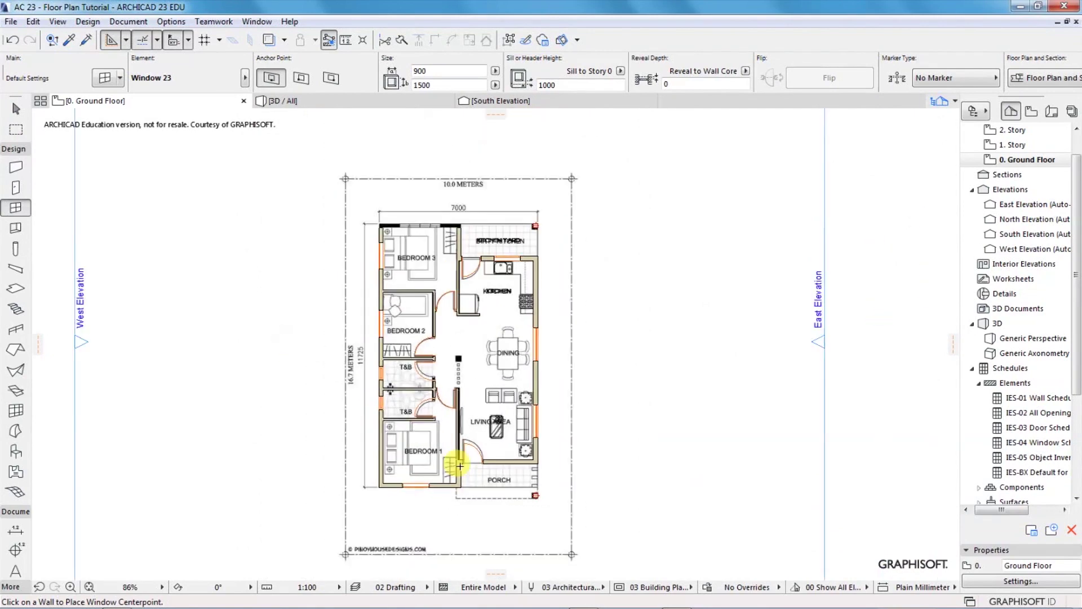
pyautogui.scroll(2, 415, 377)
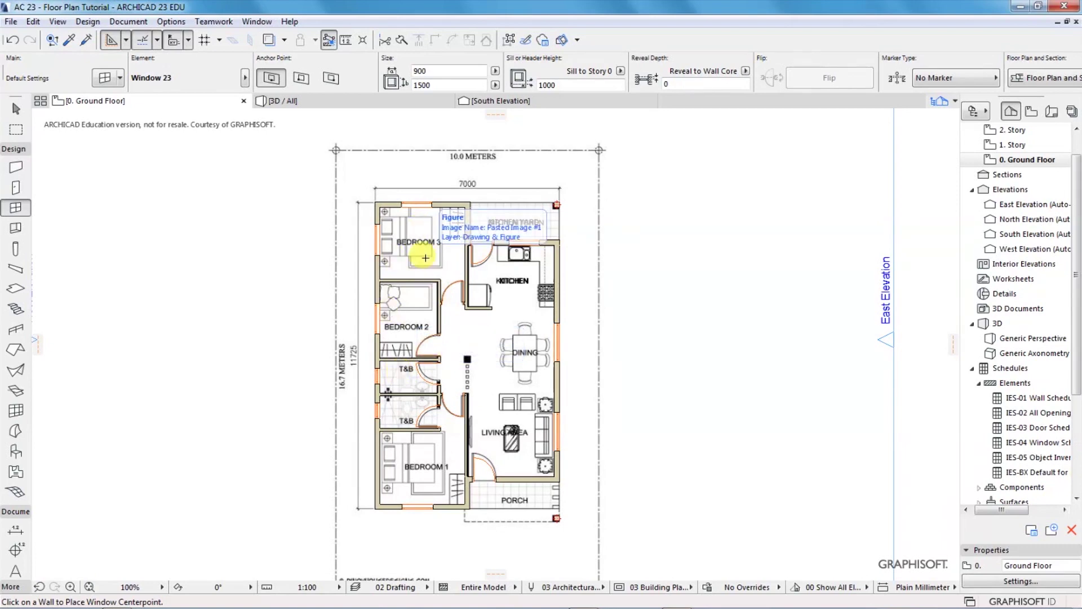
pyautogui.scroll(1, 535, 372)
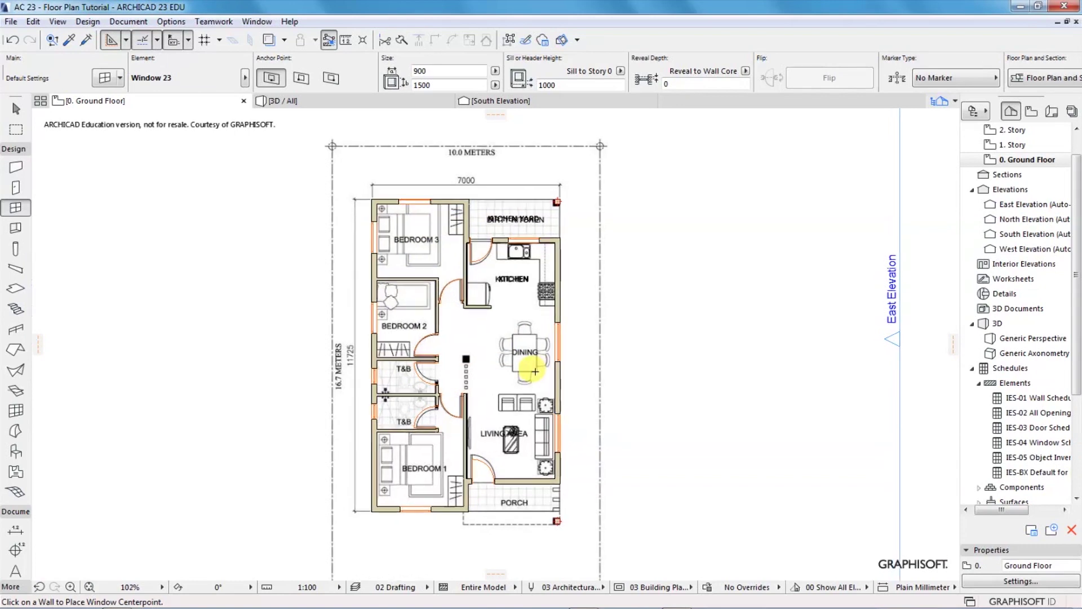
pyautogui.scroll(2, 535, 372)
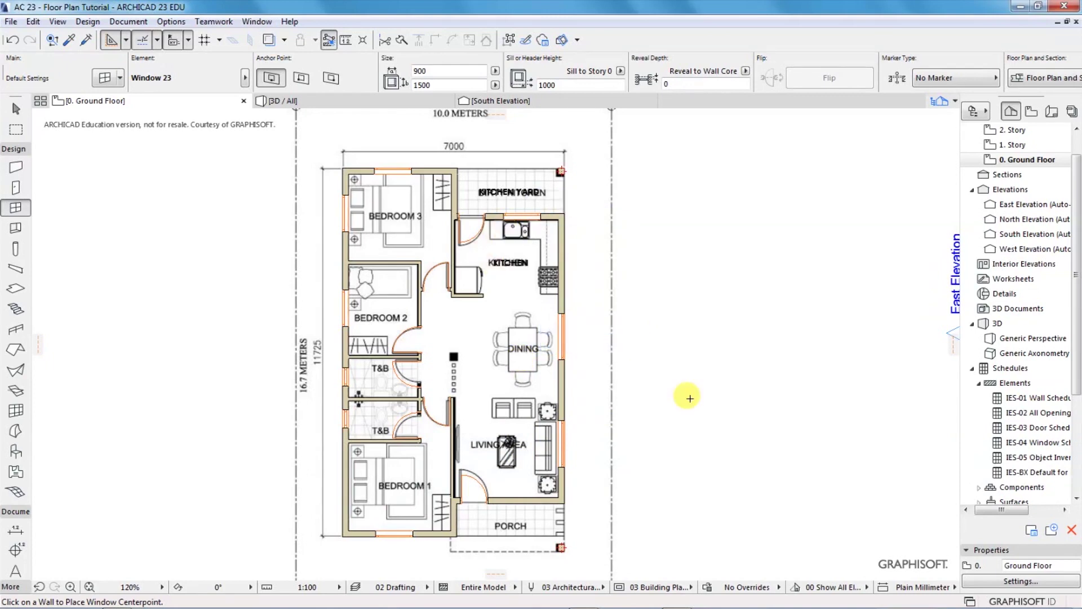
pyautogui.moveTo(611, 603)
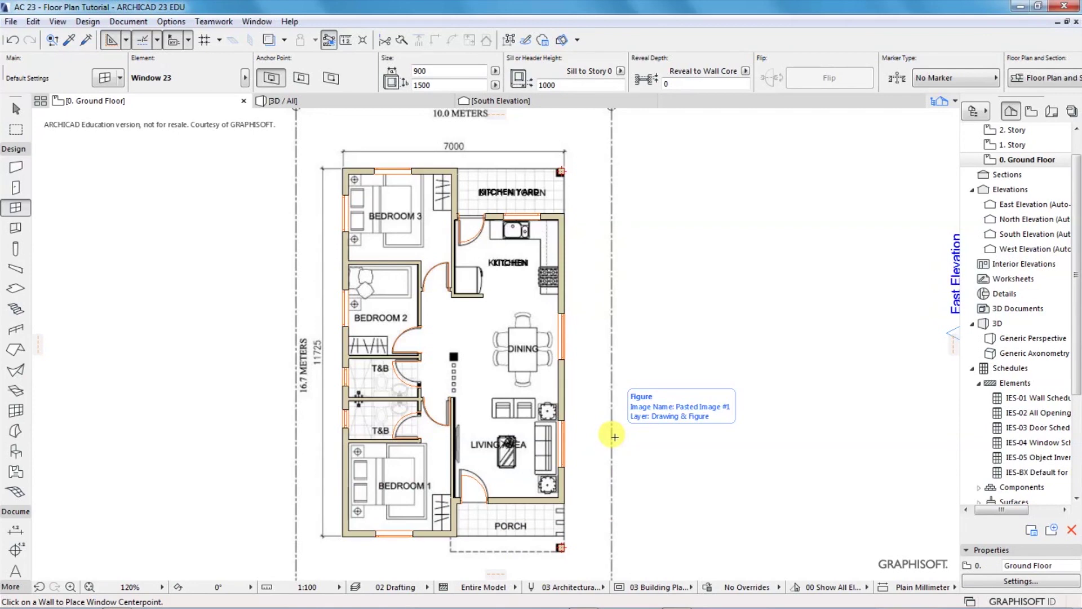
pyautogui.scroll(1, 430, 476)
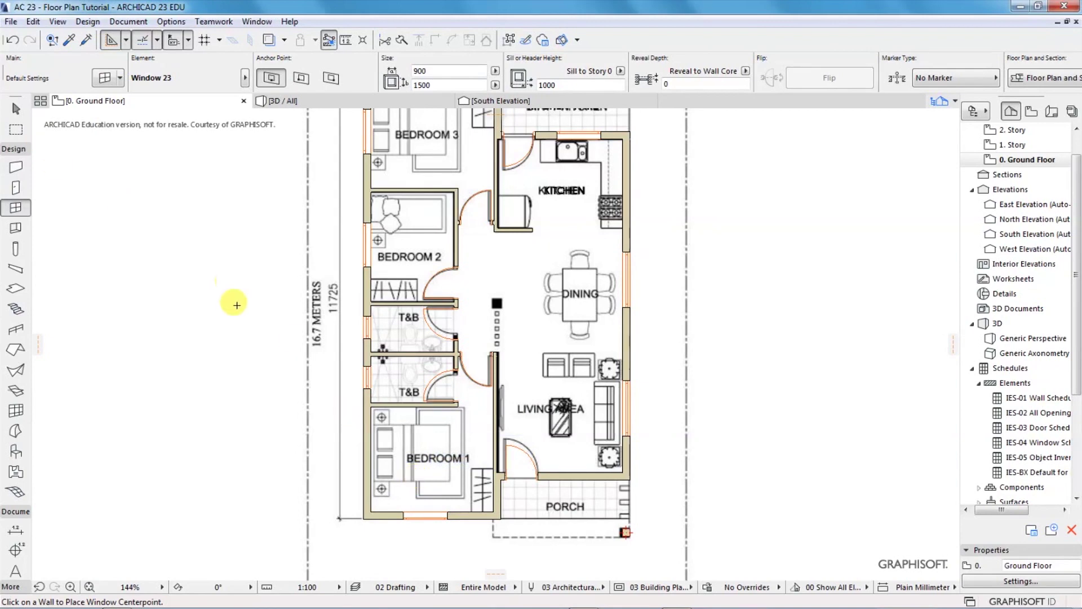
# - Activate the Object tool, open its default settings and search the library for "bed"
pyautogui.scroll(2, 485, 502)
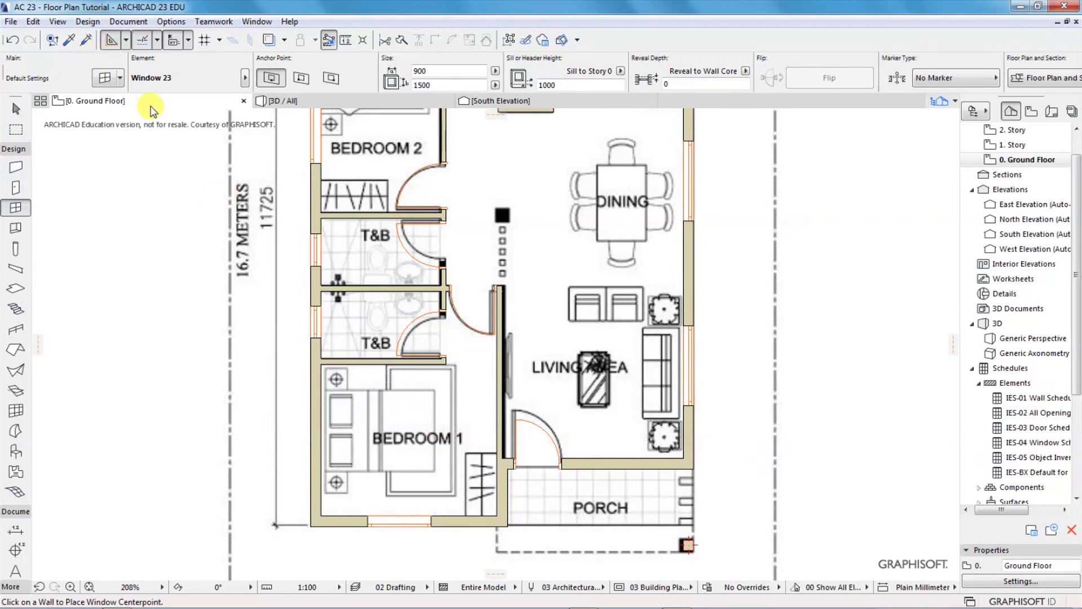
pyautogui.click(87, 22)
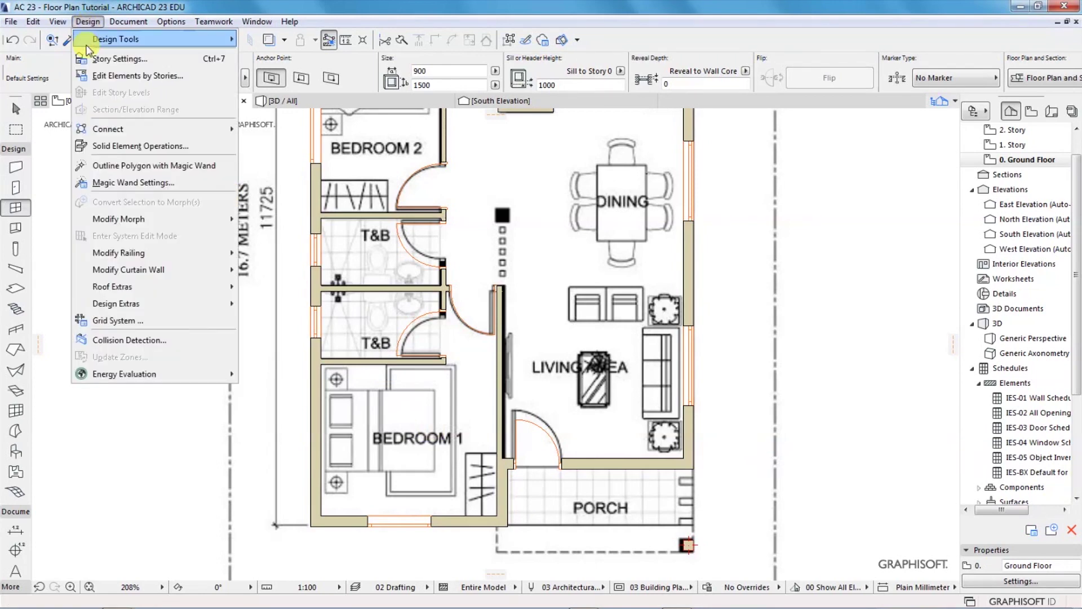
pyautogui.moveTo(90, 40)
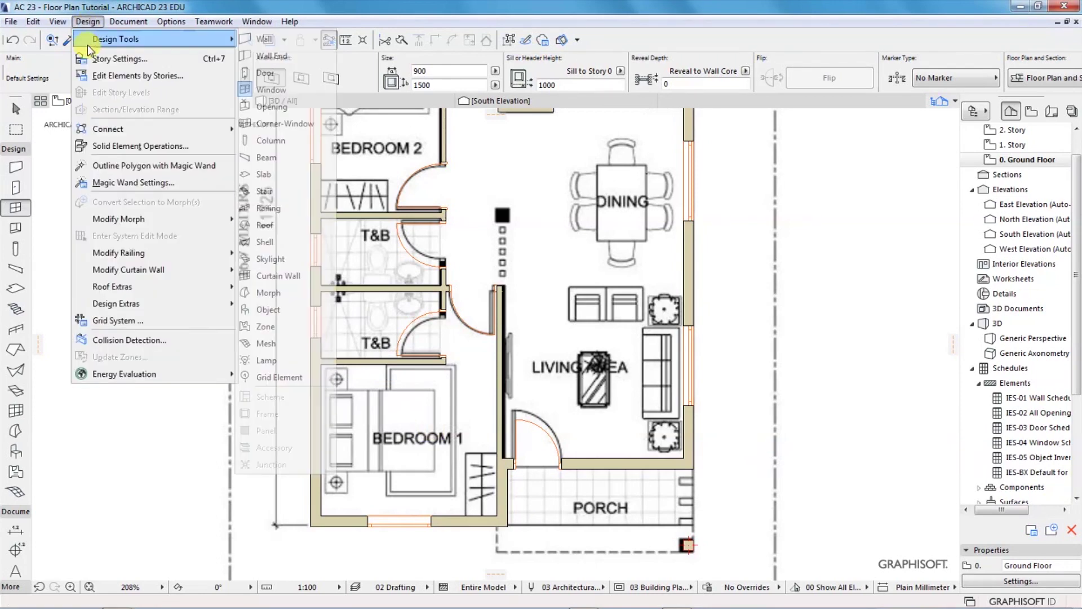
pyautogui.click(265, 310)
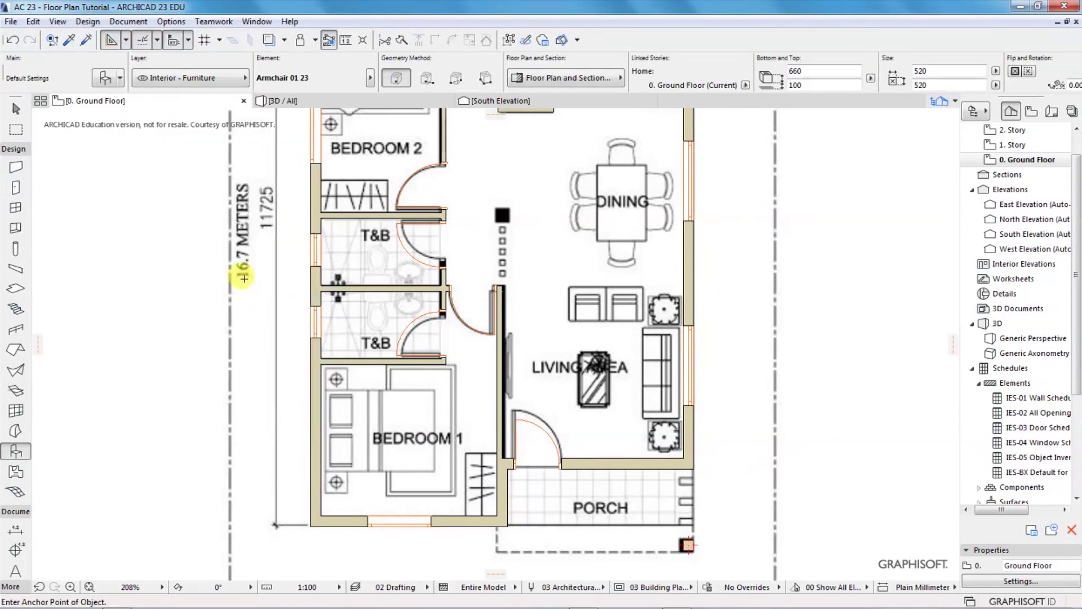
pyautogui.click(104, 81)
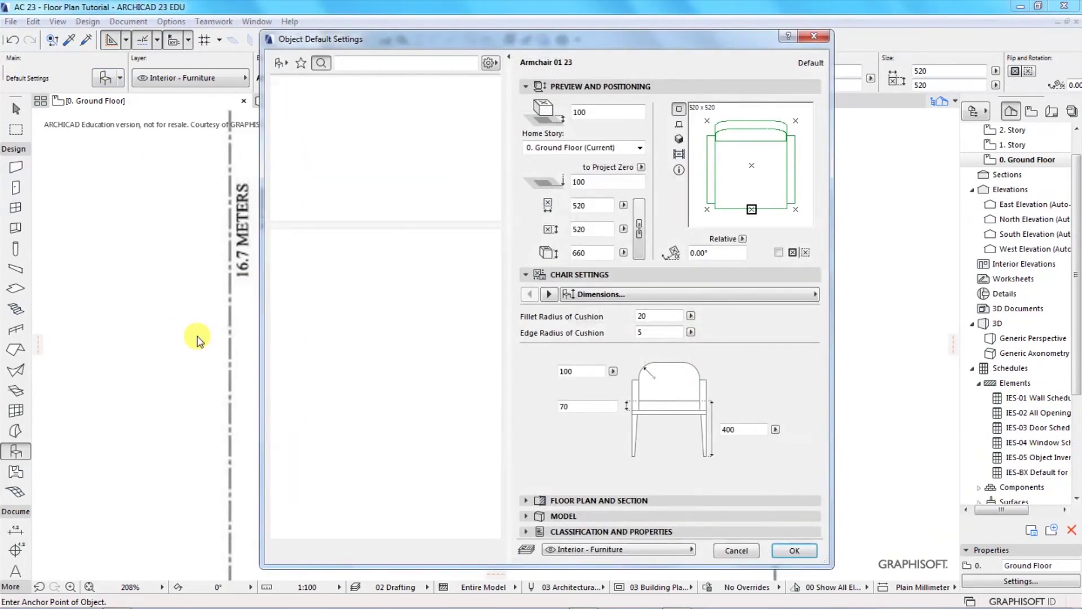
pyautogui.click(360, 62)
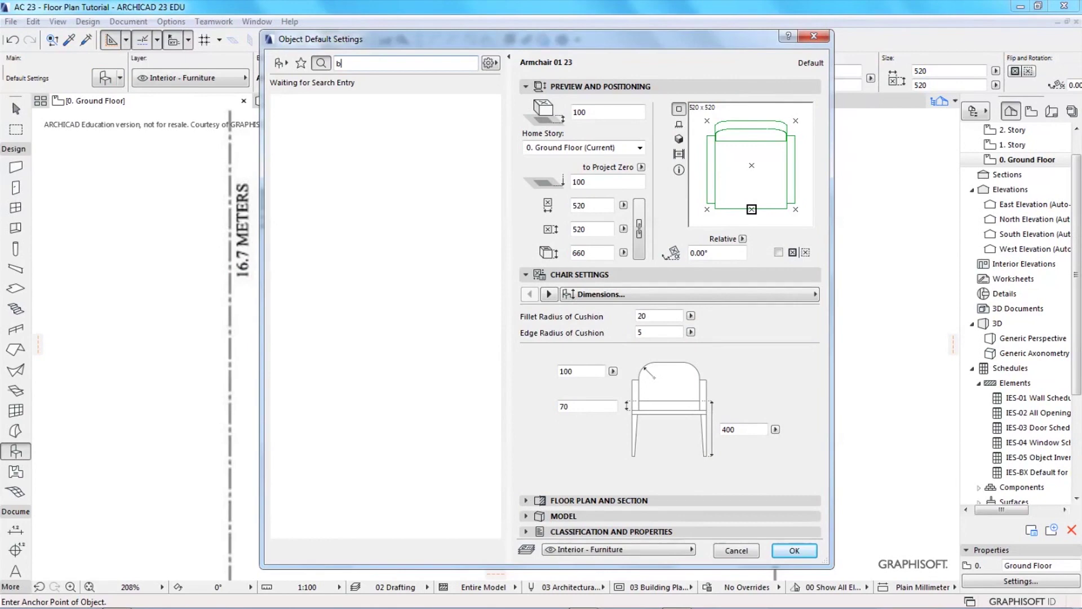
pyautogui.write('be')
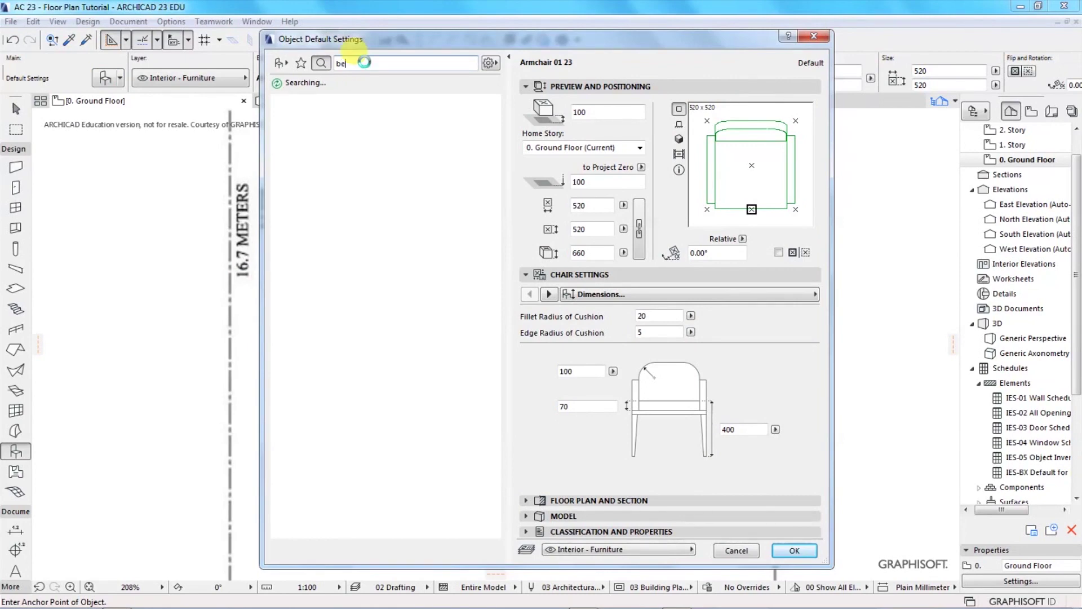
pyautogui.write('d')
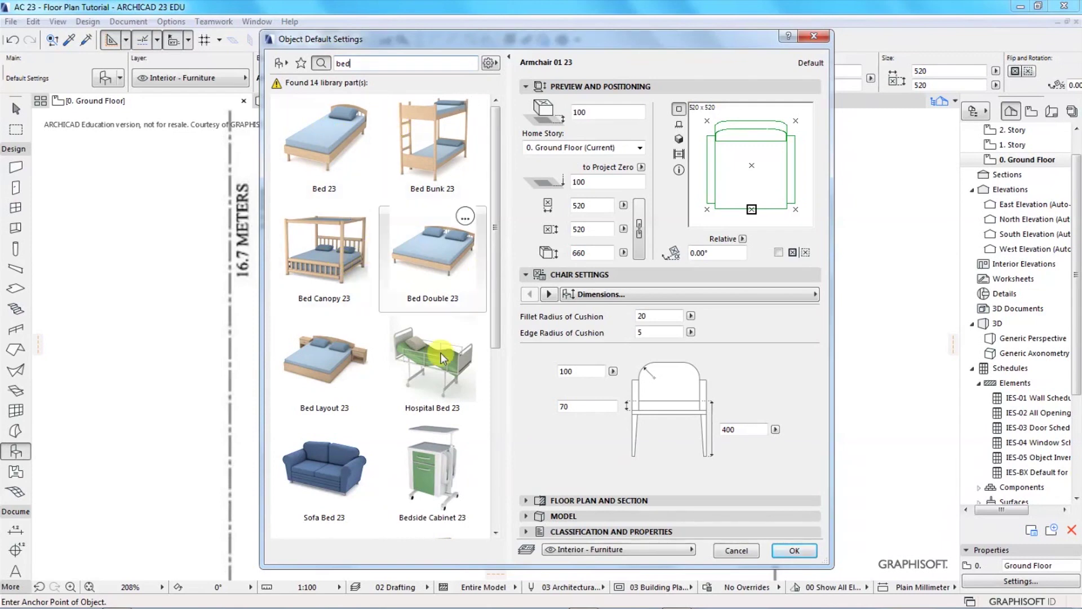
# - Choose Bed Double 23 as the default object, set its elevation to Project Zero to 0, and apply the settings
pyautogui.moveTo(435, 479)
pyautogui.moveTo(417, 267)
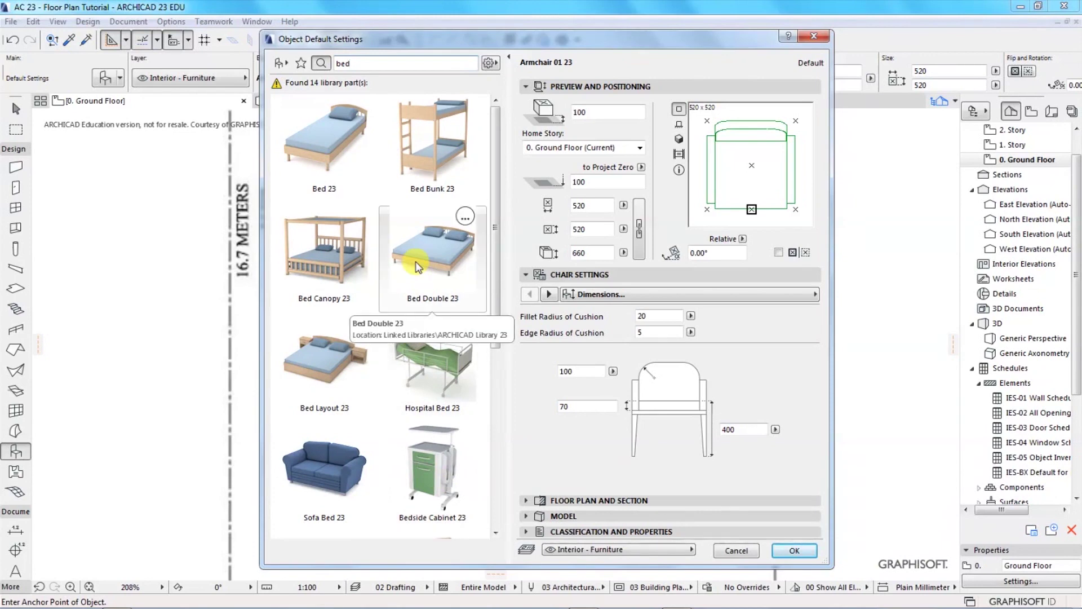
pyautogui.click(417, 266)
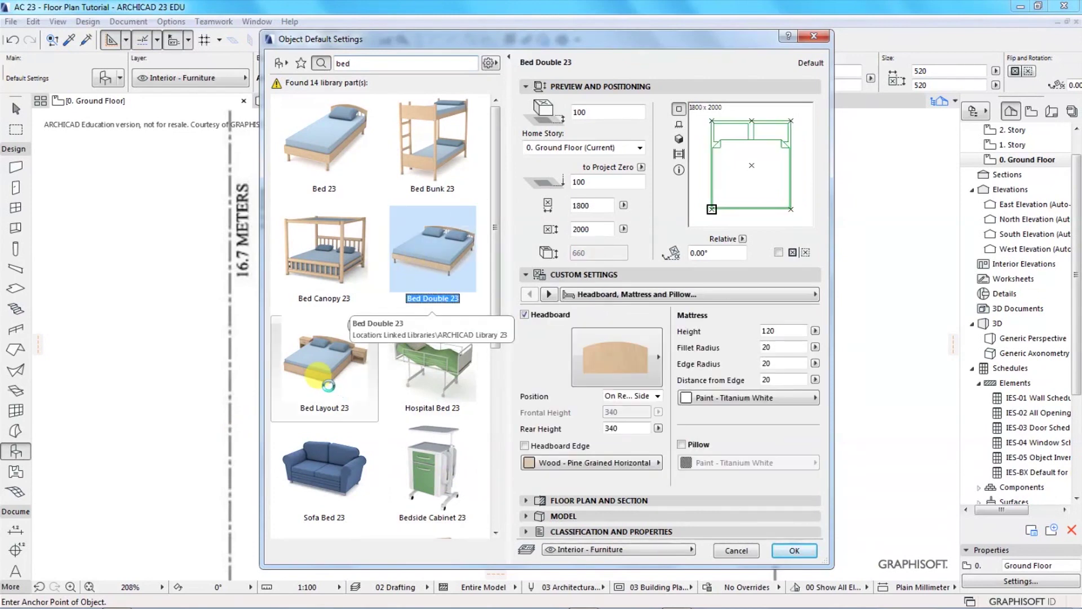
pyautogui.moveTo(331, 391)
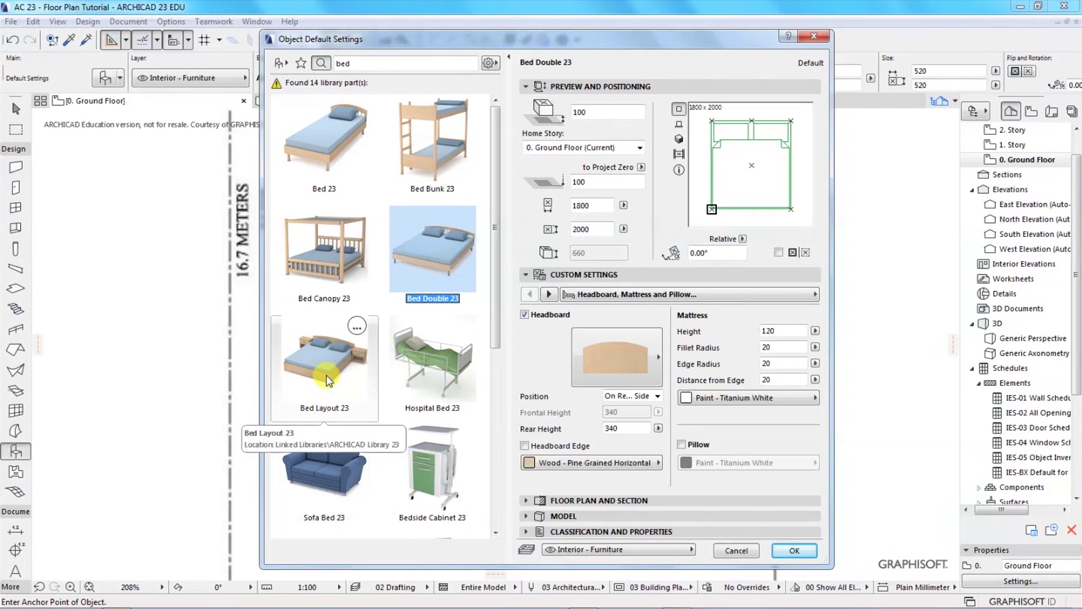
pyautogui.moveTo(433, 259)
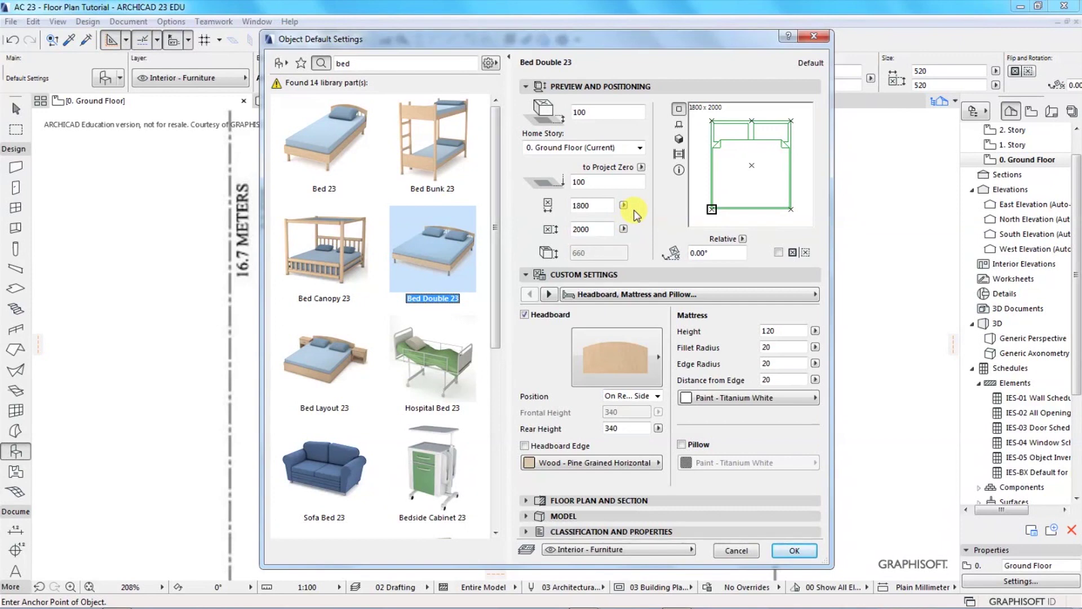
pyautogui.click(600, 180)
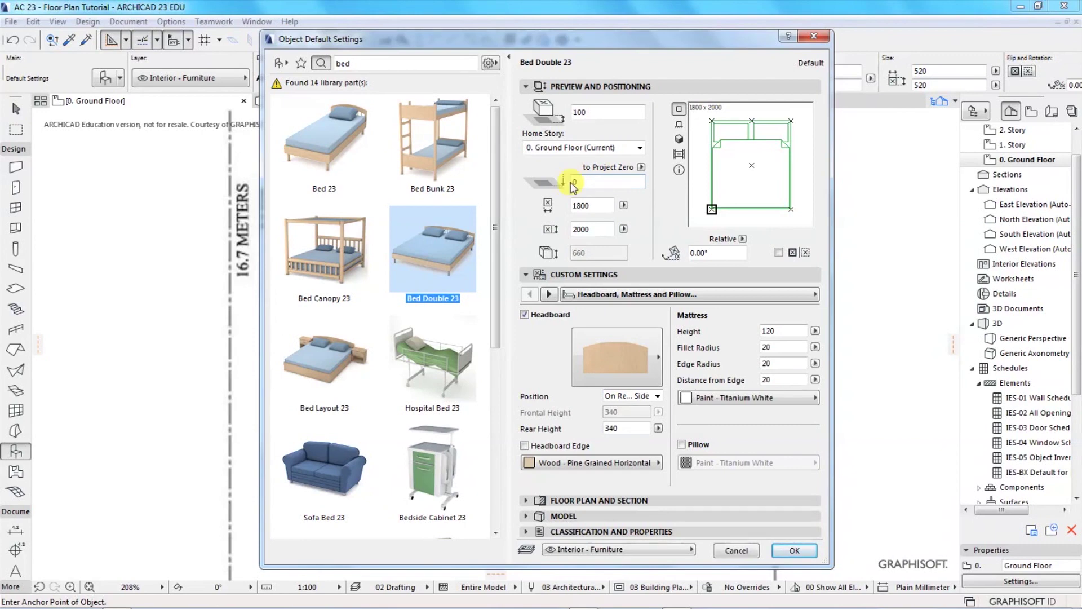
pyautogui.click(791, 551)
# - Place the double bed by Bedroom 1 and rotate it 90° about its headboard midpoint so the headboard faces the exterior wall
pyautogui.scroll(2, 367, 440)
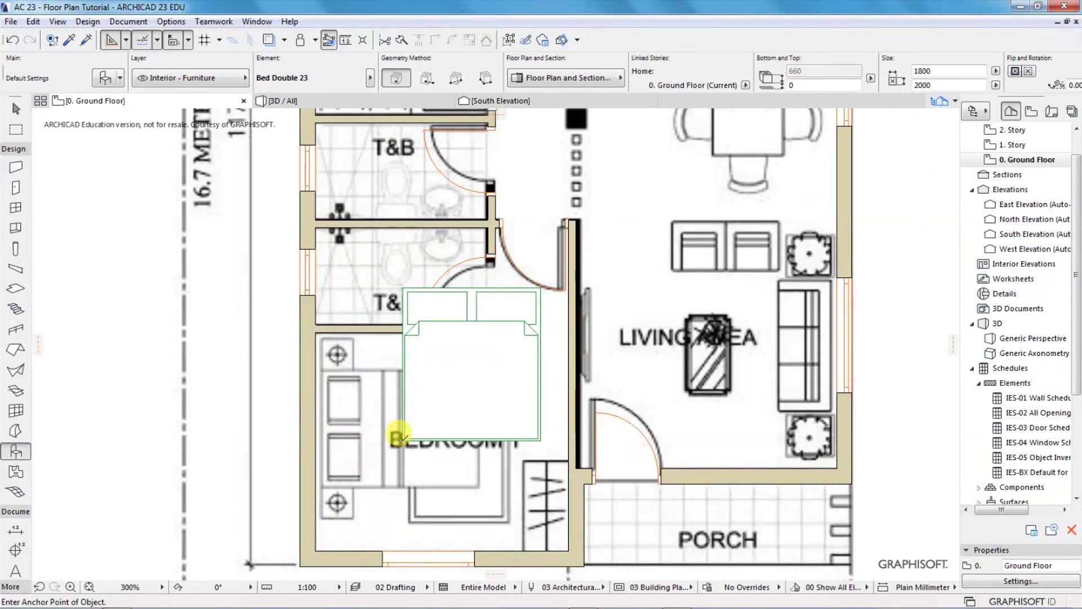
pyautogui.click(448, 413)
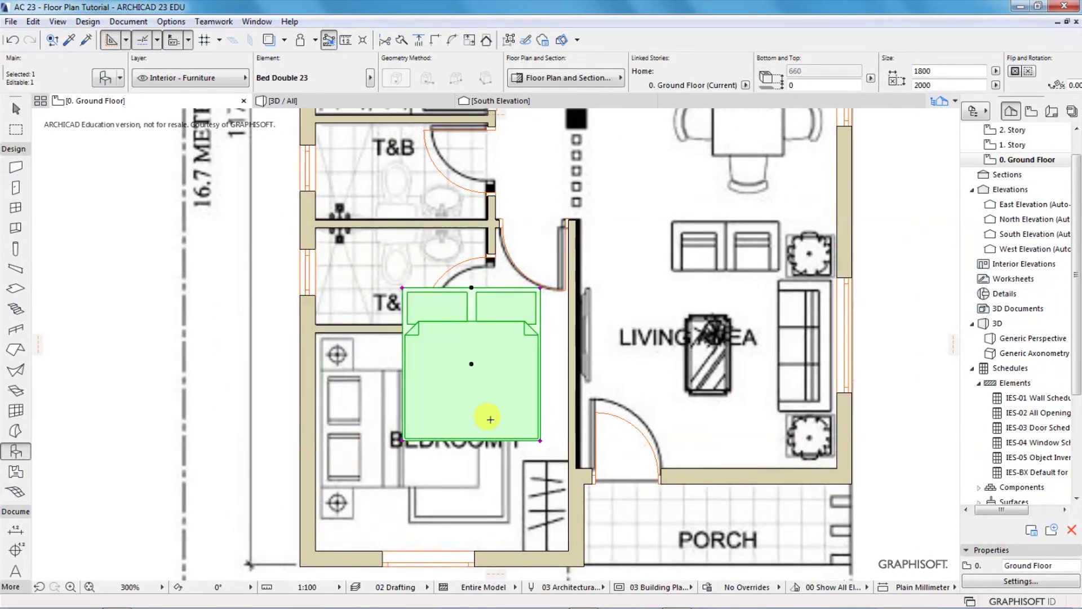
pyautogui.rightClick(477, 385)
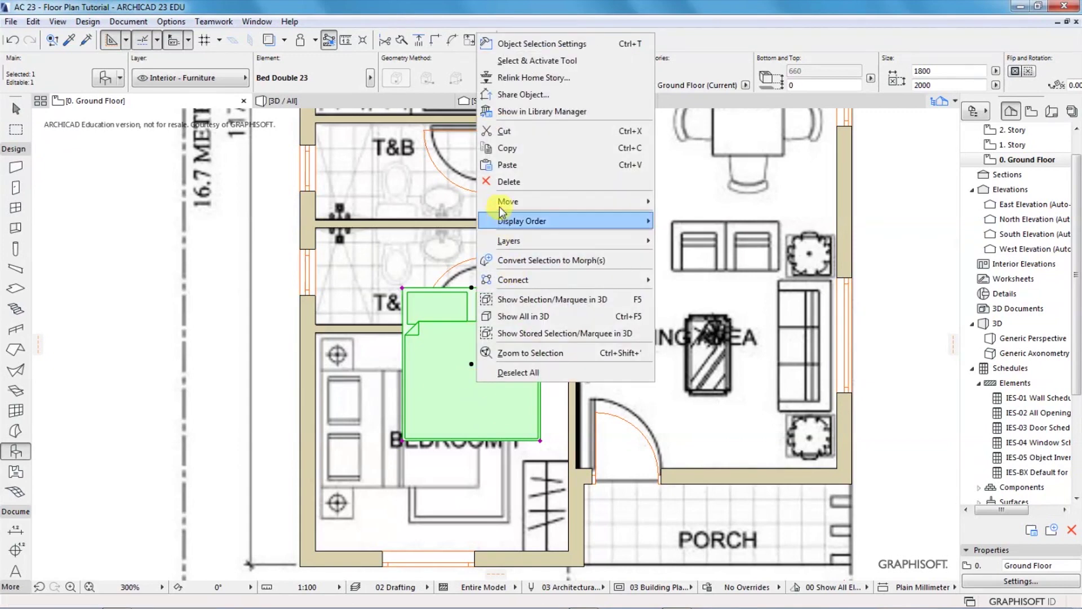
pyautogui.moveTo(624, 202)
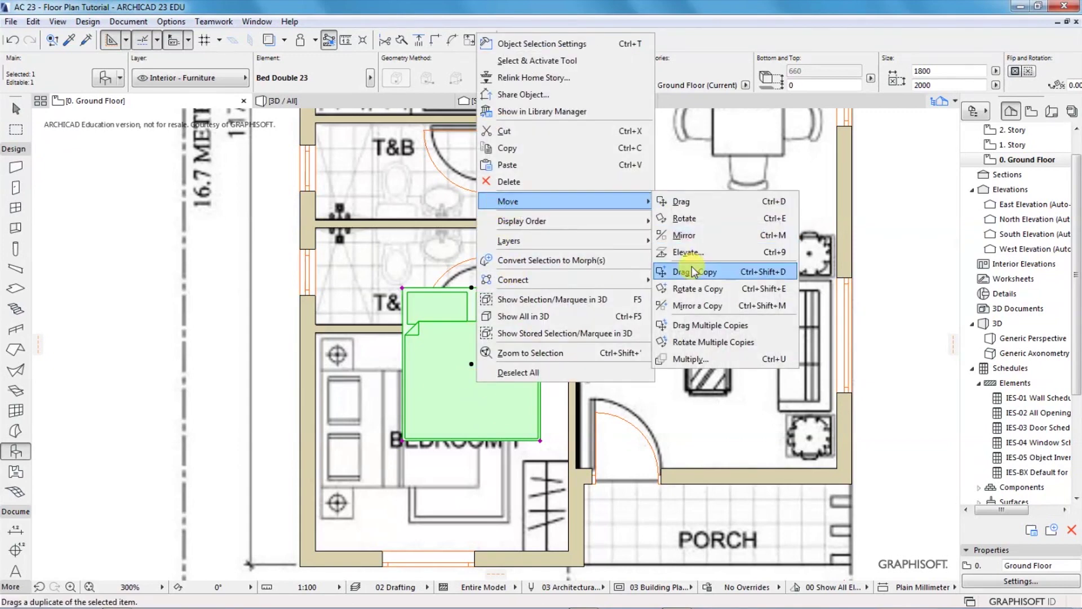
pyautogui.click(685, 219)
pyautogui.click(471, 289)
pyautogui.click(471, 440)
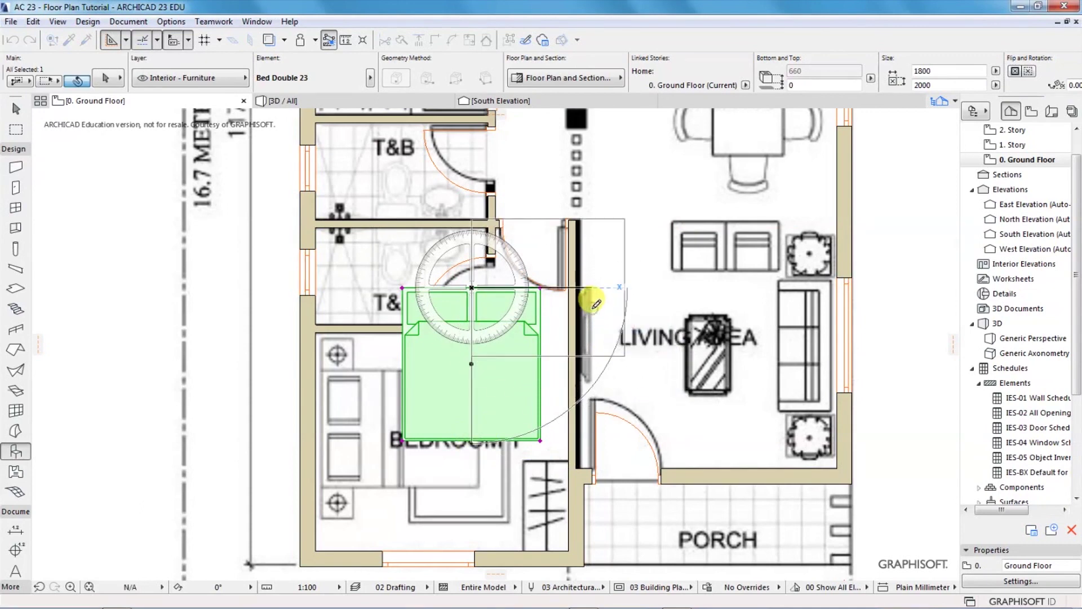
pyautogui.click(656, 300)
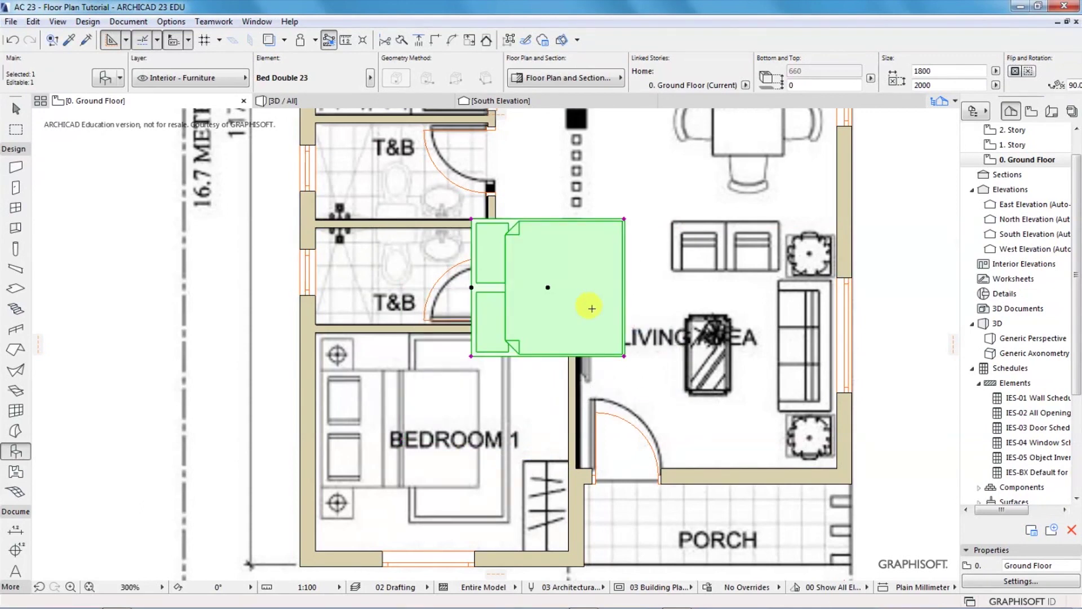
# - Move the rotated bed by its headboard corner onto the bed drawn in Bedroom 1, against the exterior wall, and deselect it
pyautogui.hotkey('ctrl', 'd')
pyautogui.click(472, 355)
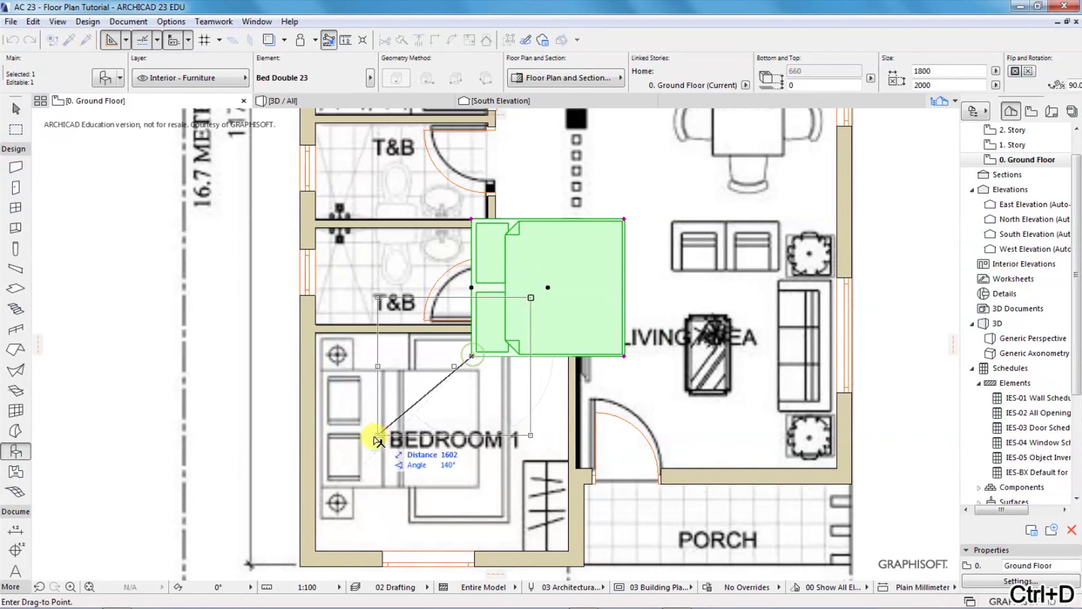
pyautogui.click(319, 511)
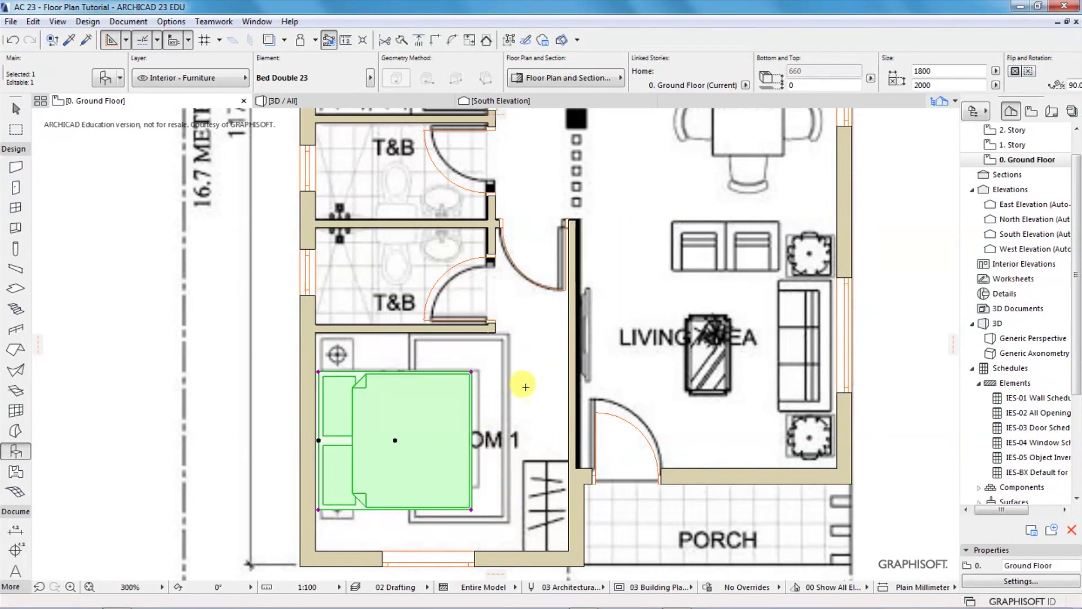
pyautogui.press('Escape')
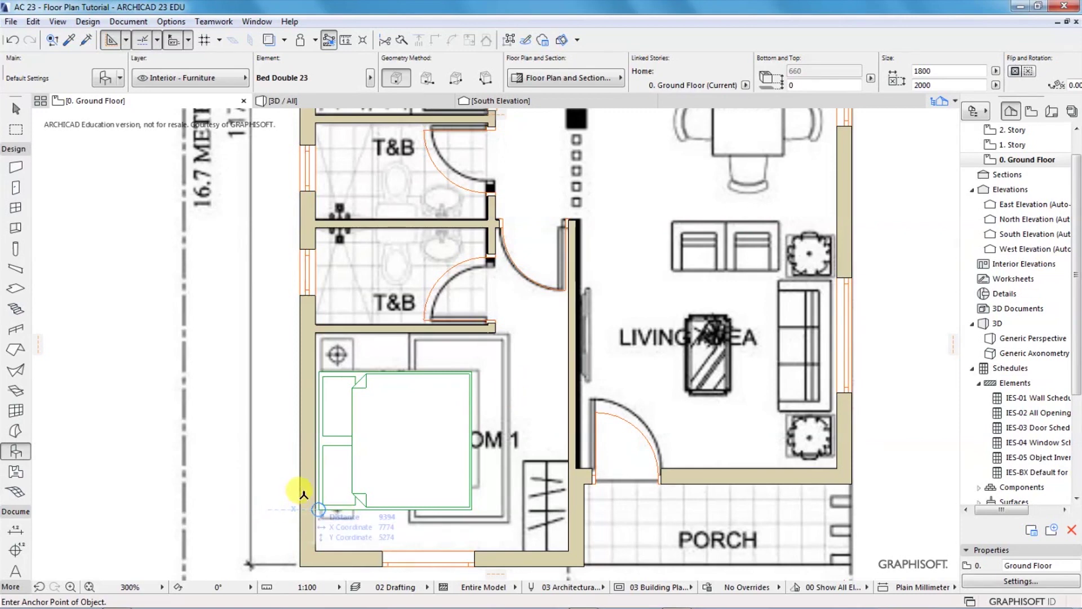
# - Move the KITCHEN text label from the kitchen onto the BEDROOM 3 label of the underlying plan
pyautogui.scroll(-5, 322, 501)
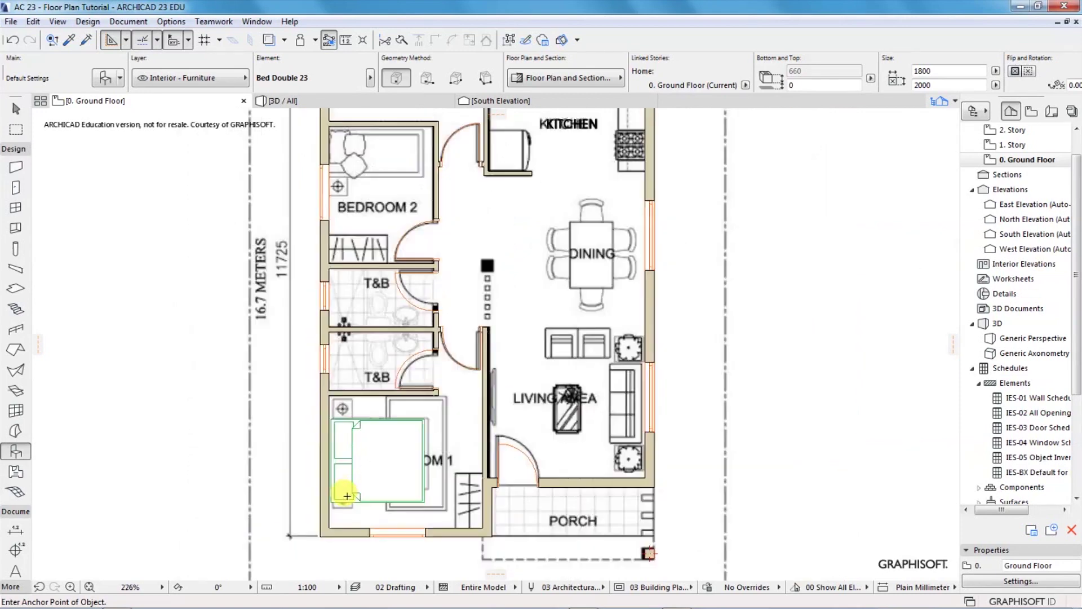
pyautogui.scroll(3, 404, 353)
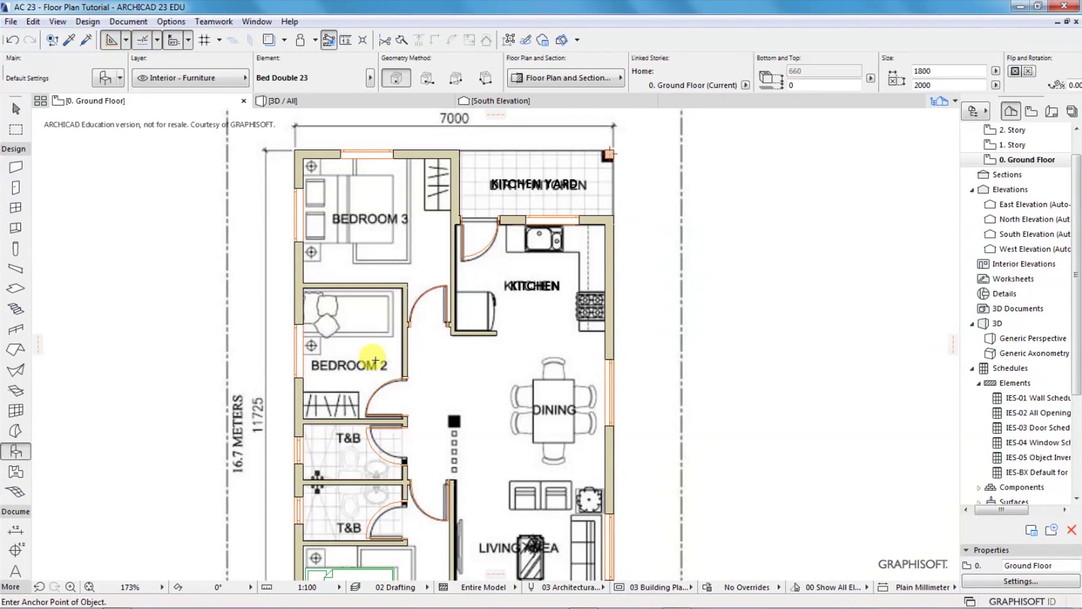
pyautogui.scroll(-2, 496, 310)
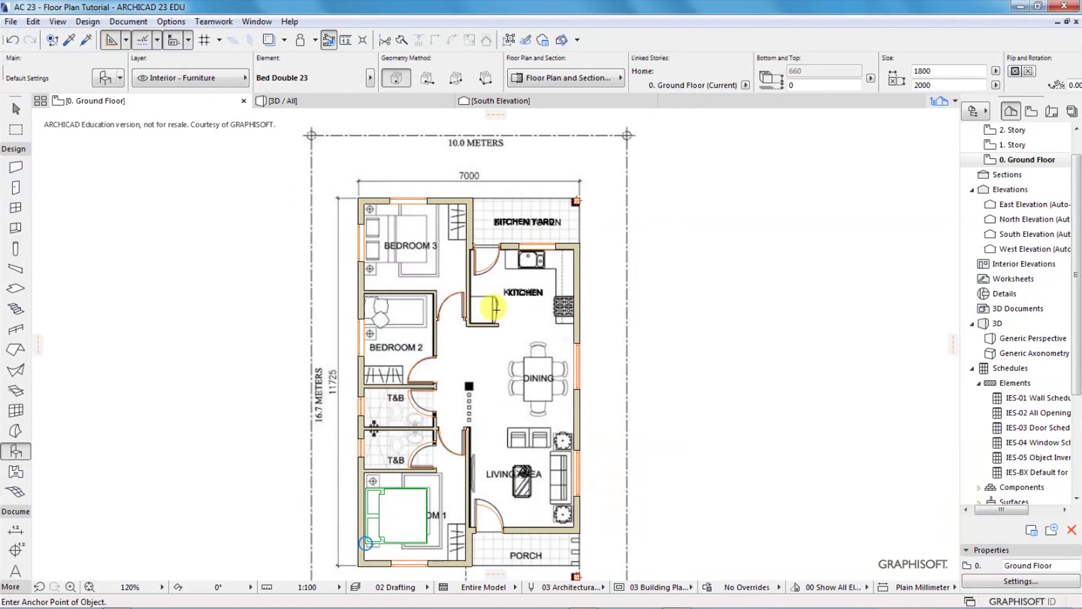
pyautogui.scroll(3, 501, 299)
pyautogui.click(499, 288)
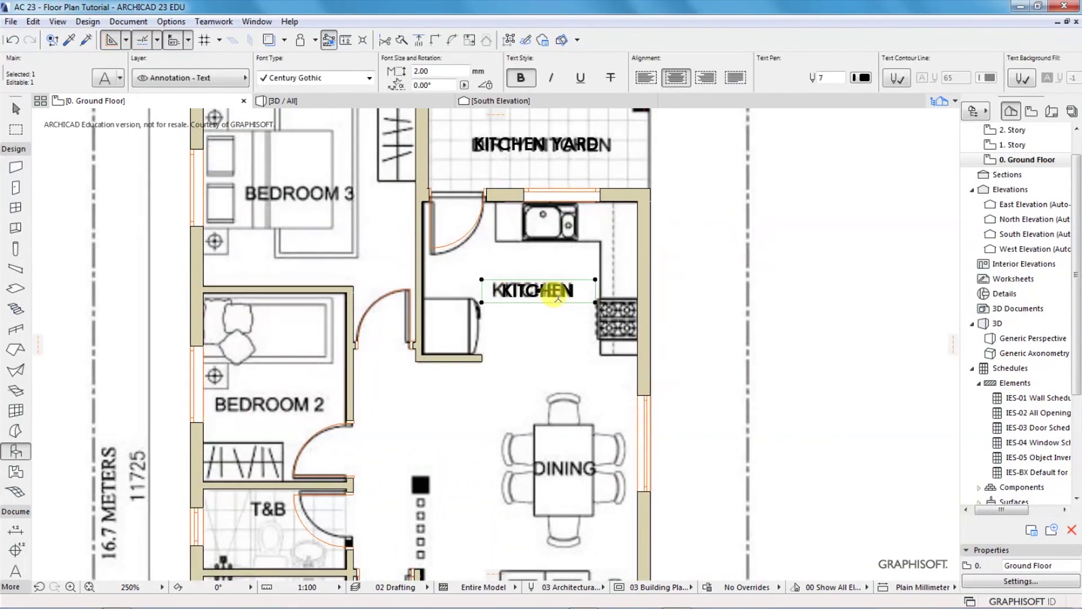
pyautogui.rightClick(558, 297)
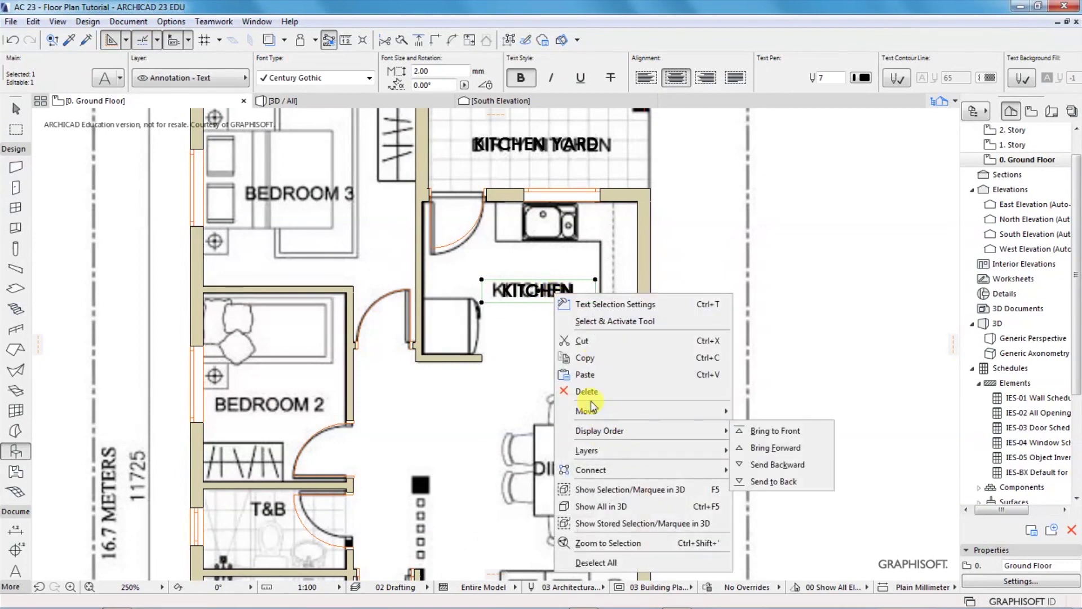
pyautogui.moveTo(589, 411)
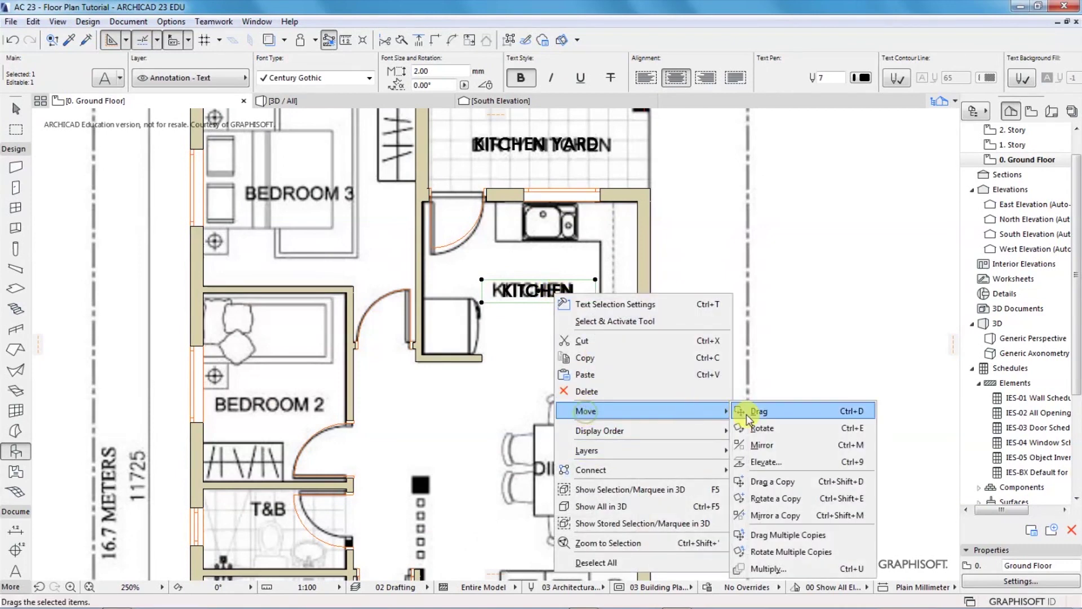
pyautogui.click(758, 413)
pyautogui.click(532, 299)
pyautogui.scroll(-3, 451, 271)
pyautogui.scroll(3, 367, 217)
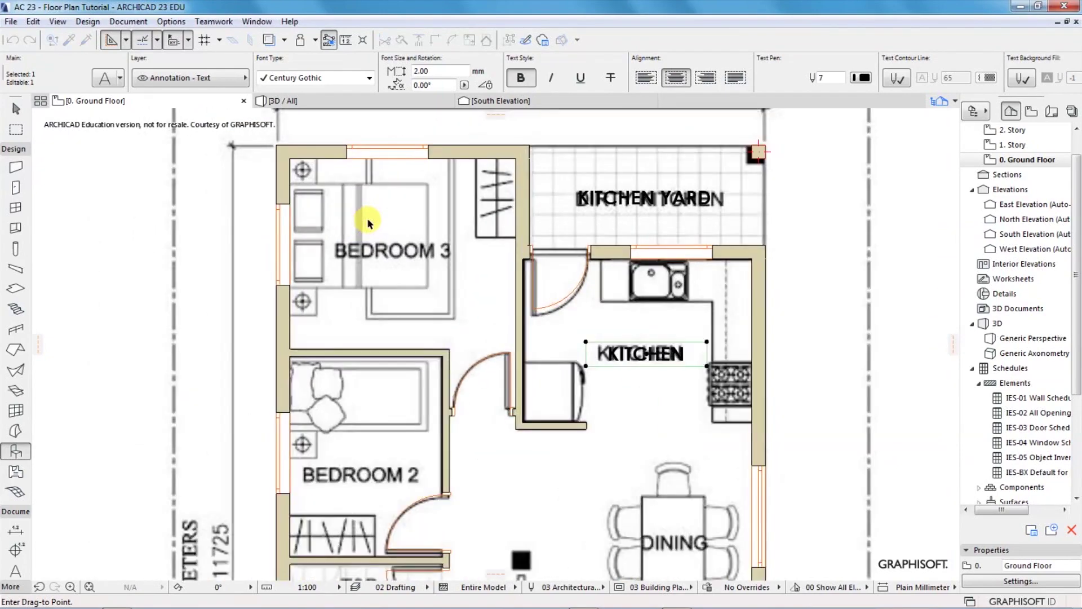
pyautogui.scroll(1, 367, 218)
pyautogui.click(420, 258)
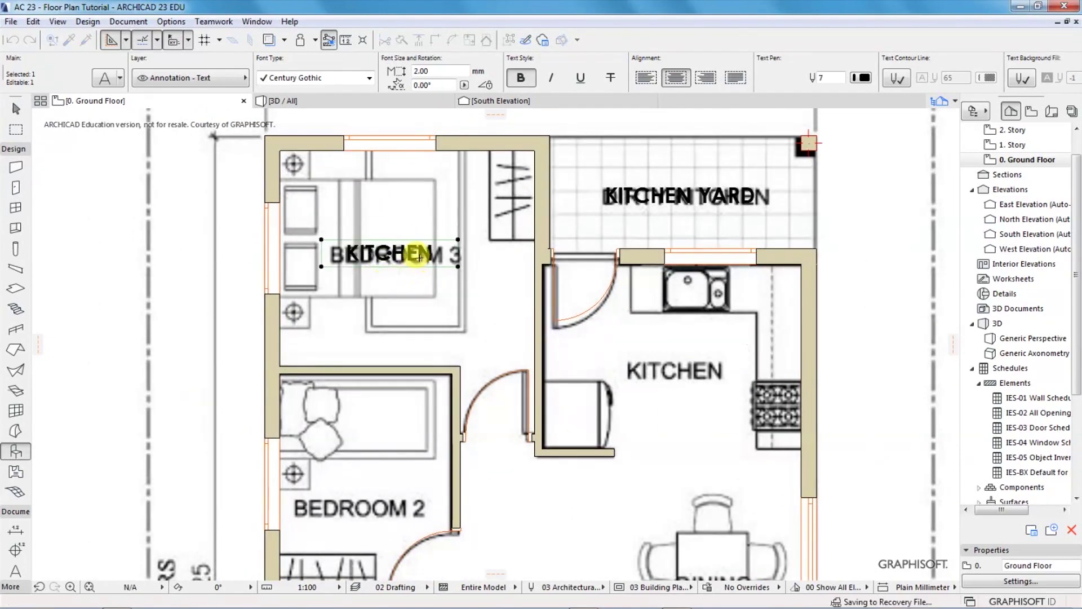
# - Replace the text of the KITCHEN label placed in Bedroom 3 with BEDROOM 3
pyautogui.rightClick(389, 249)
pyautogui.click(441, 281)
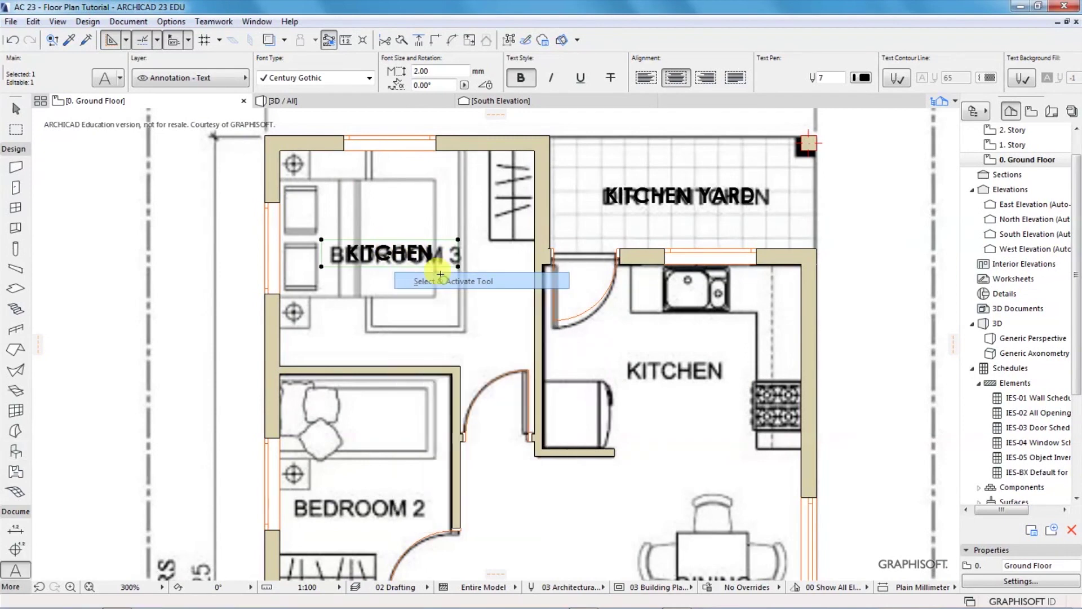
pyautogui.click(337, 253)
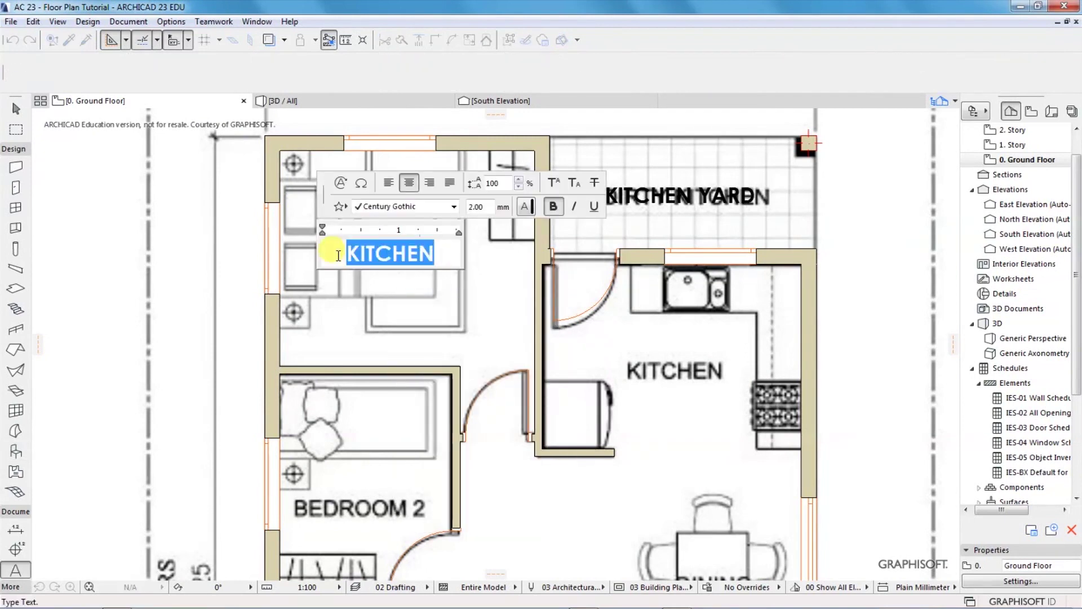
pyautogui.write('bedroom')
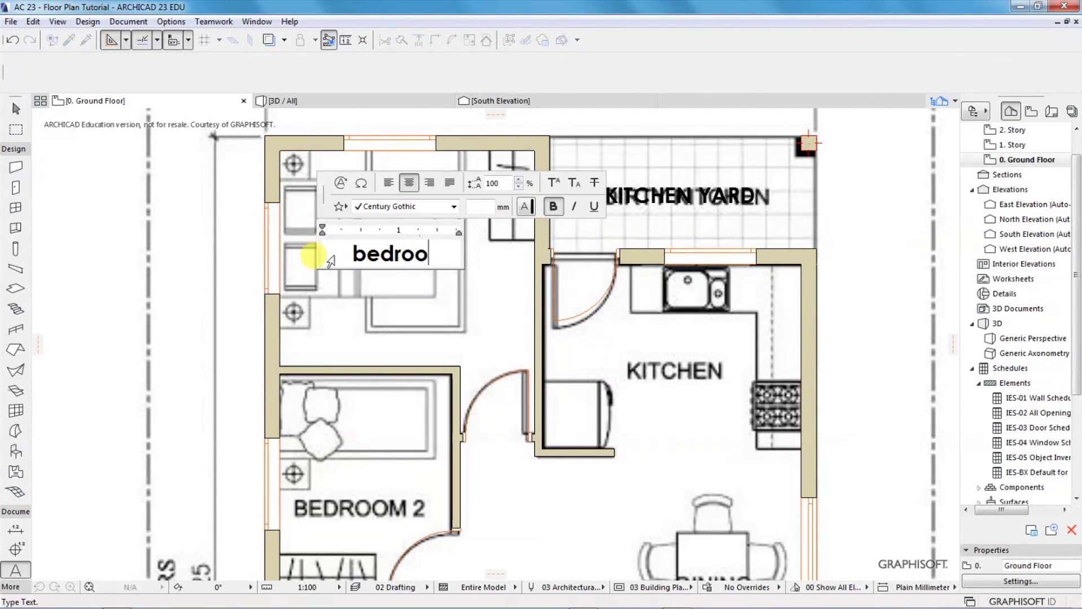
pyautogui.press('BackSpace')
pyautogui.press('BackSpace')
pyautogui.press('BackSpace')
pyautogui.press('BackSpace')
pyautogui.press('BackSpace')
pyautogui.press('BackSpace')
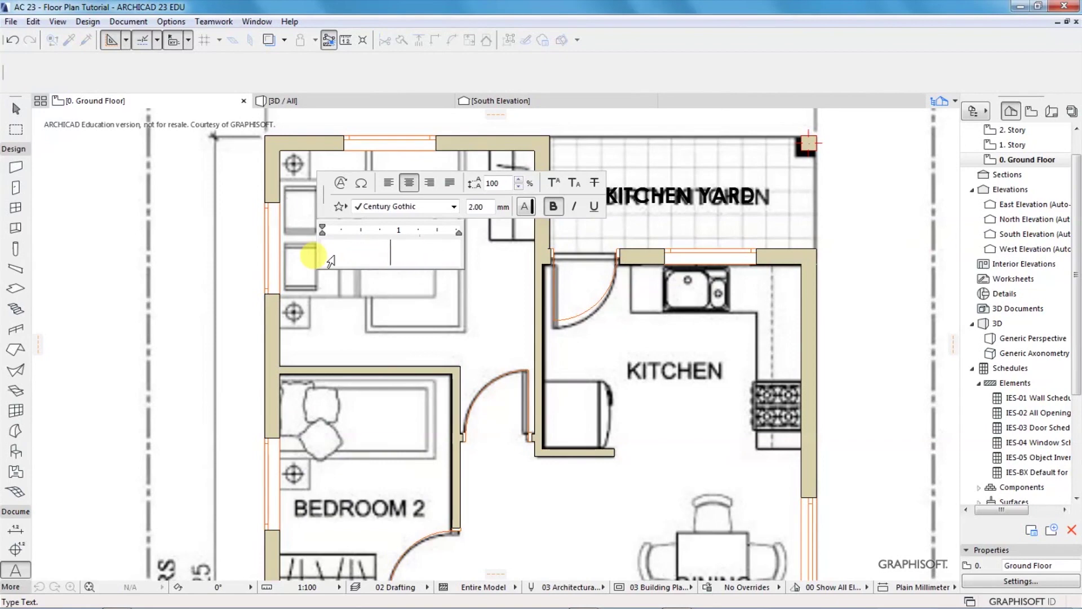
pyautogui.write('BEDRO')
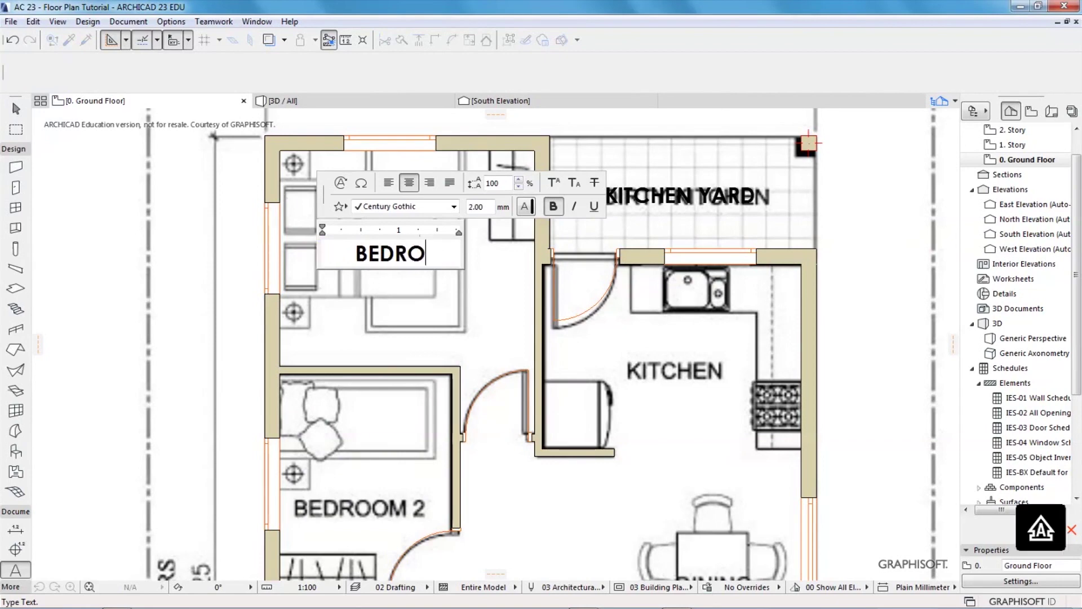
pyautogui.write('OM 3')
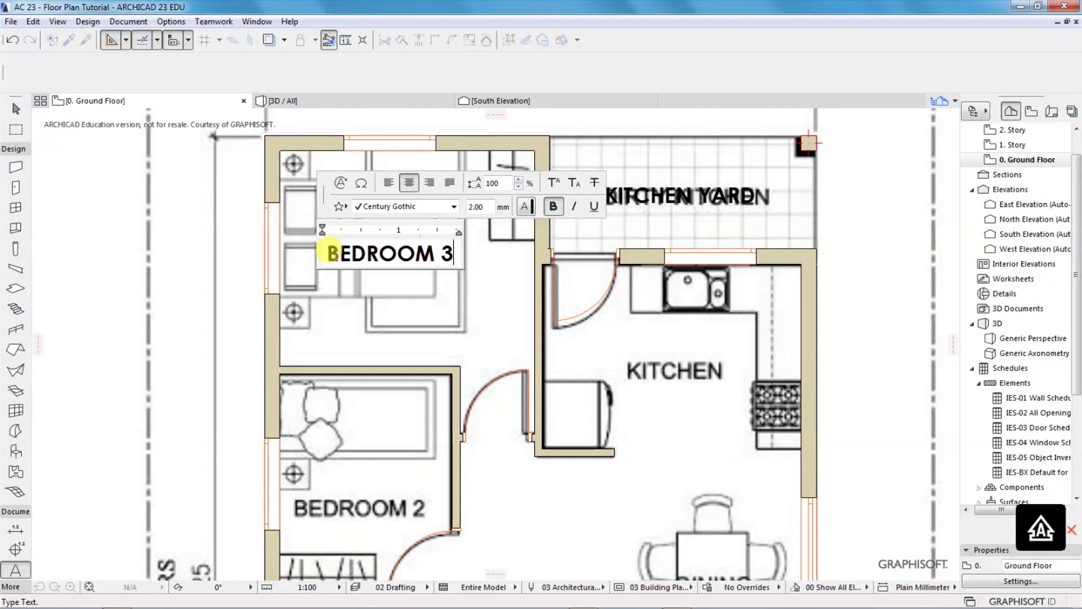
pyautogui.click(474, 287)
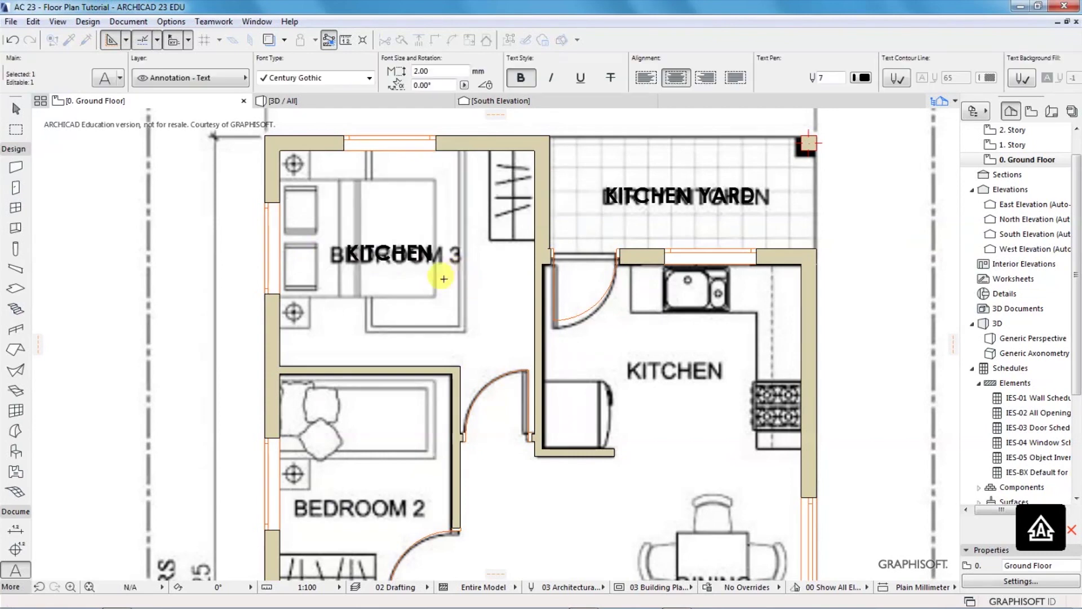
# - Drag a copy of the BEDROOM 3 text label onto the KITCHEN label of the underlying plan
pyautogui.rightClick(412, 258)
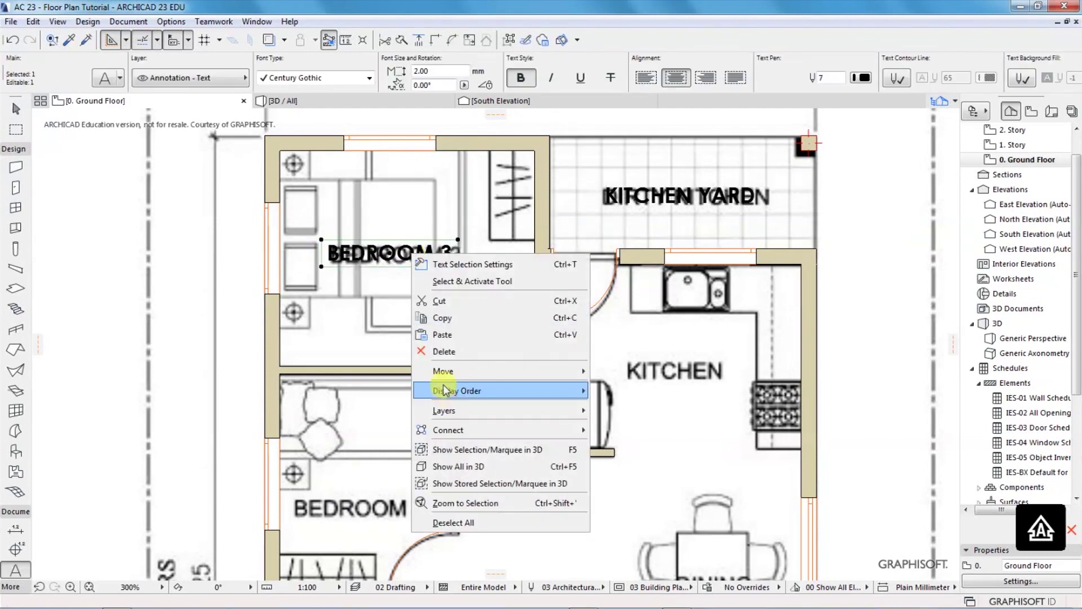
pyautogui.moveTo(519, 371)
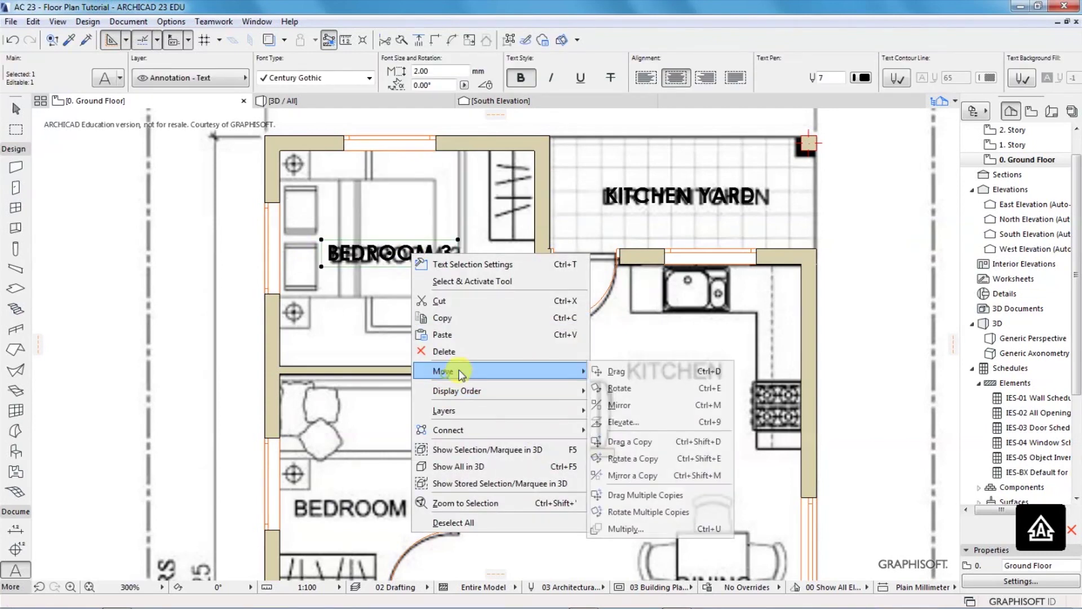
pyautogui.click(636, 443)
pyautogui.click(387, 253)
pyautogui.click(674, 370)
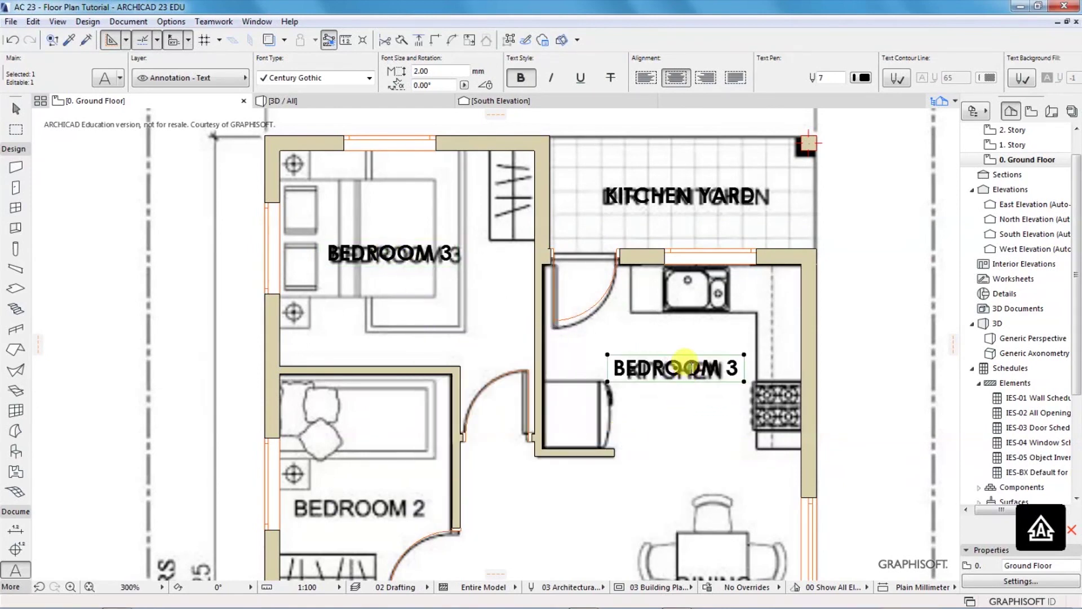
# - Change the text of the copied label in the kitchen to KITCHEN
pyautogui.doubleClick(734, 368)
pyautogui.moveTo(735, 368); pyautogui.dragTo(631, 369)
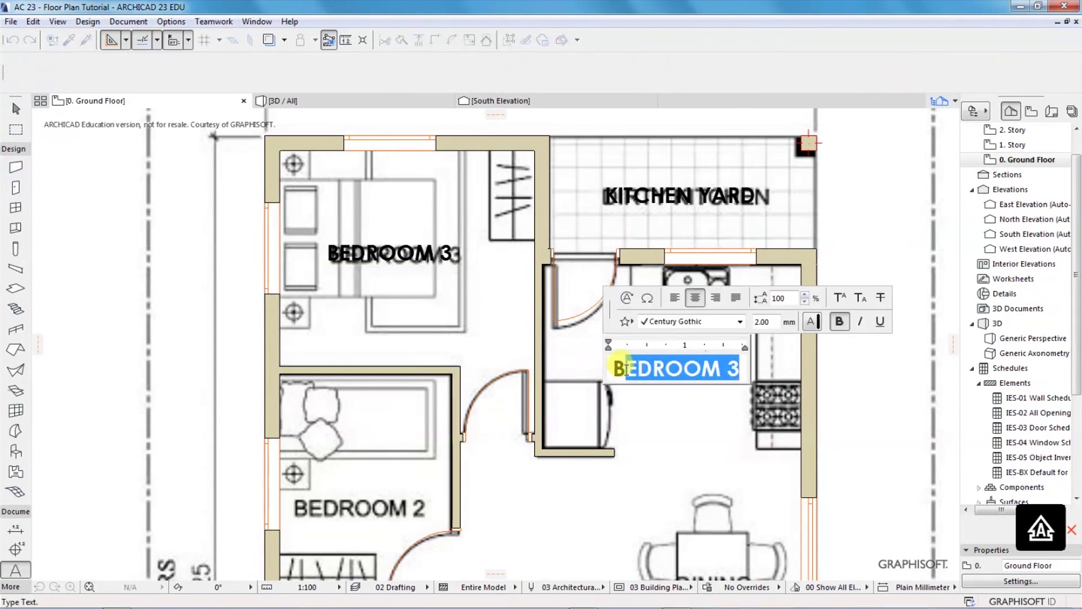
pyautogui.write('KITCHN')
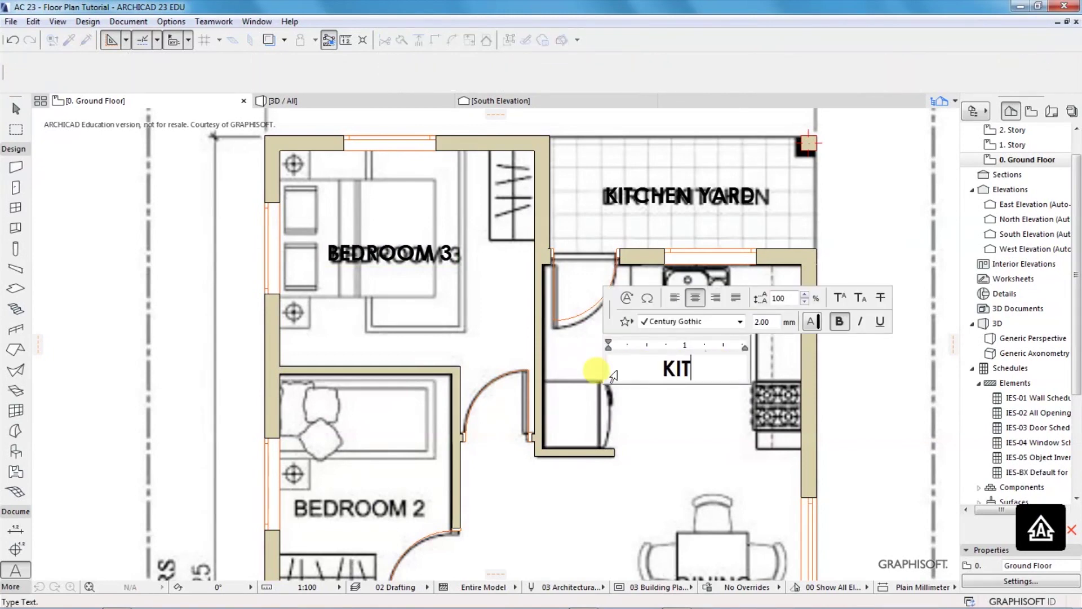
pyautogui.press('BackSpace')
pyautogui.write('EN')
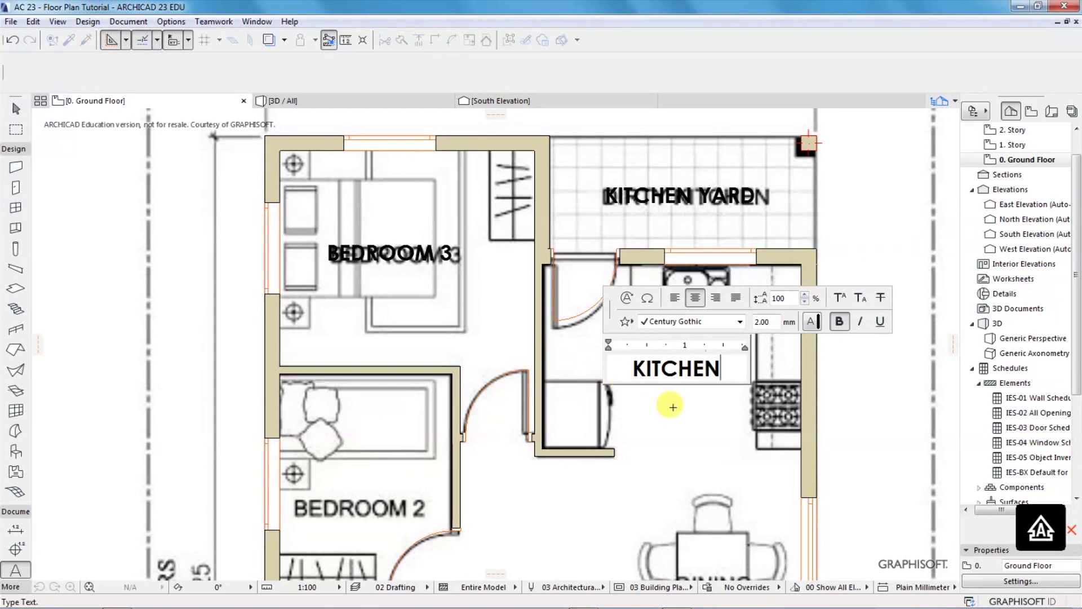
pyautogui.click(670, 406)
pyautogui.rightClick(661, 367)
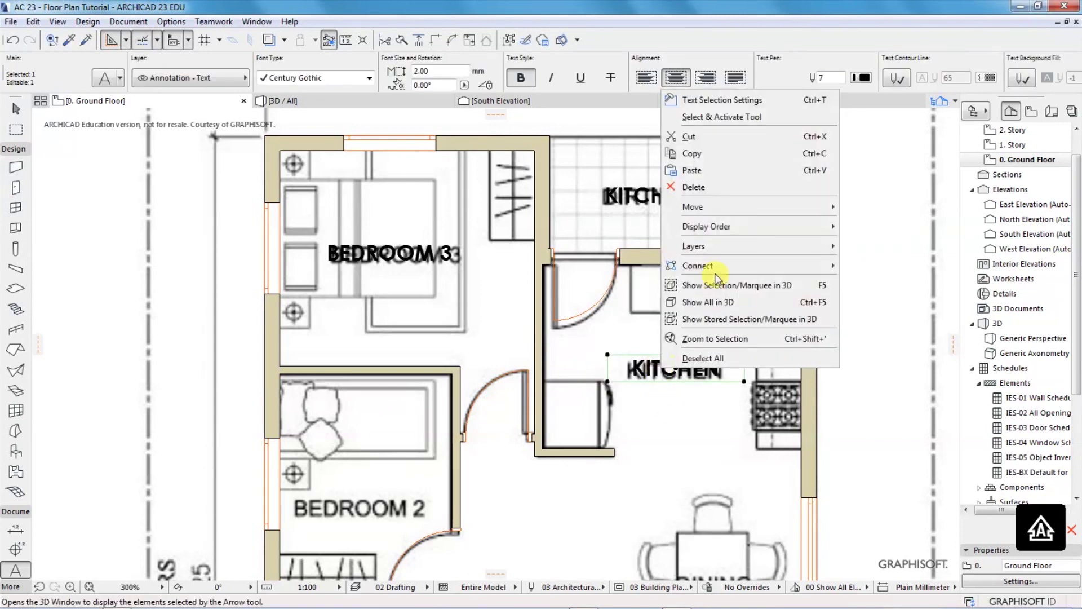
pyautogui.moveTo(732, 207)
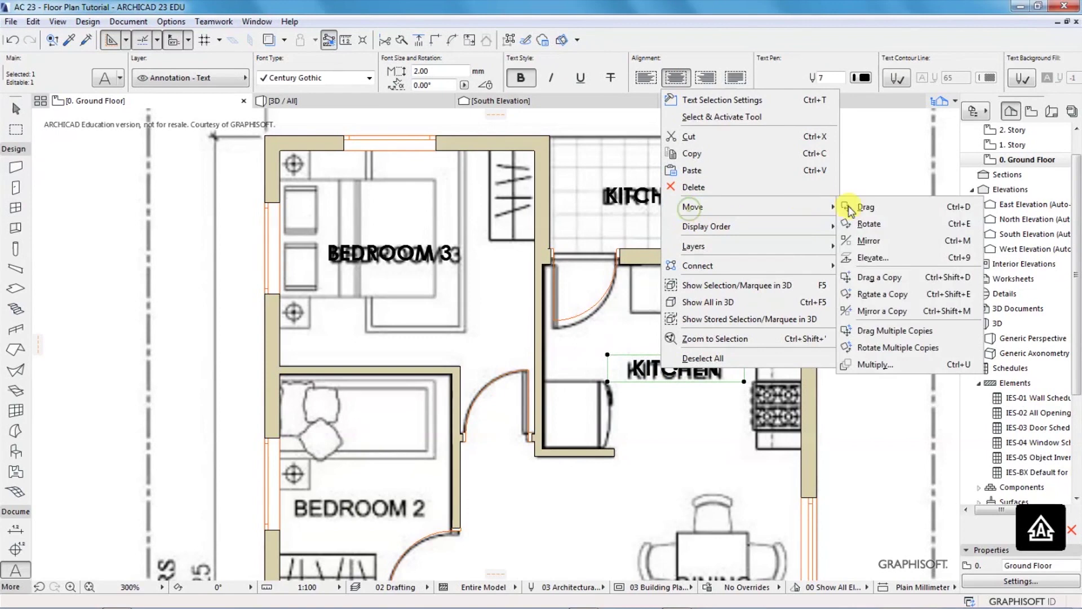
pyautogui.click(882, 294)
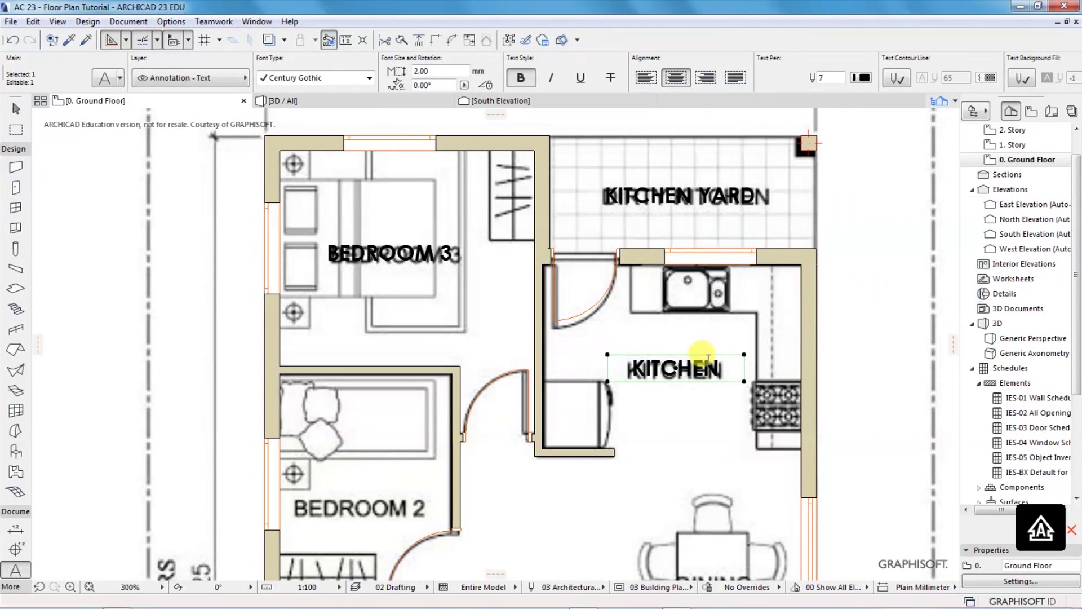
# - Drag a copy of the KITCHEN text label onto the BEDROOM 2 label of the underlying plan
pyautogui.rightClick(709, 359)
pyautogui.moveTo(739, 198)
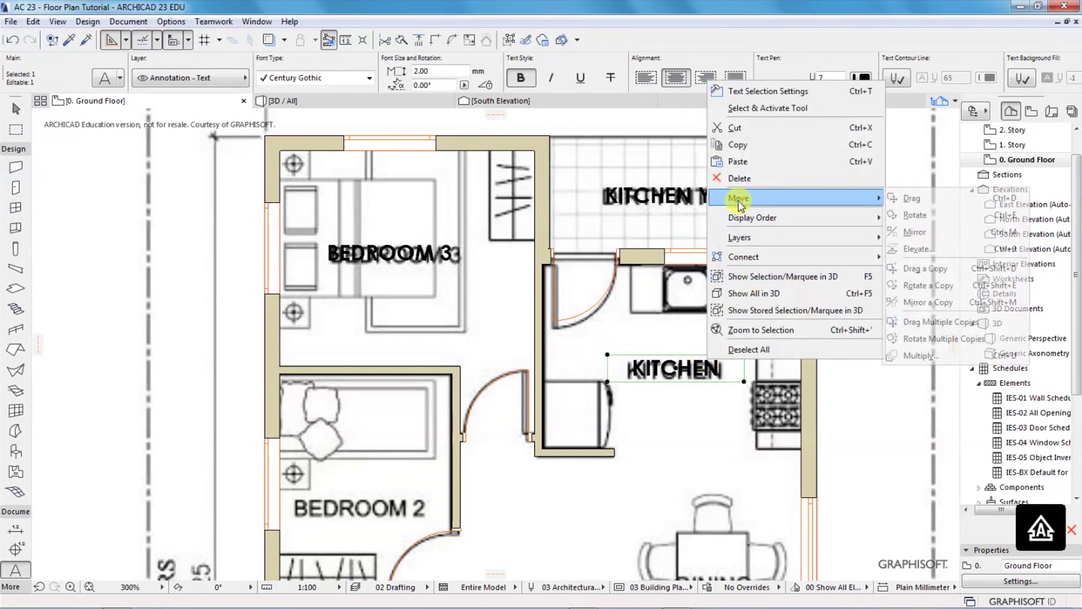
pyautogui.click(924, 270)
pyautogui.click(675, 372)
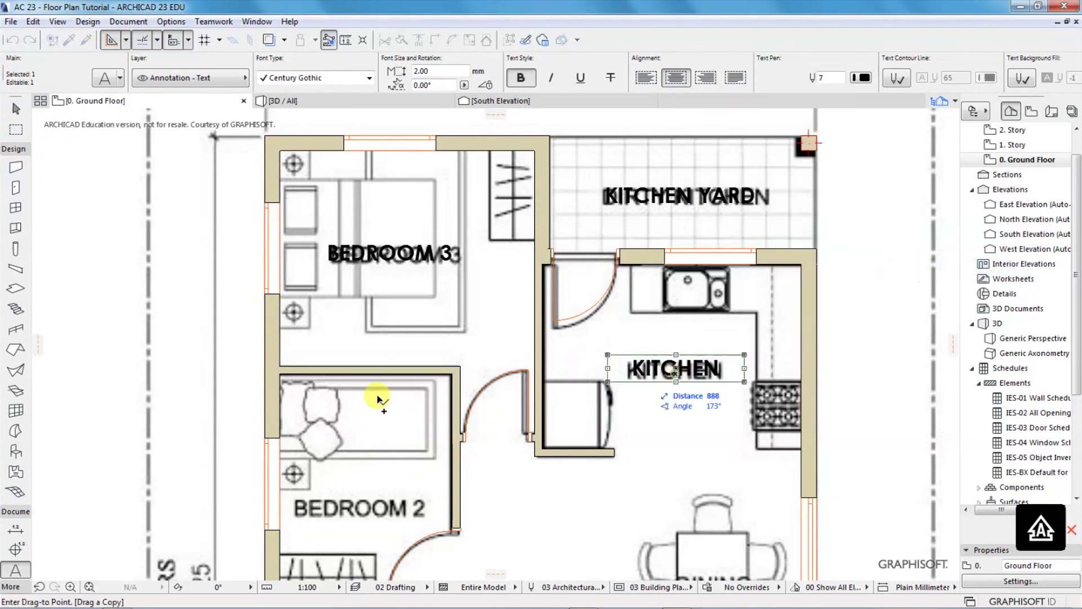
pyautogui.scroll(-6, 410, 288)
pyautogui.scroll(6, 365, 423)
pyautogui.scroll(-1, 397, 375)
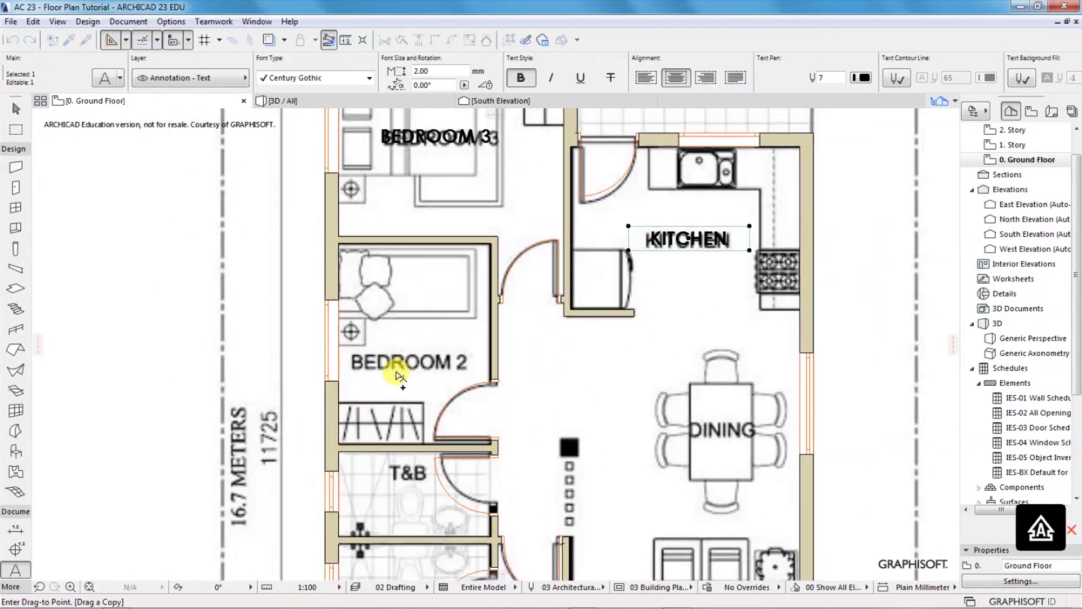
pyautogui.scroll(-1, 398, 374)
pyautogui.click(411, 363)
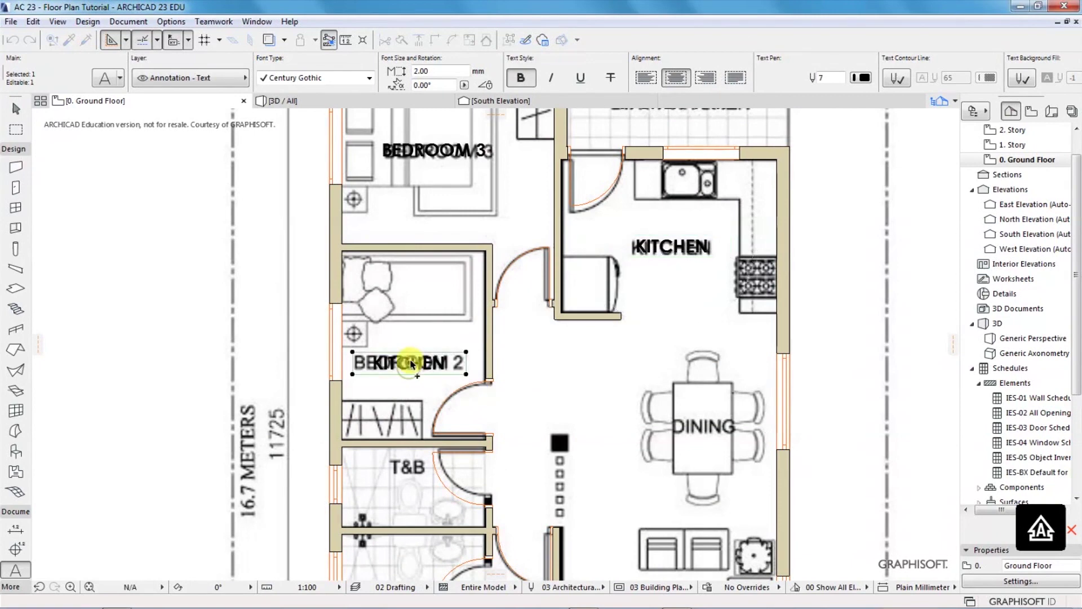
# - Change the text of the label copied into Bedroom 2 to BEDROOM 2
pyautogui.doubleClick(451, 363)
pyautogui.doubleClick(379, 364)
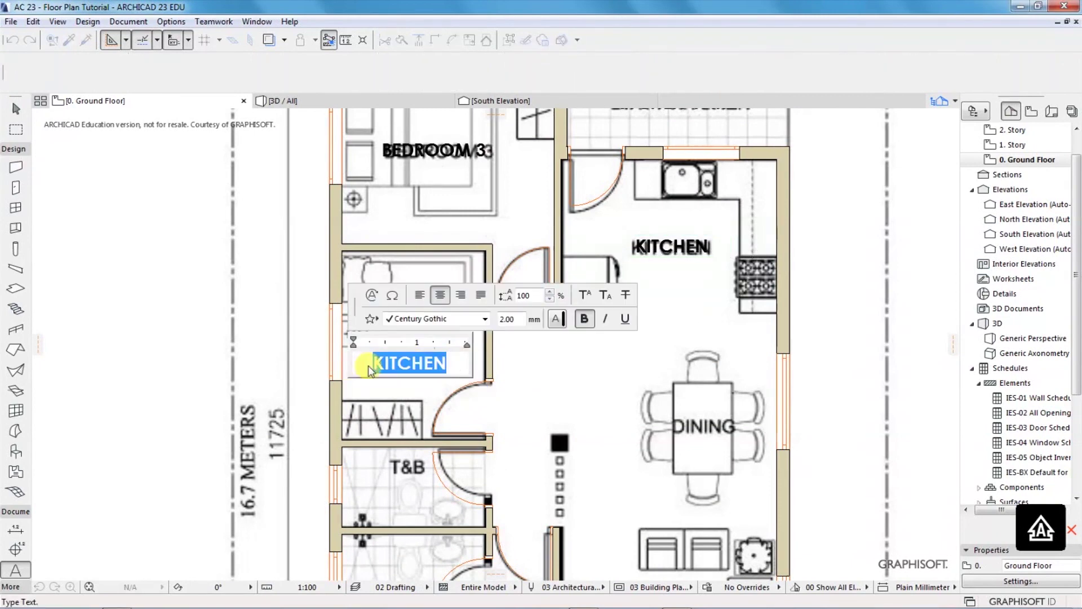
pyautogui.write('BEDROOM 2')
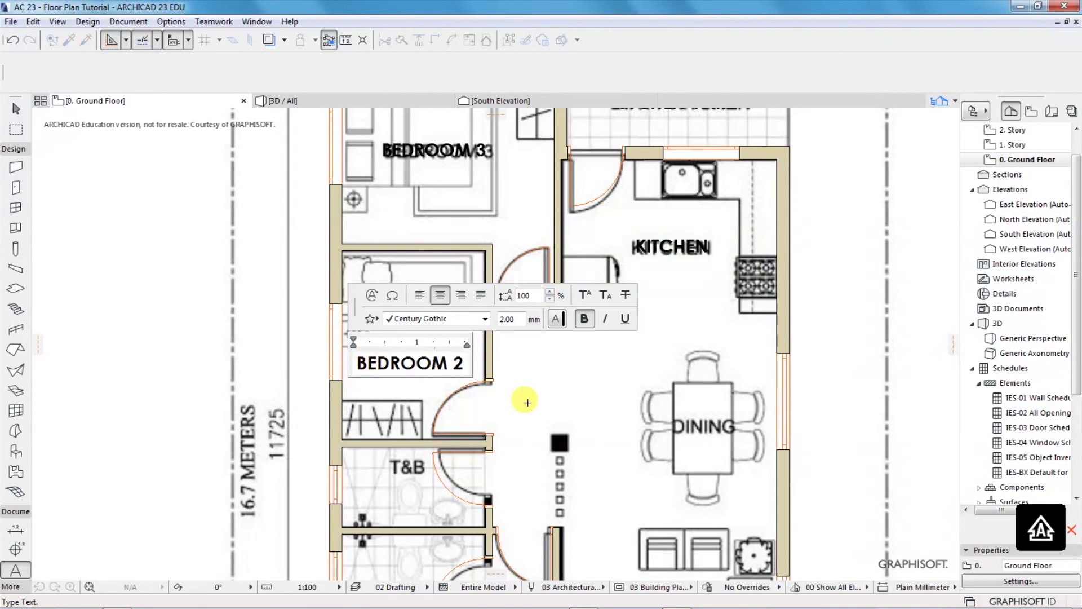
pyautogui.click(515, 378)
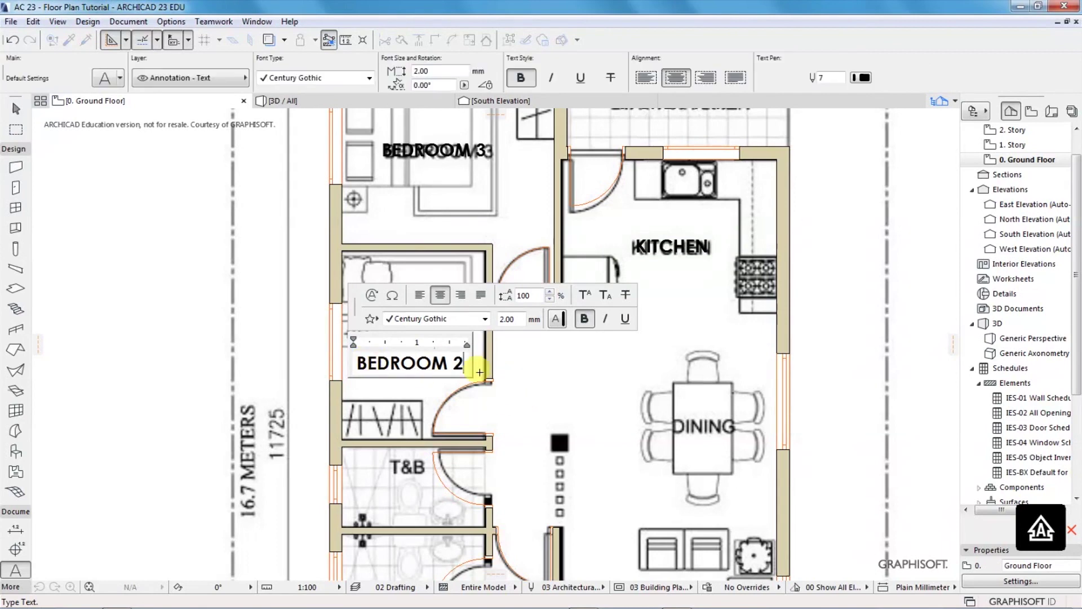
# - Drag a copy of the BEDROOM 2 text label over the bed in Bedroom 1, near the underlying room name
pyautogui.rightClick(424, 363)
pyautogui.moveTo(472, 211)
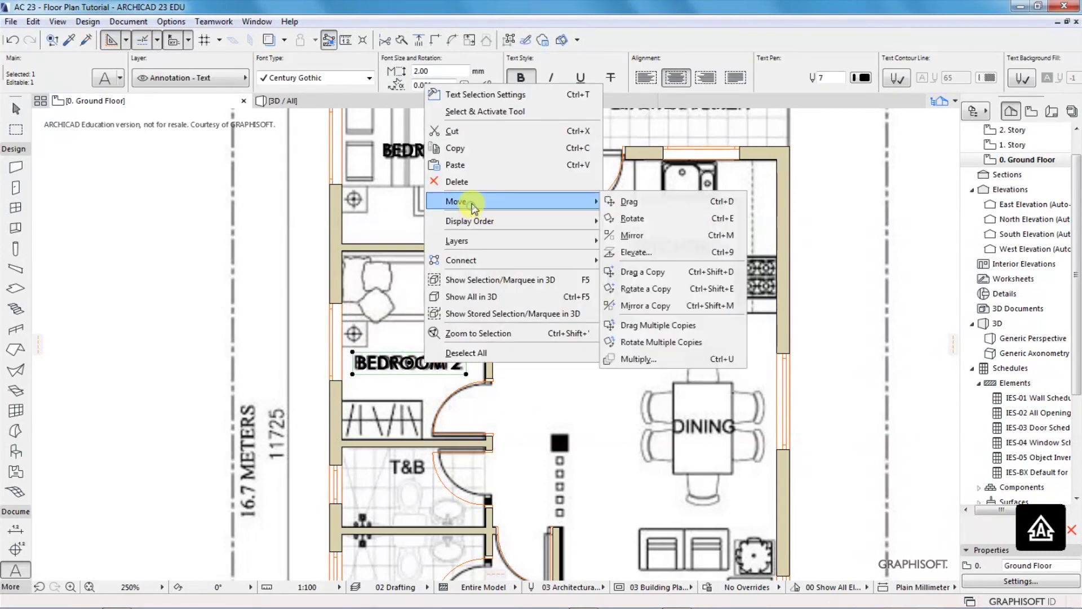
pyautogui.click(633, 272)
pyautogui.click(409, 366)
pyautogui.scroll(-5, 404, 283)
pyautogui.scroll(4, 411, 434)
pyautogui.click(429, 410)
# - Edit the label copied over the bed so that it reads BEDROOM 1
pyautogui.doubleClick(468, 406)
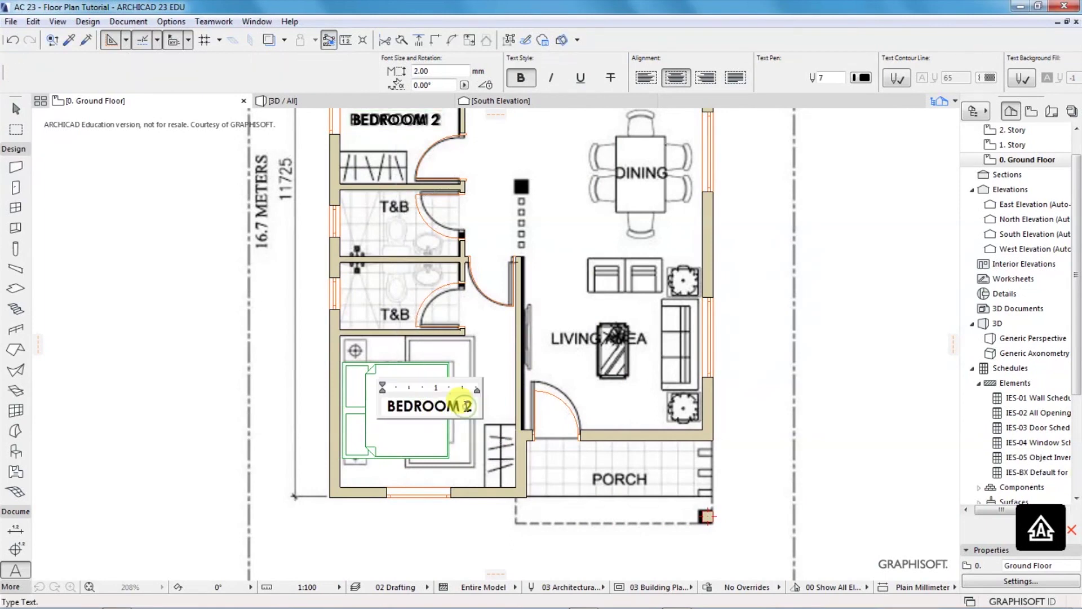
pyautogui.write('1')
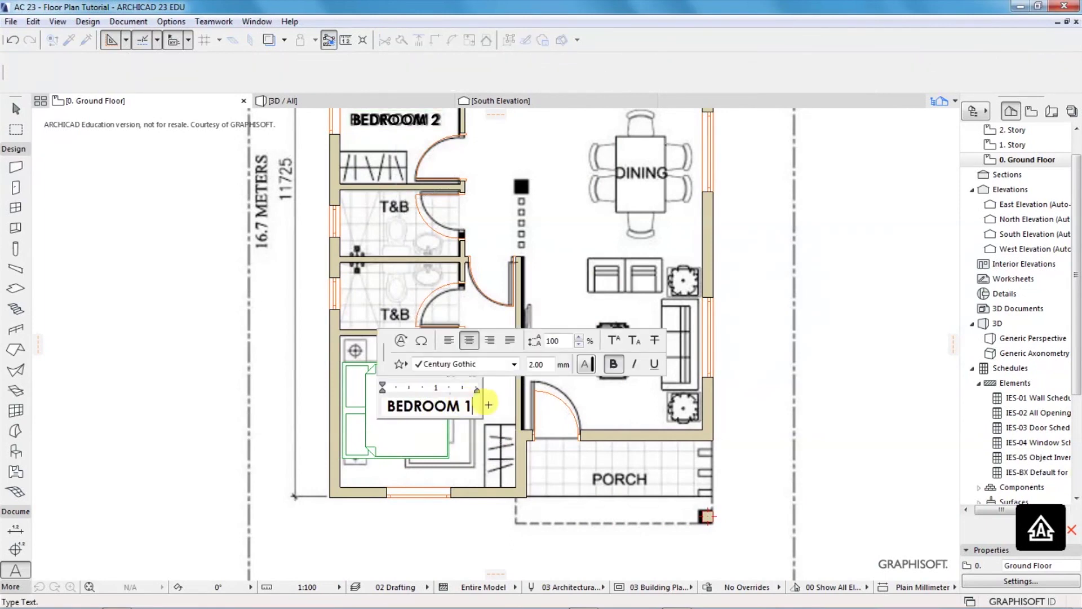
pyautogui.click(500, 397)
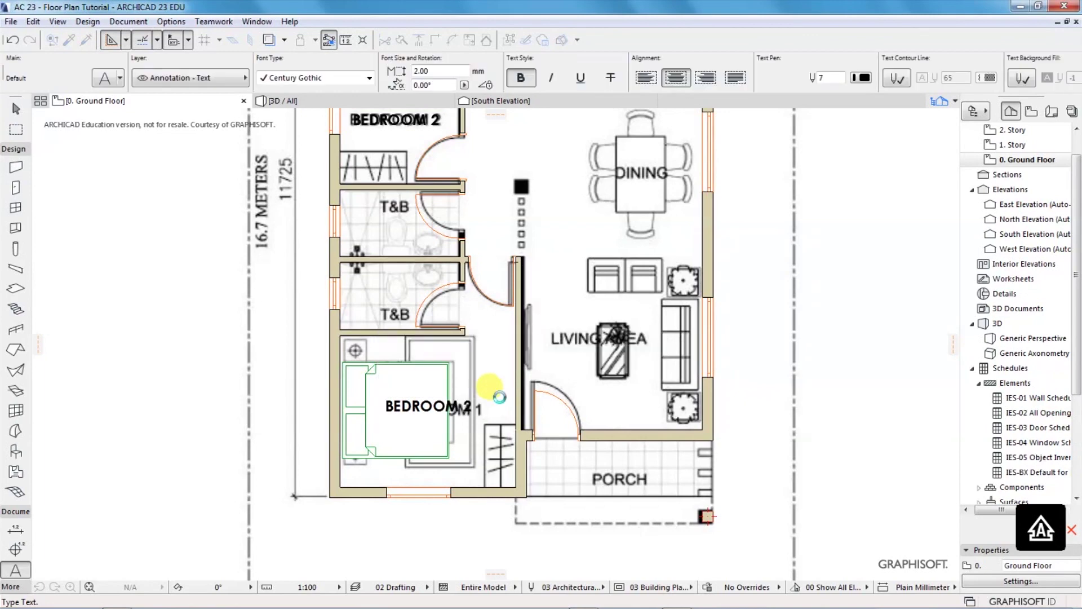
# - Drag a copy of the BEDROOM 1 text label onto the PORCH label of the underlying plan
pyautogui.rightClick(426, 404)
pyautogui.moveTo(449, 243)
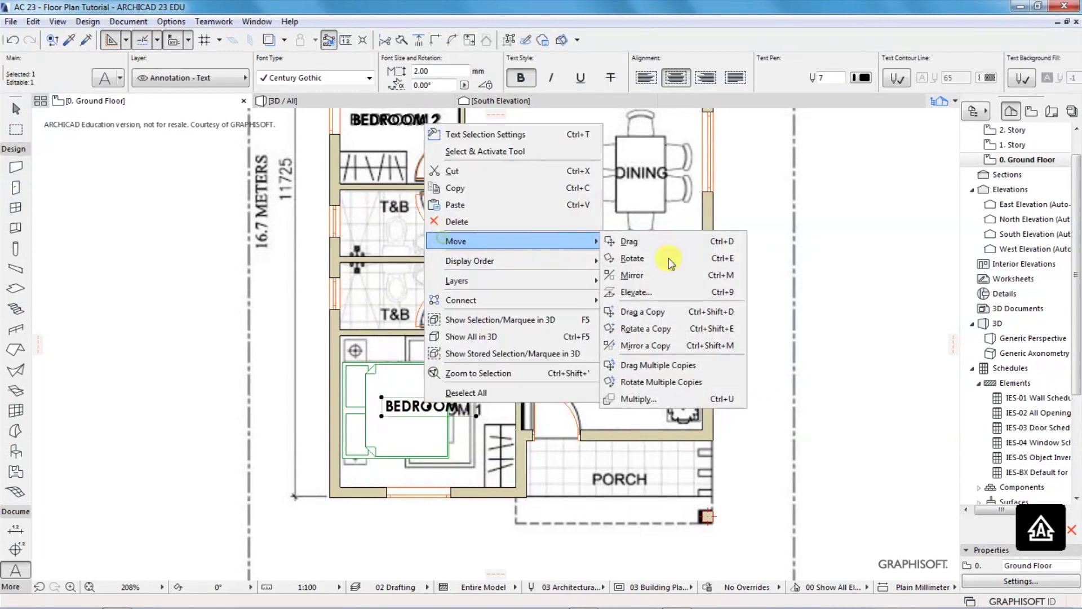
pyautogui.click(638, 310)
pyautogui.click(421, 405)
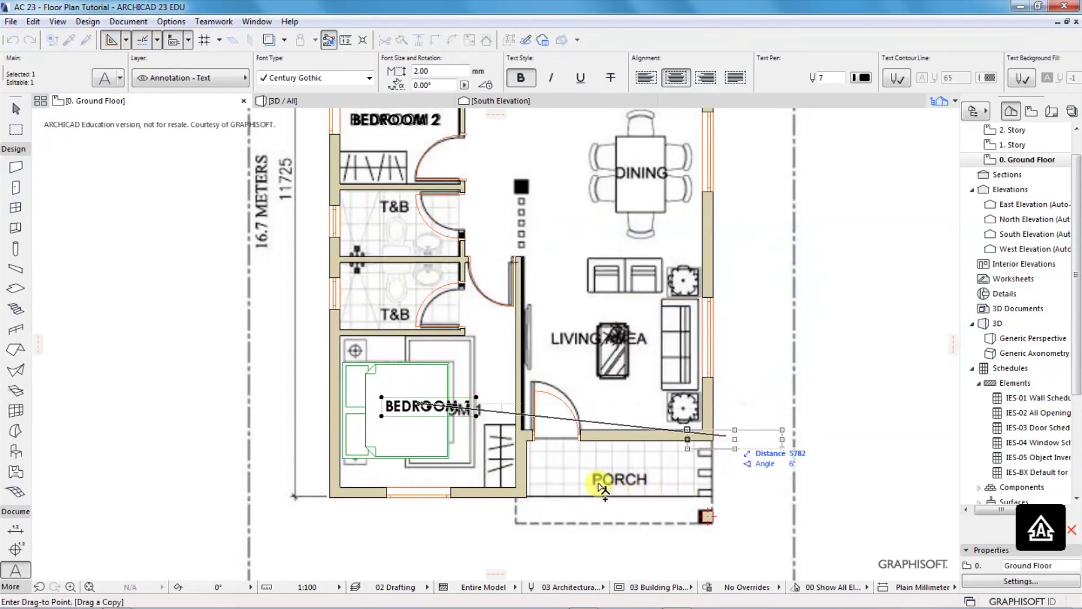
pyautogui.click(641, 484)
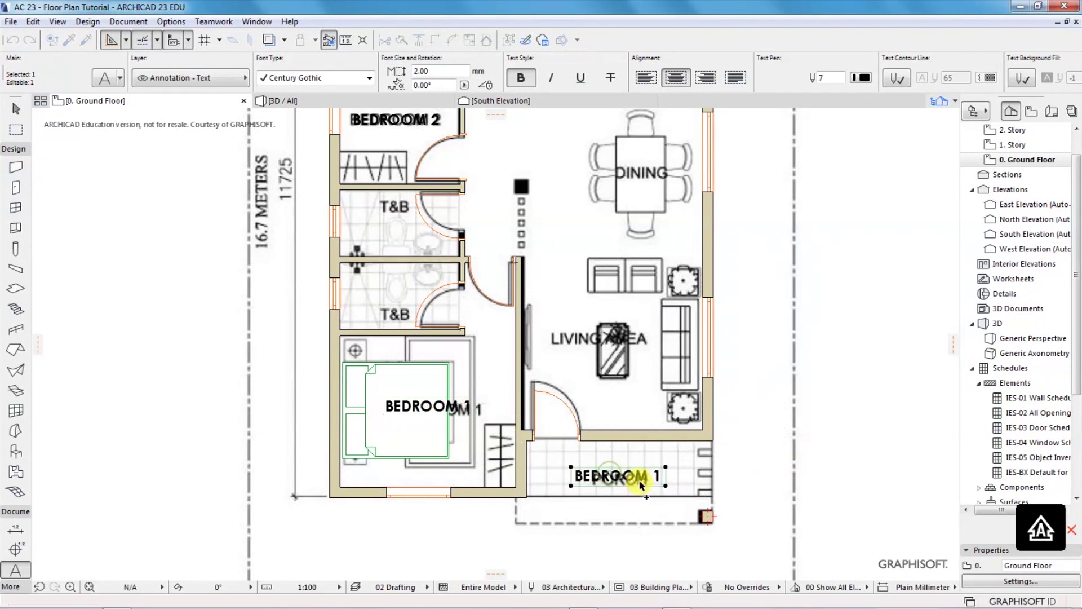
# - Replace the text of the label copied onto the porch with PORCH
pyautogui.doubleClick(659, 477)
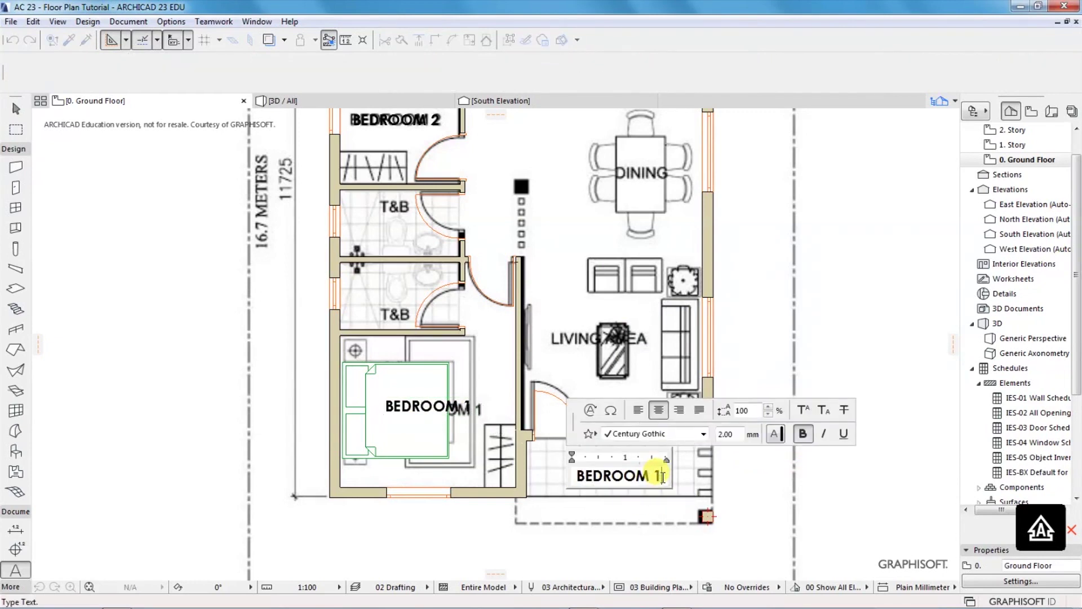
pyautogui.moveTo(662, 476); pyautogui.dragTo(575, 478)
pyautogui.write('PORCH')
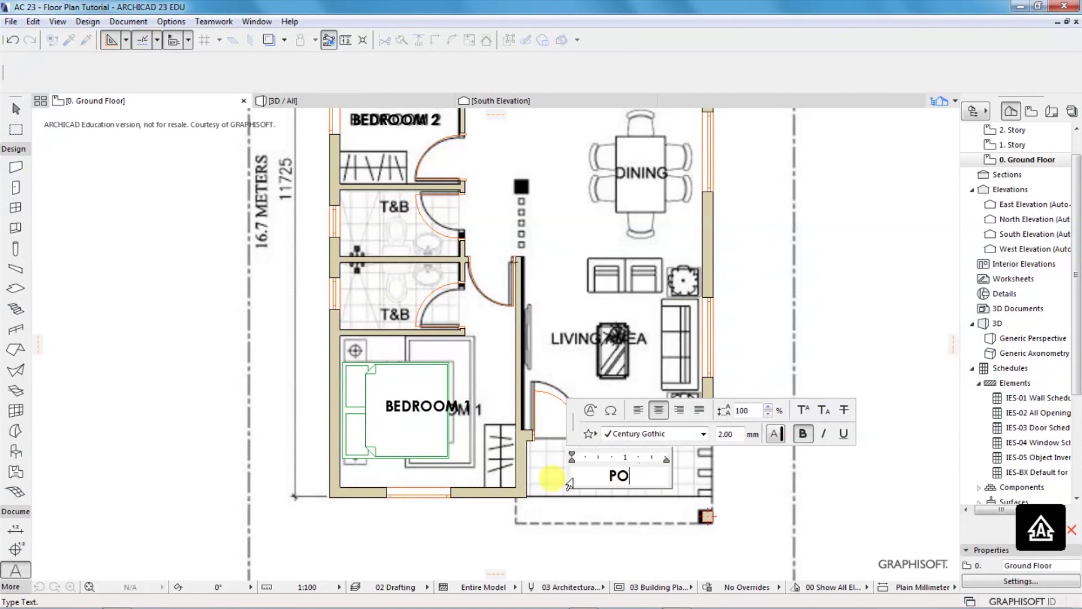
pyautogui.click(637, 510)
# - Drag a copy of the PORCH text label onto the LIVING AREA label of the underlying plan
pyautogui.rightClick(618, 480)
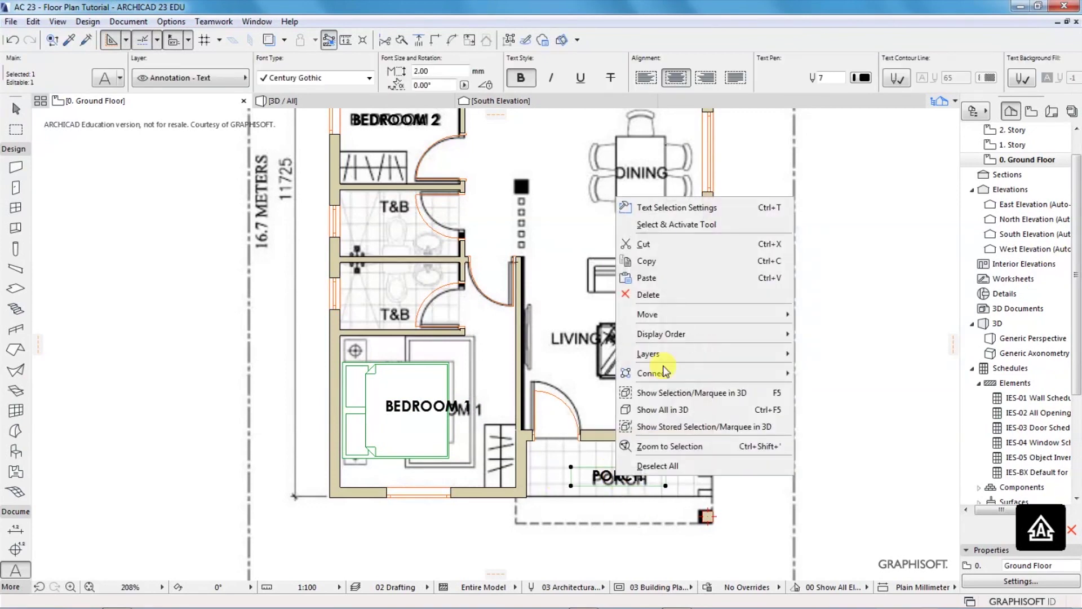
pyautogui.moveTo(651, 314)
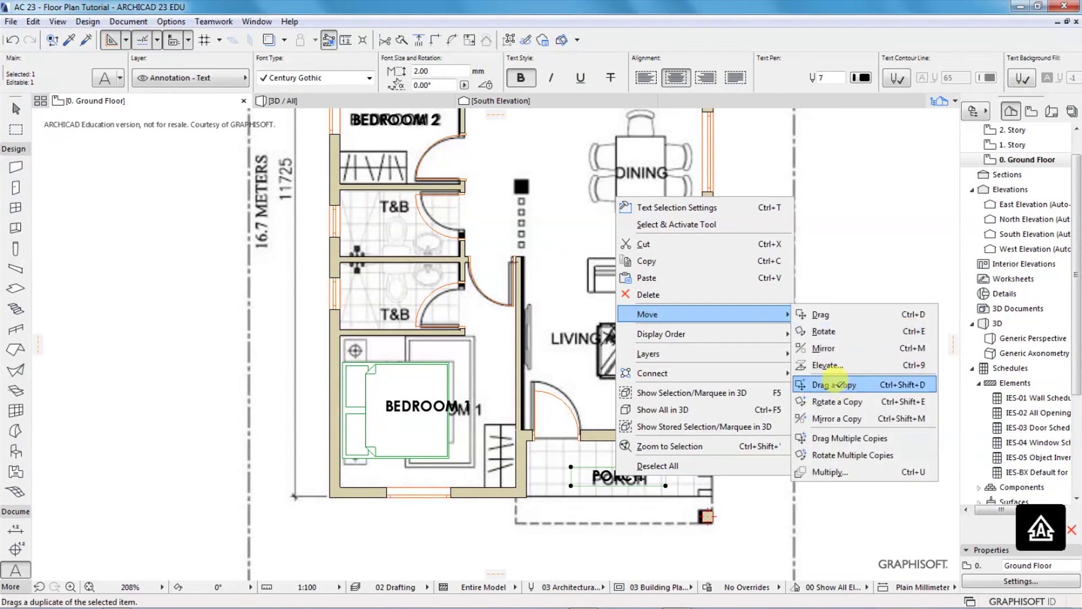
pyautogui.click(840, 387)
pyautogui.click(612, 477)
pyautogui.click(593, 337)
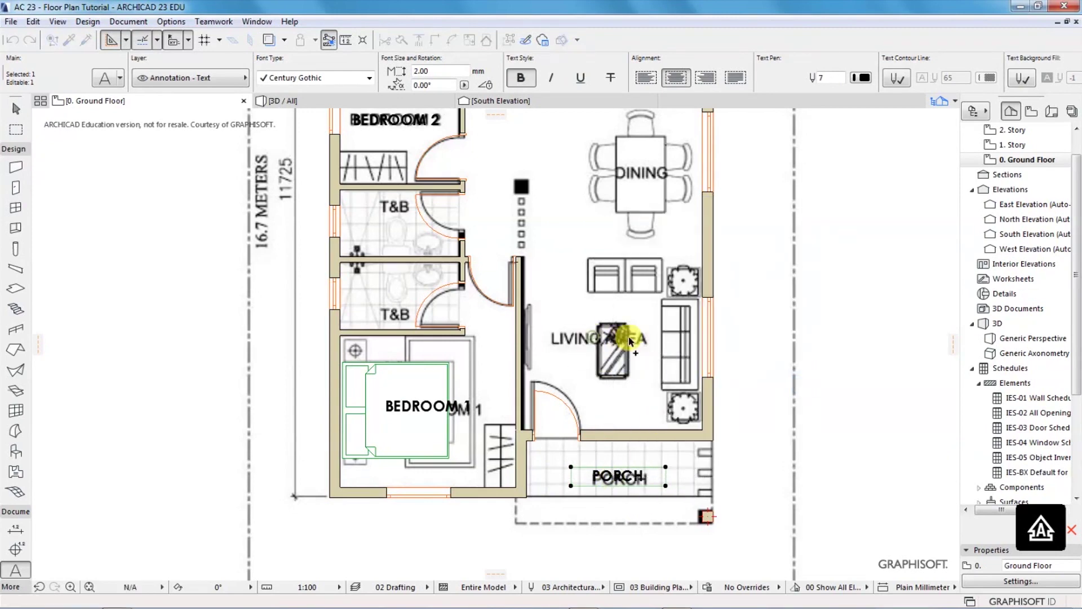
# - Replace the text of the label copied onto the living area with LIVING AREA
pyautogui.doubleClick(620, 337)
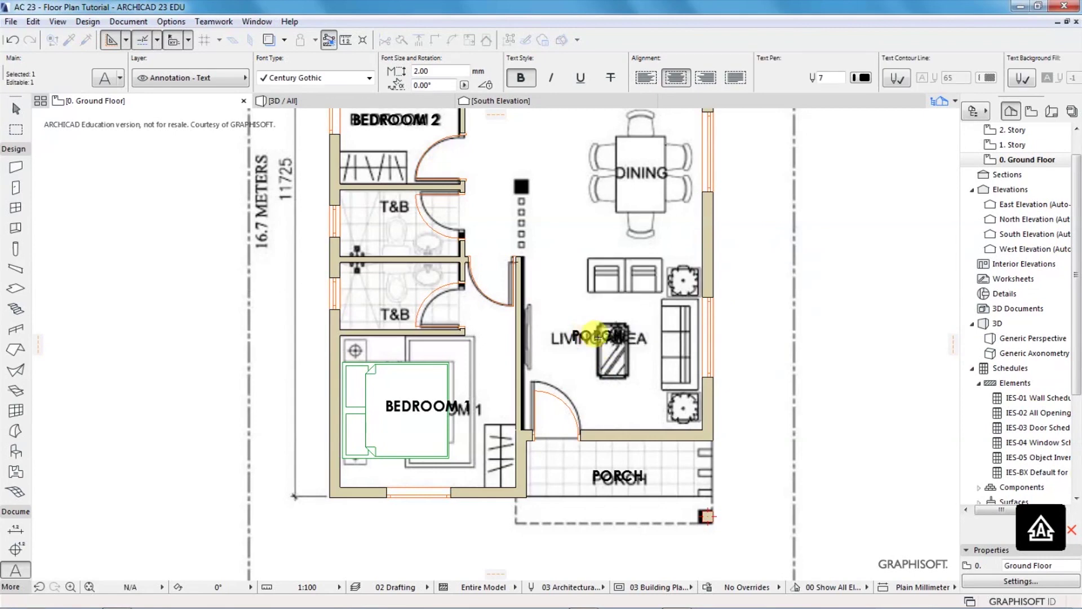
pyautogui.keyDown('shift'); pyautogui.click(596, 335); pyautogui.keyUp('shift')
# - Drag a copy of the LIVING AREA text label onto the DINING label of the underlying plan
pyautogui.rightClick(601, 335)
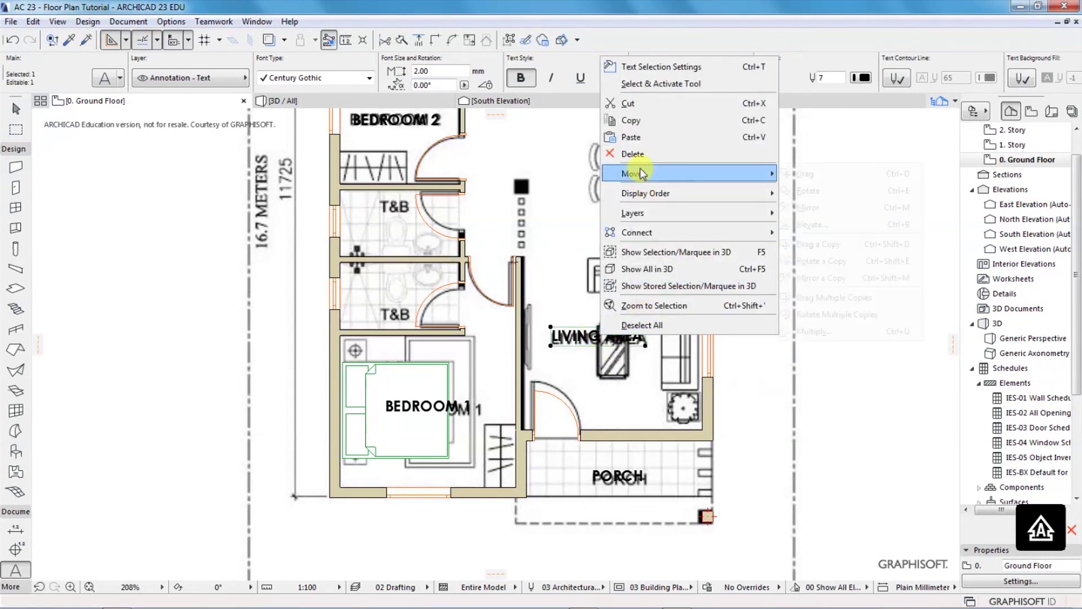
pyautogui.moveTo(684, 174)
pyautogui.click(815, 246)
pyautogui.click(607, 338)
pyautogui.scroll(-4, 607, 347)
pyautogui.scroll(4, 630, 284)
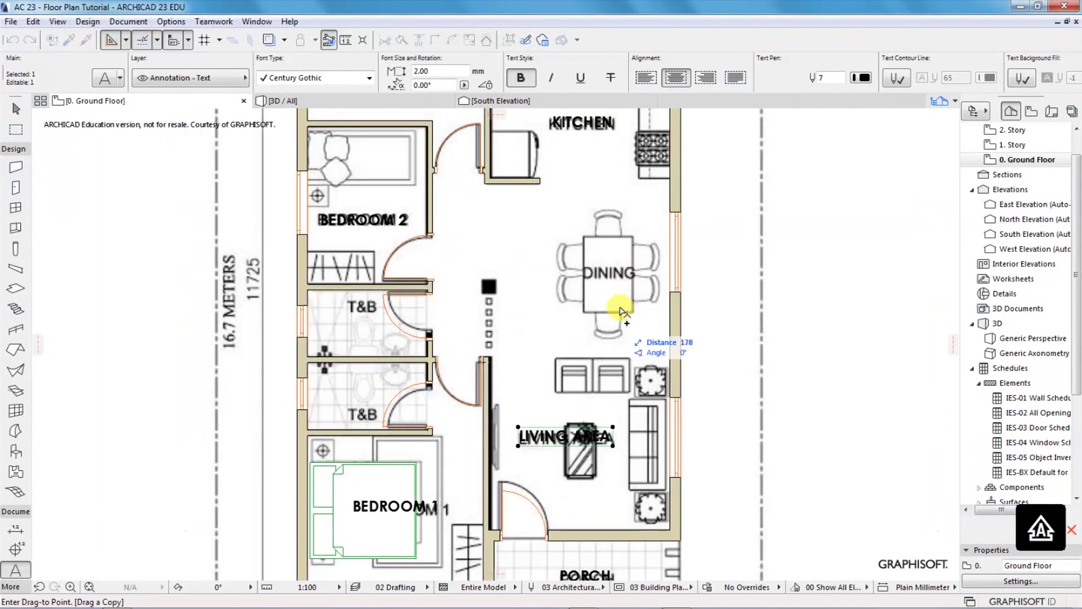
pyautogui.click(622, 276)
# - Replace the text of the label copied onto the dining table with DINING
pyautogui.doubleClick(622, 276)
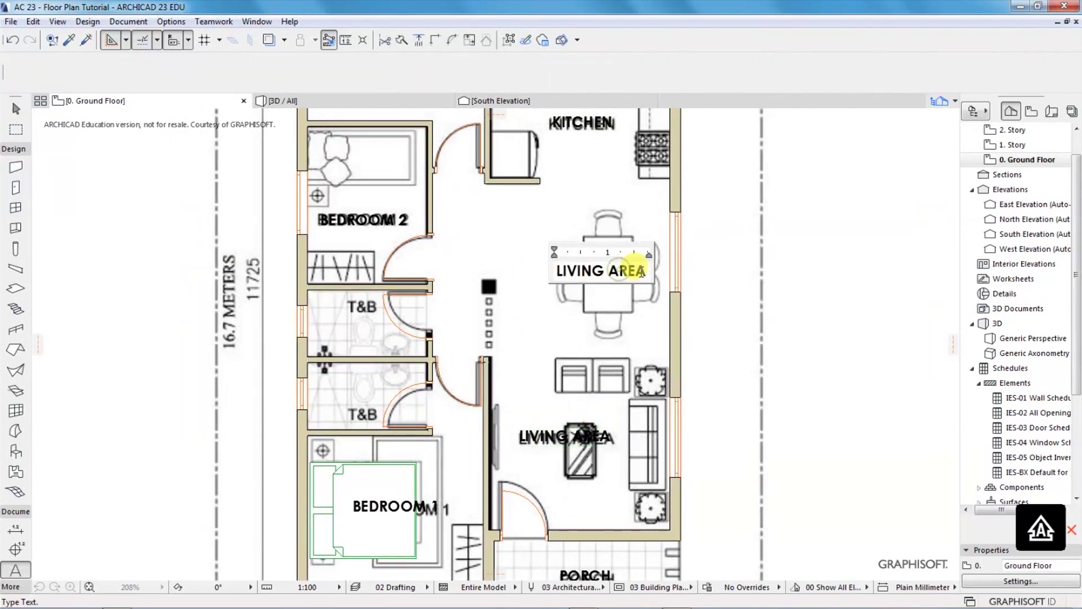
pyautogui.moveTo(572, 273); pyautogui.dragTo(547, 272)
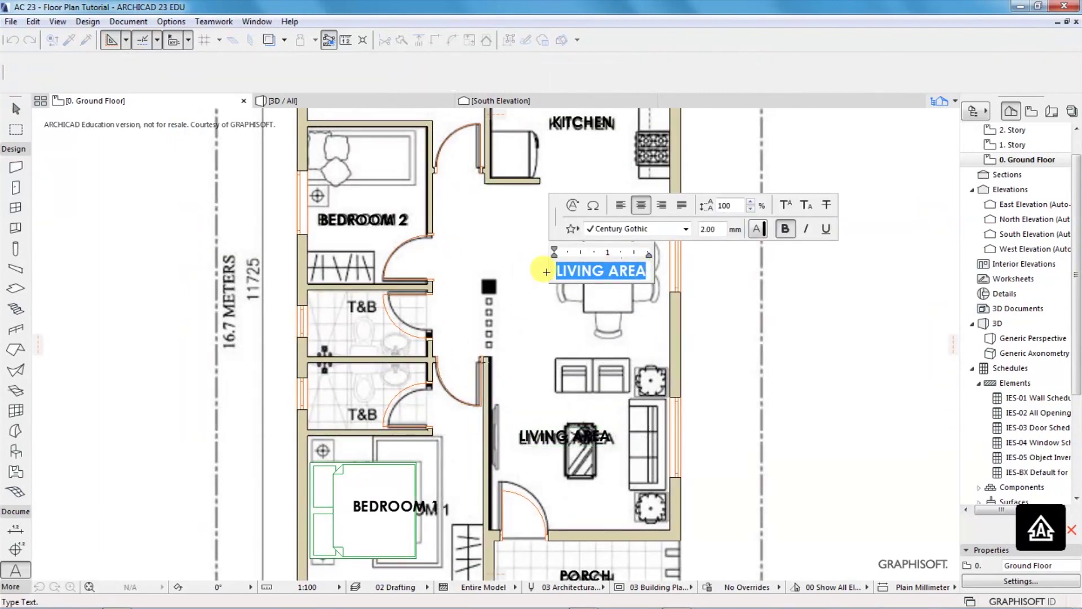
pyautogui.write('DINING')
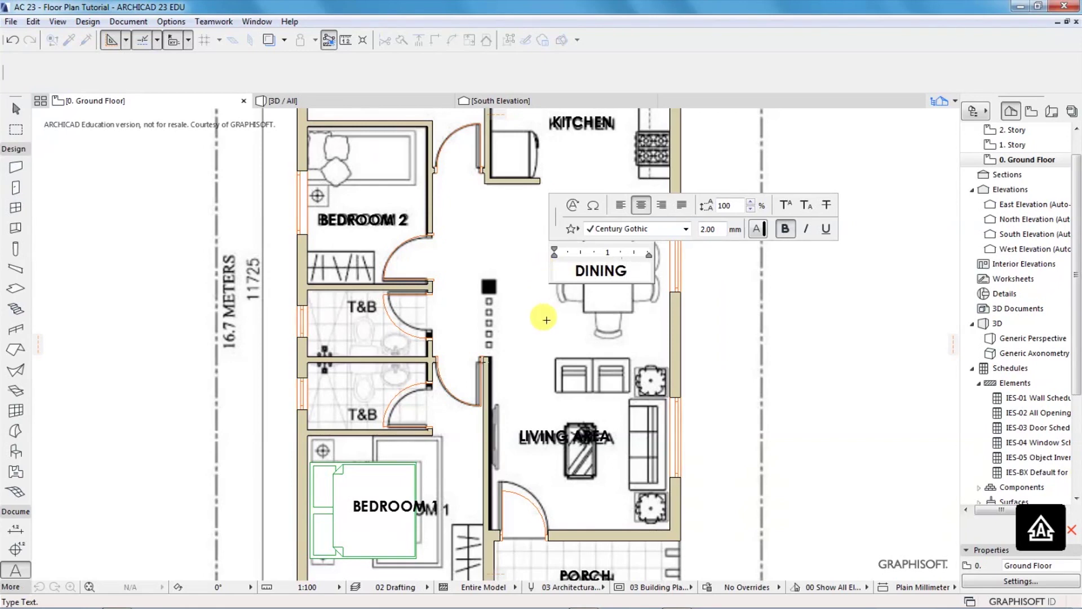
pyautogui.click(546, 320)
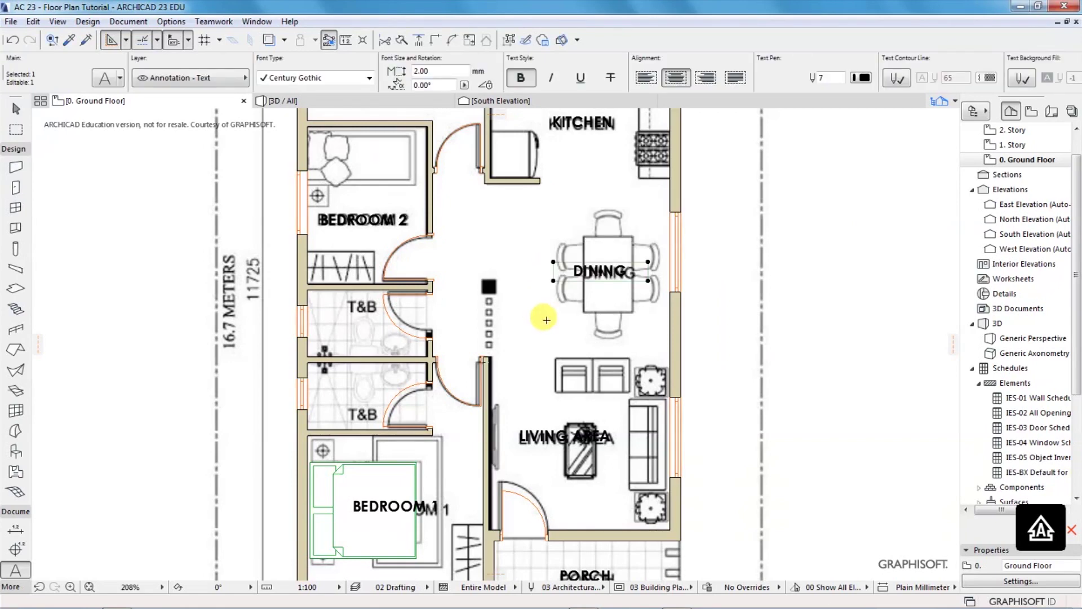
# - Drag a copy of the double bed in Bedroom 1 onto the bed position in Bedroom 3, against the outer wall
pyautogui.moveTo(584, 598)
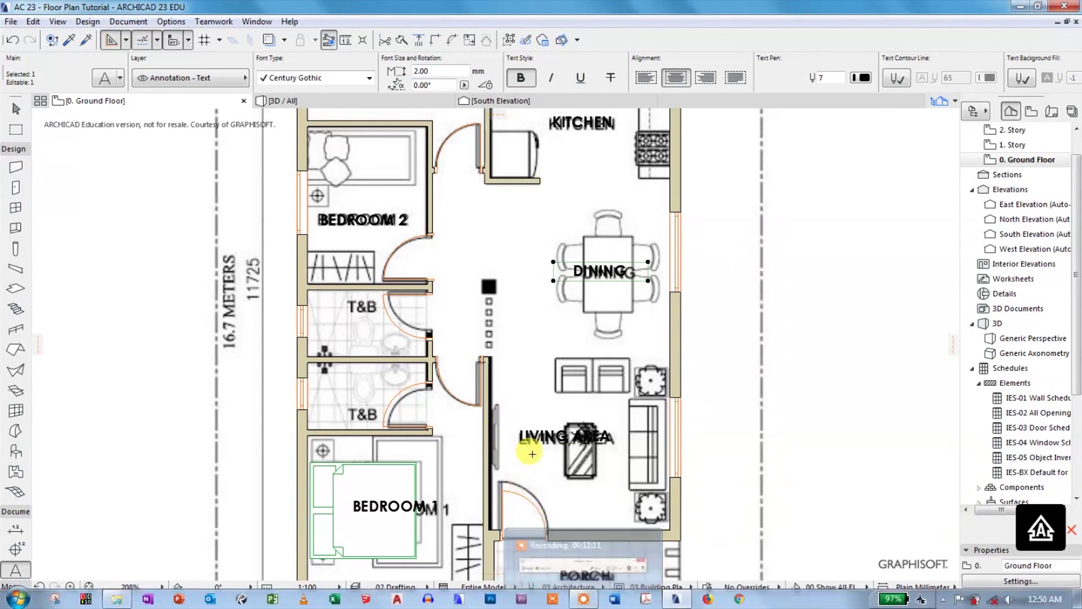
pyautogui.scroll(-2, 505, 423)
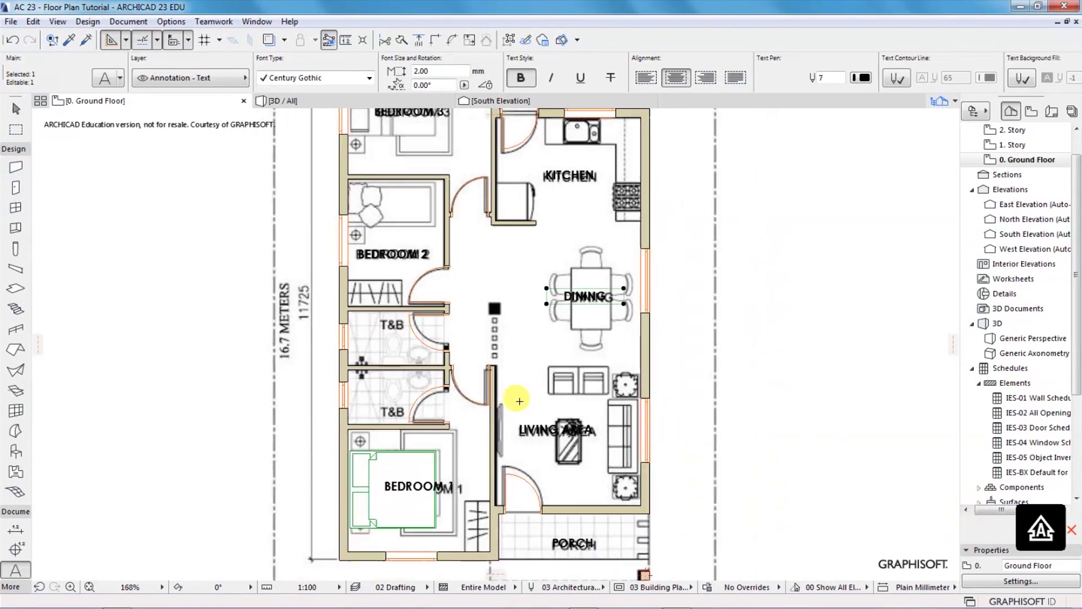
pyautogui.click(394, 491)
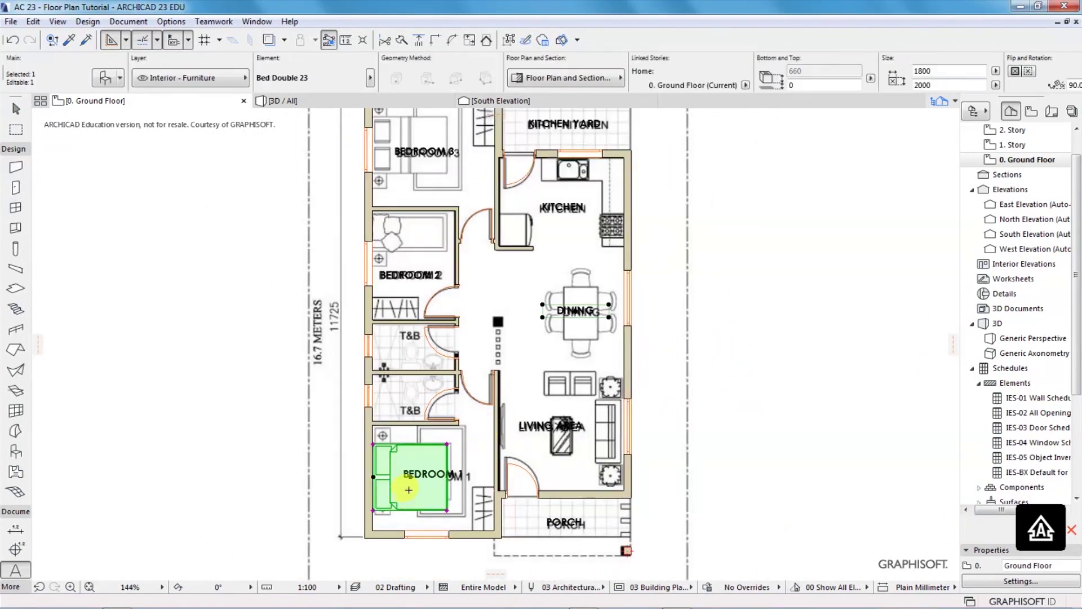
pyautogui.rightClick(409, 494)
pyautogui.moveTo(529, 309)
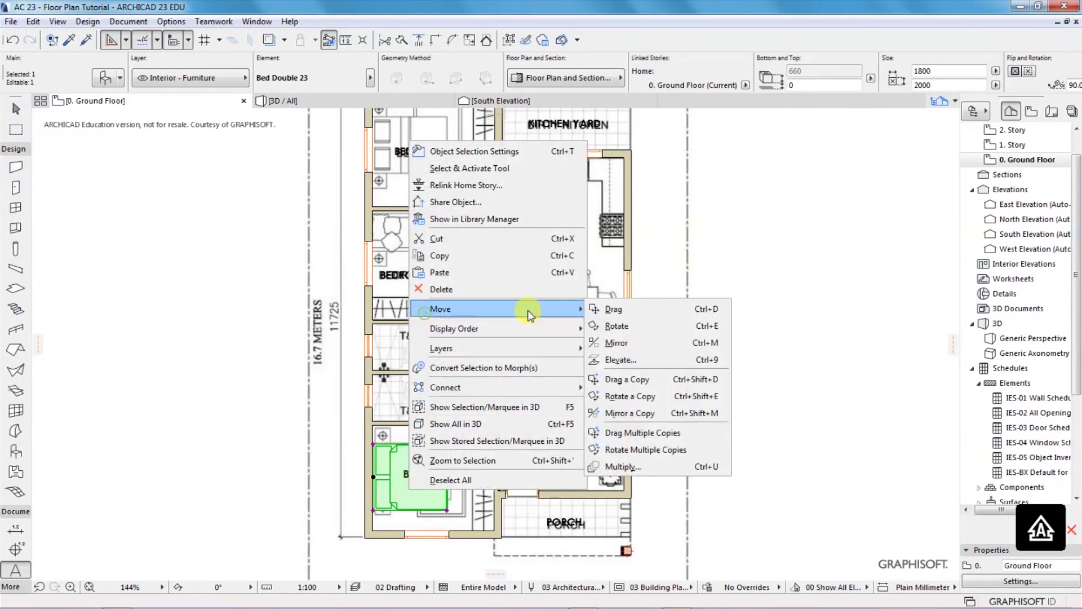
pyautogui.click(626, 380)
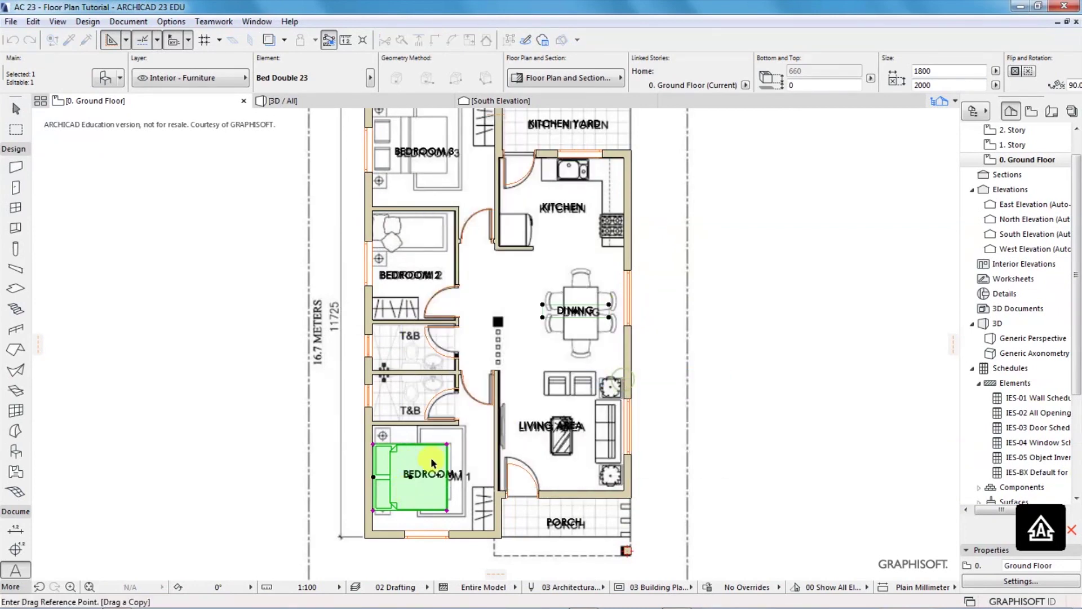
pyautogui.click(415, 480)
pyautogui.scroll(-3, 398, 389)
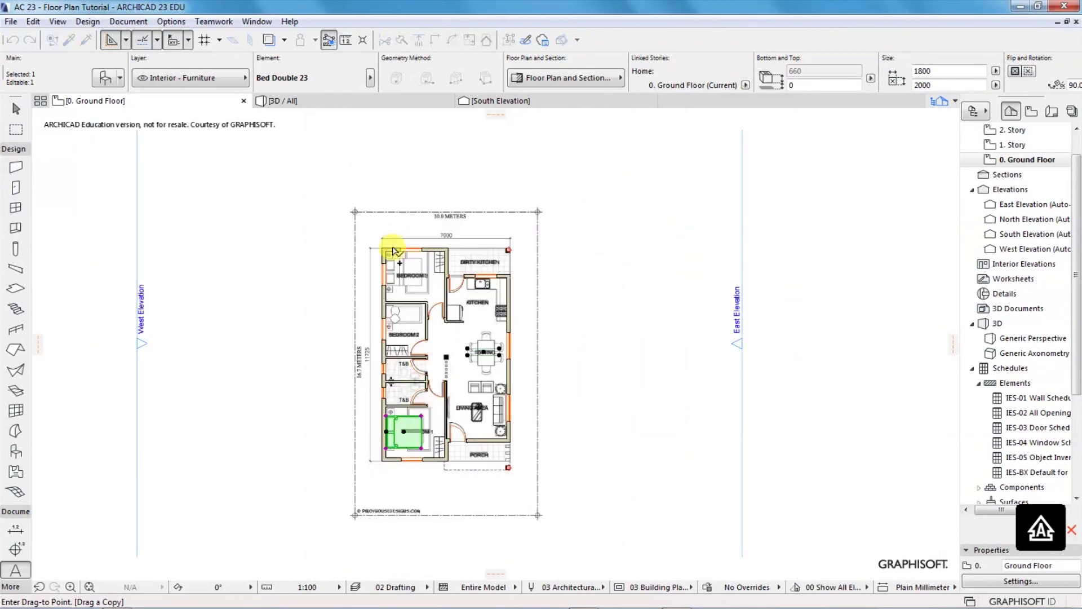
pyautogui.scroll(5, 402, 266)
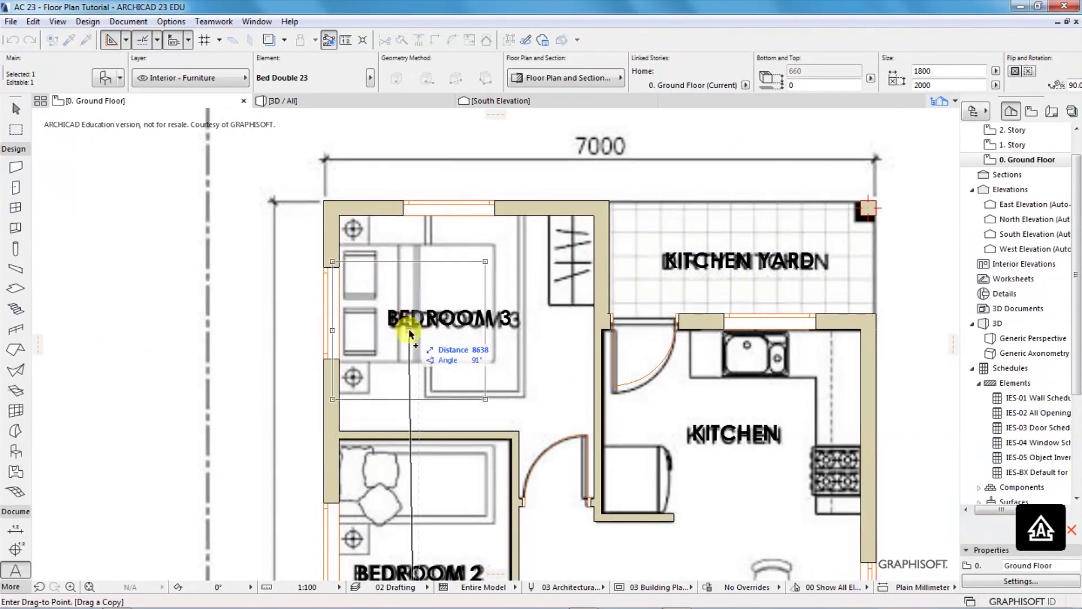
pyautogui.click(417, 333)
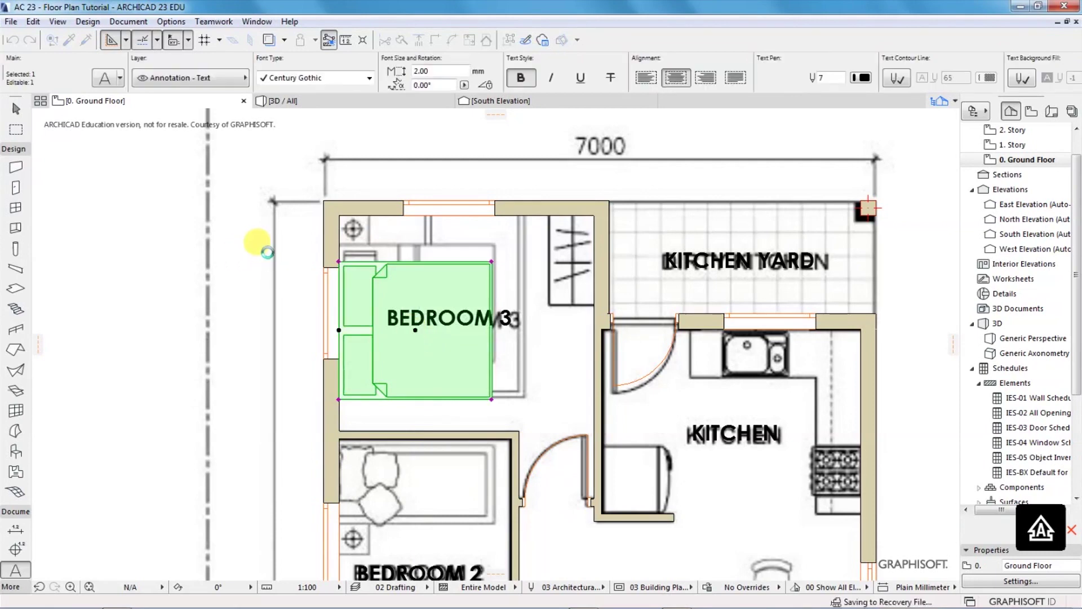
pyautogui.scroll(-5, 282, 246)
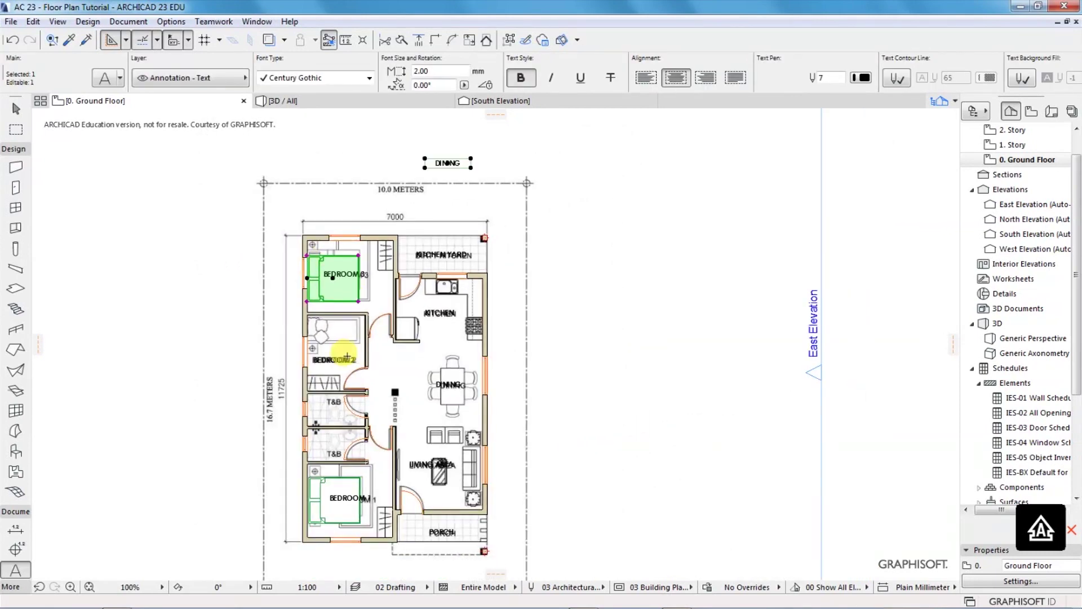
pyautogui.rightClick(325, 289)
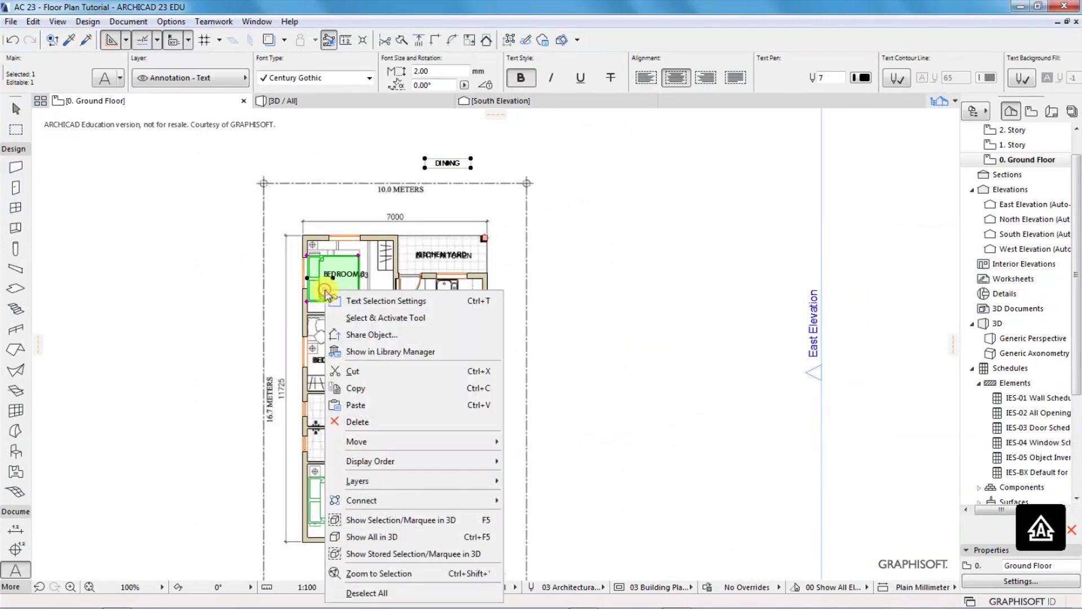
pyautogui.moveTo(364, 443)
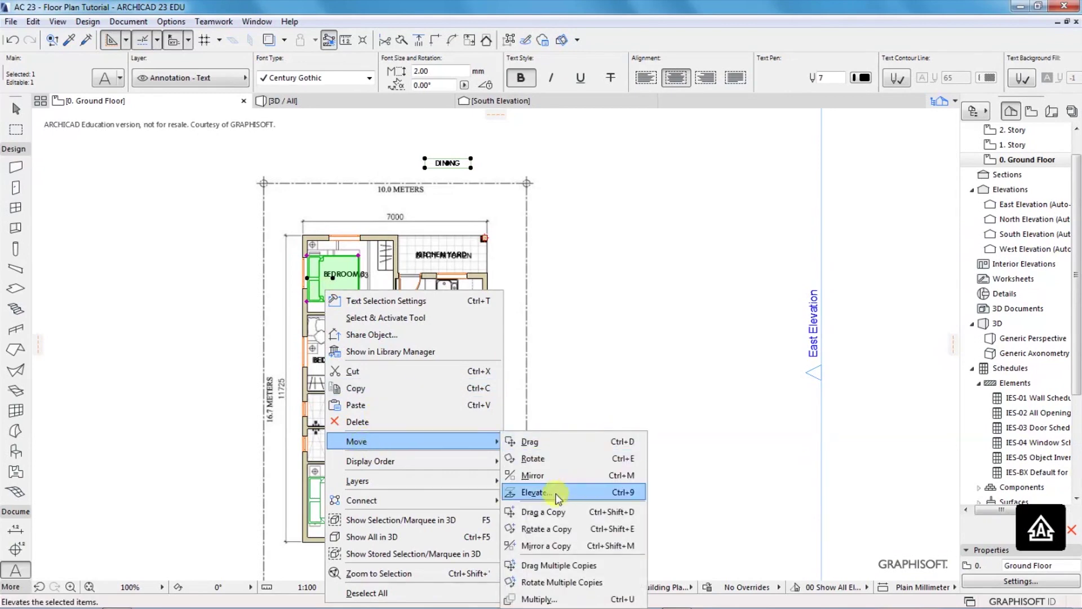
pyautogui.click(553, 512)
pyautogui.click(333, 278)
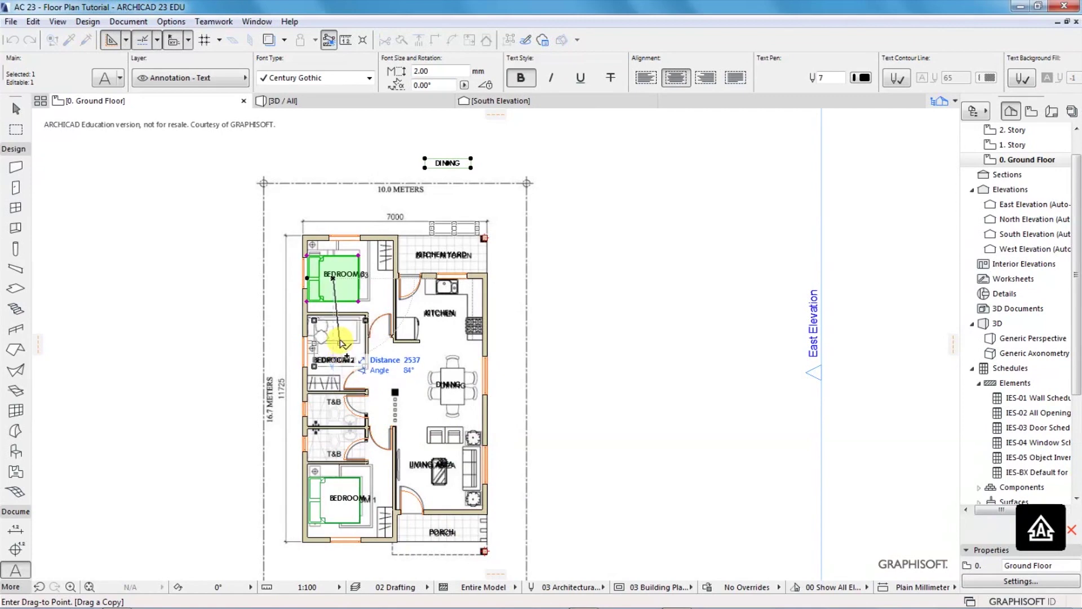
pyautogui.click(340, 342)
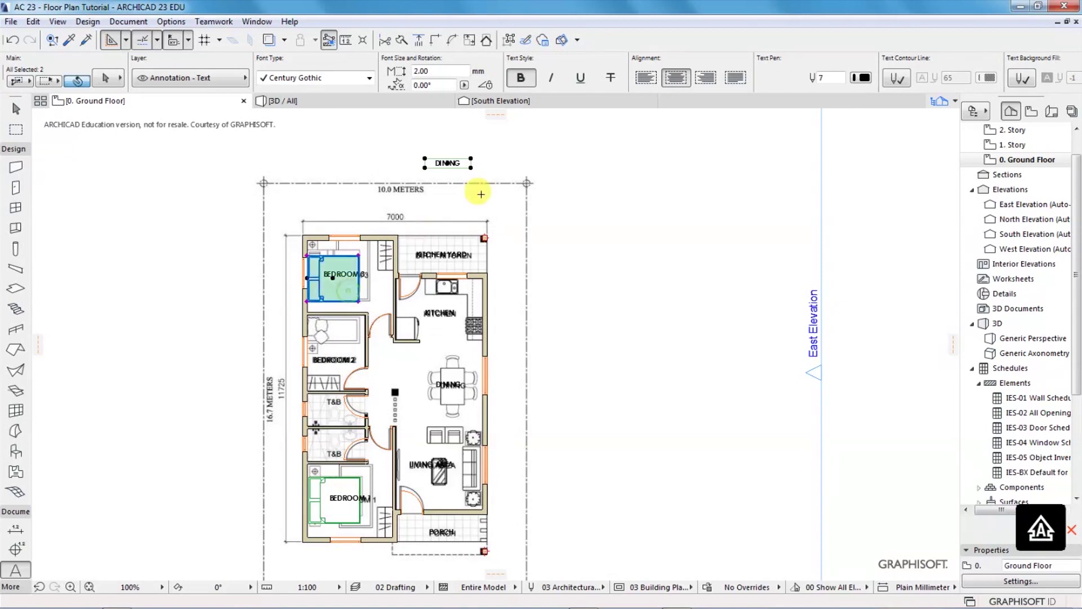
# - Move the stray DINING label from above the plan onto the dining table and deselect it
pyautogui.hotkey('ctrl', 'd')
pyautogui.click(470, 168)
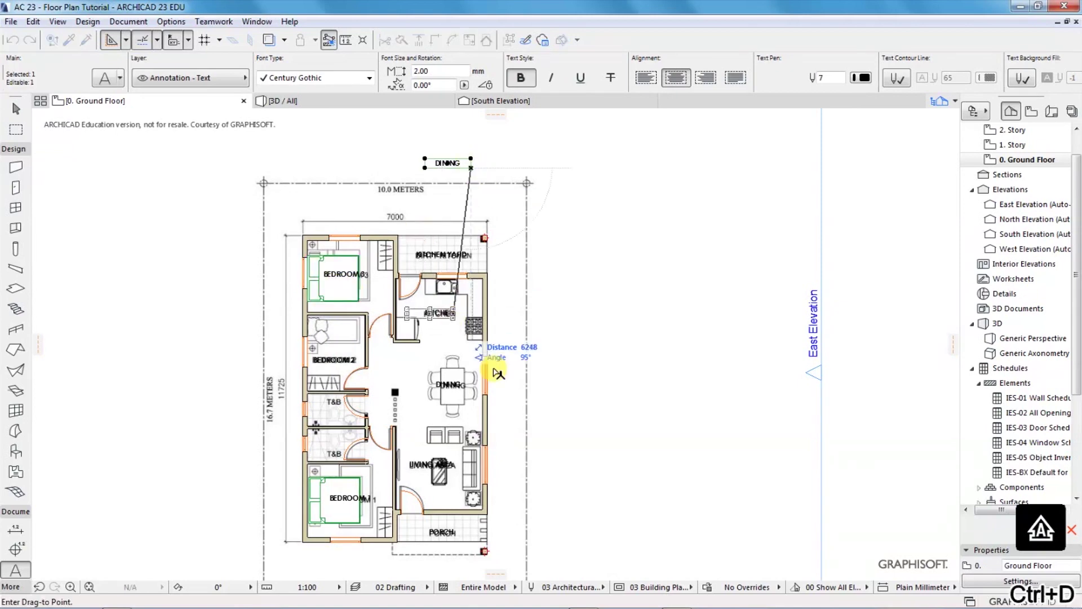
pyautogui.click(472, 388)
pyautogui.press('Escape')
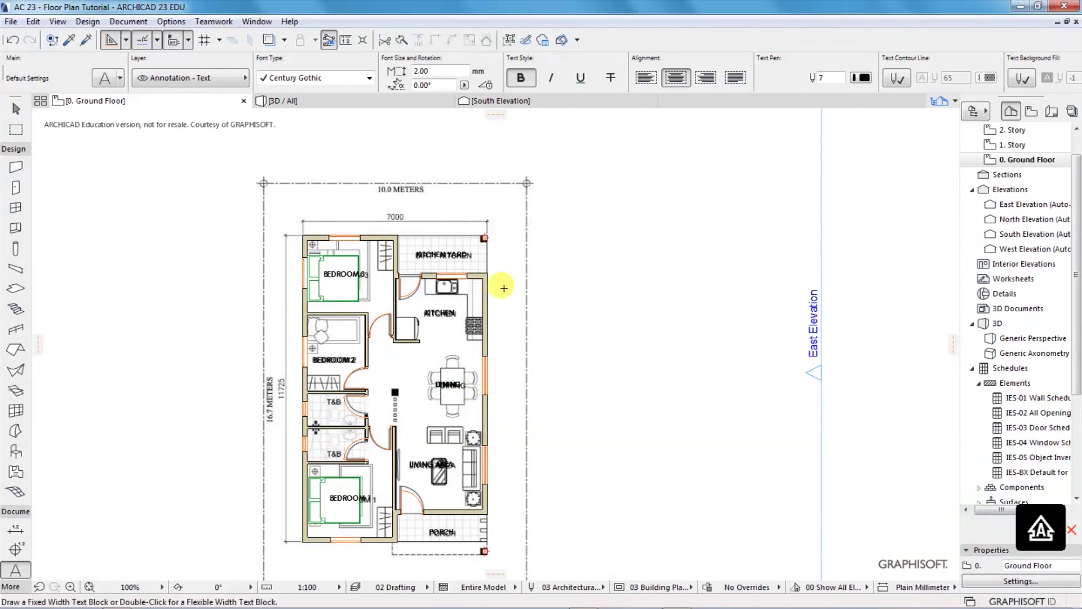
# - Drag a copy of the Bedroom 3 double bed straight down into Bedroom 2, using its lower outer corner as reference point
pyautogui.click(338, 293)
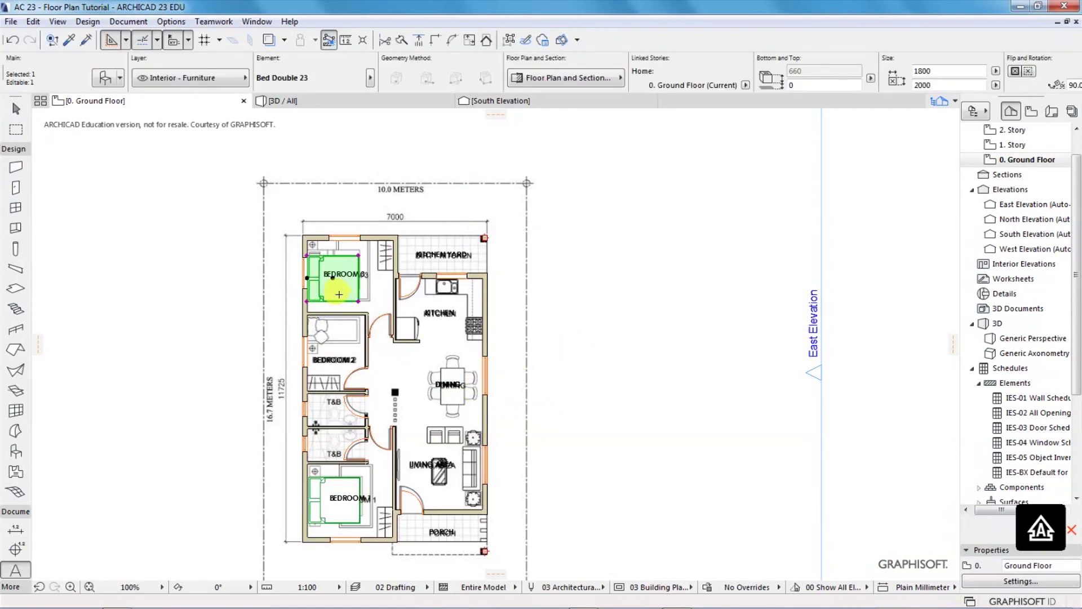
pyautogui.rightClick(336, 294)
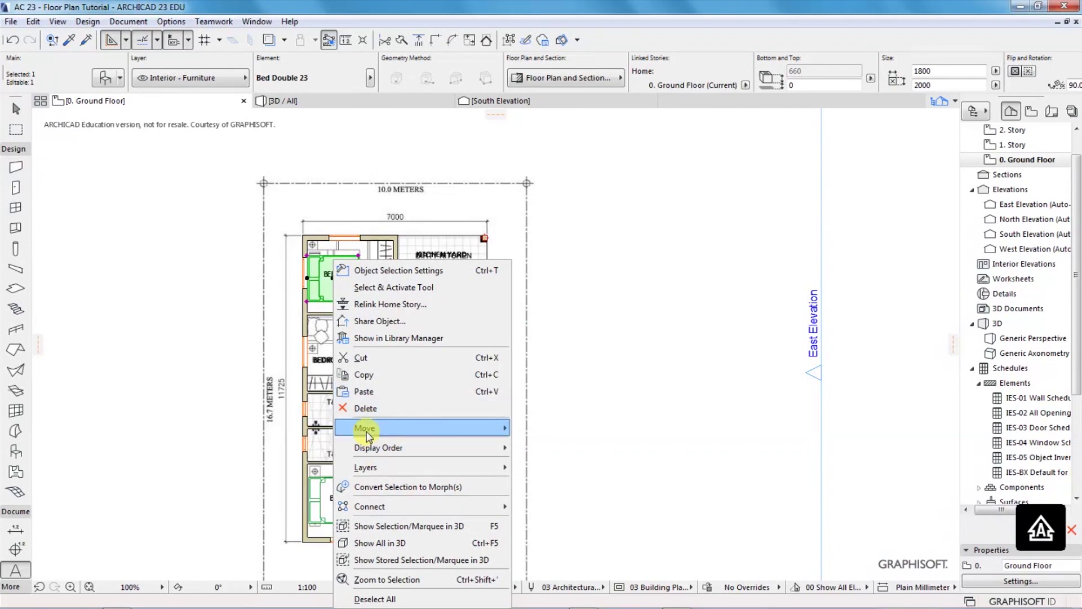
pyautogui.moveTo(368, 428)
pyautogui.click(552, 499)
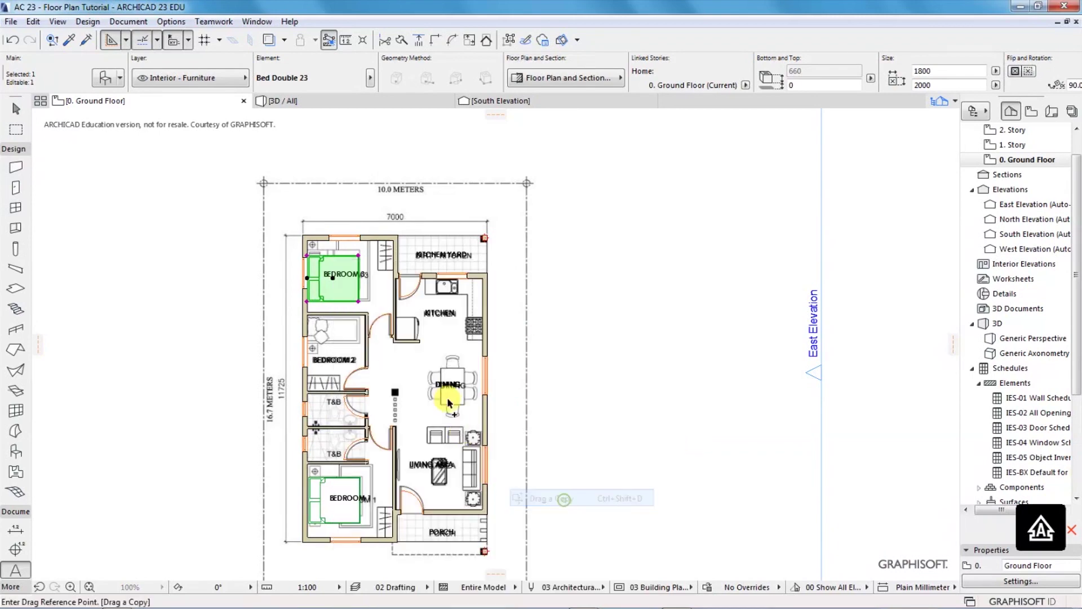
pyautogui.scroll(3, 305, 408)
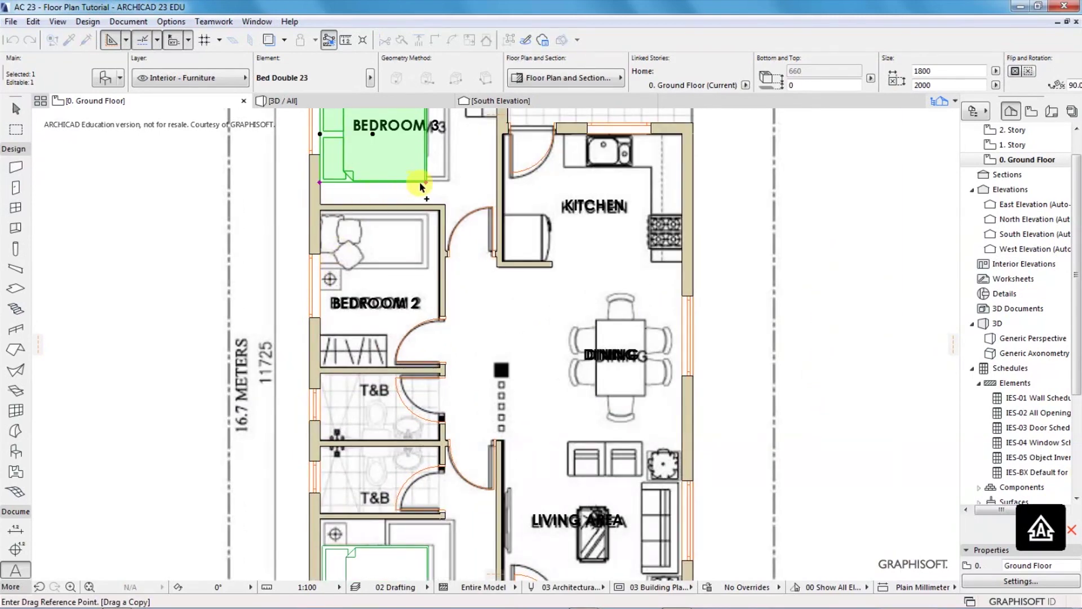
pyautogui.click(426, 182)
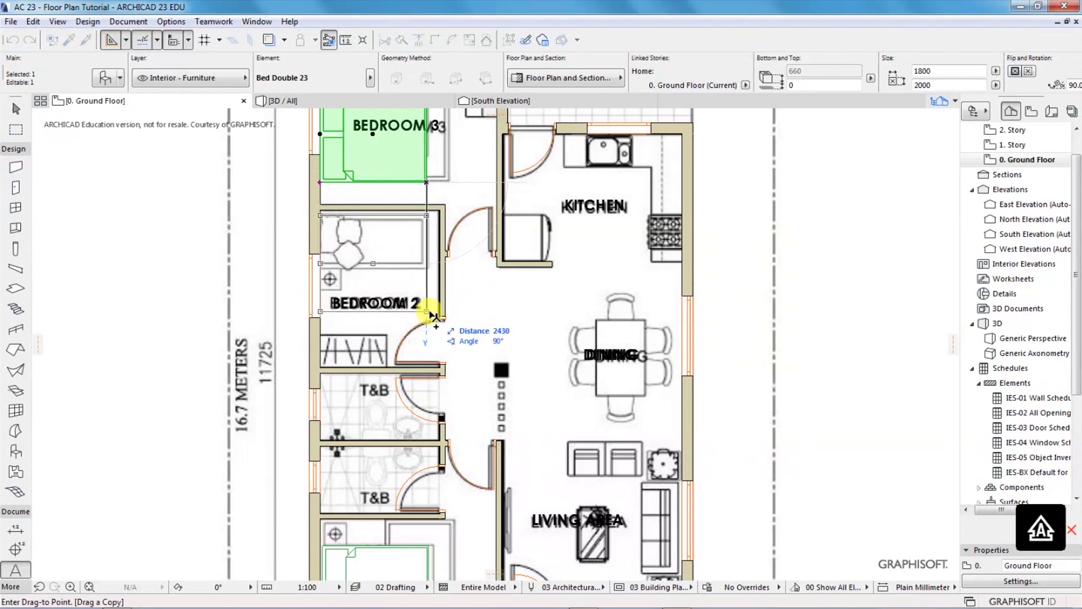
pyautogui.click(427, 311)
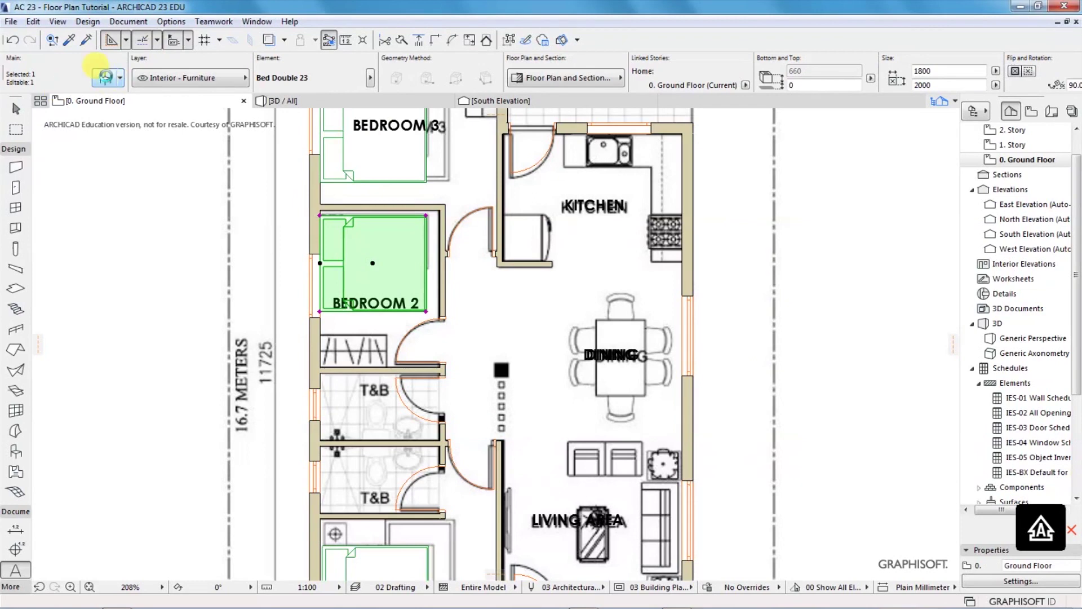
# - Change the double bed in Bedroom 2 to the single Bed 23 object, 900 x 2000
pyautogui.click(105, 77)
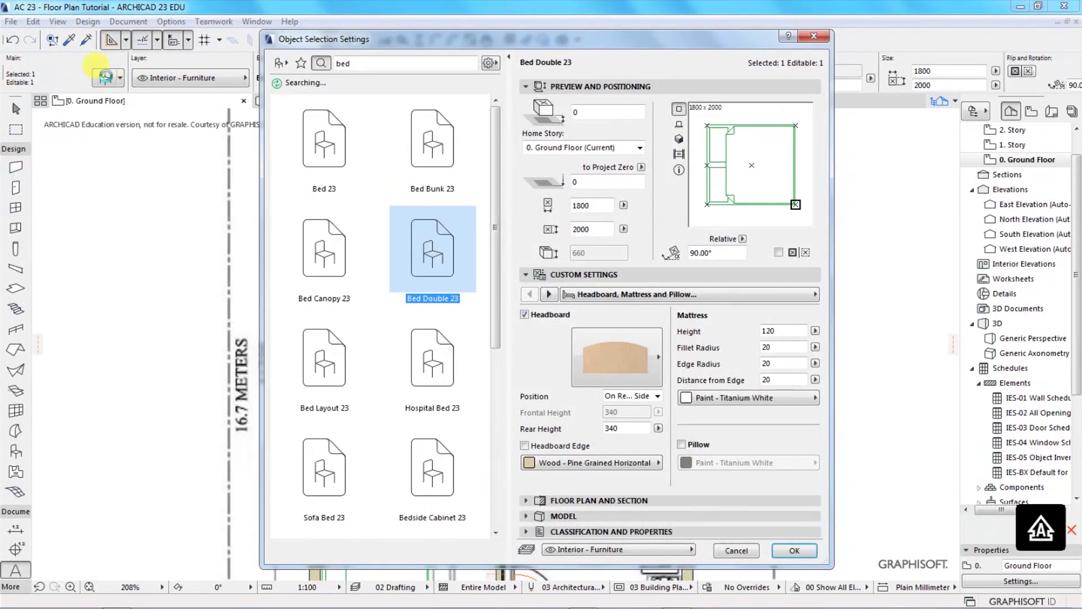
pyautogui.click(324, 141)
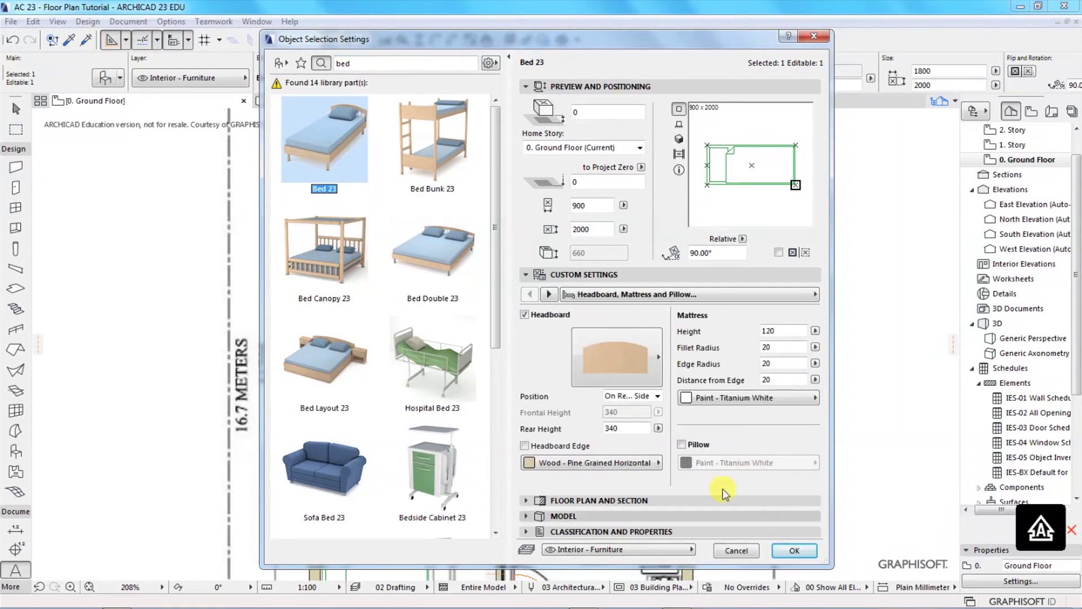
pyautogui.click(795, 550)
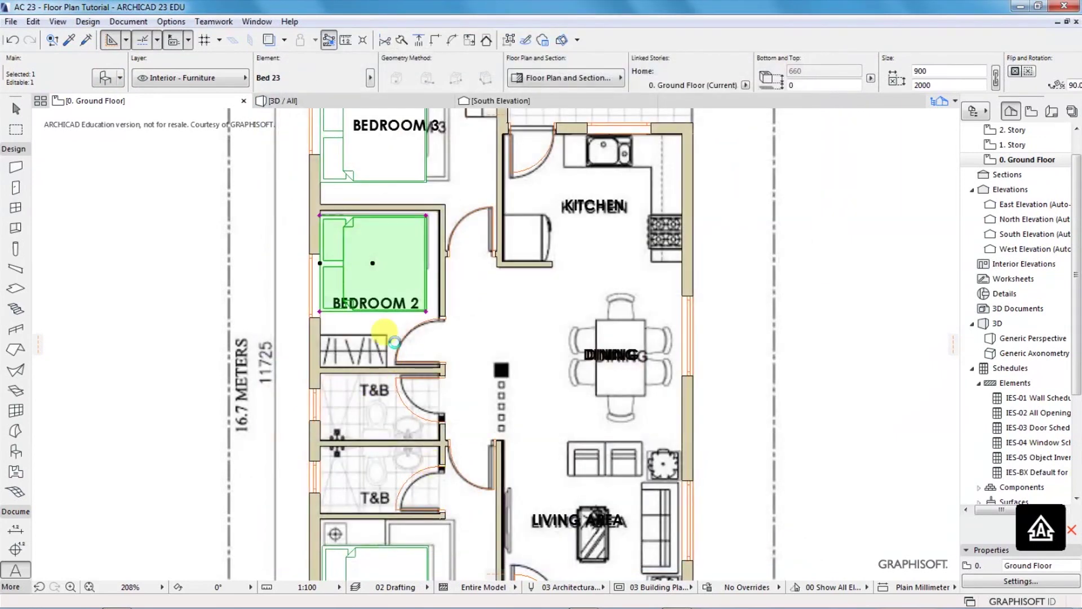
# - Move the single bed in Bedroom 2 straight up to the room's upper wall, over the bed of the underlying plan
pyautogui.hotkey('ctrl', 'd')
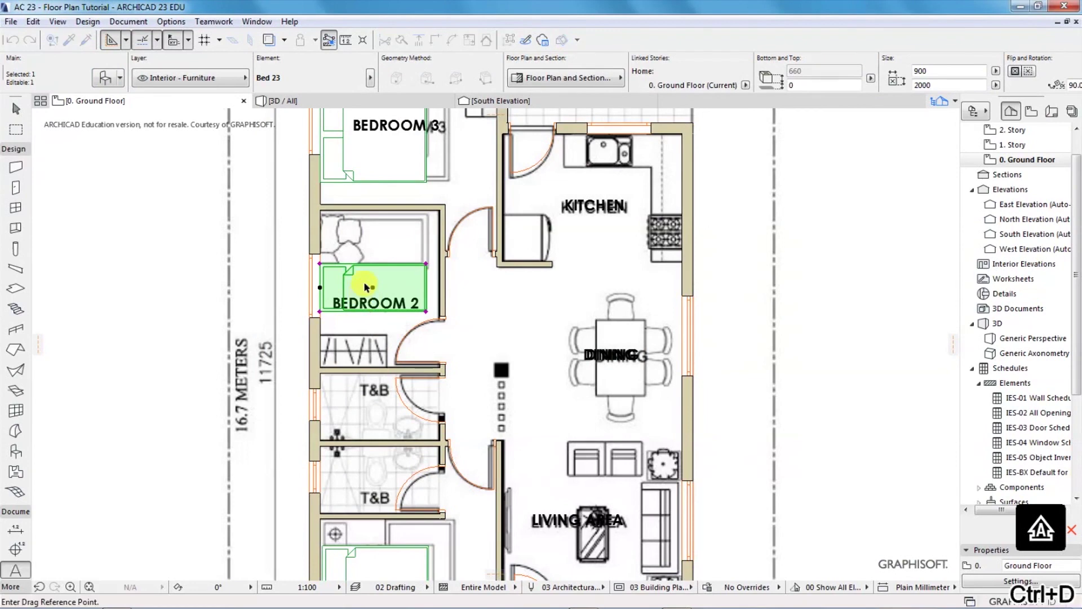
pyautogui.scroll(3, 346, 236)
pyautogui.click(363, 281)
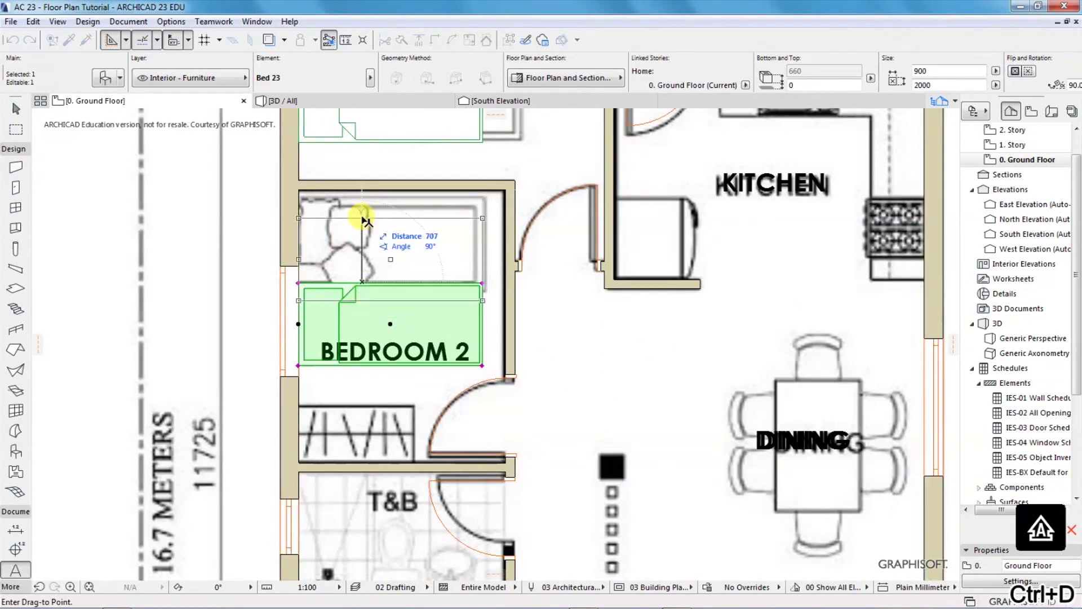
pyautogui.click(363, 195)
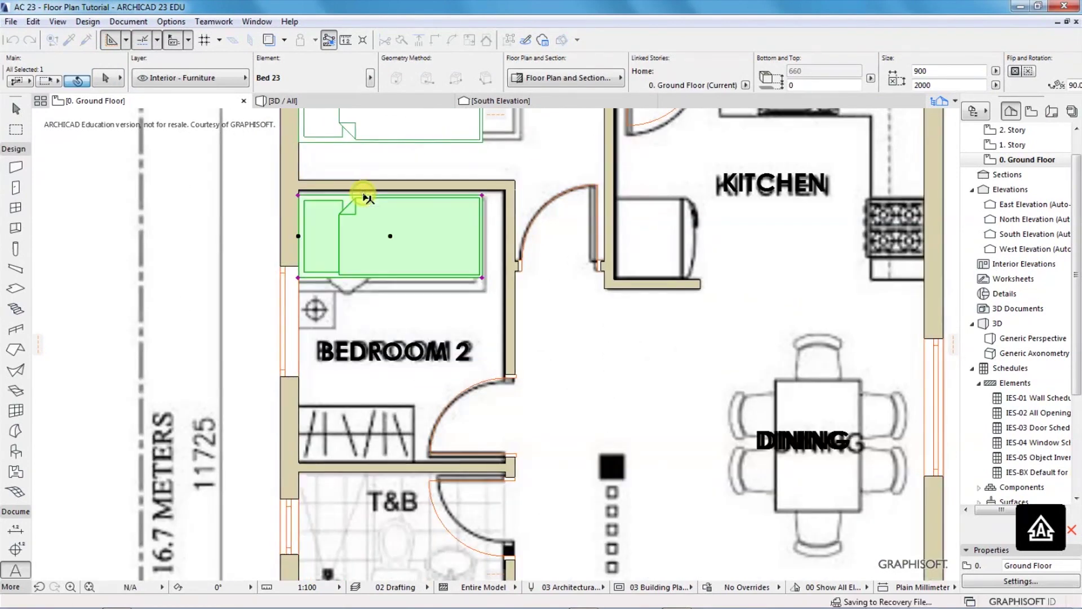
pyautogui.scroll(-5, 281, 284)
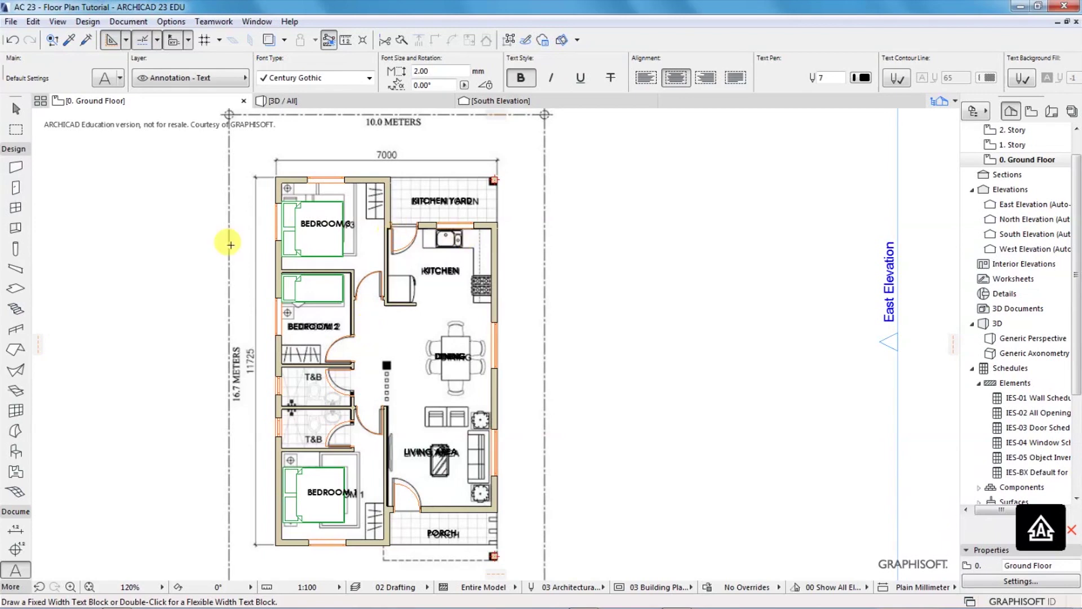
# - Draw a horizontal line from the end of the kitchen partition wall across to the exterior wall
pyautogui.click(7, 150)
pyautogui.click(15, 283)
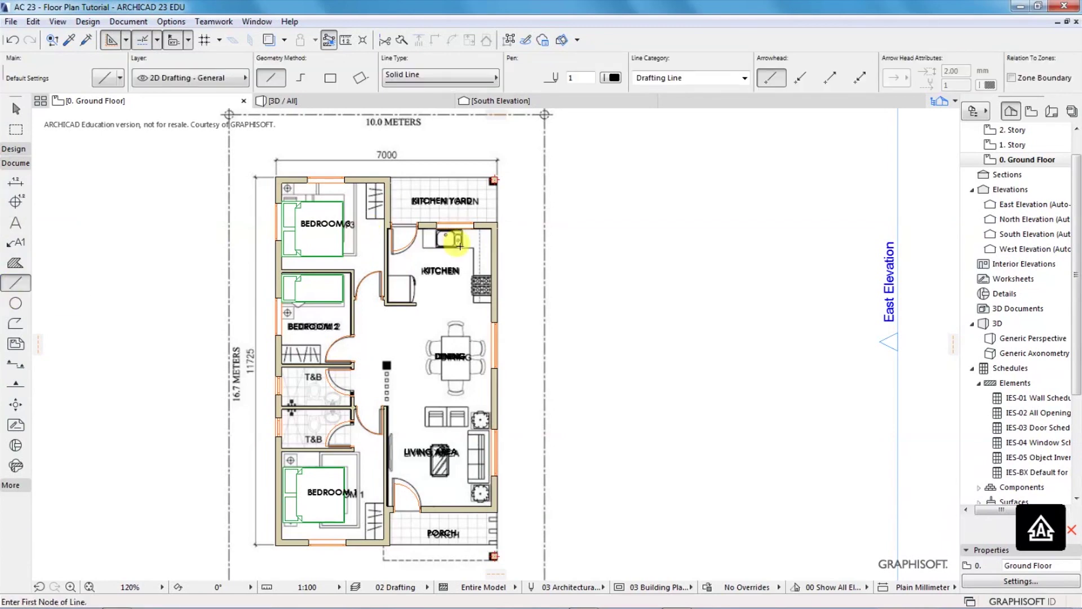
pyautogui.scroll(4, 459, 235)
pyautogui.scroll(4, 518, 282)
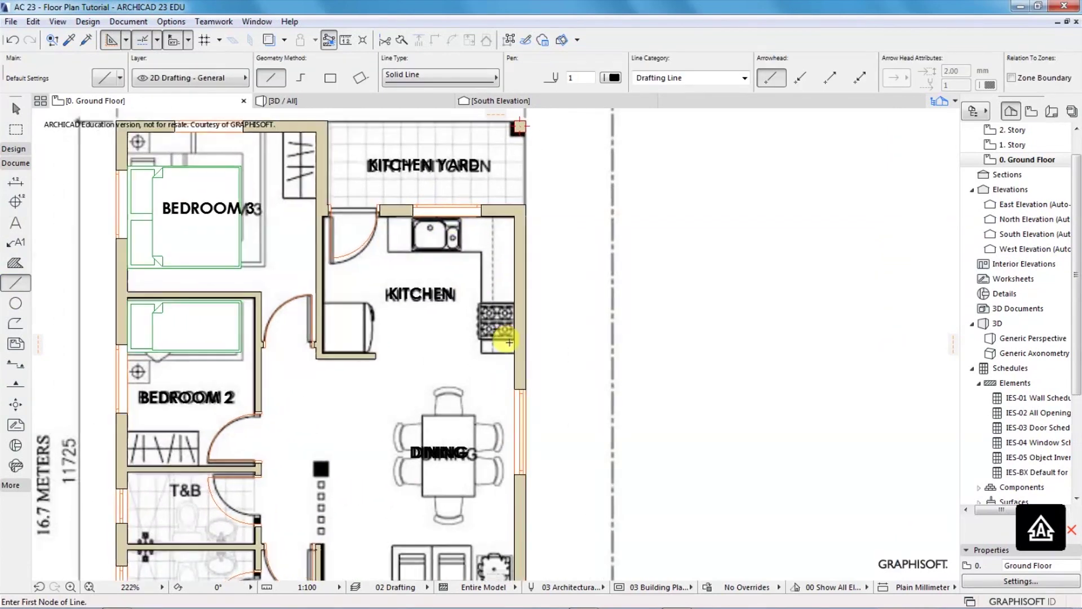
pyautogui.click(293, 360)
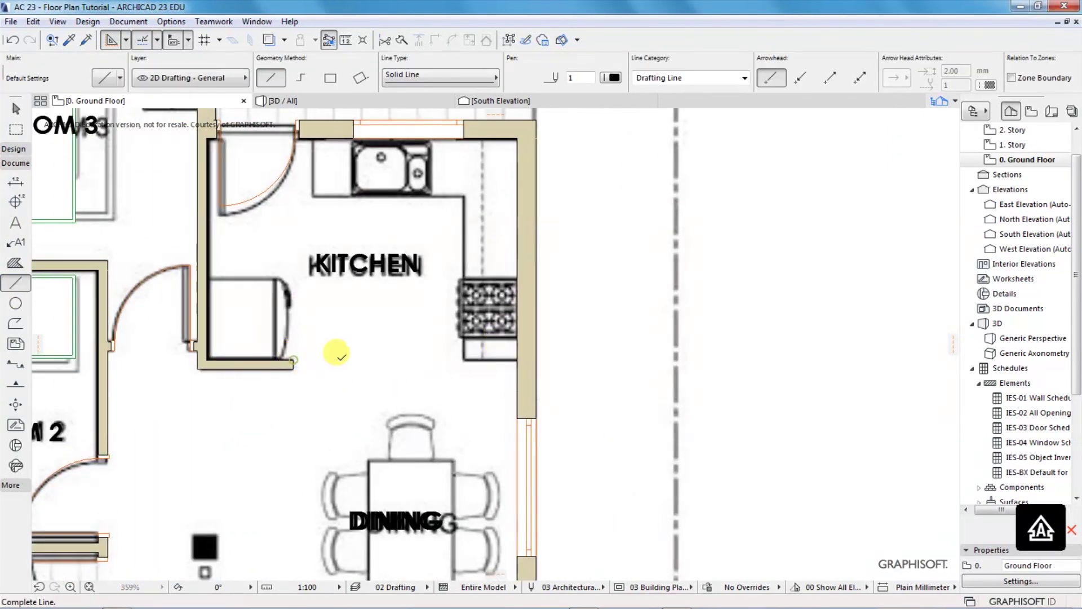
pyautogui.click(517, 355)
# - Draw a 600 mm horizontal line inward from the exterior wall below the stove, plus a vertical line down from its inner end
pyautogui.click(517, 347)
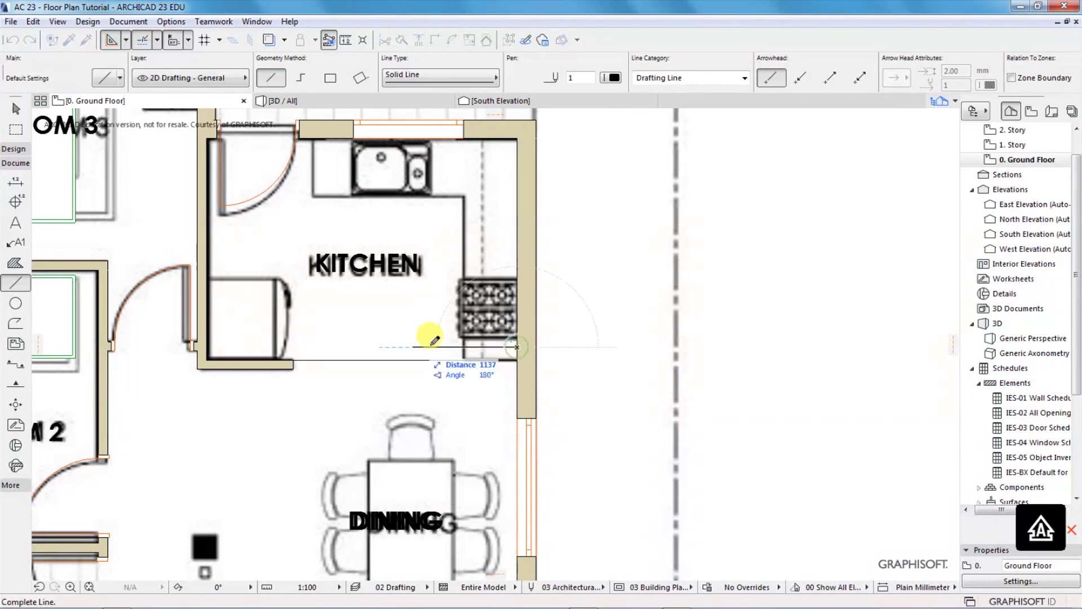
pyautogui.write('600')
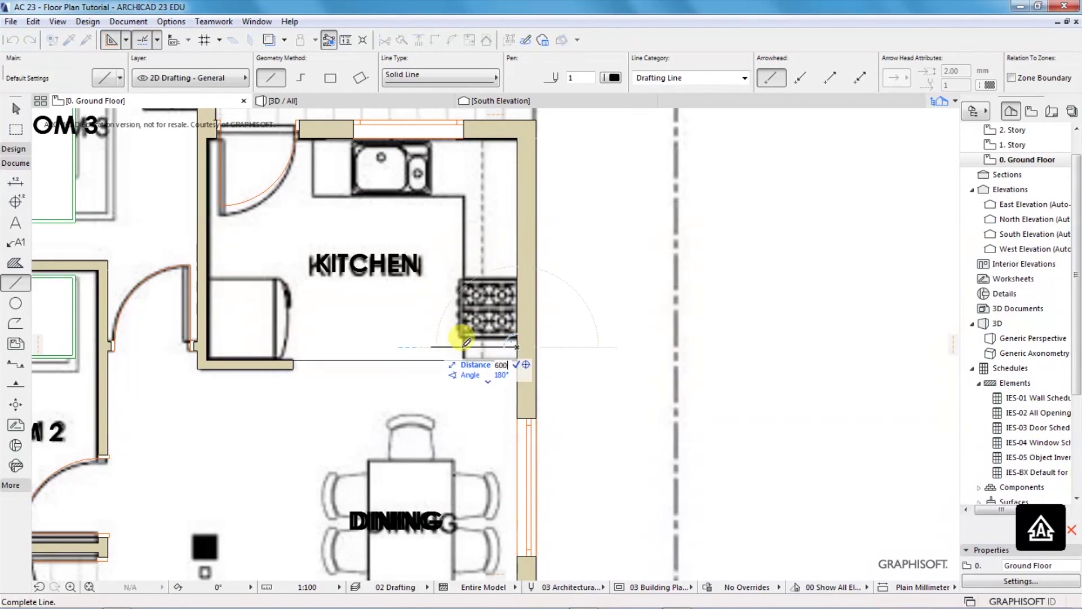
pyautogui.press('Return')
pyautogui.click(462, 346)
pyautogui.keyDown('shift'); pyautogui.click(468, 409); pyautogui.keyUp('shift')
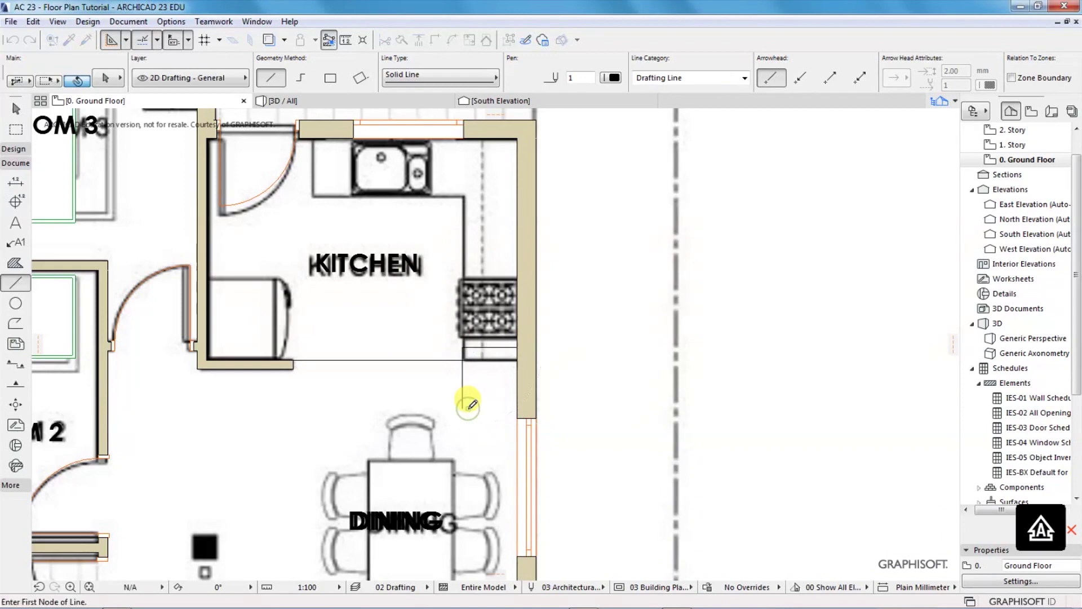
# - Set both counter lines to green pen 4 and remove the 600 mm horizontal guide line
pyautogui.keyDown('shift'); pyautogui.click(463, 370); pyautogui.keyUp('shift')
pyautogui.keyDown('shift'); pyautogui.click(475, 347); pyautogui.keyUp('shift')
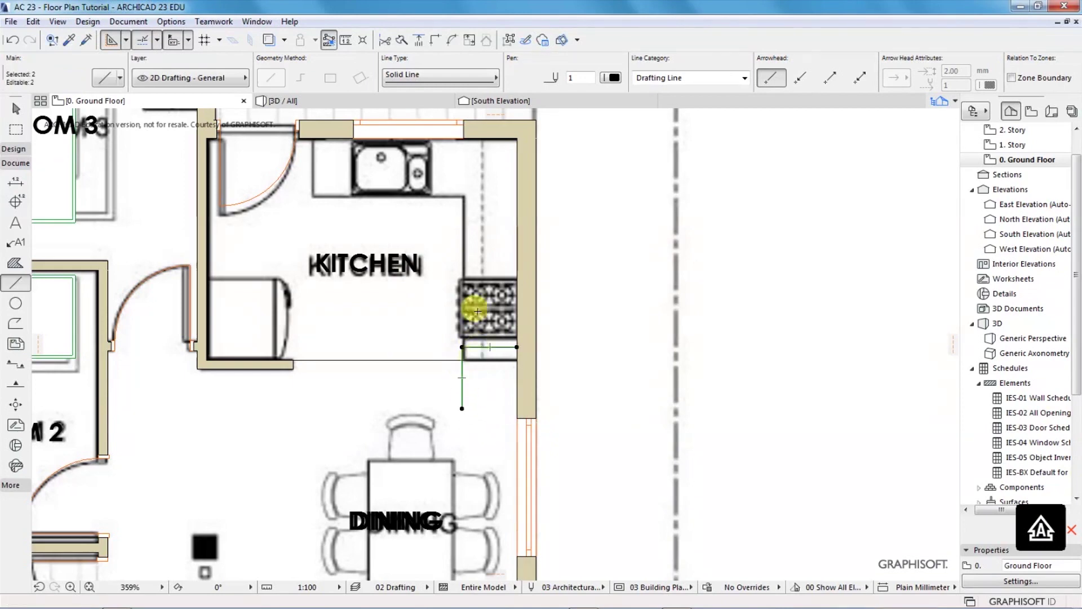
pyautogui.click(614, 77)
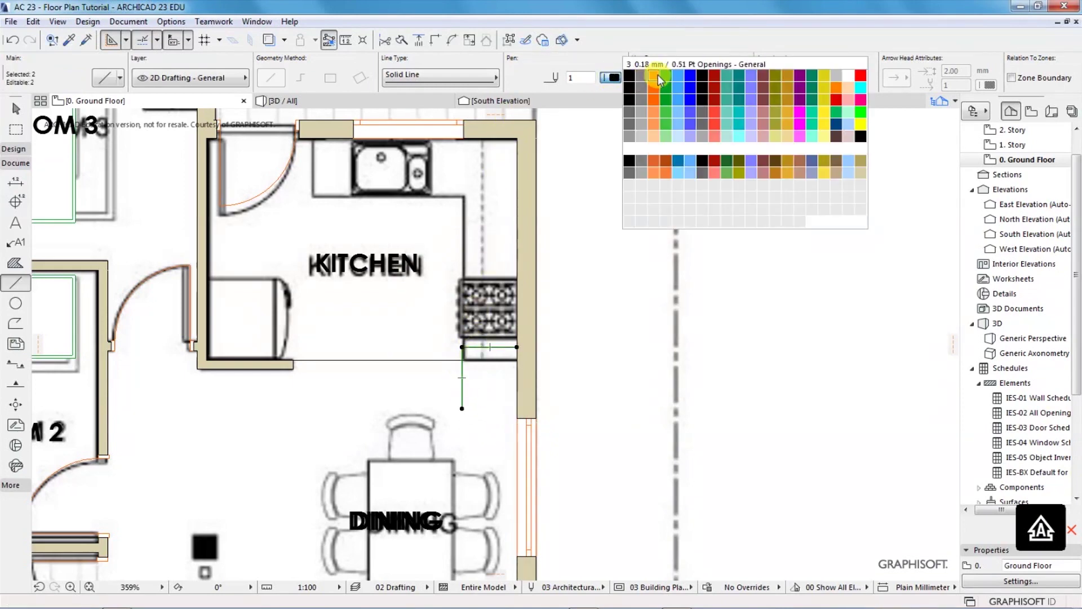
pyautogui.click(654, 79)
pyautogui.press('Escape')
pyautogui.scroll(3, 488, 372)
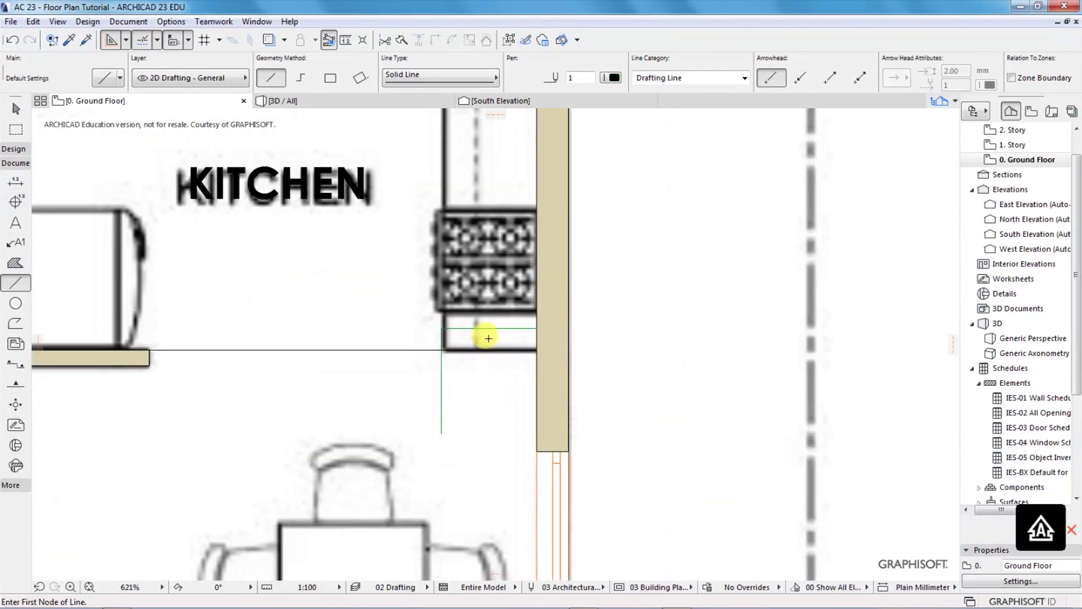
pyautogui.keyDown('shift'); pyautogui.click(494, 329); pyautogui.keyUp('shift')
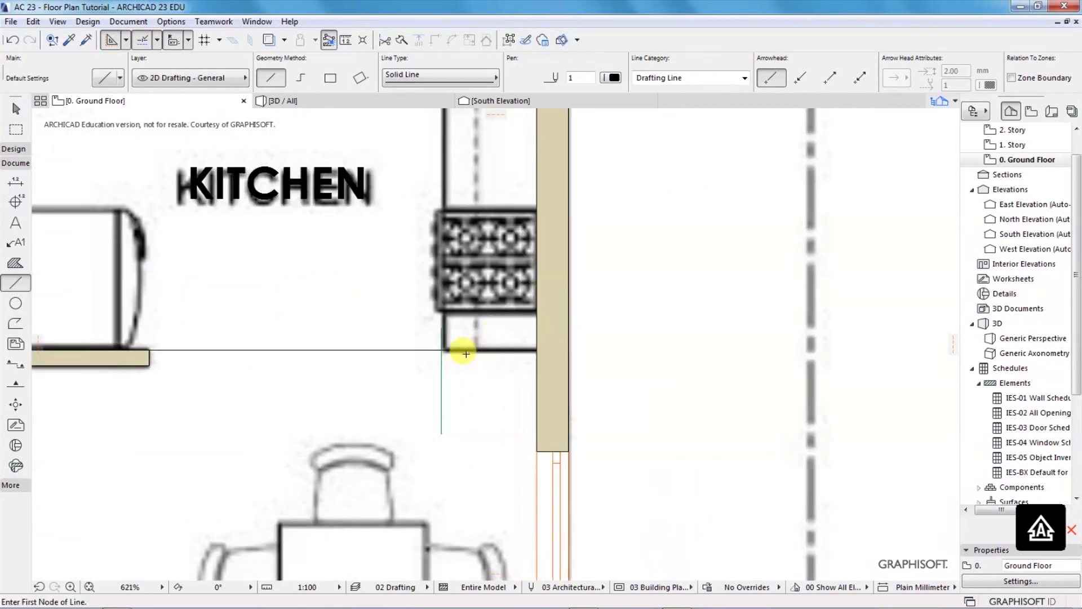
# - Set the long horizontal kitchen line to pen 4 and trim it and the vertical line at the counter's lower corner
pyautogui.click(406, 350)
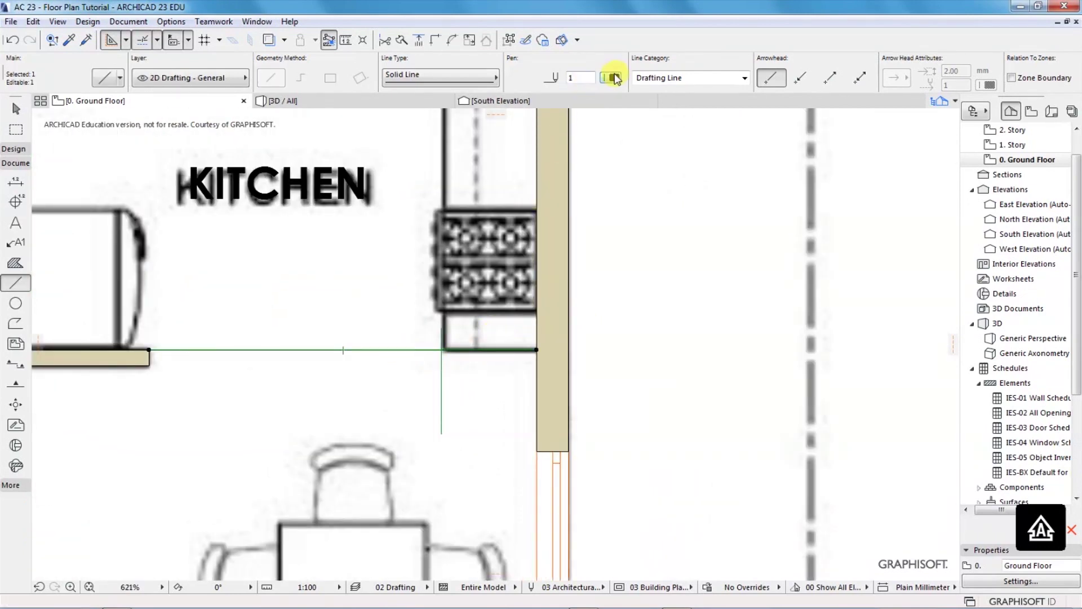
pyautogui.click(614, 78)
pyautogui.press('Escape')
pyautogui.press('Escape')
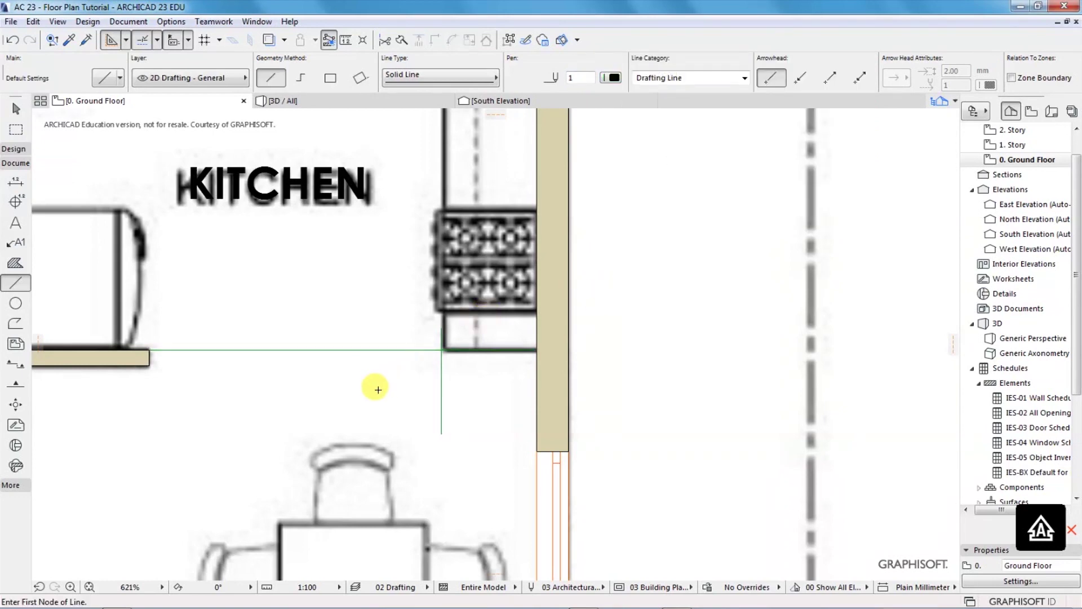
pyautogui.keyDown('ctrl'); pyautogui.click(348, 353); pyautogui.keyUp('ctrl')
pyautogui.keyDown('ctrl'); pyautogui.click(442, 380); pyautogui.keyUp('ctrl')
# - Stretch the short vertical counter line up past the stove and the front edge of the sink counter
pyautogui.keyDown('shift'); pyautogui.click(442, 333); pyautogui.keyUp('shift')
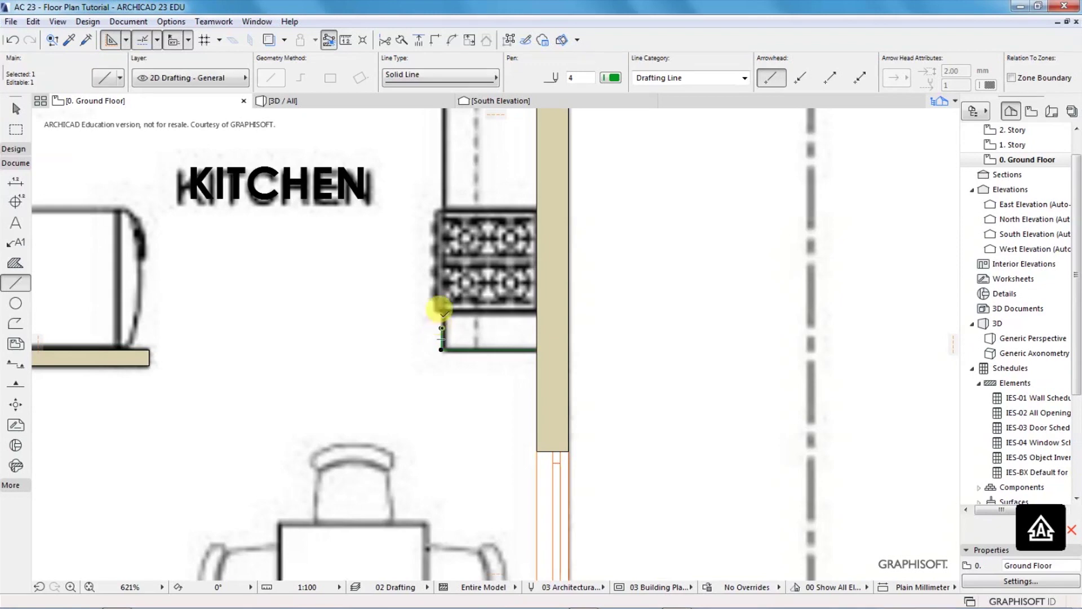
pyautogui.click(441, 328)
pyautogui.scroll(-4, 448, 273)
pyautogui.scroll(4, 439, 153)
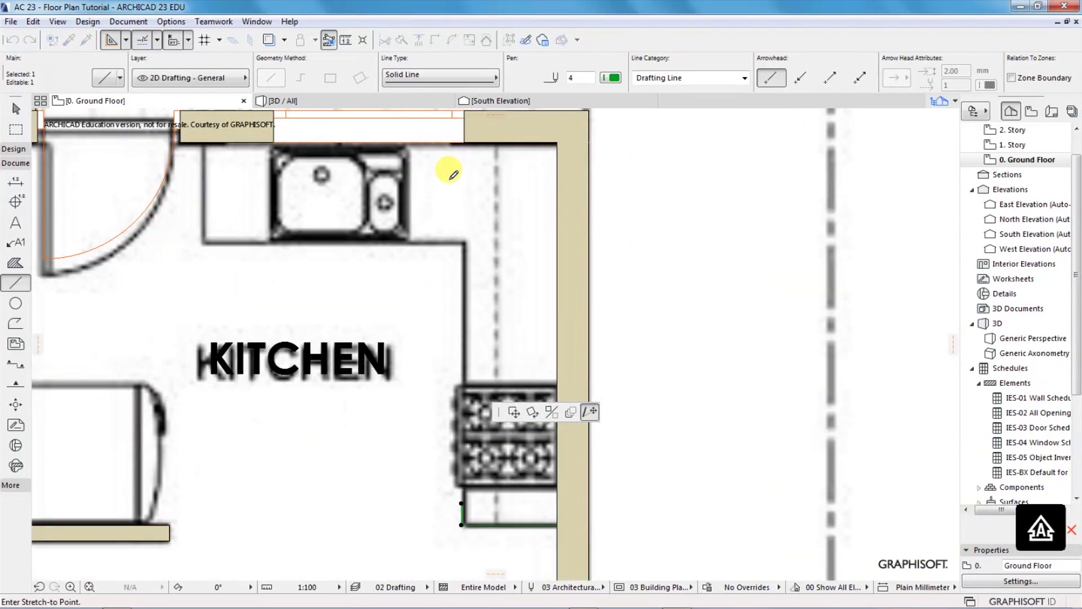
pyautogui.click(461, 207)
pyautogui.press('Escape')
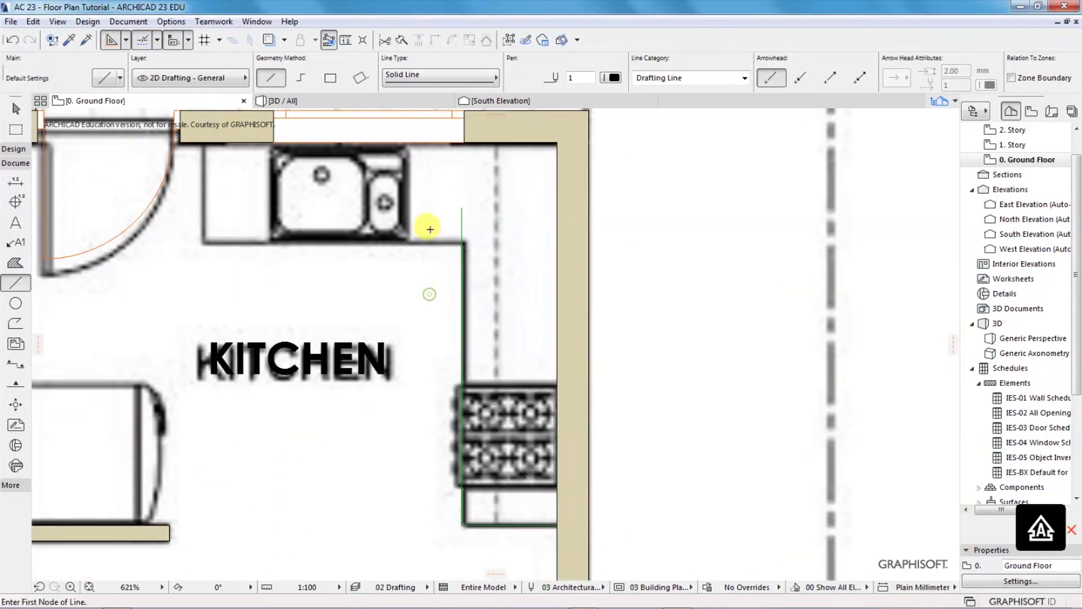
# - Draw the end line of the sink counter beside the kitchen door, down from the upper wall, with pen 4
pyautogui.click(204, 143)
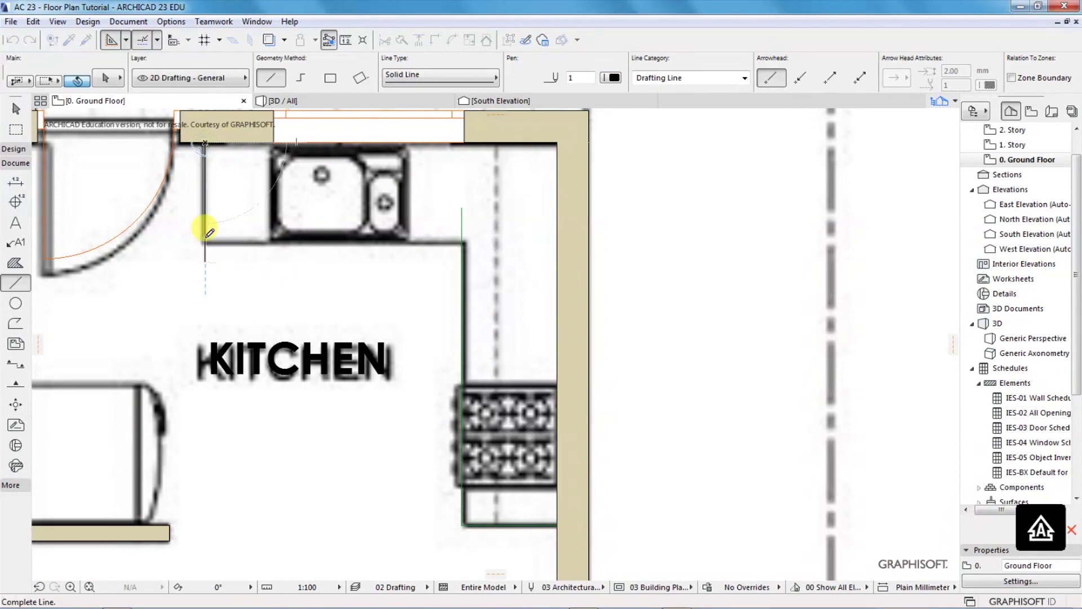
pyautogui.click(205, 237)
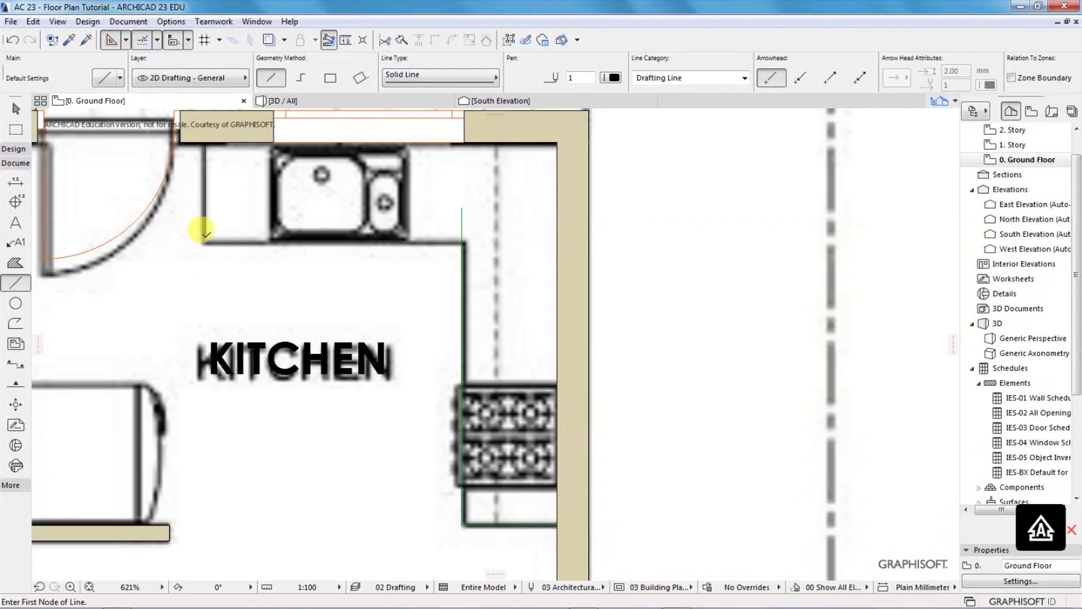
pyautogui.click(609, 79)
pyautogui.click(660, 74)
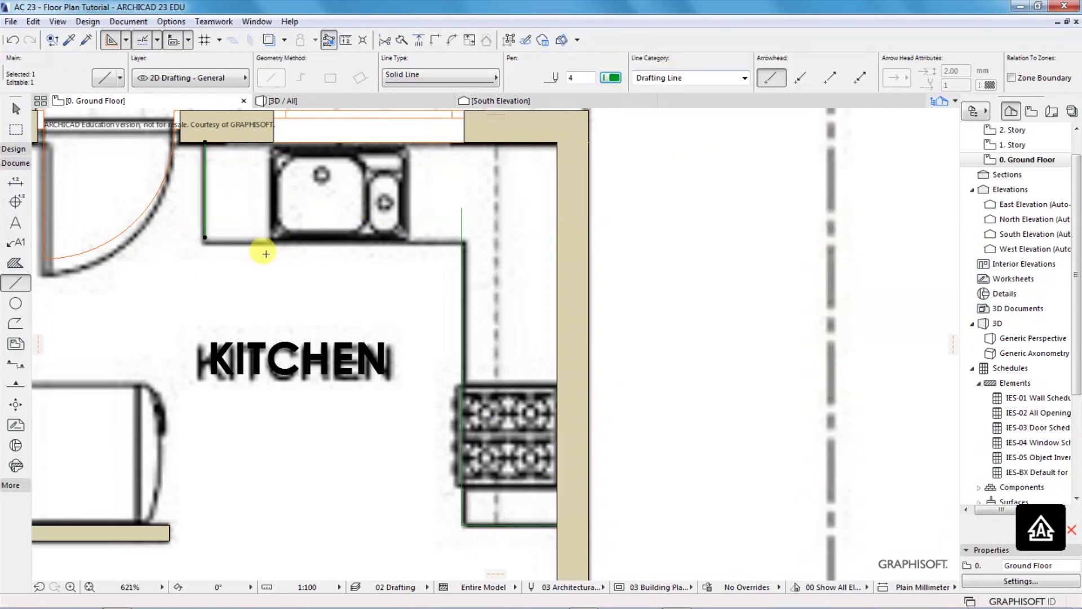
pyautogui.press('Escape')
# - Draw the sink counter's front edge to the vertical counter line, trim that line's excess at the corner, and set the edge to pen 4
pyautogui.click(205, 238)
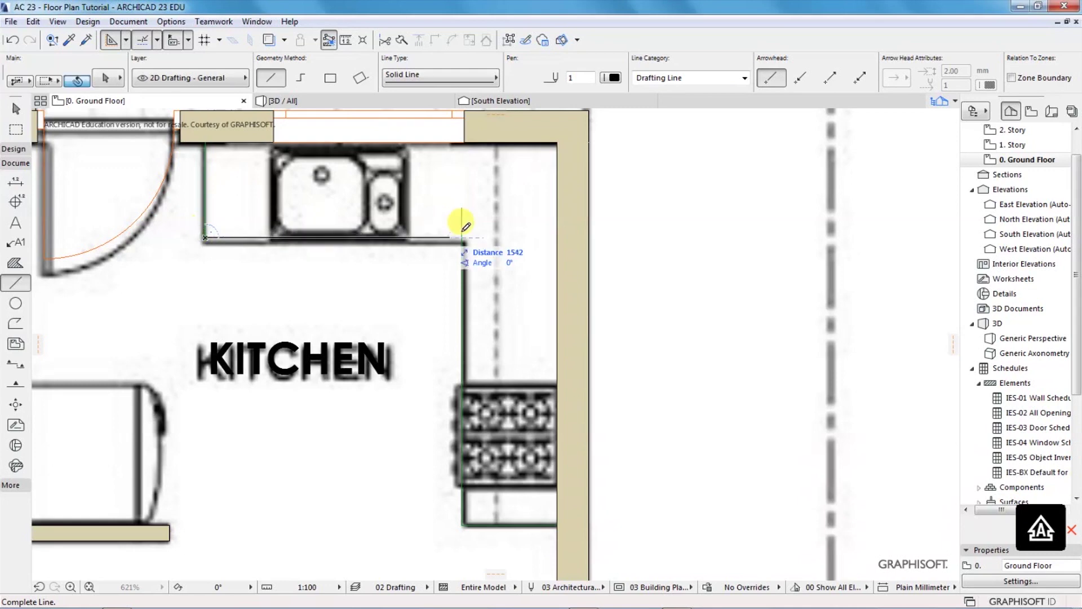
pyautogui.click(461, 237)
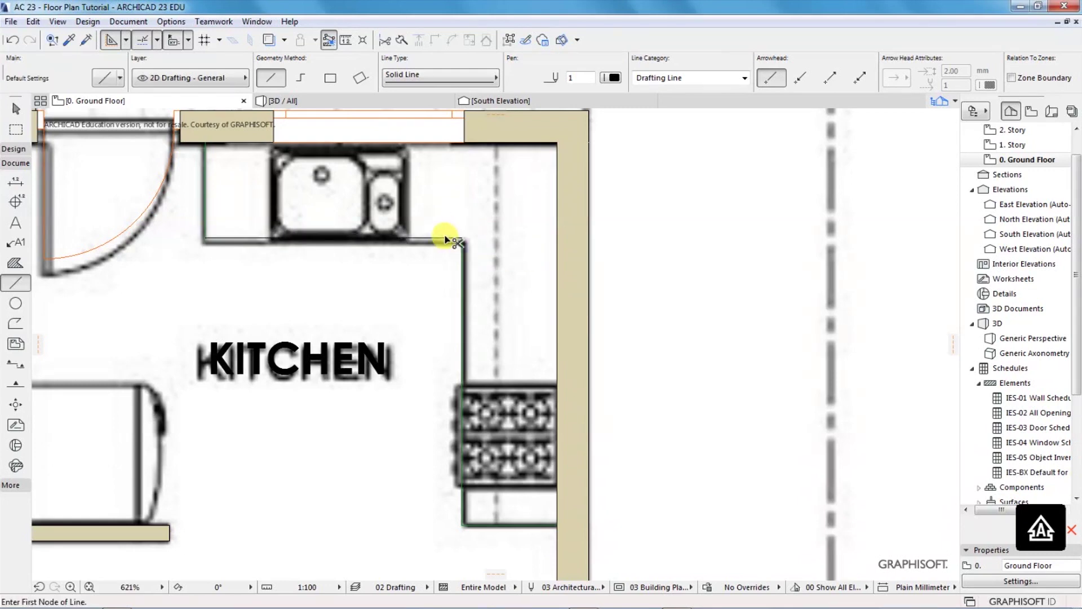
pyautogui.keyDown('shift'); pyautogui.click(248, 240); pyautogui.keyUp('shift')
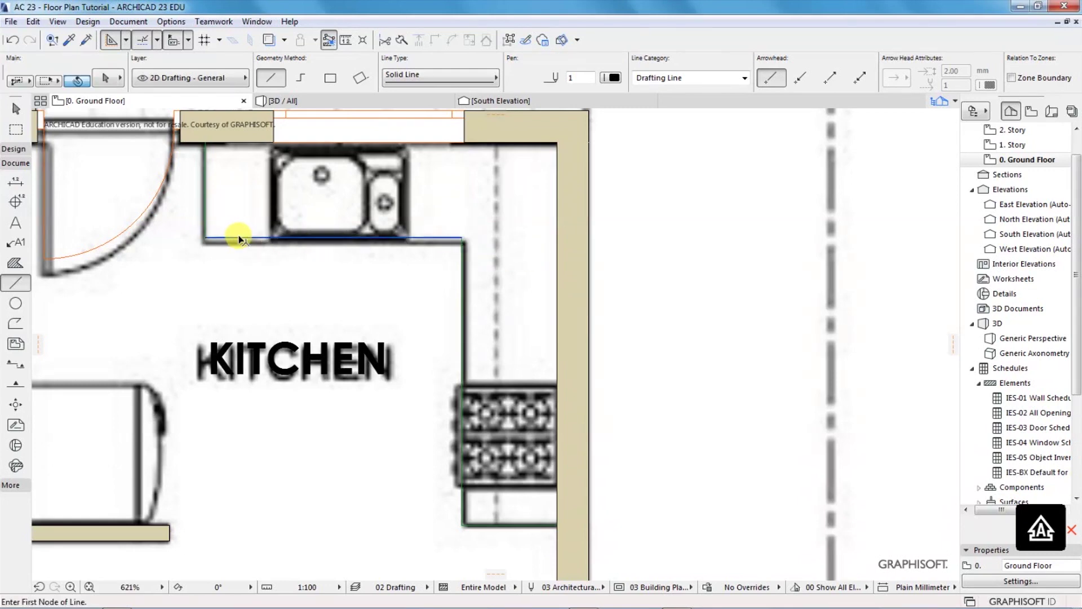
pyautogui.click(613, 78)
pyautogui.click(657, 77)
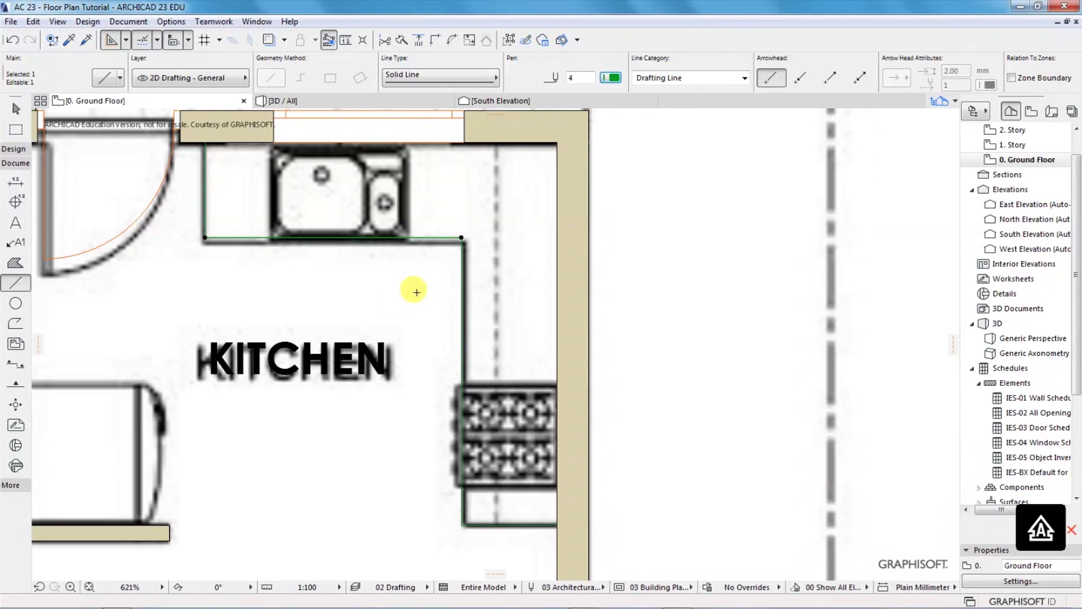
pyautogui.press('Escape')
# - Activate the Object tool and search its library for "SINK" in the default settings
pyautogui.scroll(-4, 457, 311)
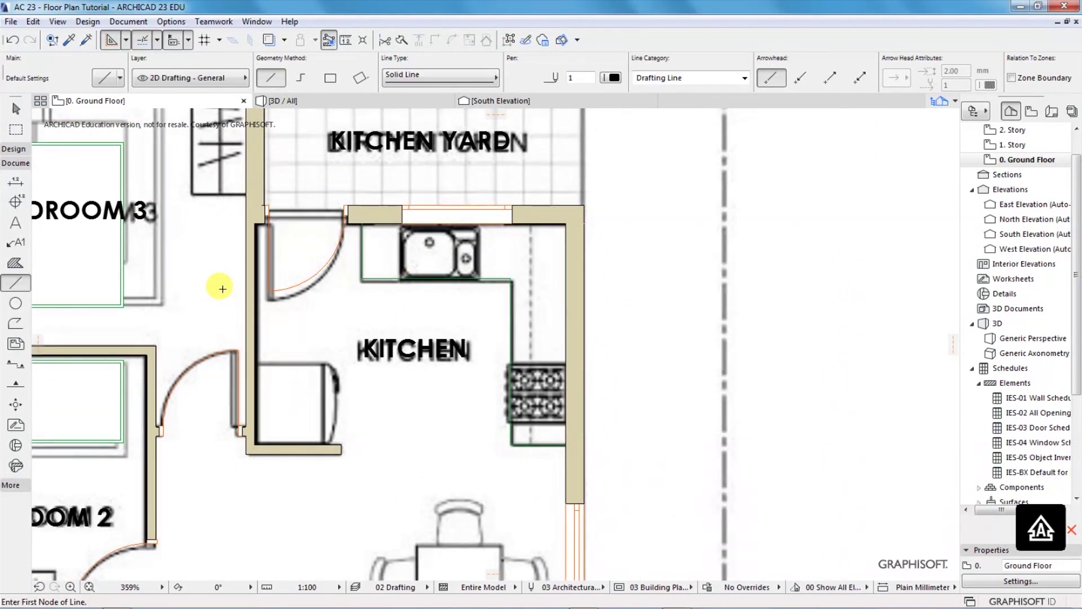
pyautogui.click(88, 22)
pyautogui.moveTo(119, 39)
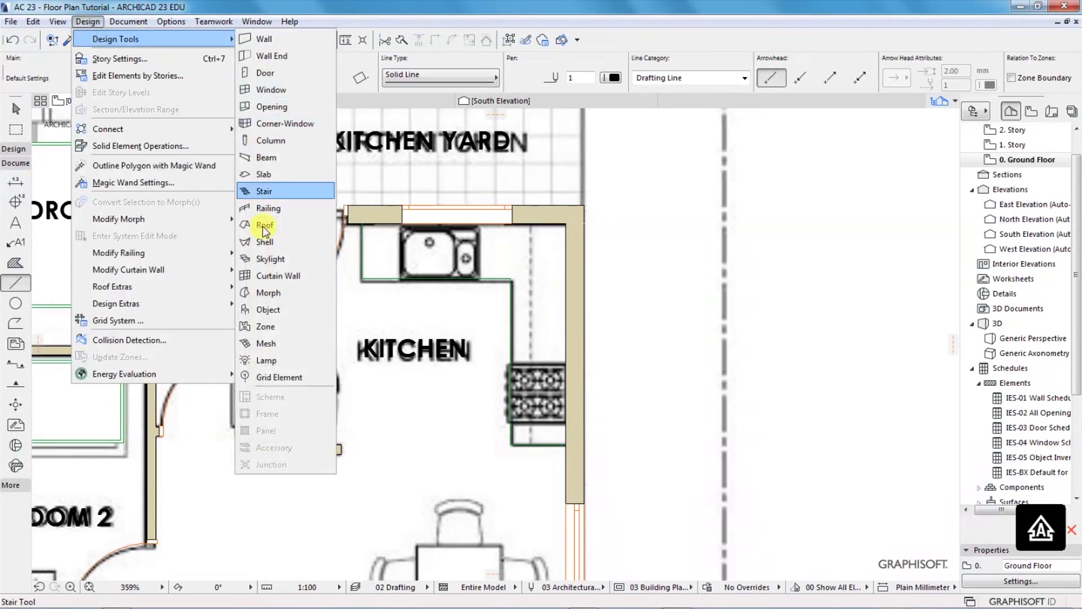
pyautogui.click(268, 309)
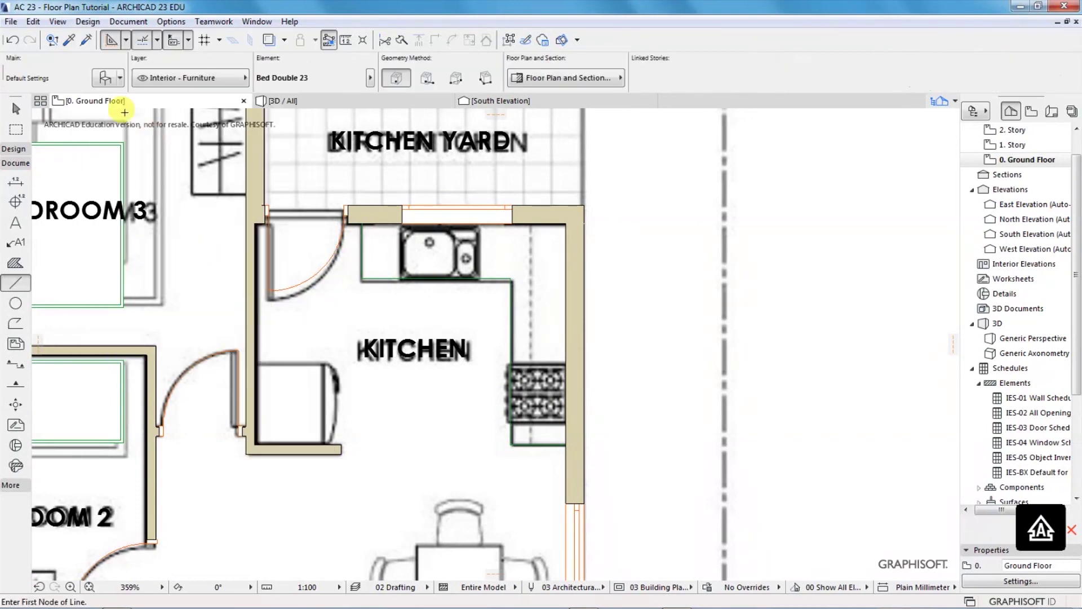
pyautogui.click(105, 79)
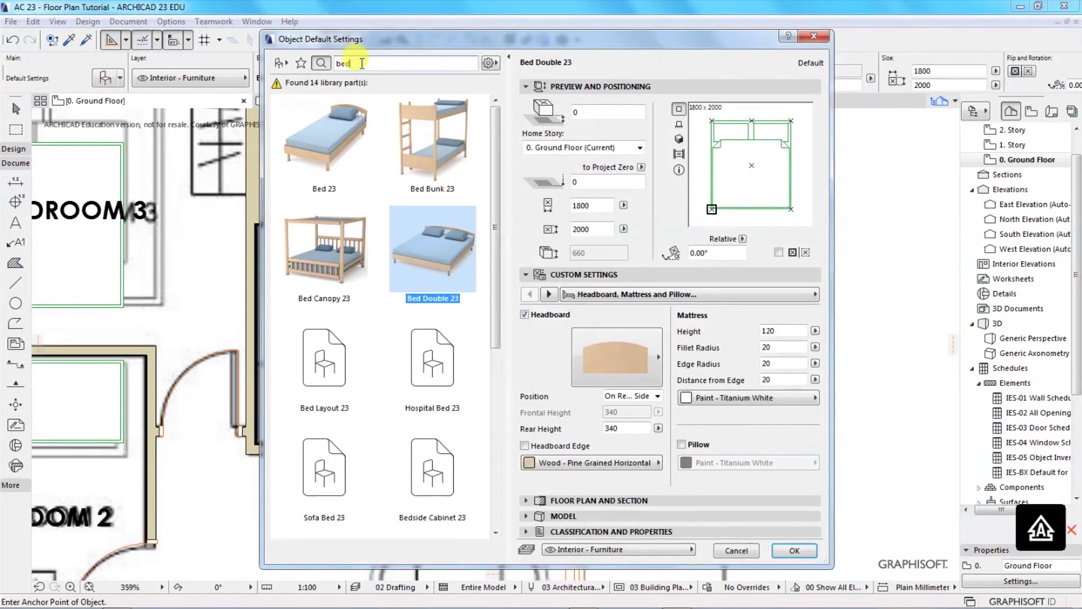
pyautogui.moveTo(360, 63); pyautogui.dragTo(321, 69)
pyautogui.write('S')
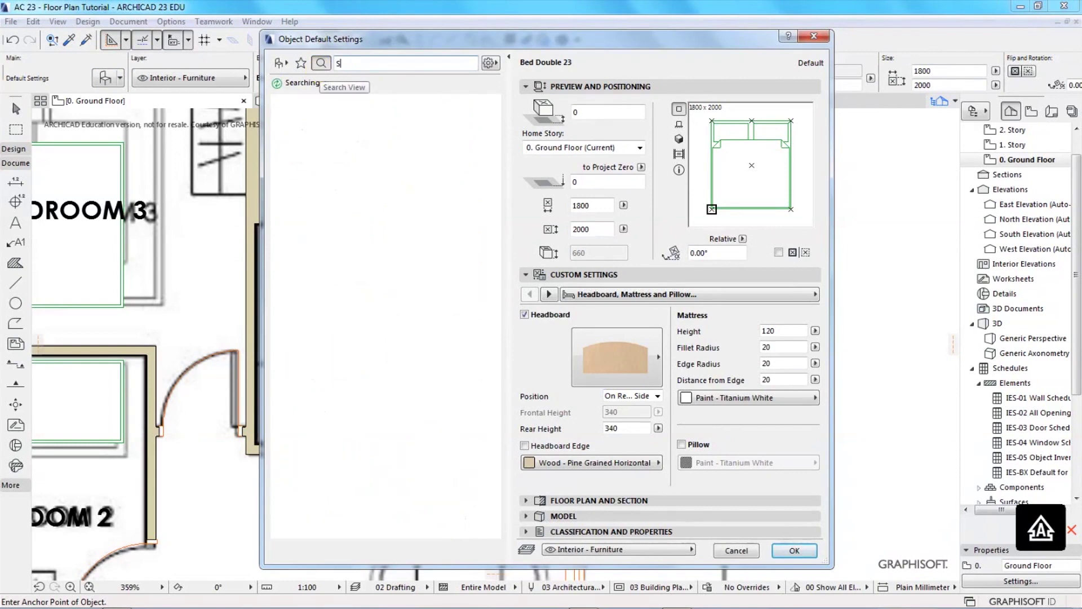
pyautogui.write('lNK')
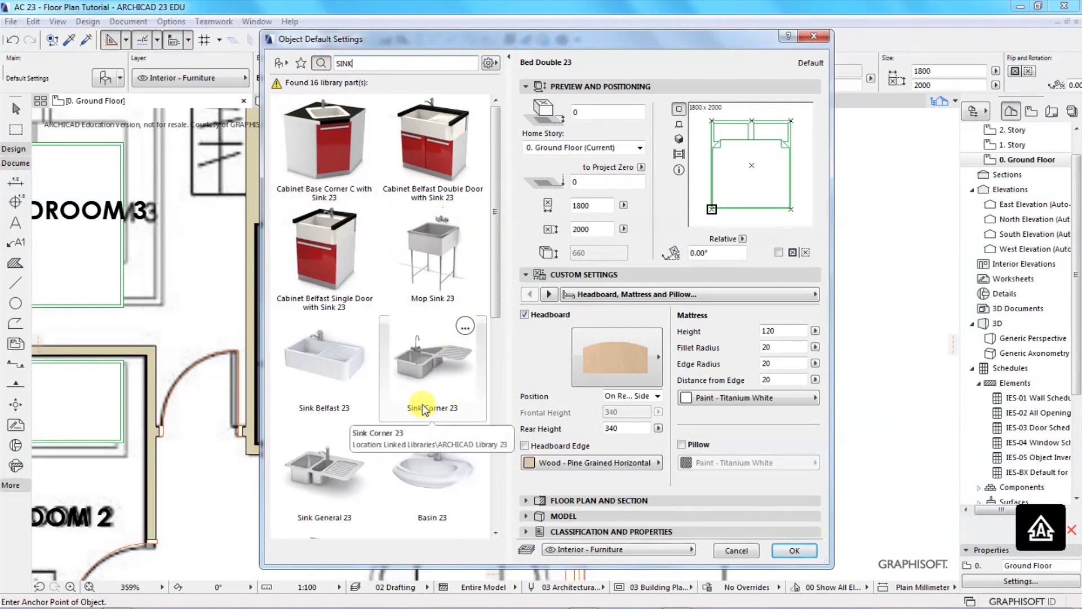
# - Choose the Cabinet Base Triple Door 23 object at 1500 x 600 and accept the settings
pyautogui.click(496, 533)
pyautogui.moveTo(496, 532); pyautogui.dragTo(496, 532)
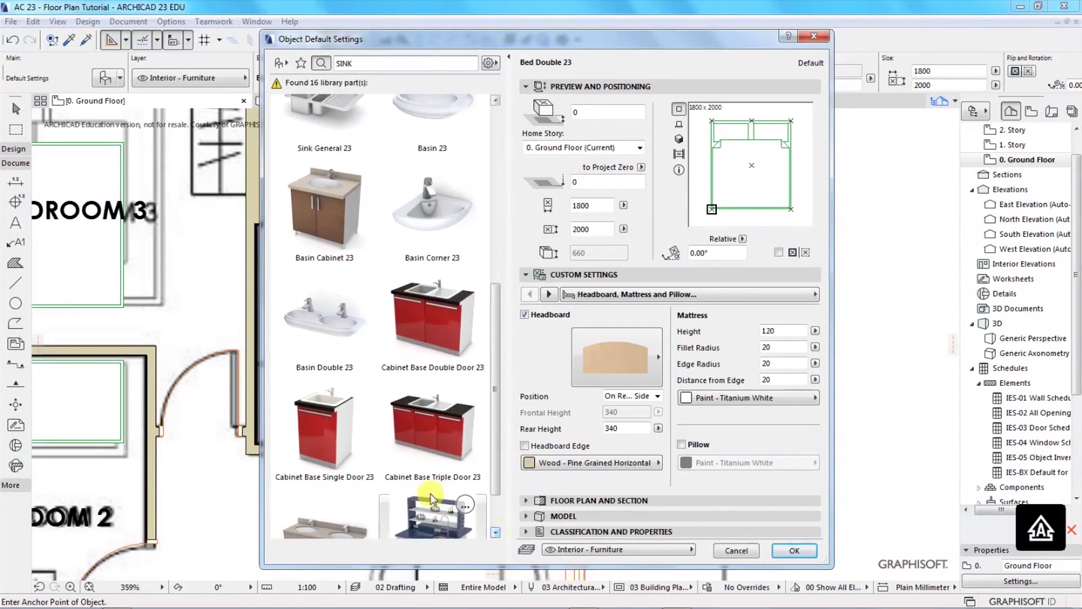
pyautogui.click(428, 432)
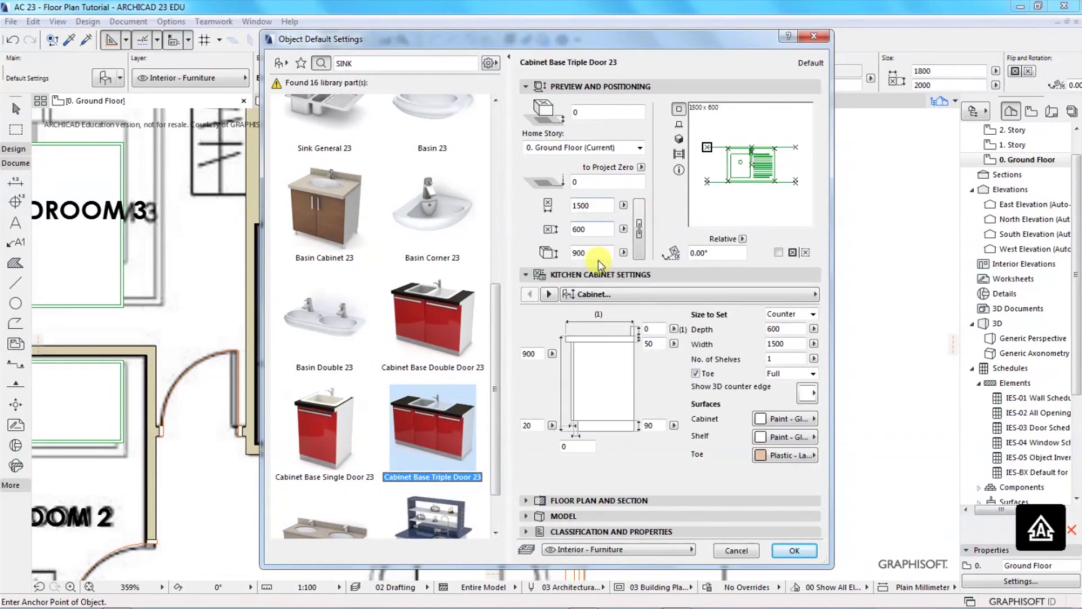
pyautogui.click(794, 551)
# - Place the sink cabinet against the kitchen's upper wall and move its upper corner to the counter end beside the door
pyautogui.scroll(5, 423, 248)
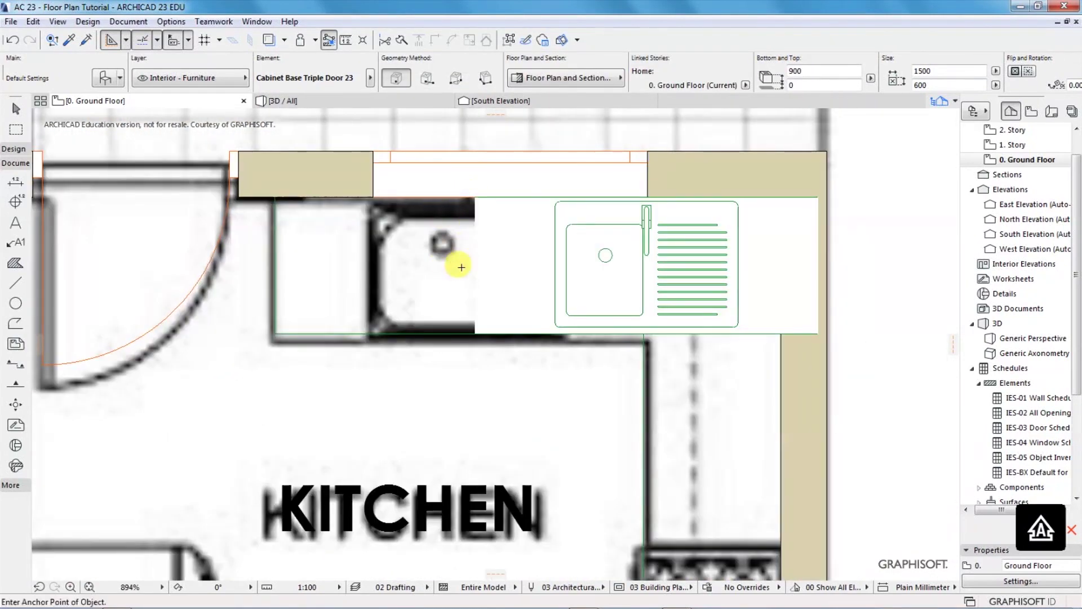
pyautogui.click(532, 268)
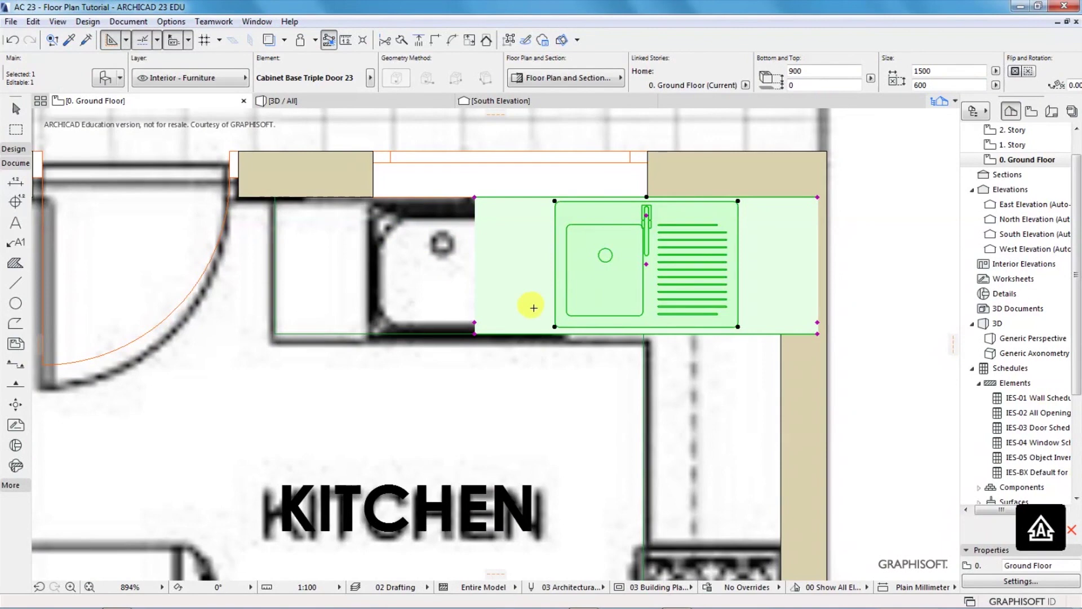
pyautogui.hotkey('ctrl', 'd')
pyautogui.click(474, 198)
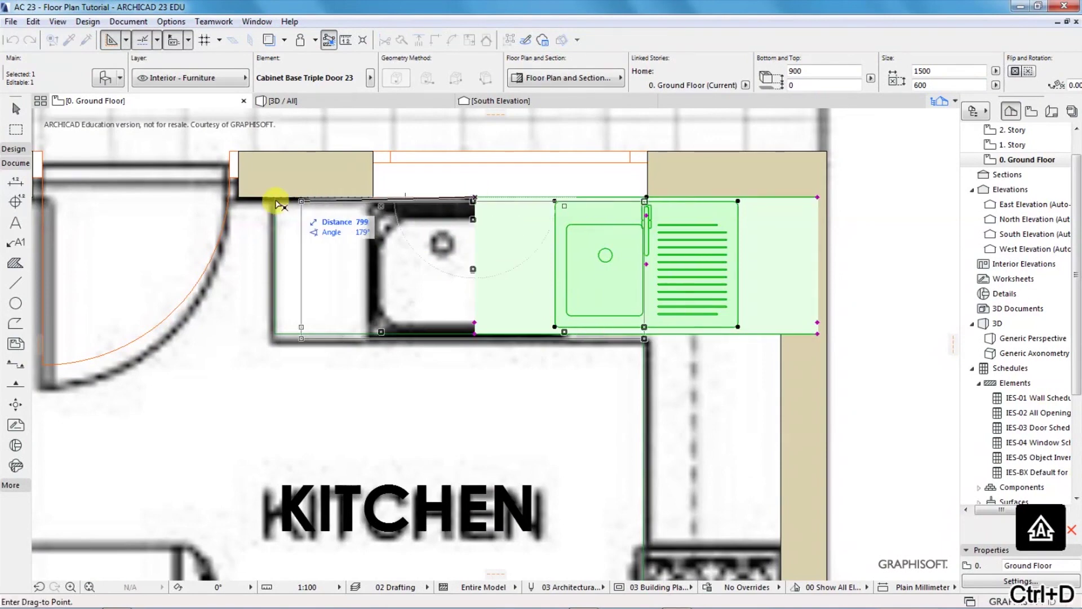
pyautogui.click(275, 197)
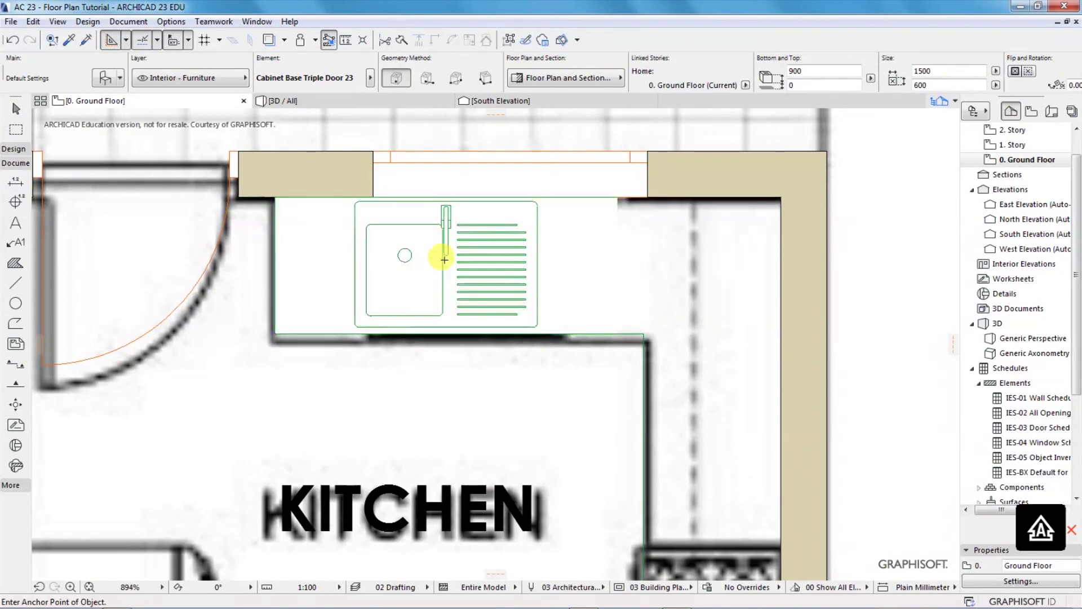
# - Draw lines along the kitchen yard's open edges, from the Bedroom 3 wall to the corner column and between column and kitchen wall
pyautogui.scroll(-5, 479, 270)
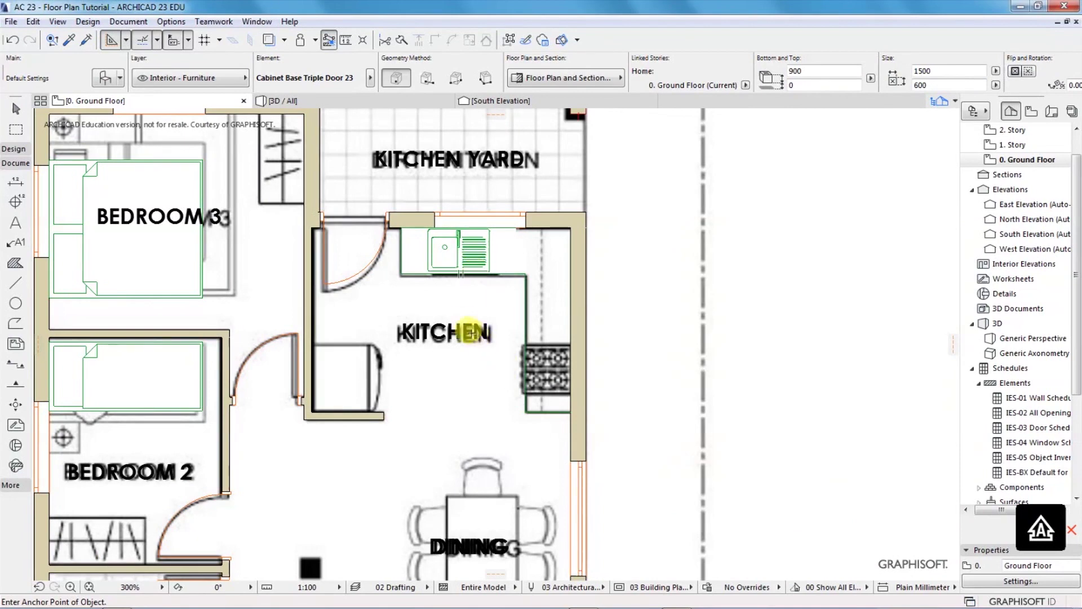
pyautogui.scroll(-5, 473, 333)
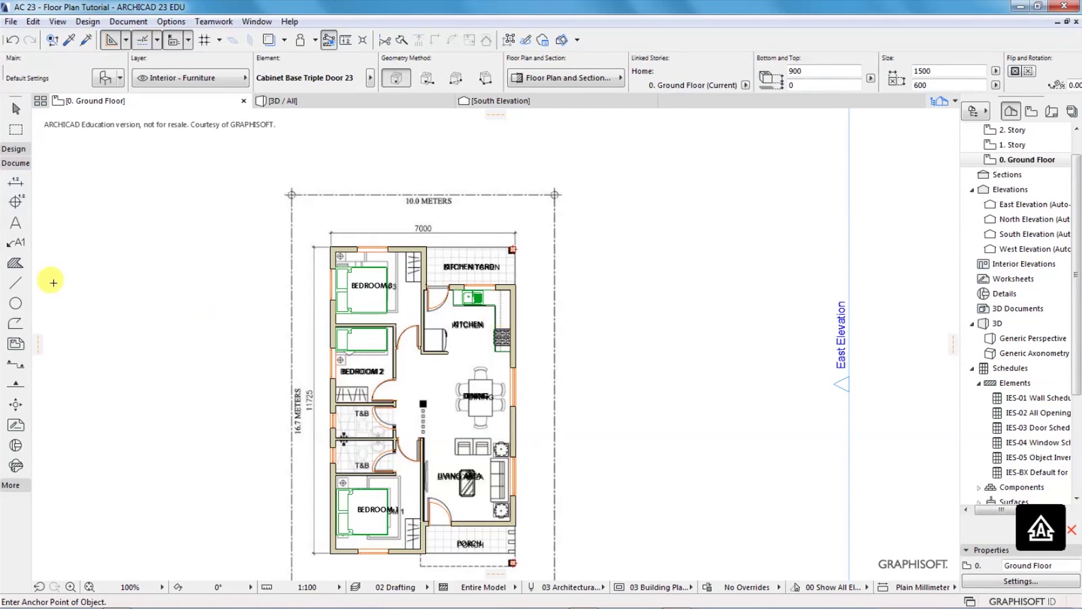
pyautogui.click(16, 283)
pyautogui.scroll(4, 513, 251)
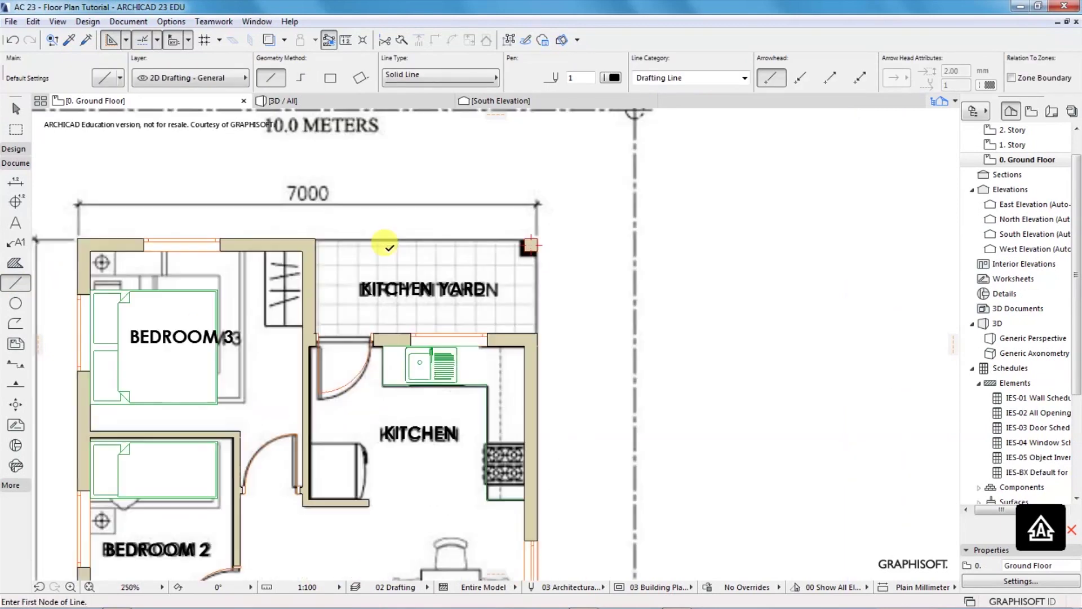
pyautogui.click(317, 240)
pyautogui.click(532, 241)
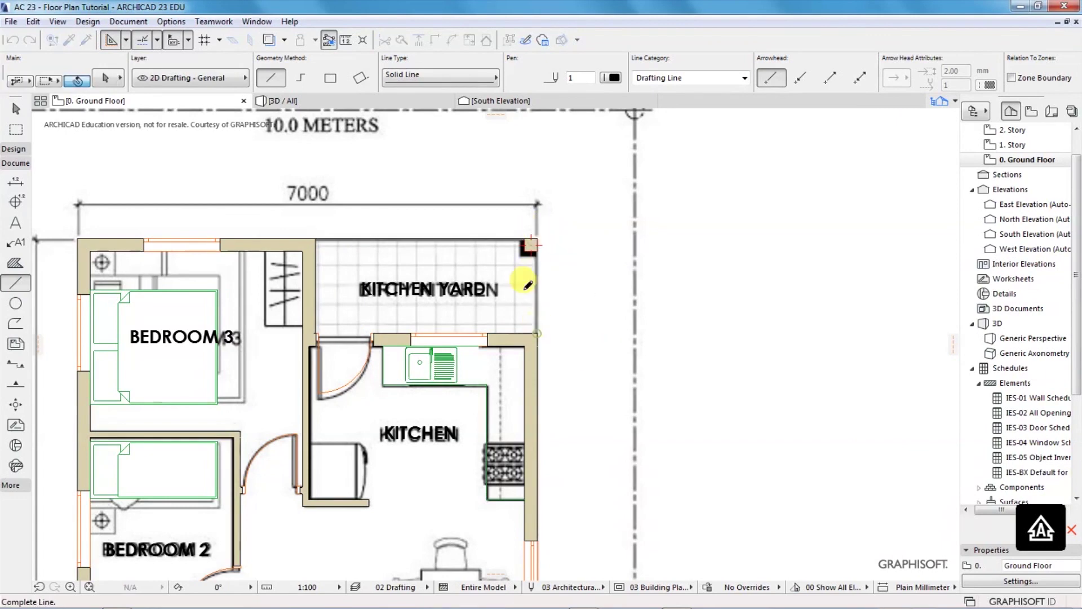
# - Draw a line along the porch's open side, starting from the outer corner of the living area wall
pyautogui.scroll(-5, 528, 285)
pyautogui.scroll(4, 476, 393)
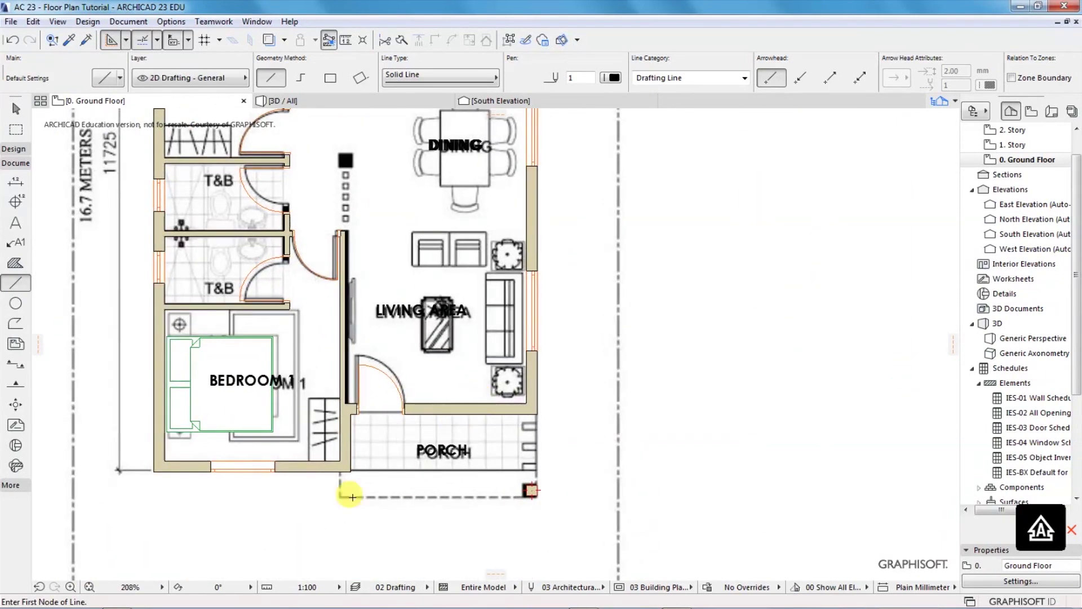
pyautogui.scroll(2, 350, 497)
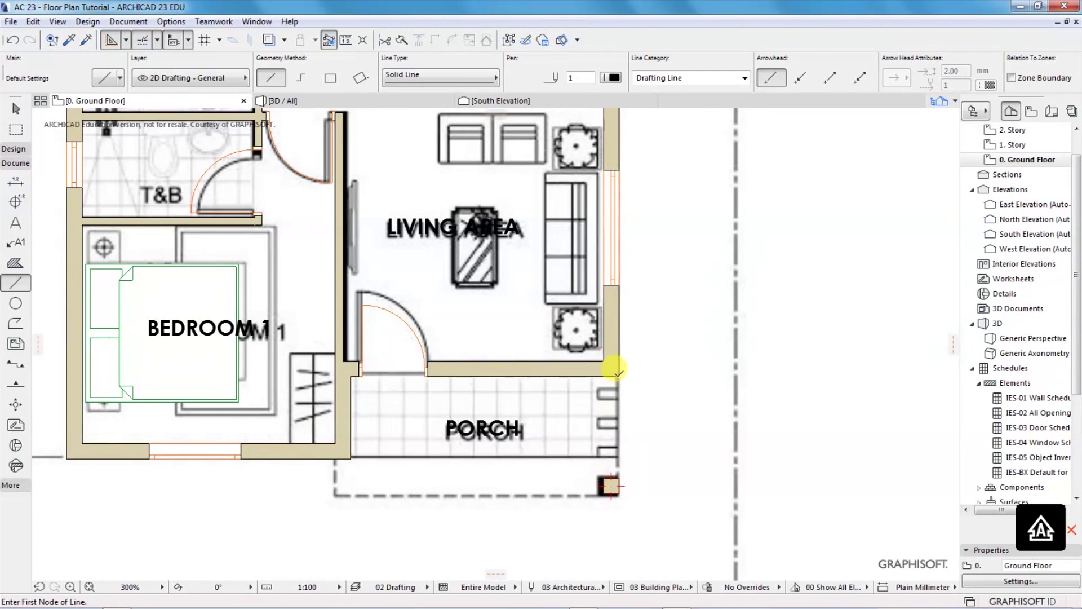
# - Draw a vertical line from the living area's outer wall corner to the porch column, and a horizontal line along the dashed porch edge past Bedroom 1's wall
pyautogui.click(619, 373)
pyautogui.click(618, 493)
pyautogui.click(619, 493)
pyautogui.click(292, 494)
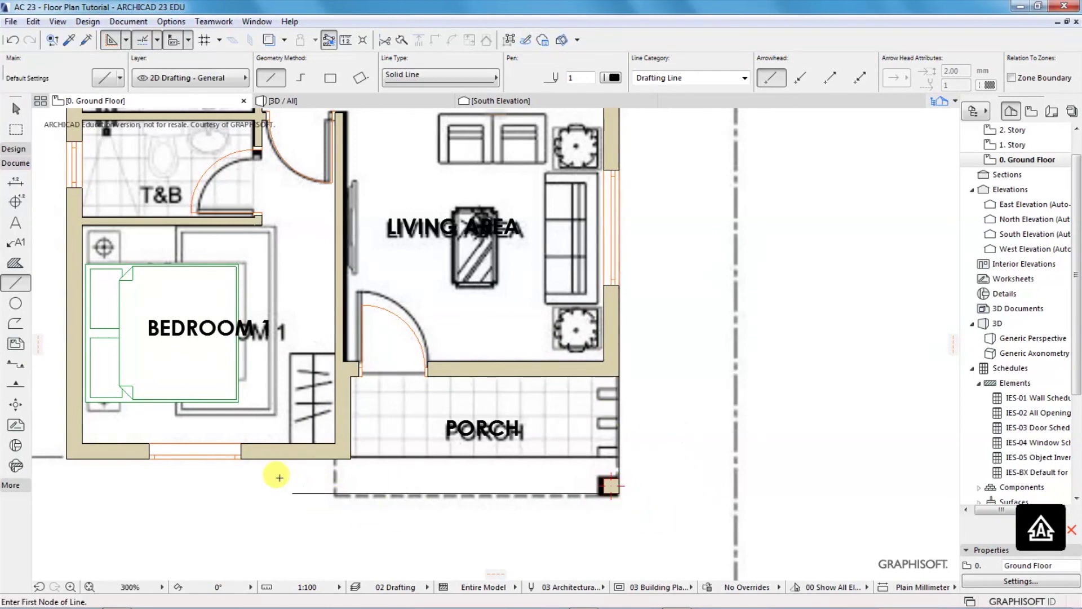
# - Stretch the wall between Bedroom 1 and the porch to the horizontal line at the porch edge
pyautogui.keyDown('shift'); pyautogui.click(351, 459); pyautogui.keyUp('shift')
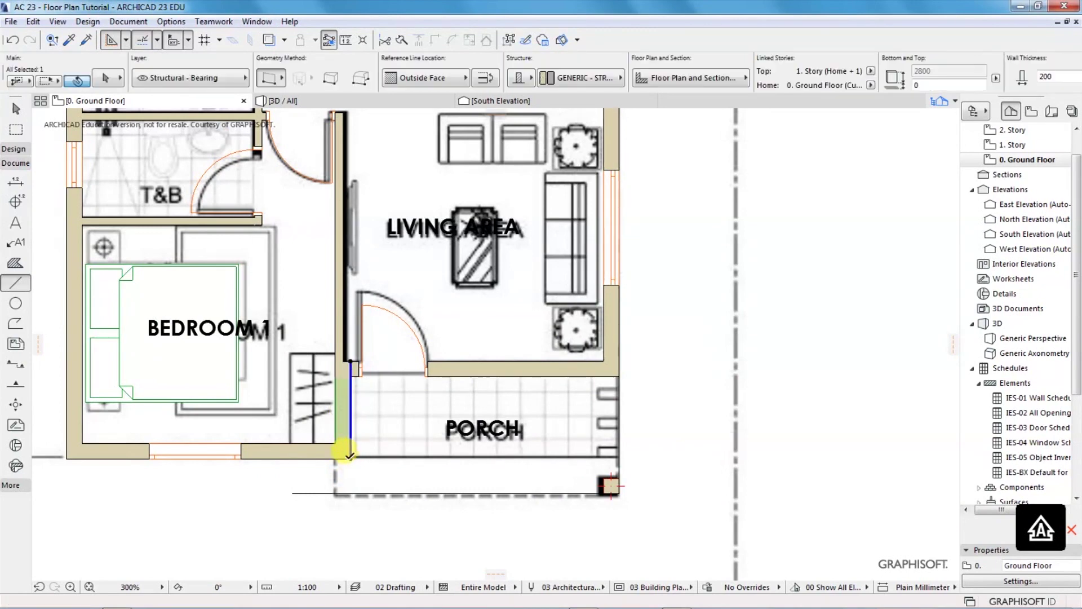
pyautogui.click(351, 459)
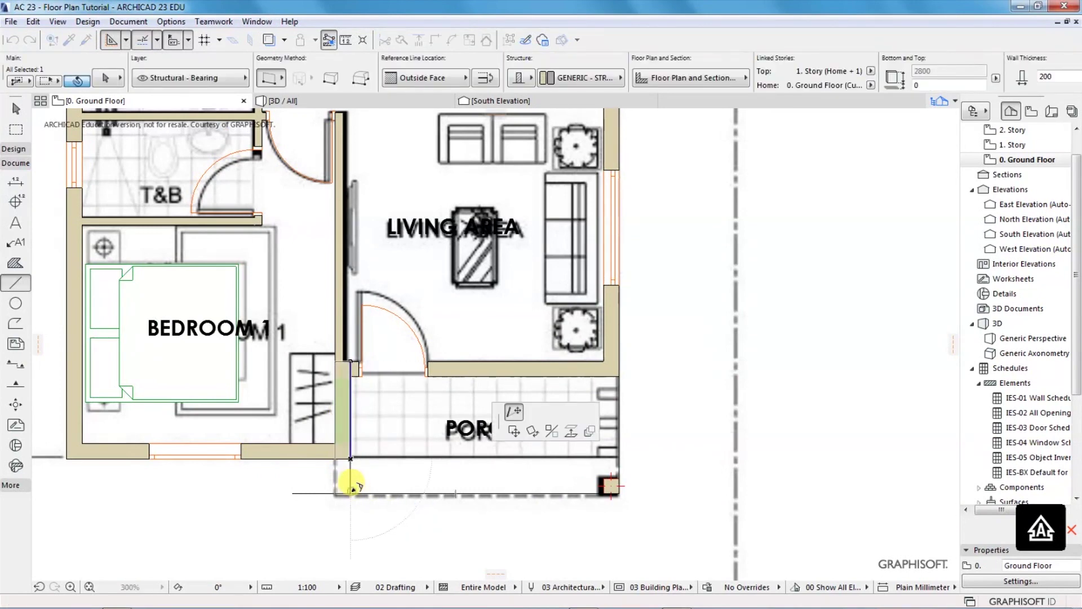
pyautogui.click(350, 495)
pyautogui.press('Escape')
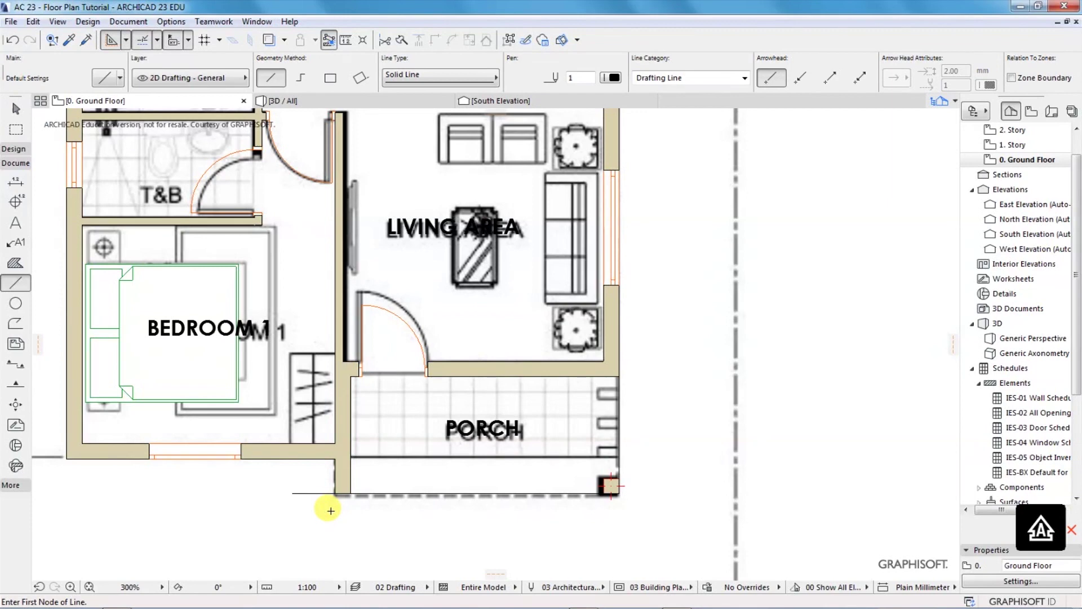
# - Open the Object tool's default settings and search the library for "DINING"
pyautogui.scroll(-3, 394, 524)
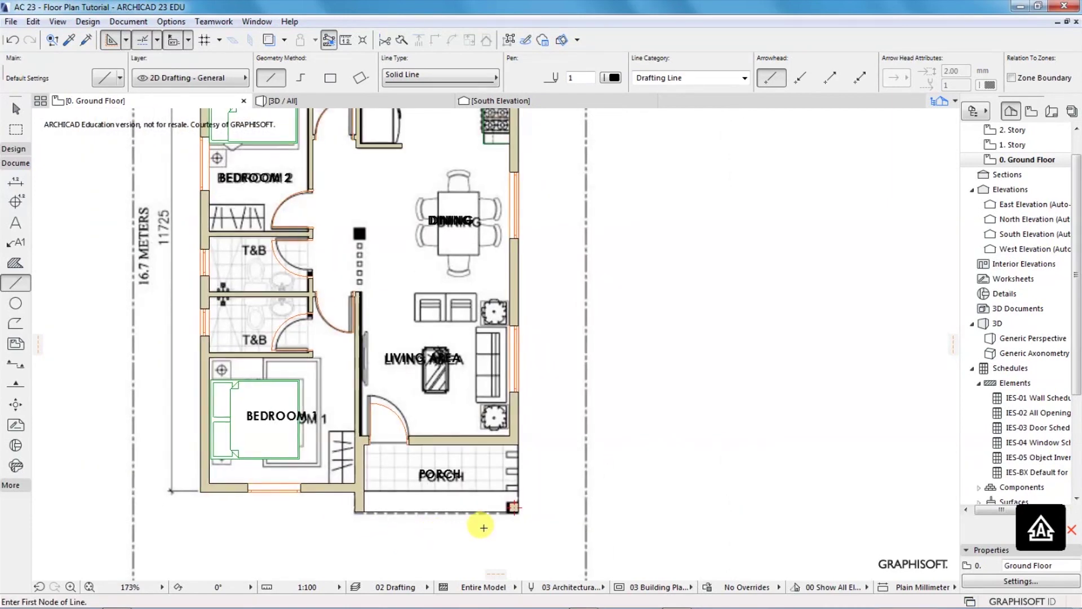
pyautogui.scroll(-2, 483, 528)
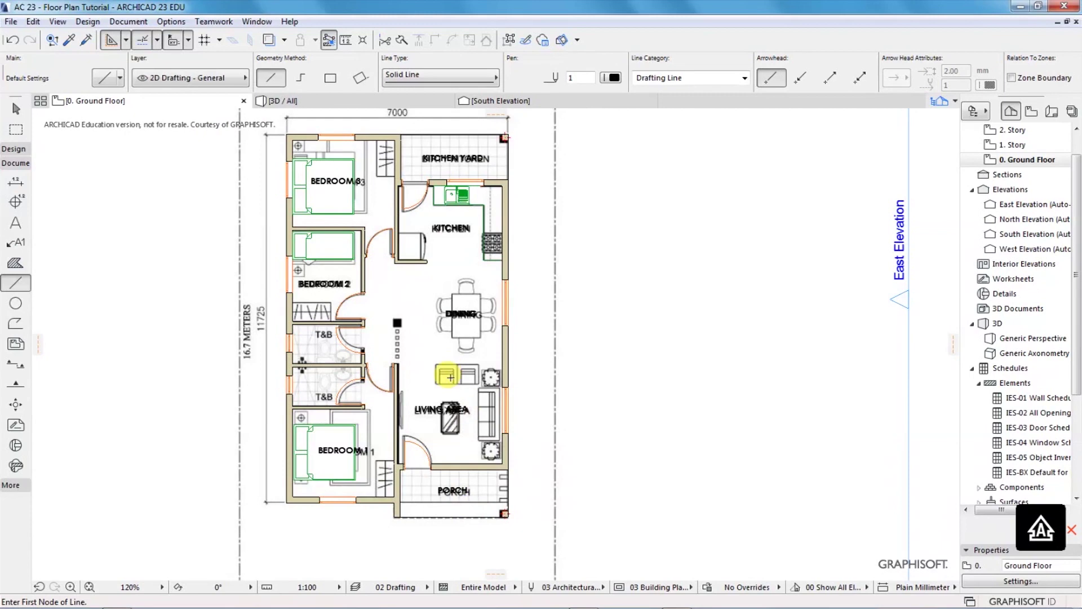
pyautogui.scroll(1, 479, 305)
pyautogui.scroll(6, 480, 304)
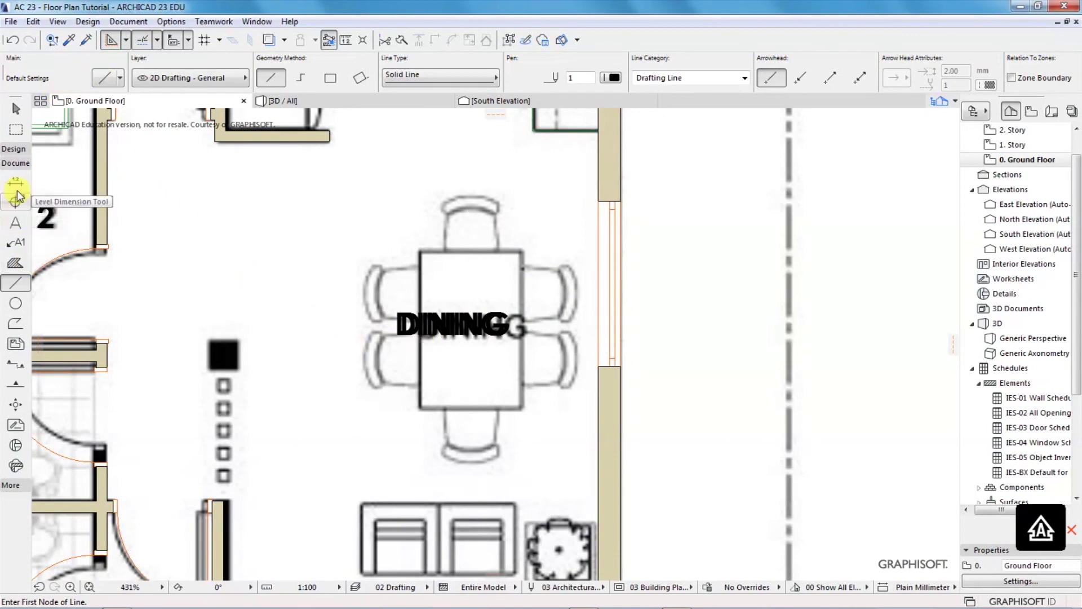
pyautogui.click(12, 149)
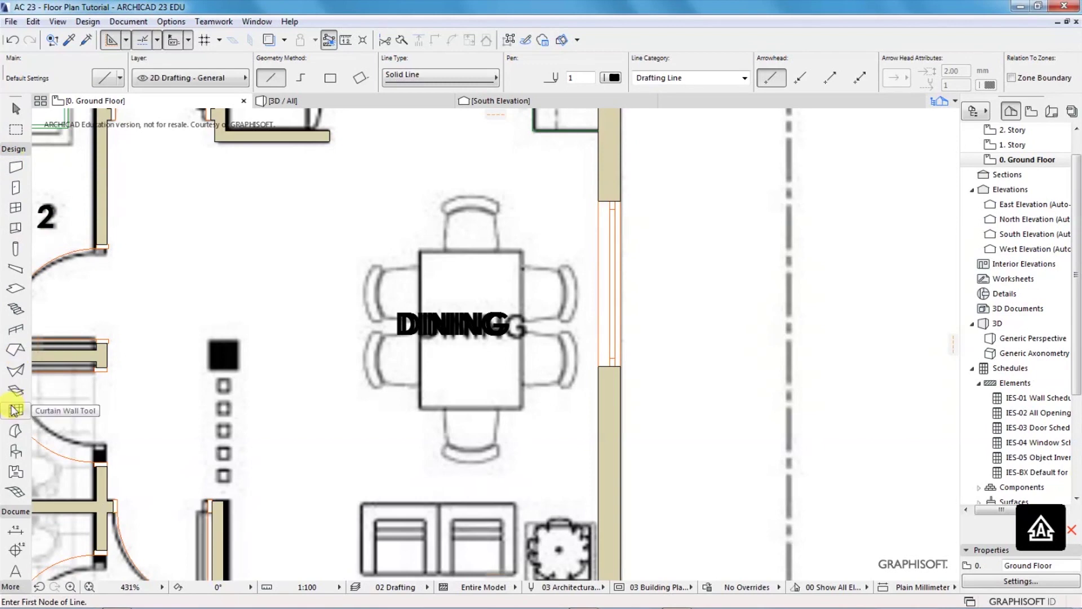
pyautogui.click(15, 452)
pyautogui.click(105, 79)
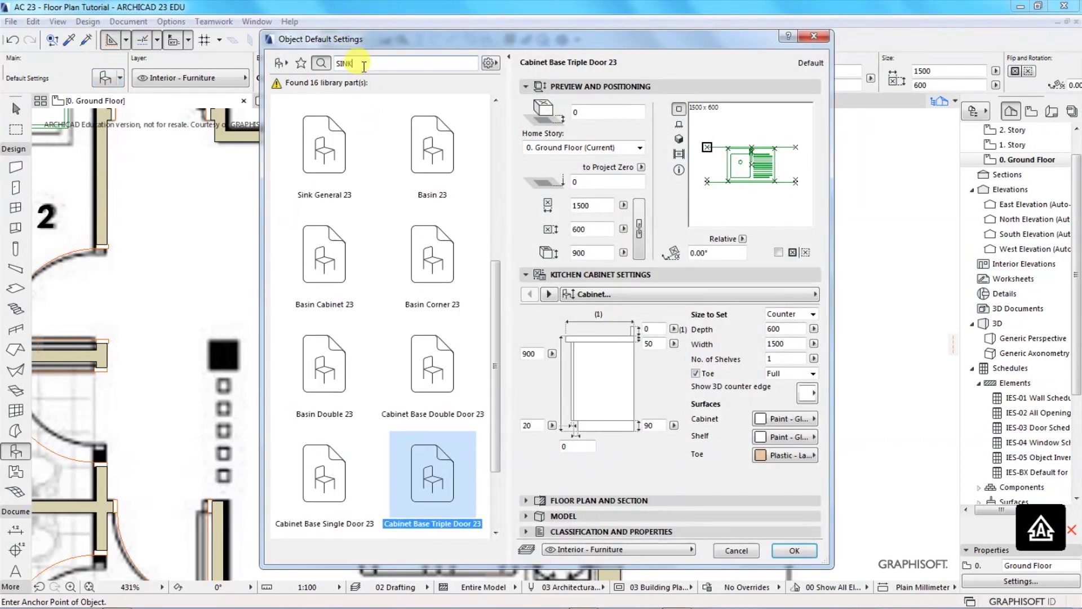
pyautogui.doubleClick(338, 63)
pyautogui.write('DI')
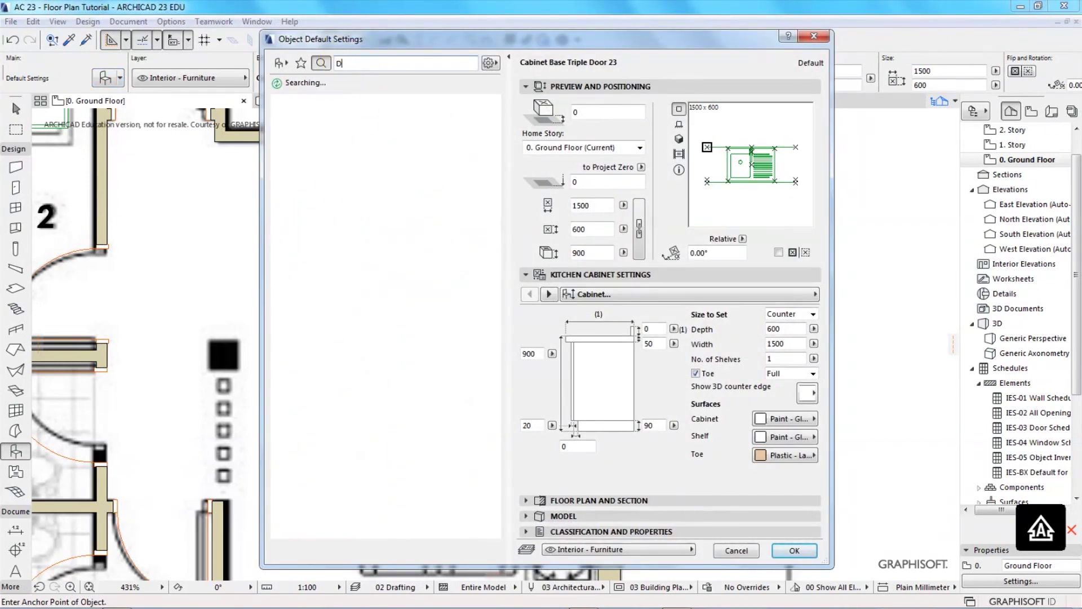
pyautogui.write('NING')
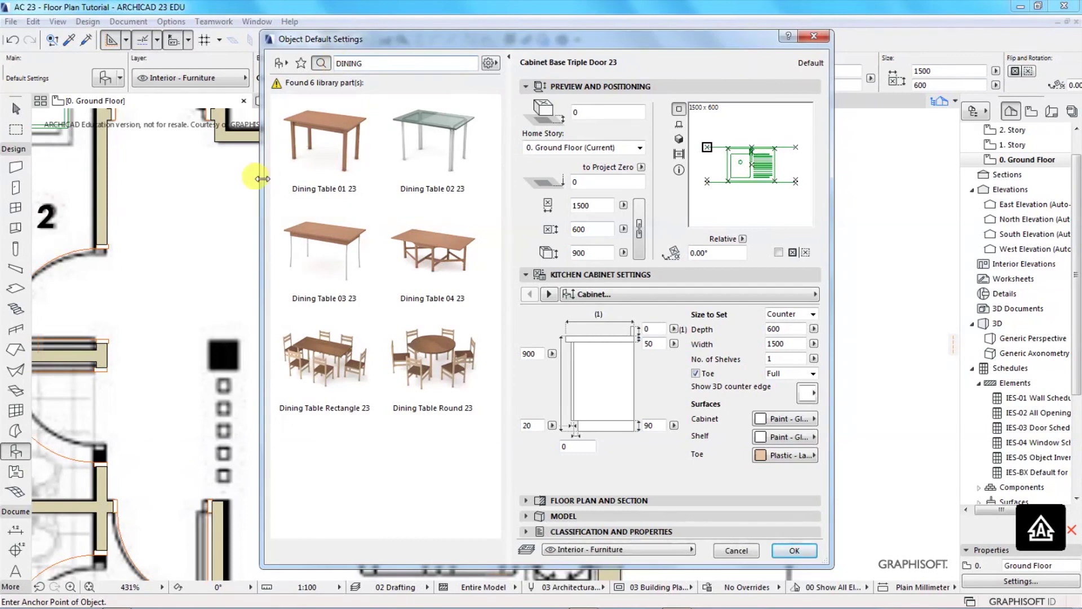
# - Choose Dining Table Rectangle 23 and place it in the dining area
pyautogui.click(330, 350)
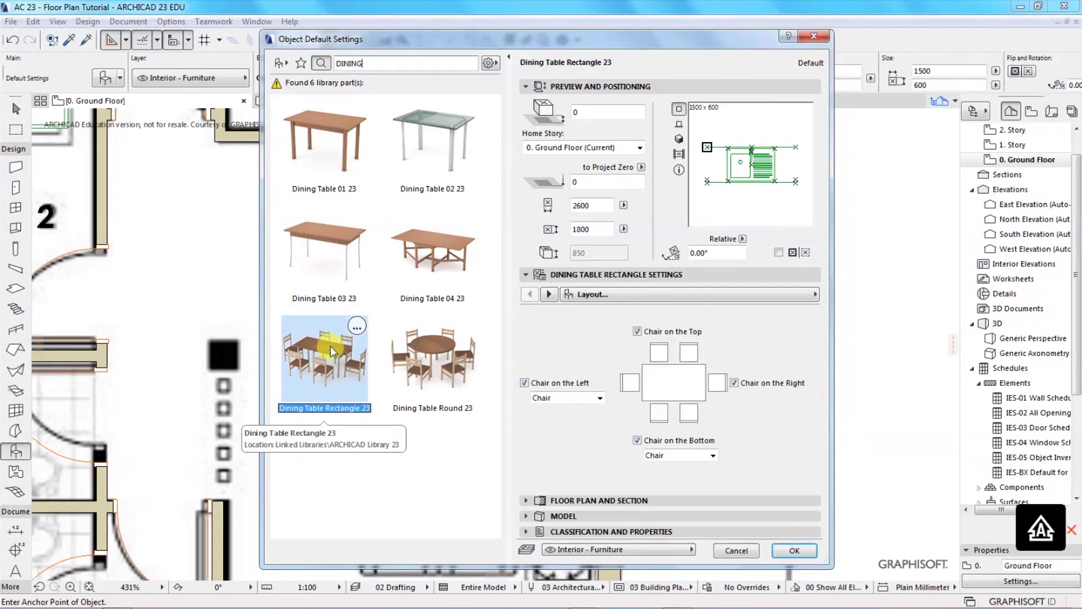
pyautogui.click(794, 551)
pyautogui.click(455, 324)
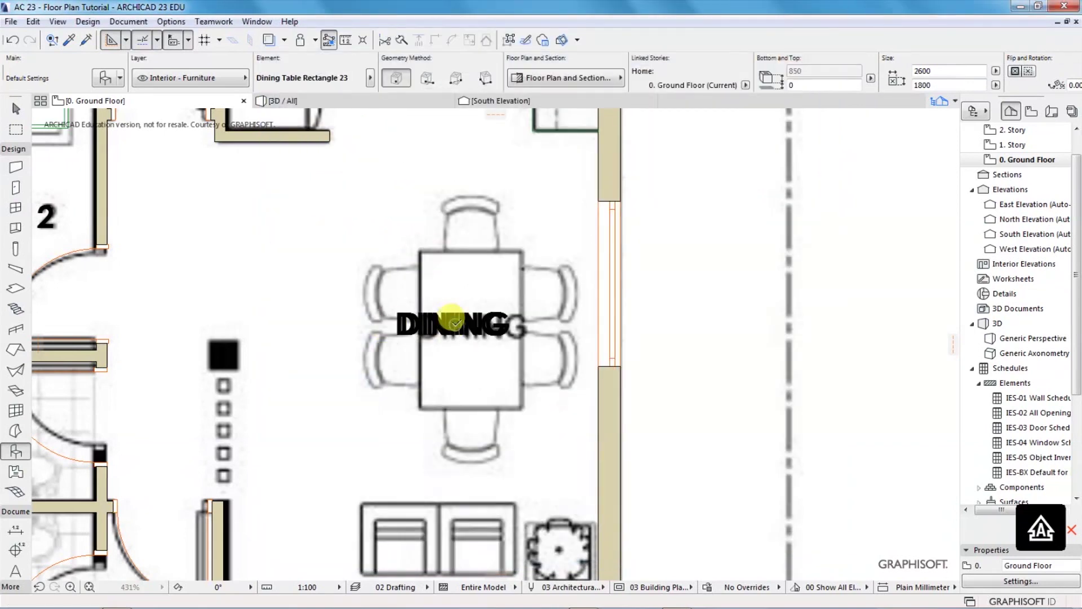
# - Rotate the placed dining table set 90° about its centre so its long side runs vertically on the plan
pyautogui.click(495, 418)
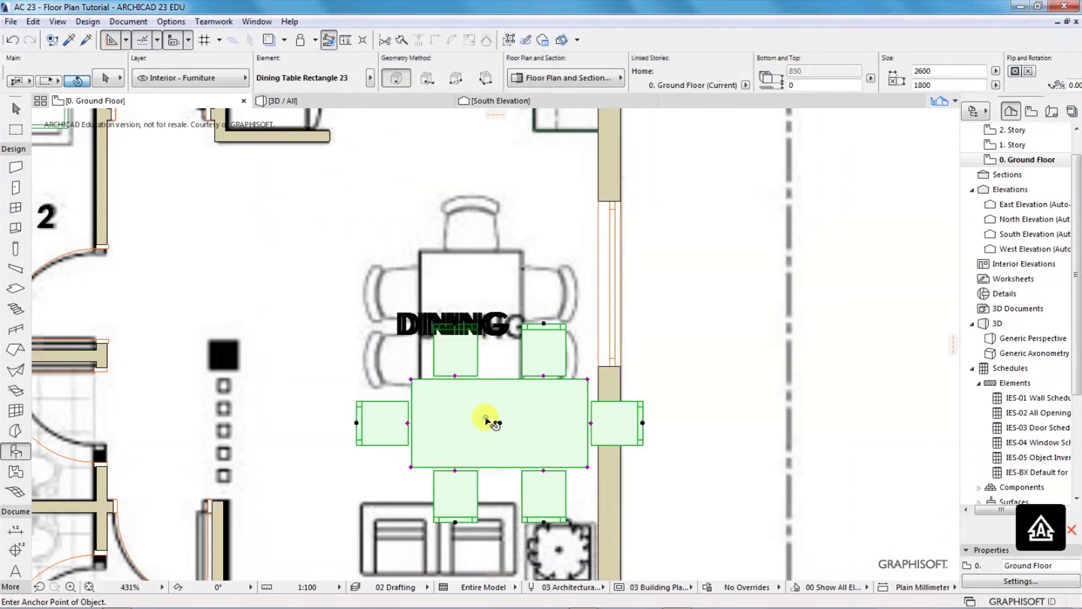
pyautogui.scroll(-3, 495, 420)
pyautogui.rightClick(496, 389)
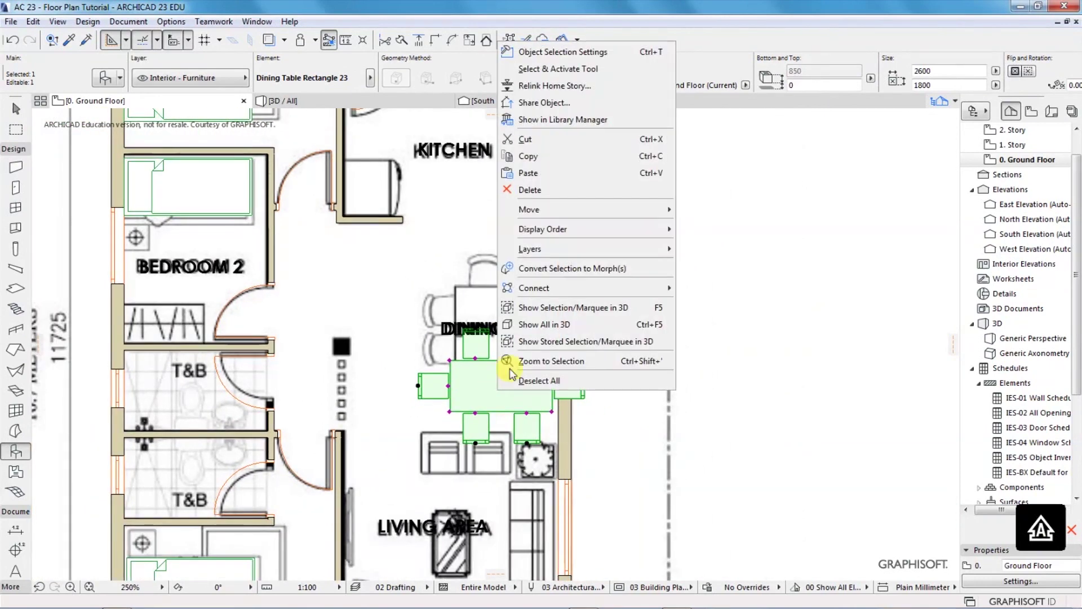
pyautogui.moveTo(648, 210)
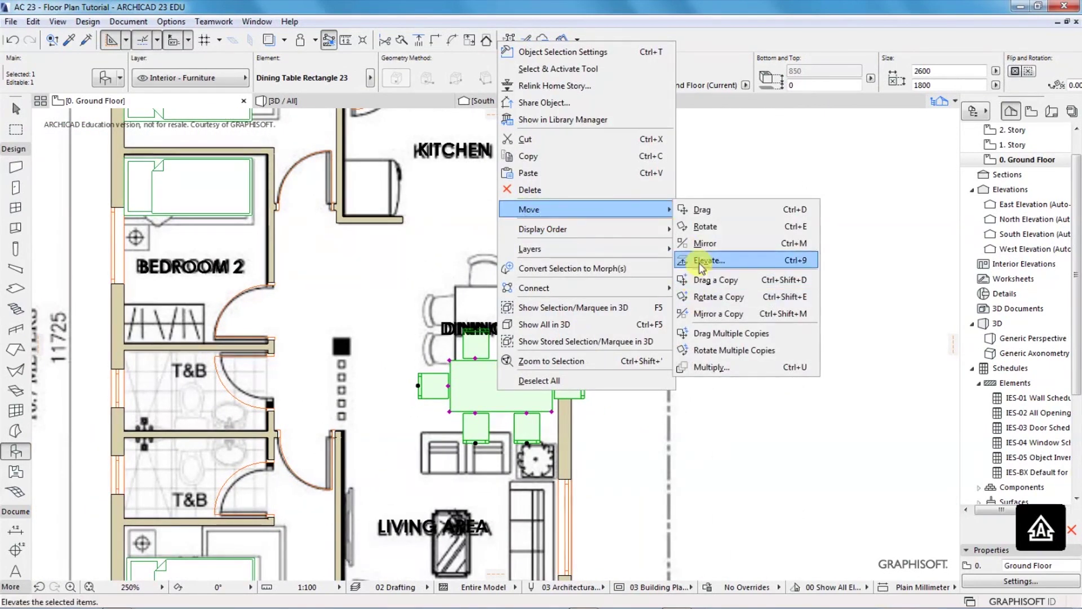
pyautogui.click(705, 226)
pyautogui.click(501, 385)
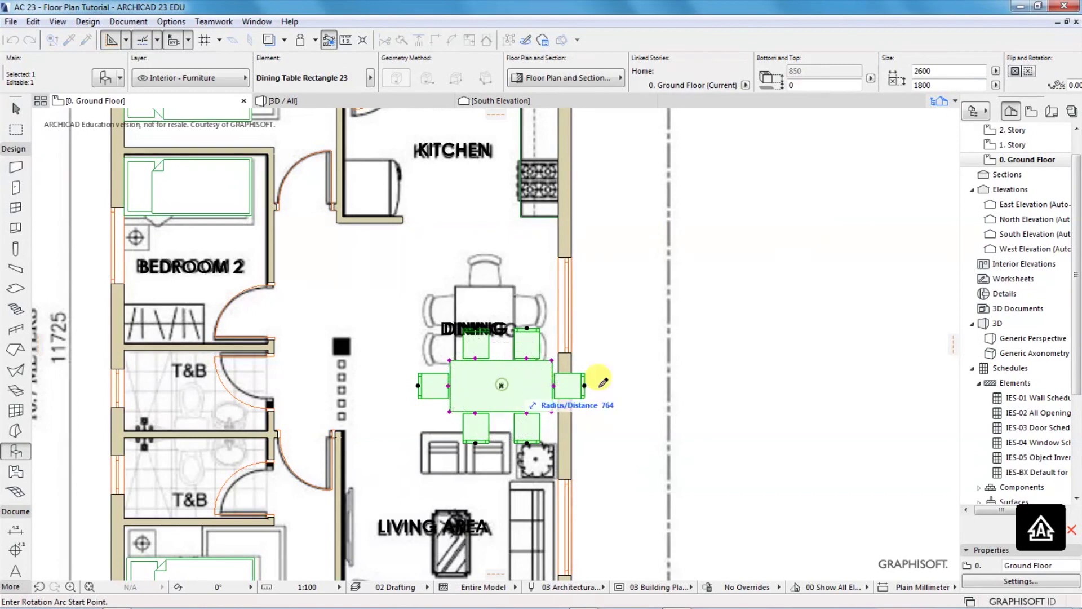
pyautogui.click(584, 385)
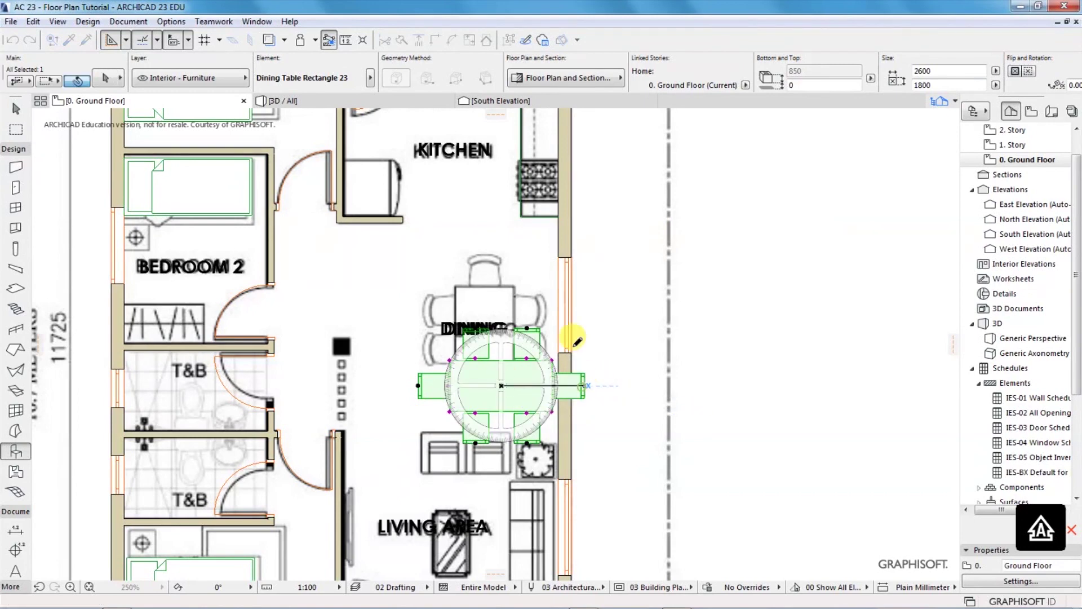
pyautogui.click(499, 281)
# - Move the dining table set by its end chair onto the matching chair of the traced dining set
pyautogui.hotkey('ctrl', 'd')
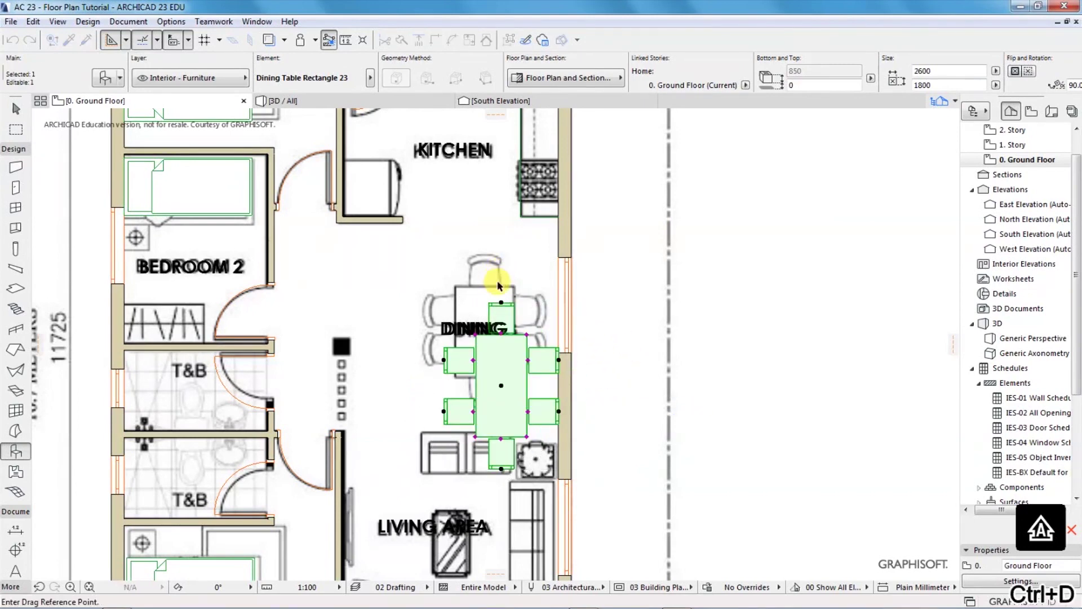
pyautogui.click(501, 303)
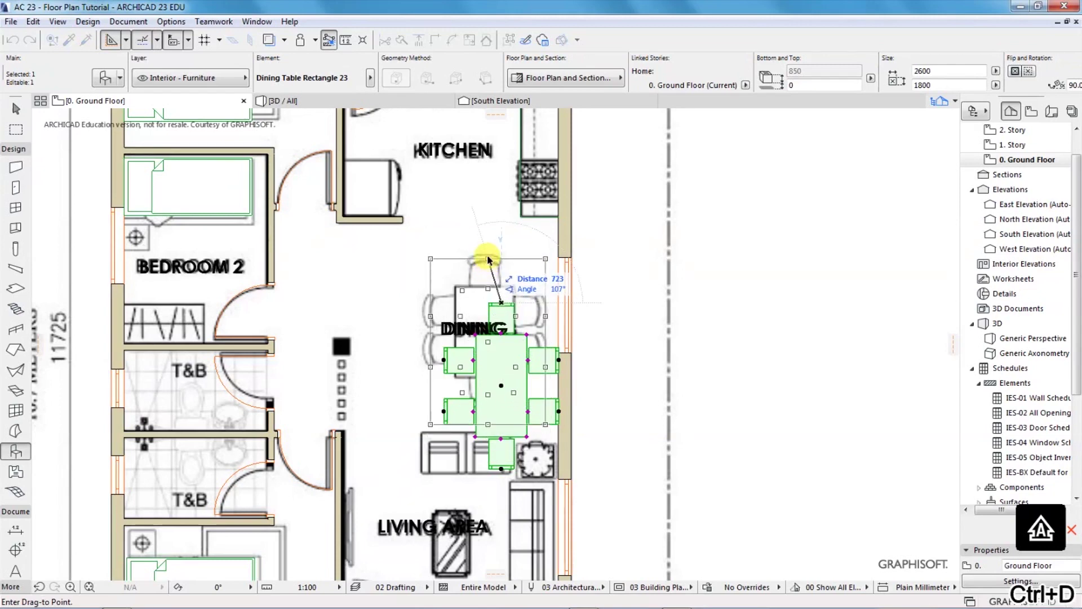
pyautogui.click(486, 257)
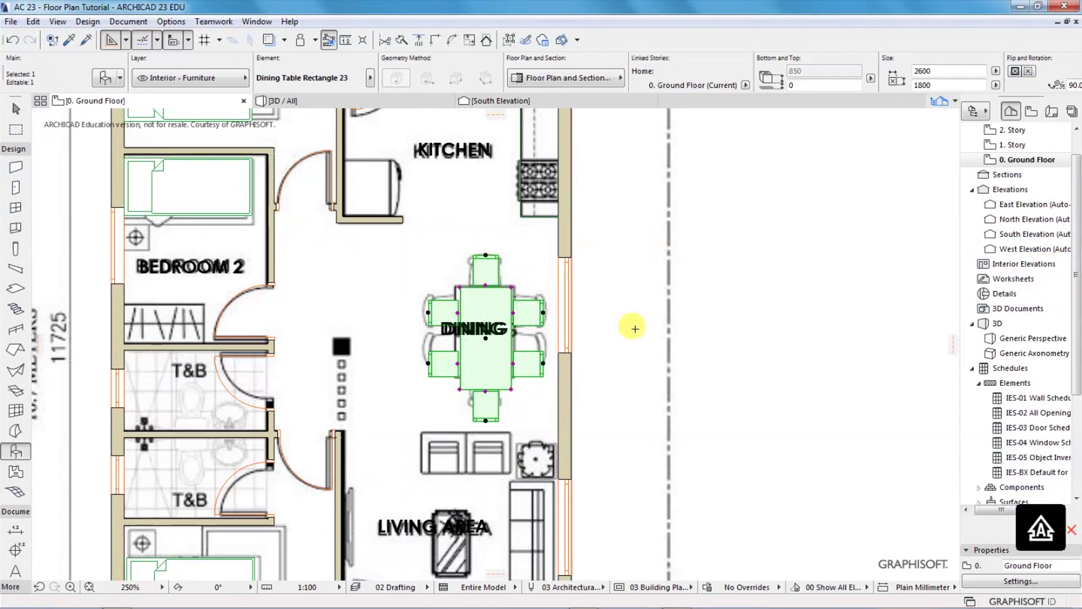
pyautogui.press('Escape')
# - Inspect the extended wall and the placed furniture in the 3D view from a higher angle
pyautogui.scroll(-5, 509, 246)
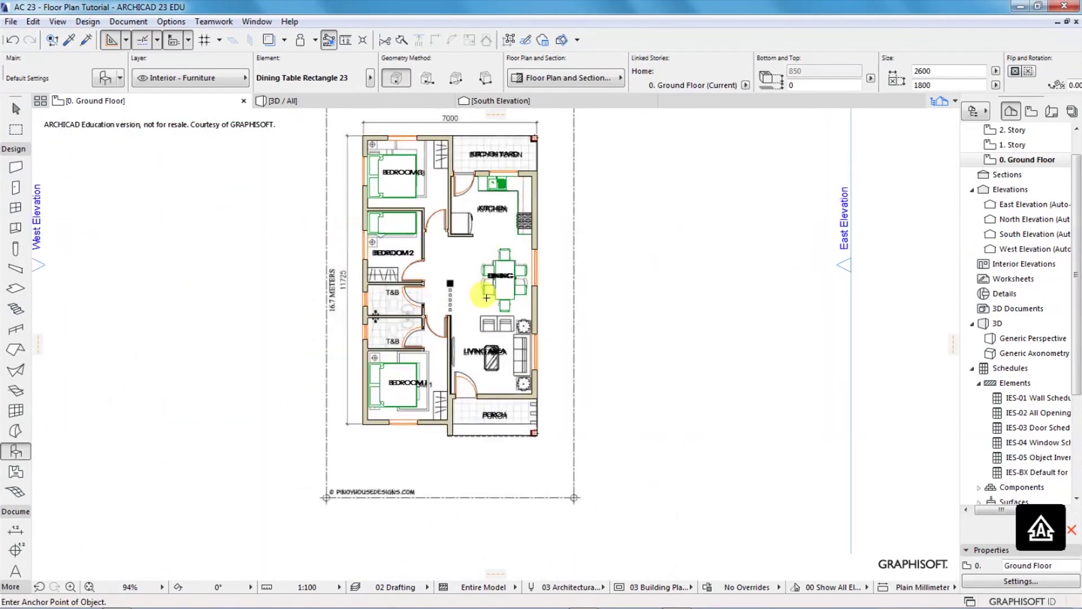
pyautogui.click(285, 100)
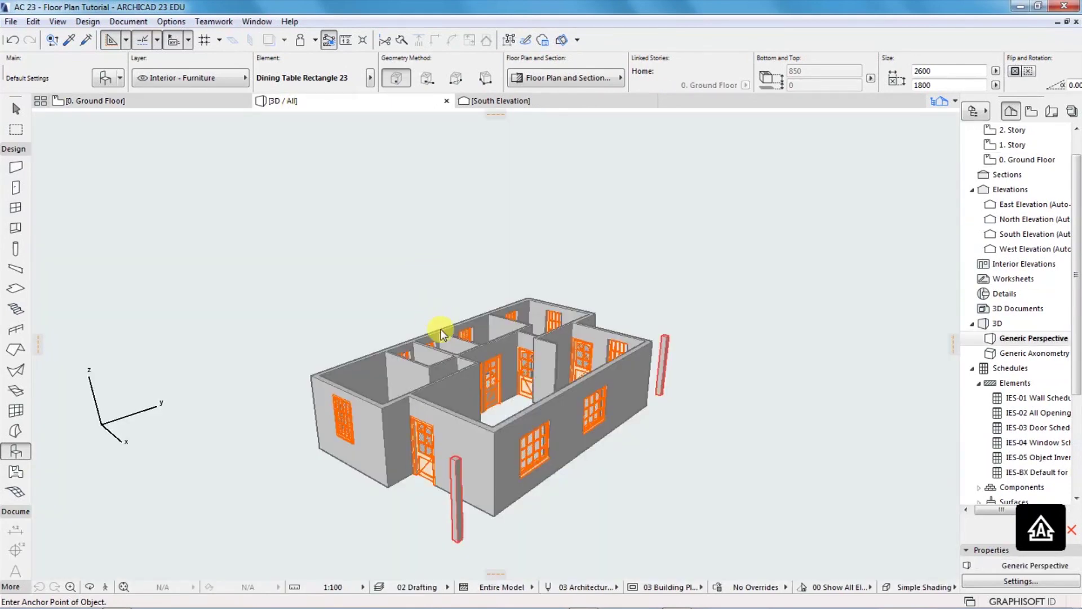
pyautogui.press('o')
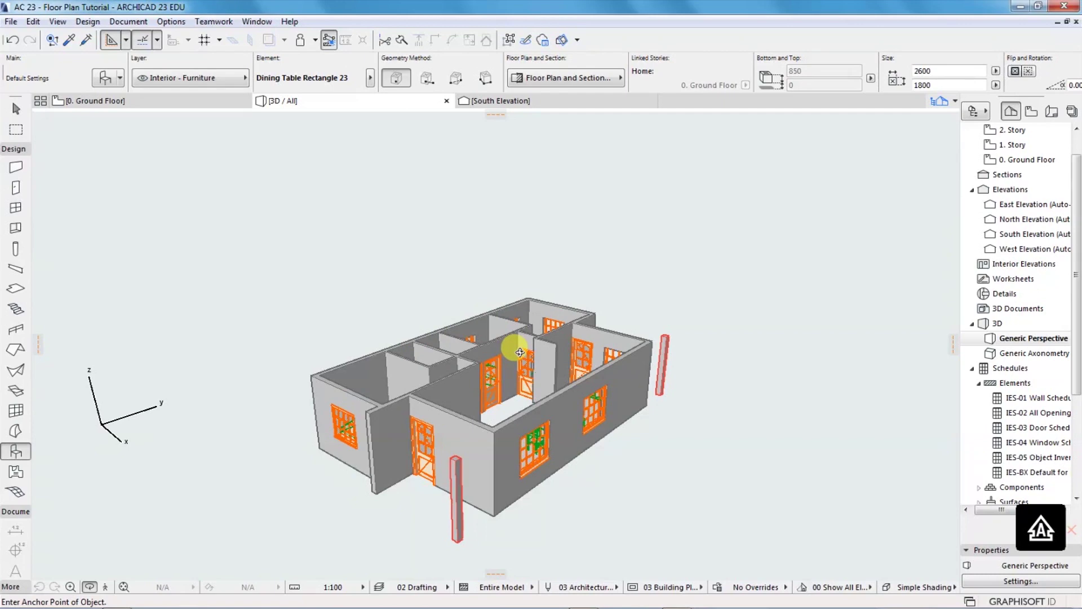
pyautogui.moveTo(519, 352); pyautogui.dragTo(551, 429)
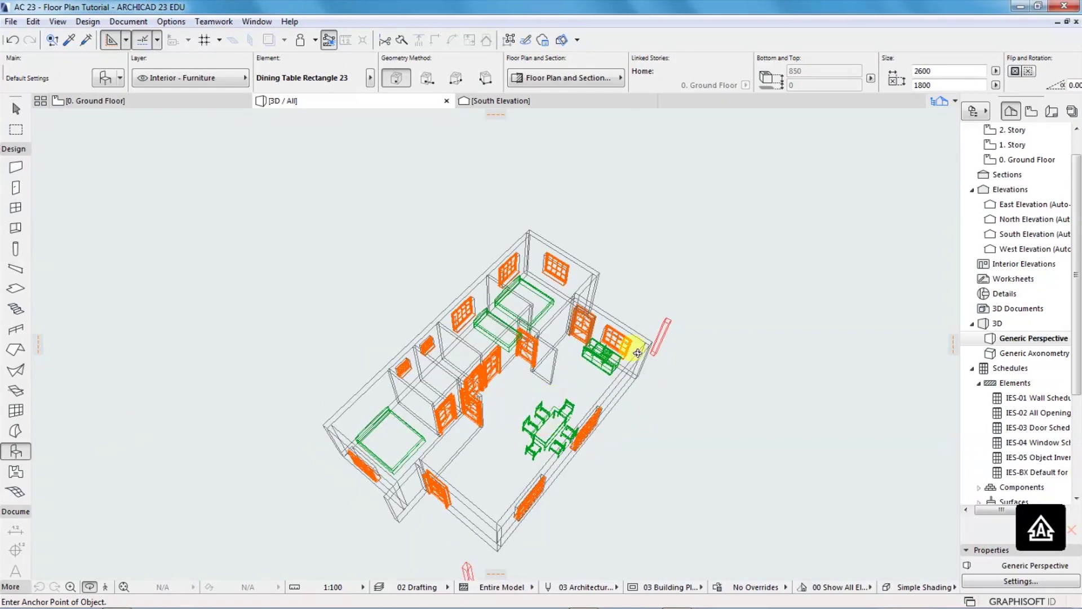
pyautogui.press('Escape')
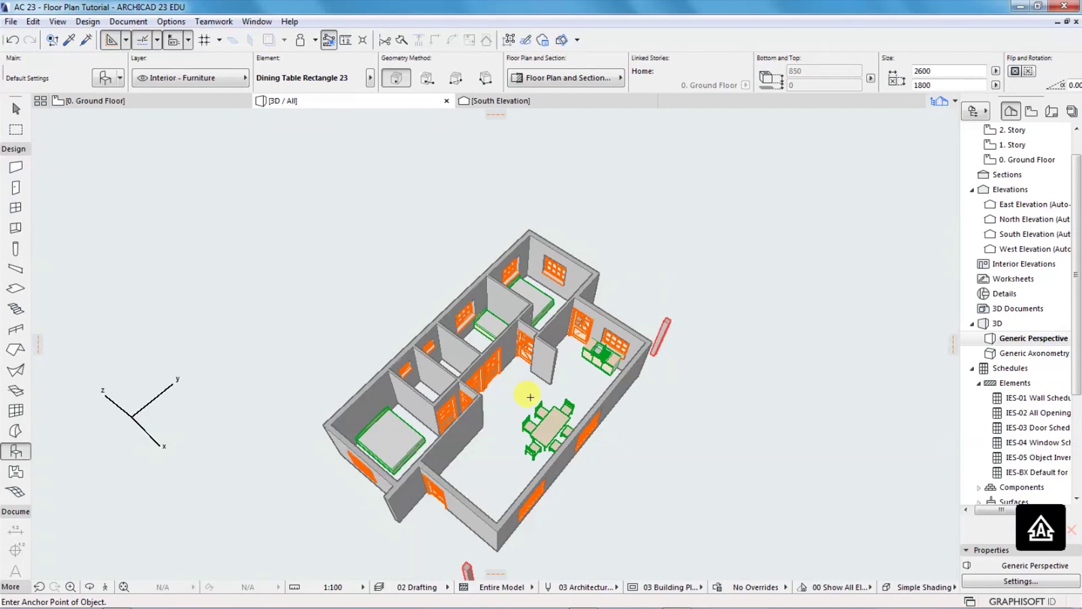
# - Return to the ground floor plan and search the object library for "LAYOUT"
pyautogui.click(104, 105)
pyautogui.scroll(-3, 414, 294)
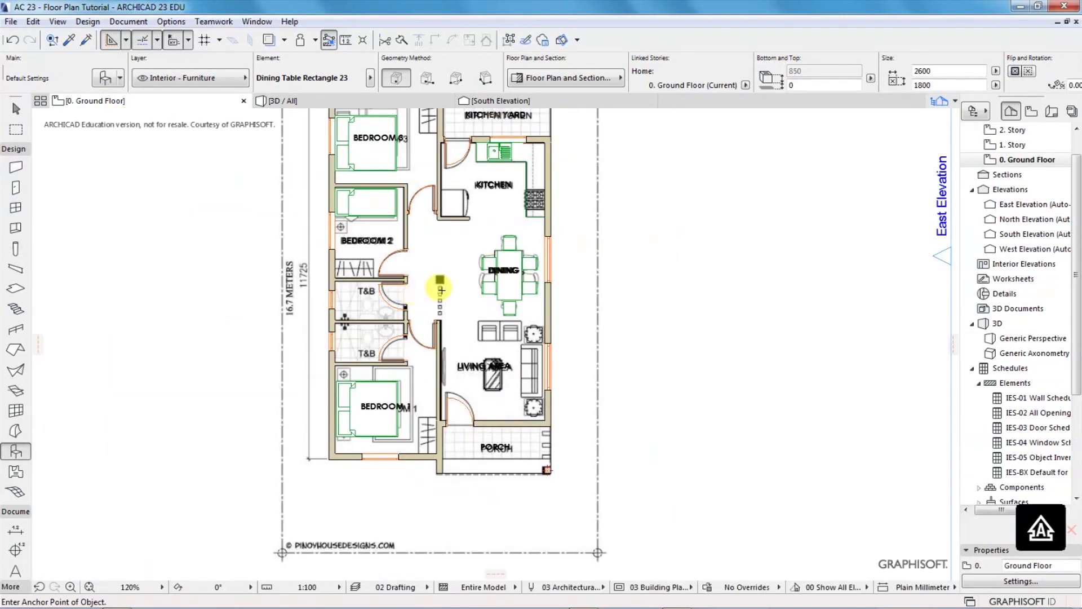
pyautogui.scroll(3, 490, 367)
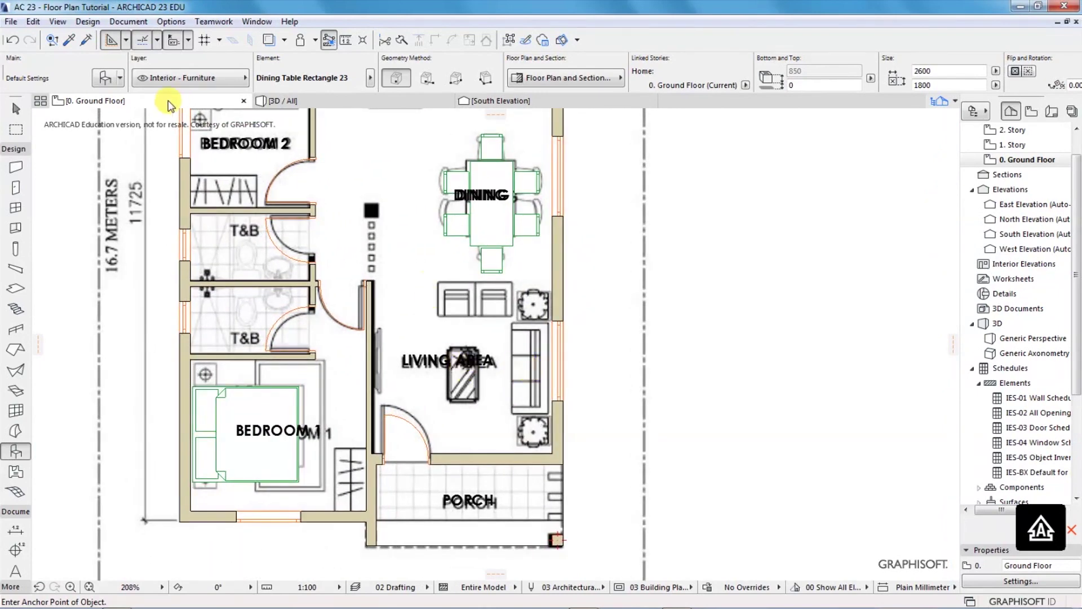
pyautogui.hotkey('ctrl', 't')
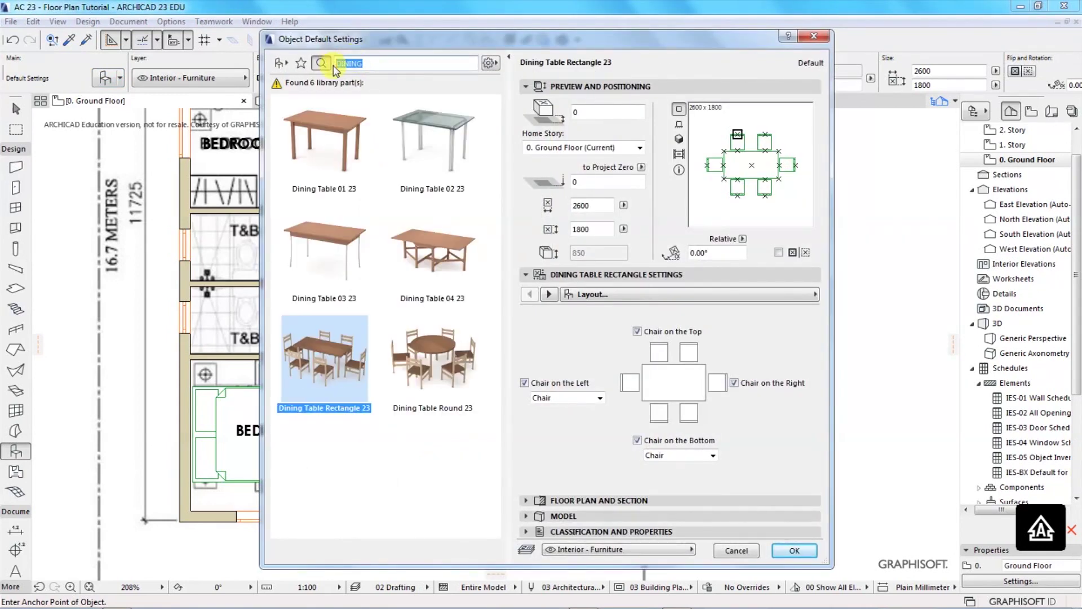
pyautogui.write('Li')
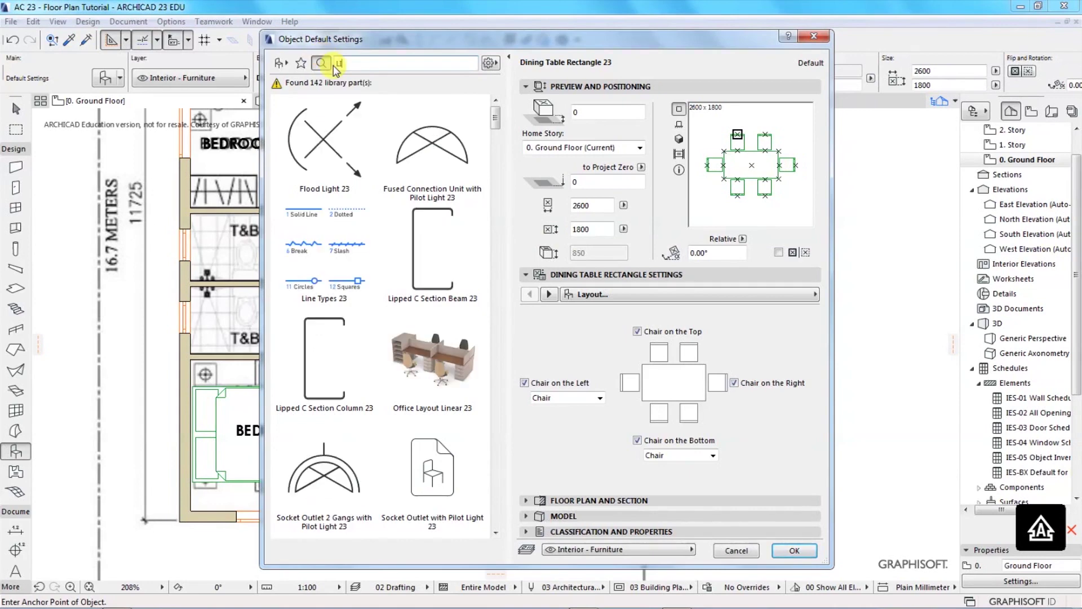
pyautogui.press('BackSpace')
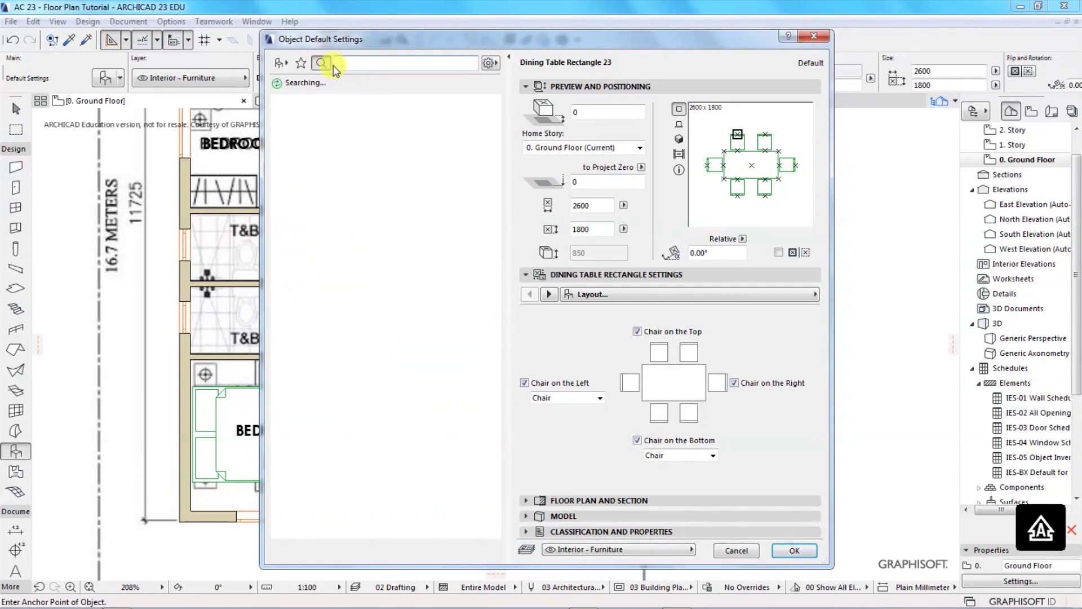
pyautogui.write('Layout')
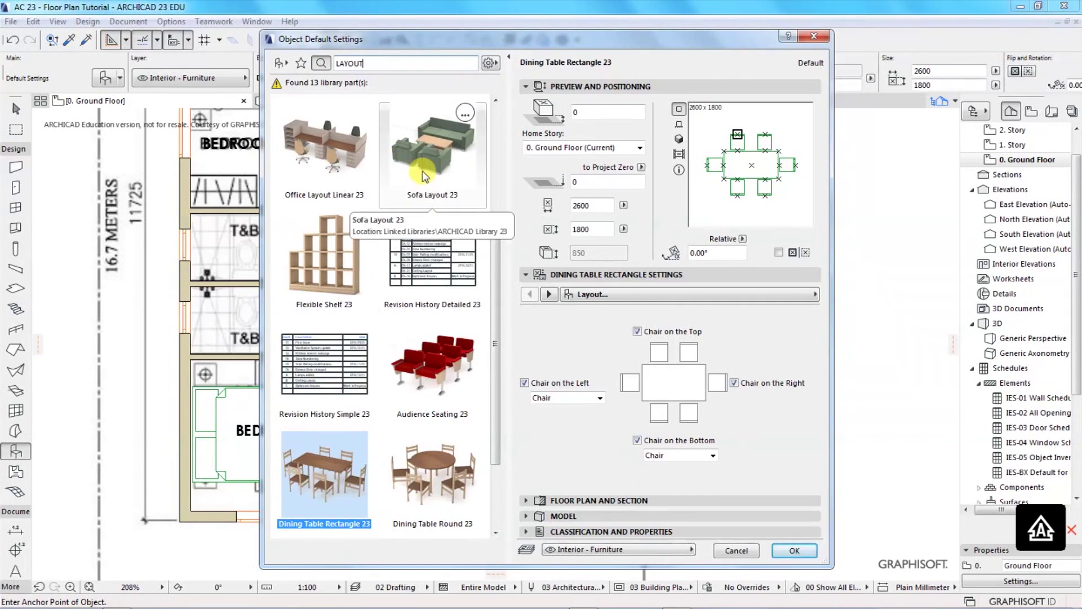
# - Choose Sofa Layout 23 and place it in the middle of the living area
pyautogui.click(419, 154)
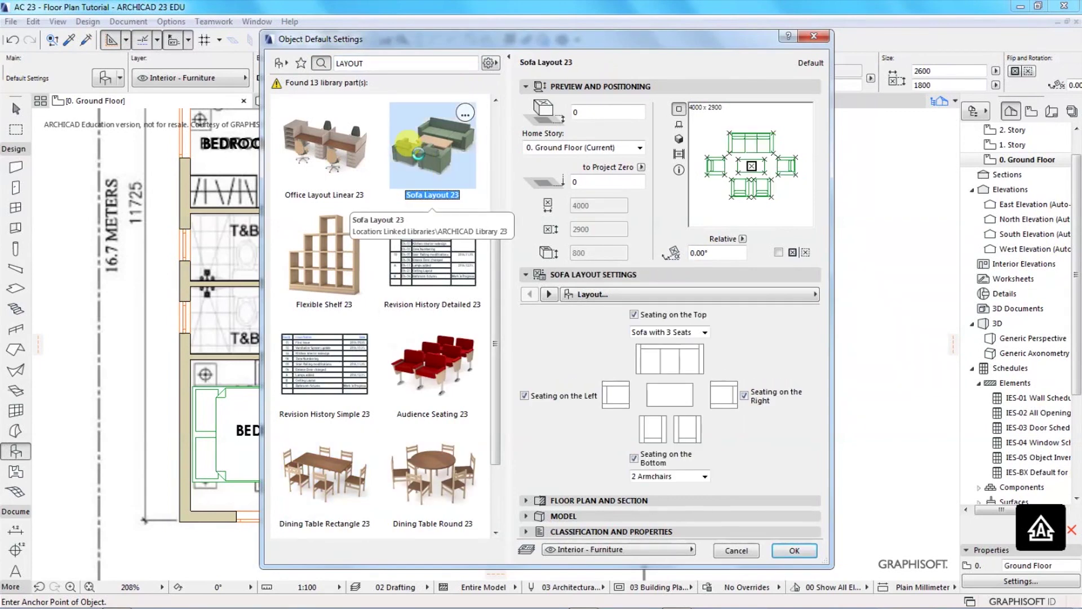
pyautogui.click(791, 552)
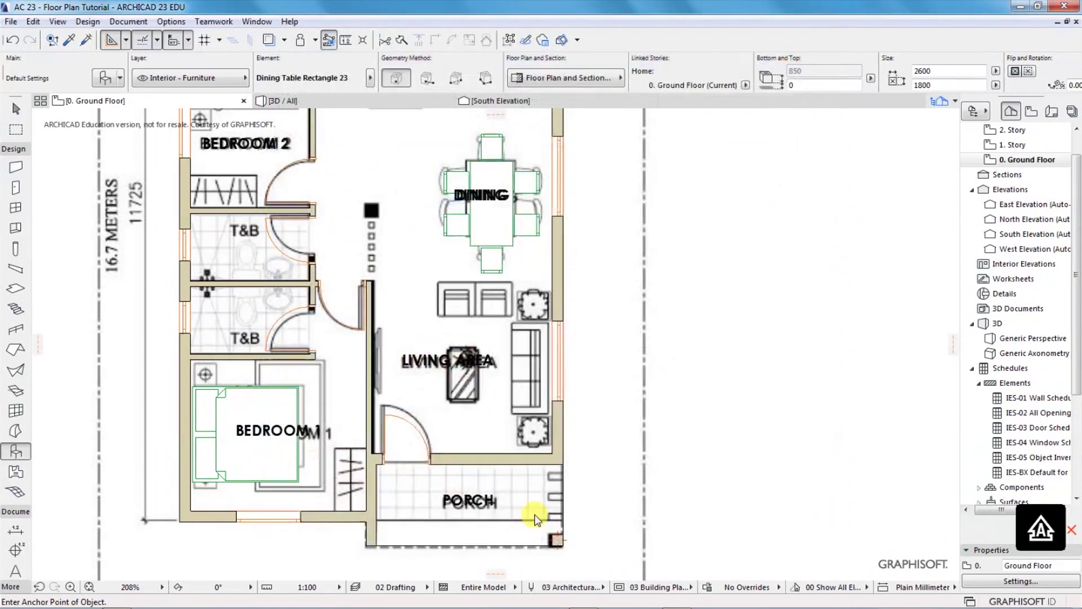
pyautogui.click(475, 359)
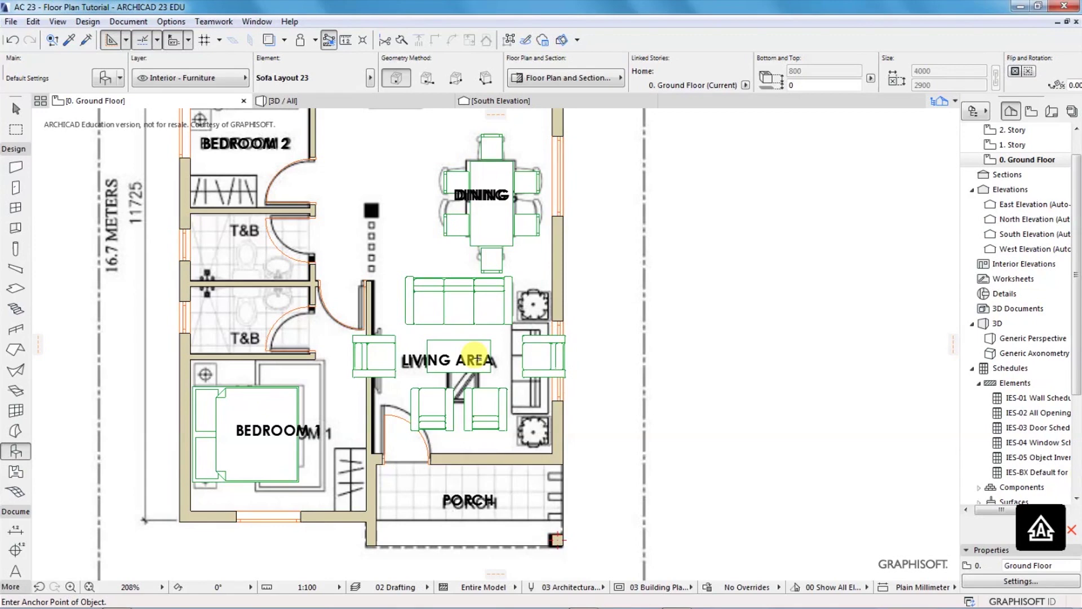
# - Rotate the sofa layout 90° clockwise about the centre of its coffee table so the three-seat sofa stands on the window side
pyautogui.moveTo(586, 605)
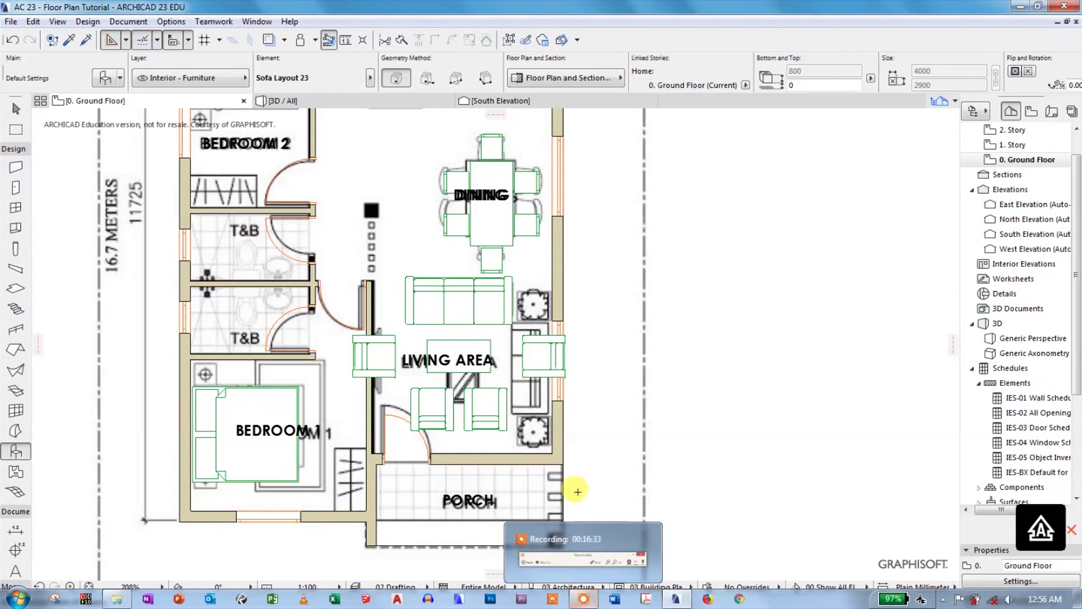
pyautogui.keyDown('shift'); pyautogui.click(458, 328); pyautogui.keyUp('shift')
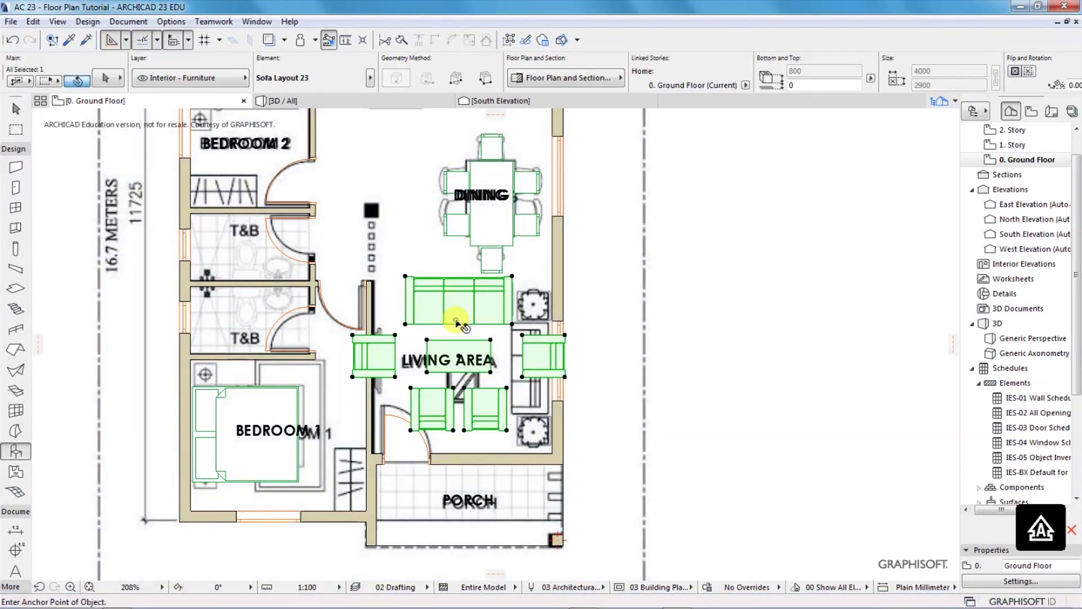
pyautogui.rightClick(459, 361)
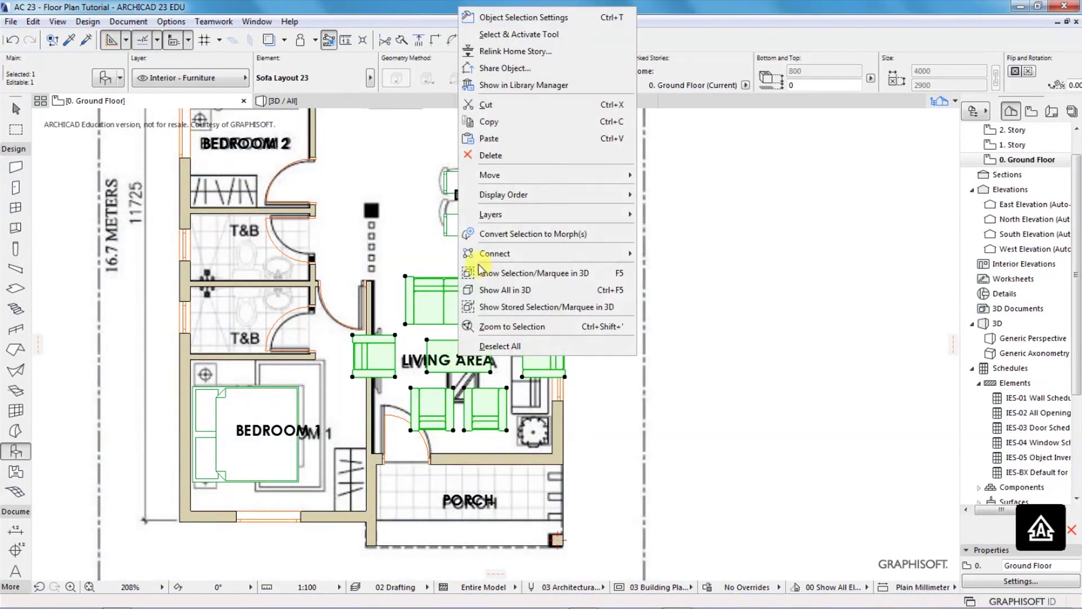
pyautogui.moveTo(486, 176)
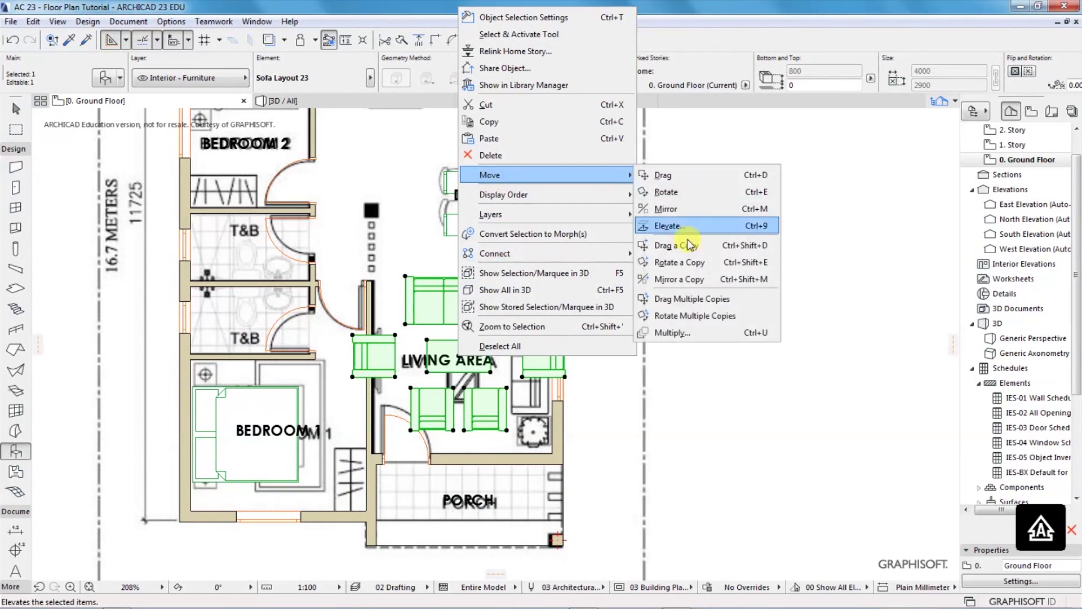
pyautogui.click(666, 192)
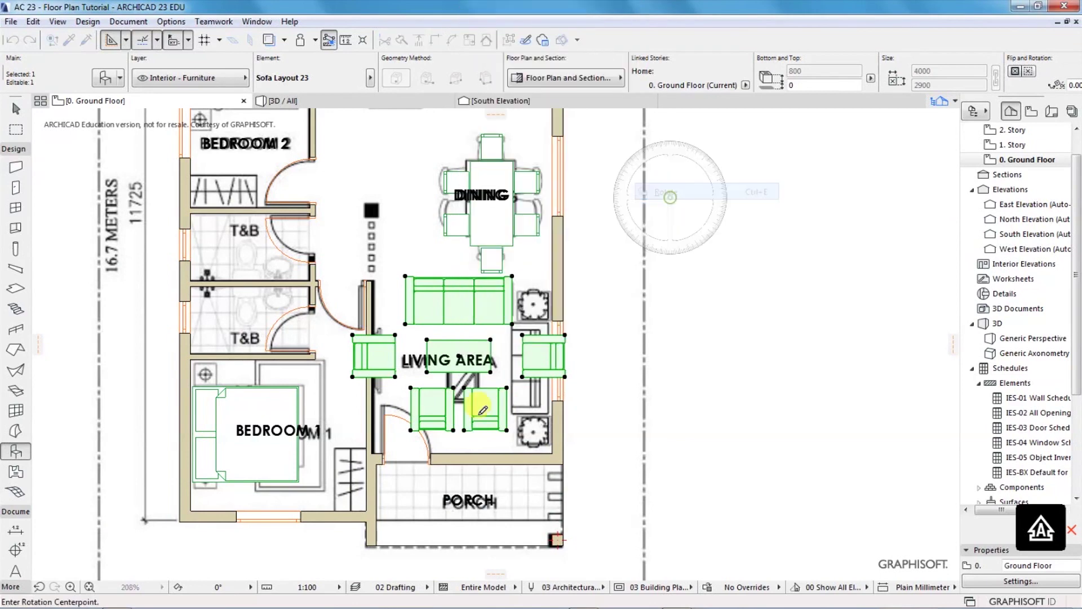
pyautogui.click(459, 356)
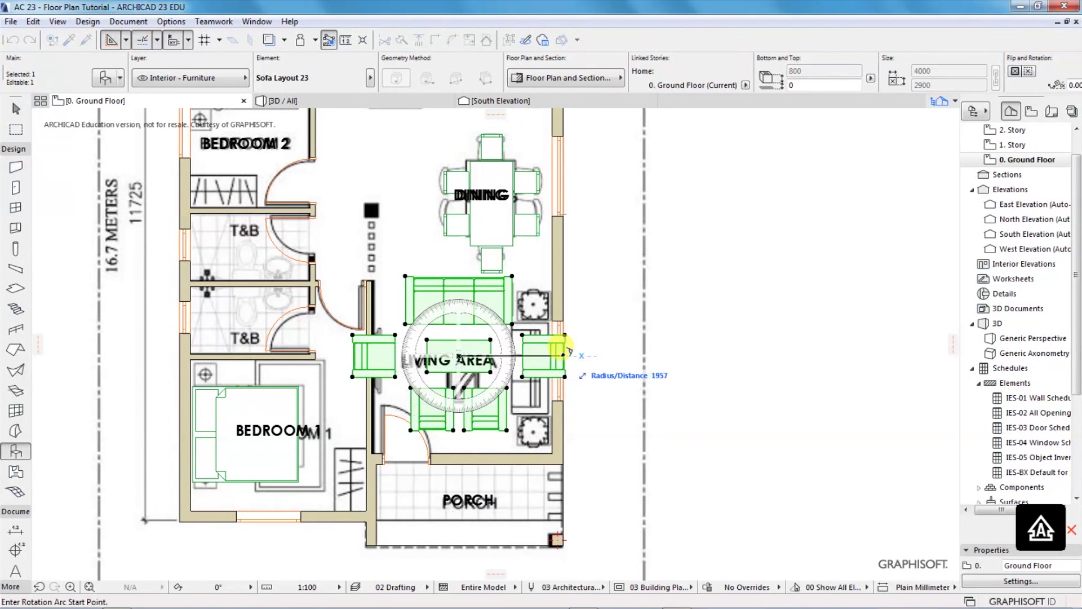
pyautogui.click(564, 350)
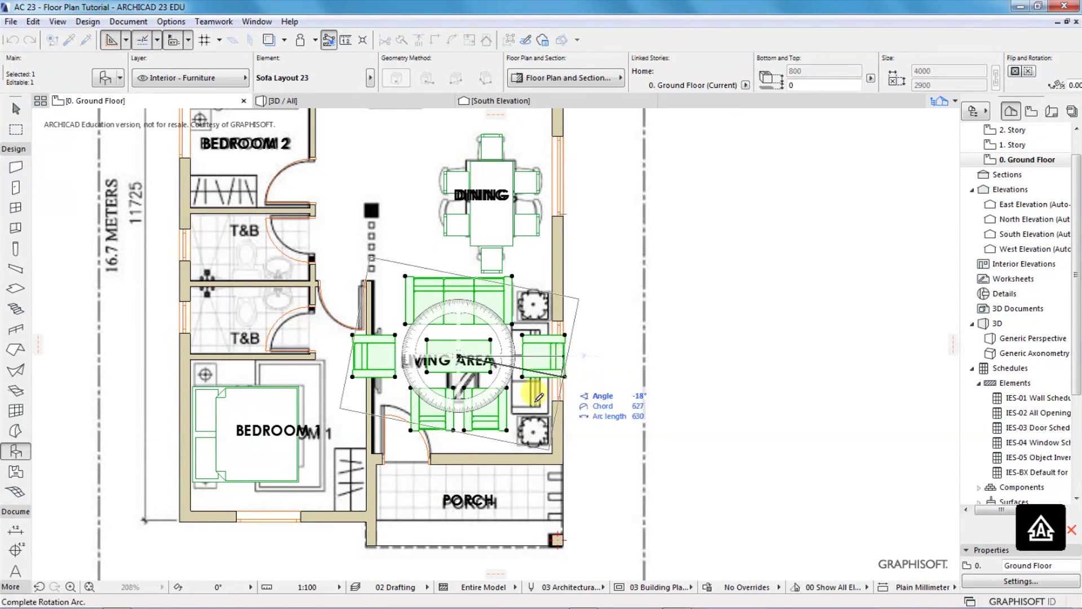
pyautogui.click(464, 421)
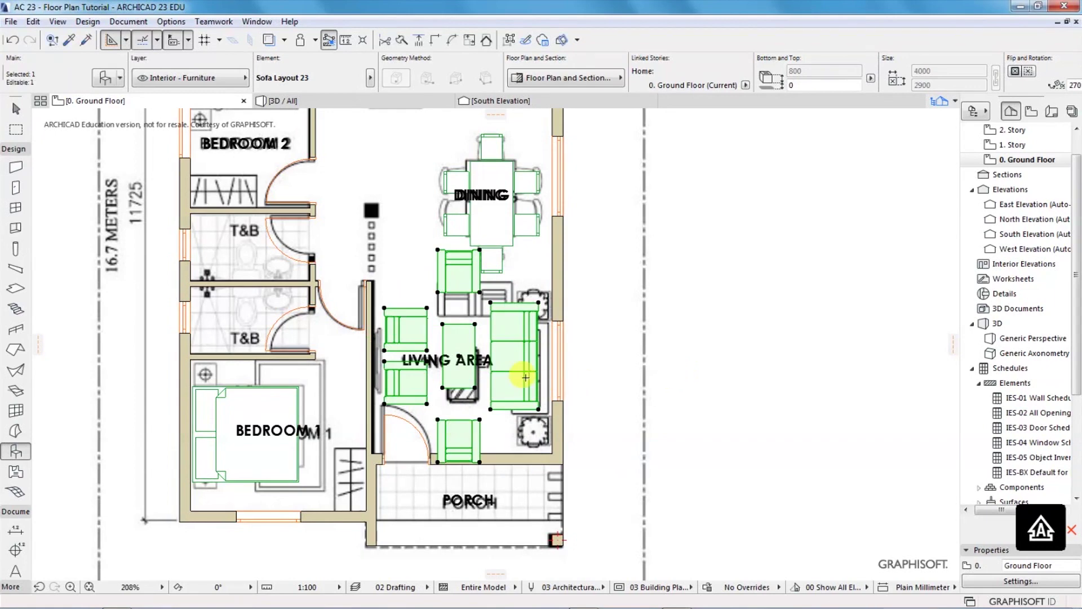
# - Move the sofa layout 800 mm toward the porch, then shift it slightly by its sofa corner toward the window-side wall
pyautogui.scroll(2, 525, 372)
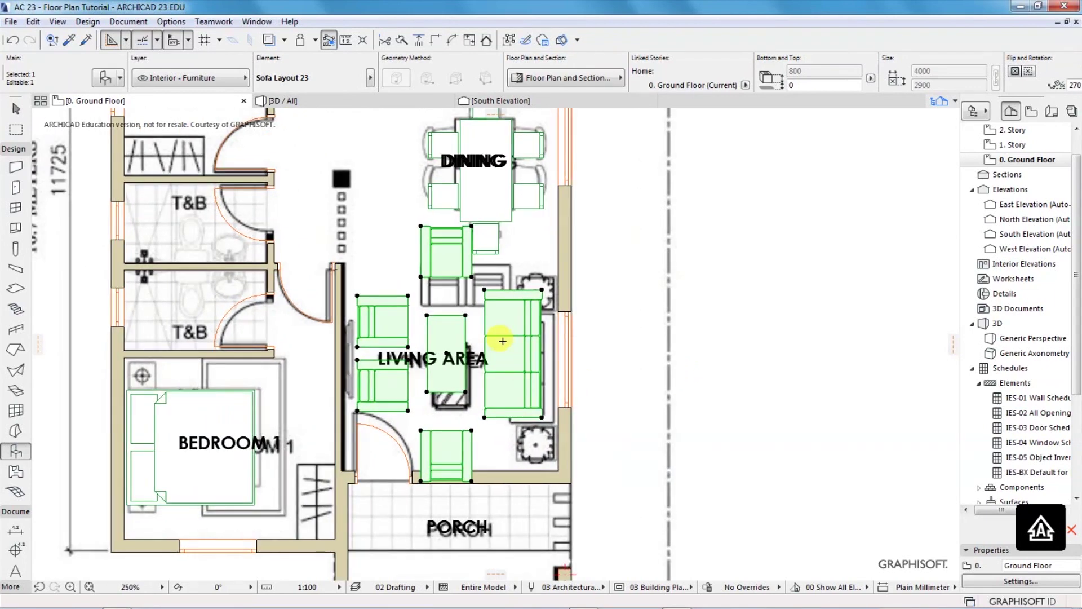
pyautogui.hotkey('ctrl', 'd')
pyautogui.click(471, 227)
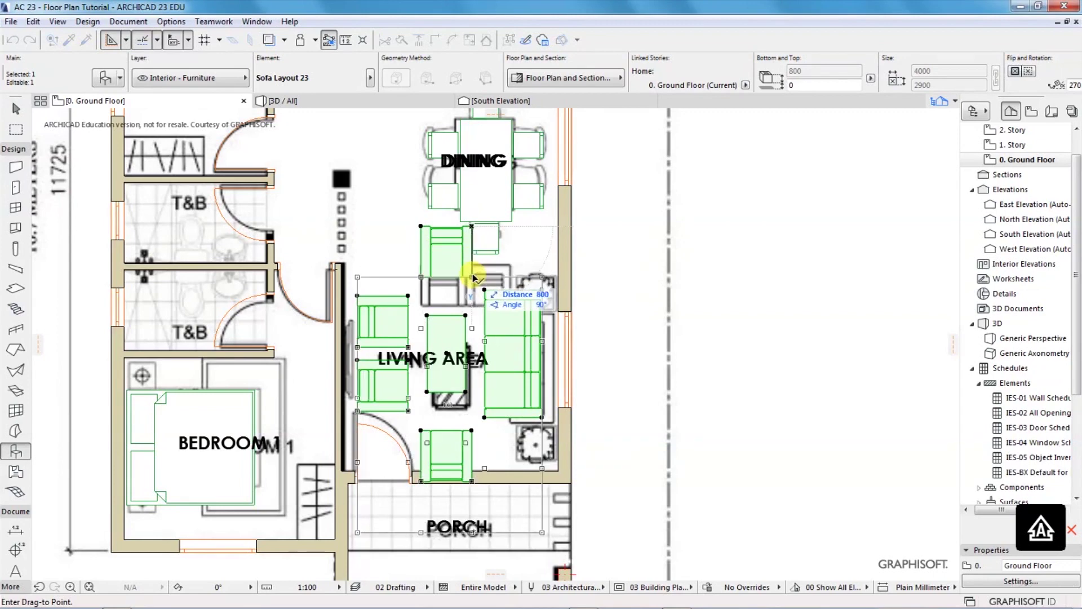
pyautogui.click(473, 276)
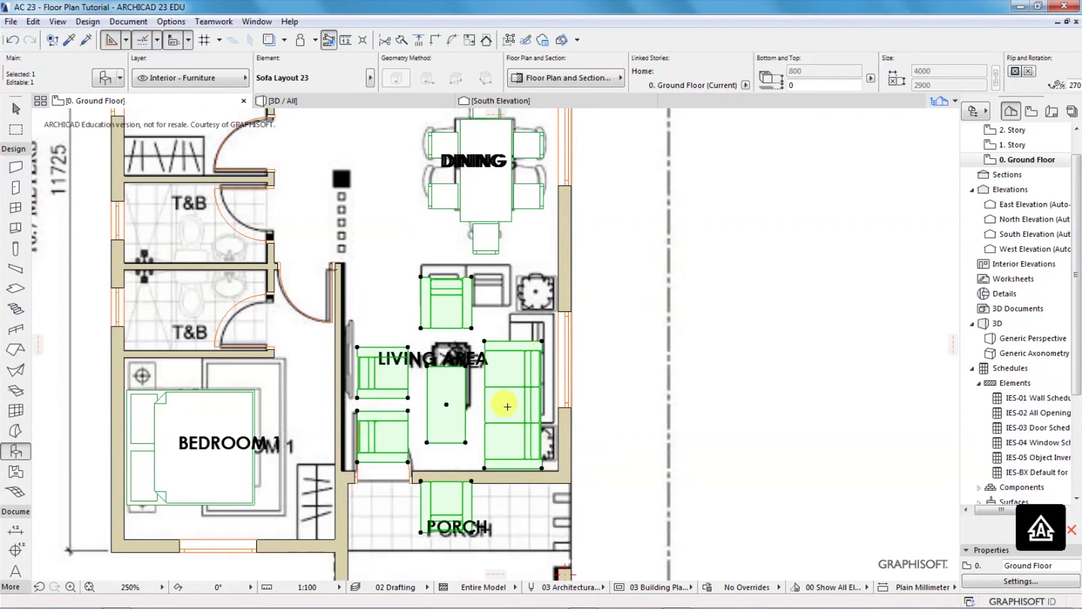
pyautogui.hotkey('ctrl', 'd')
pyautogui.scroll(2, 546, 471)
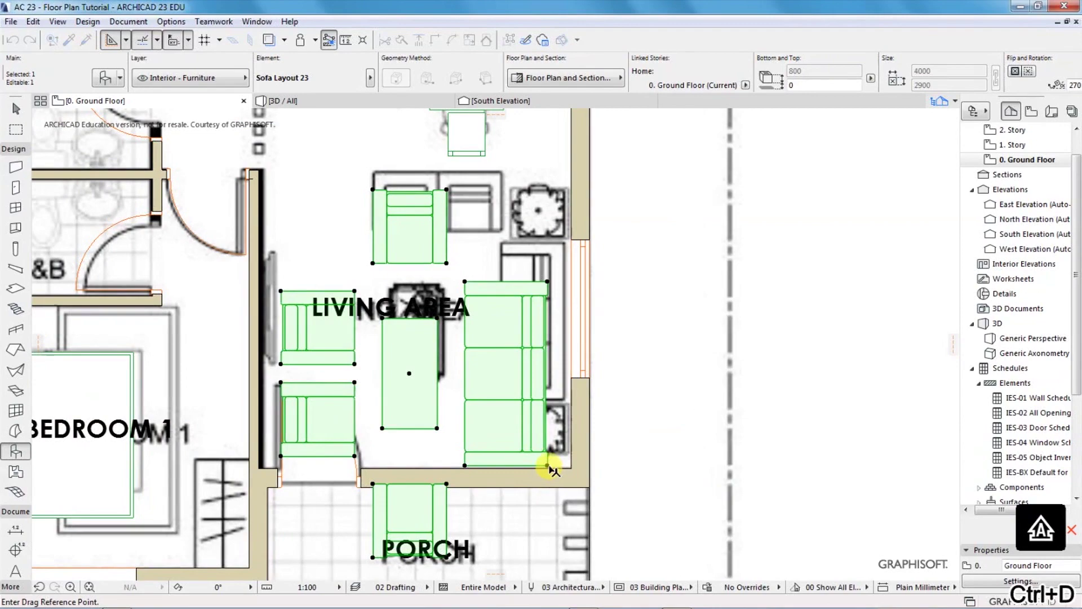
pyautogui.click(548, 466)
pyautogui.click(557, 457)
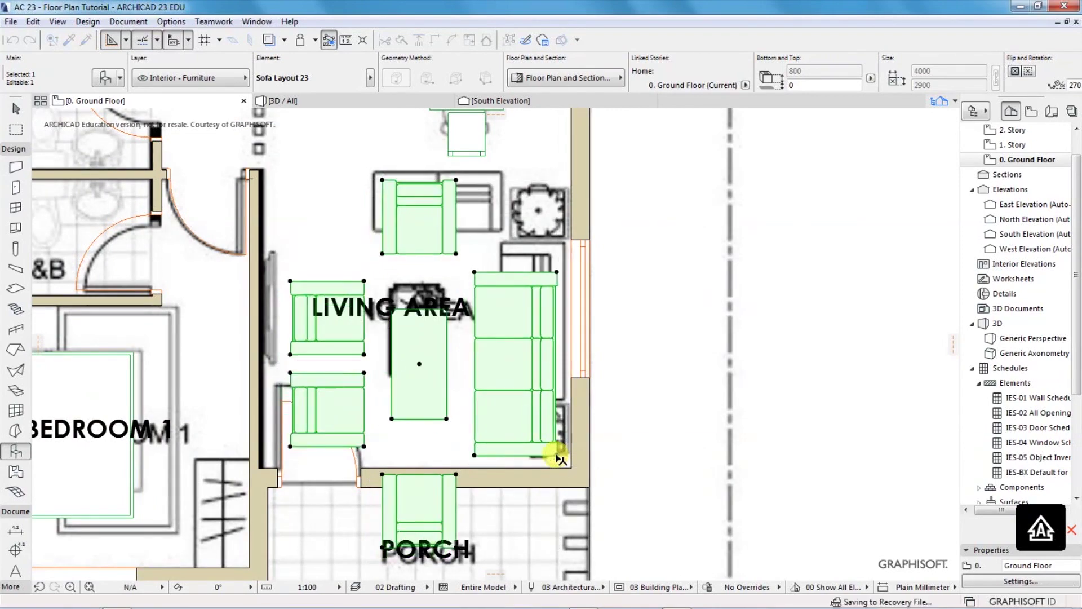
pyautogui.scroll(-2, 485, 336)
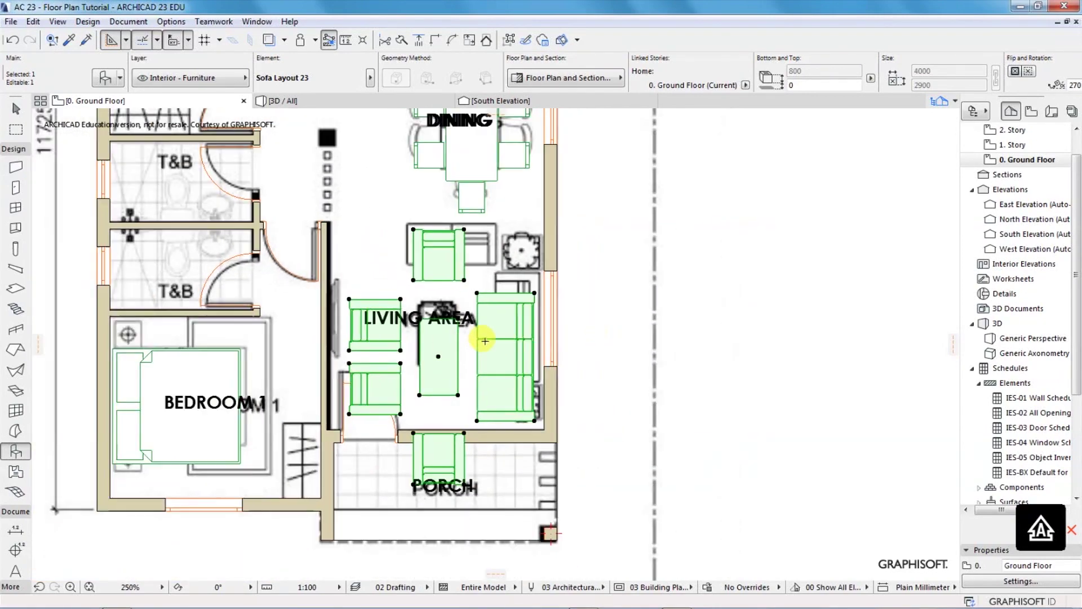
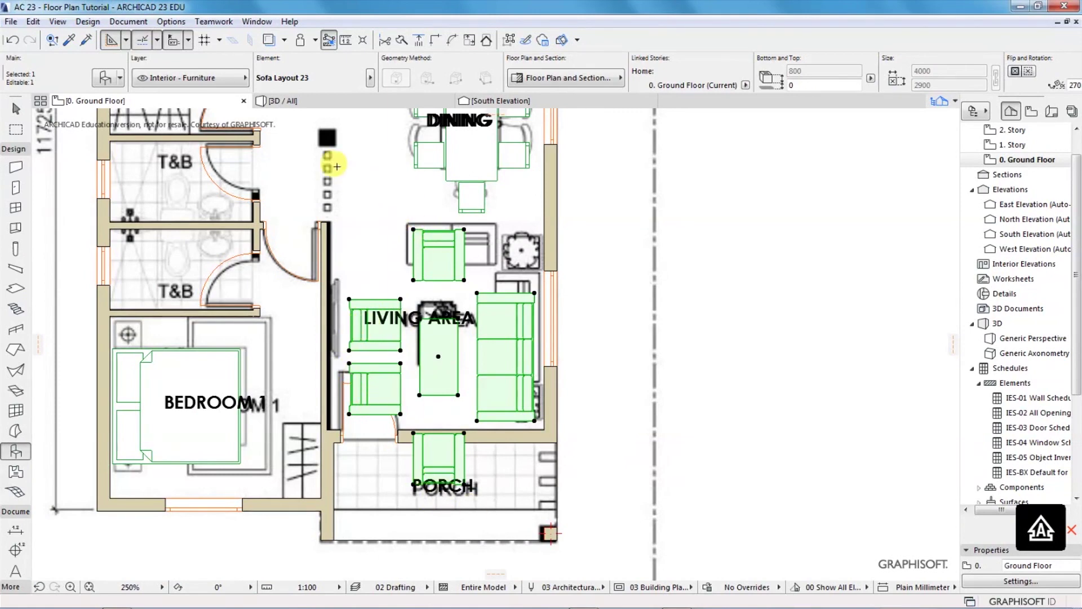
# - Remove the bottom and right seating from the sofa layout, keeping the three-seat sofa and one armchair
pyautogui.click(103, 79)
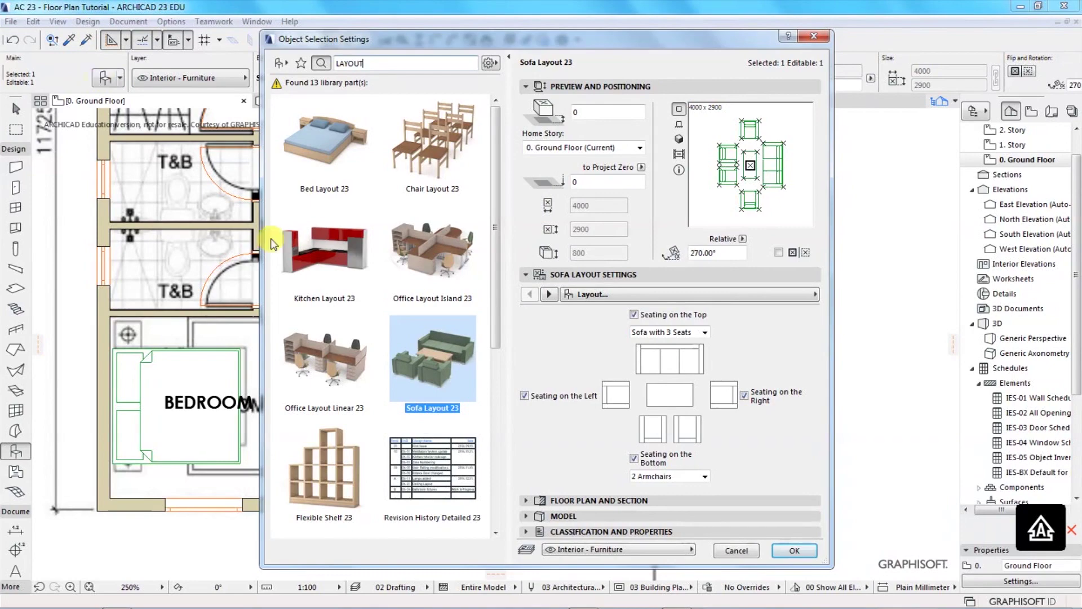
pyautogui.click(634, 458)
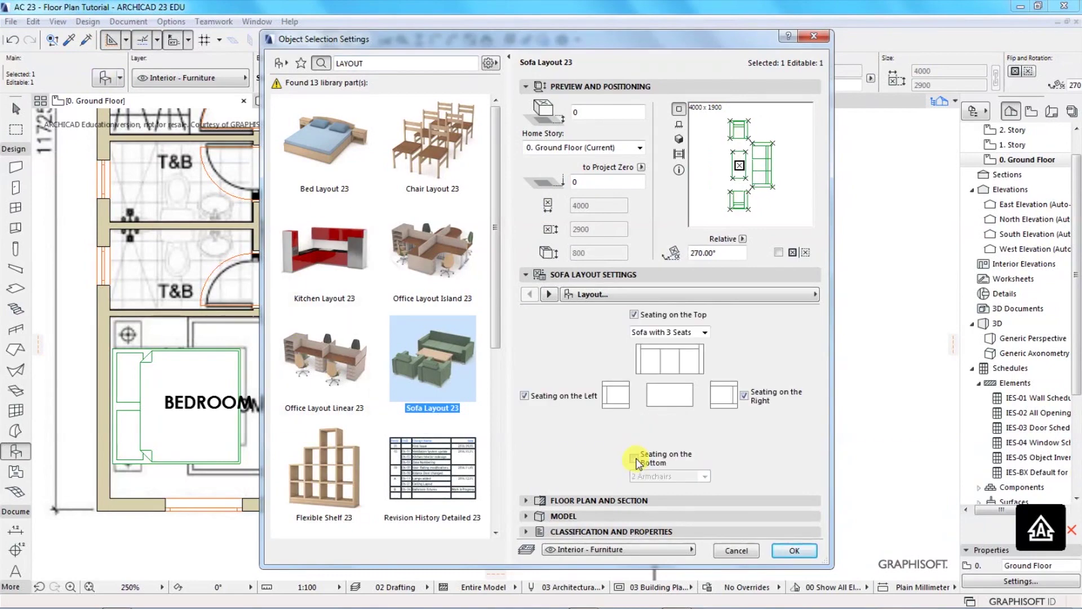
pyautogui.click(744, 396)
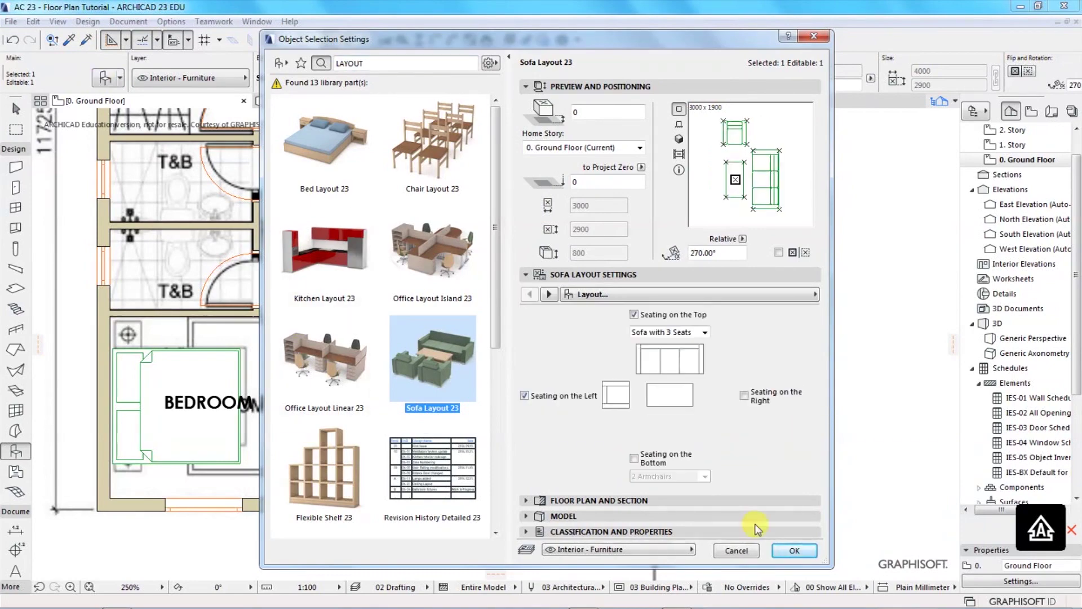
pyautogui.click(793, 550)
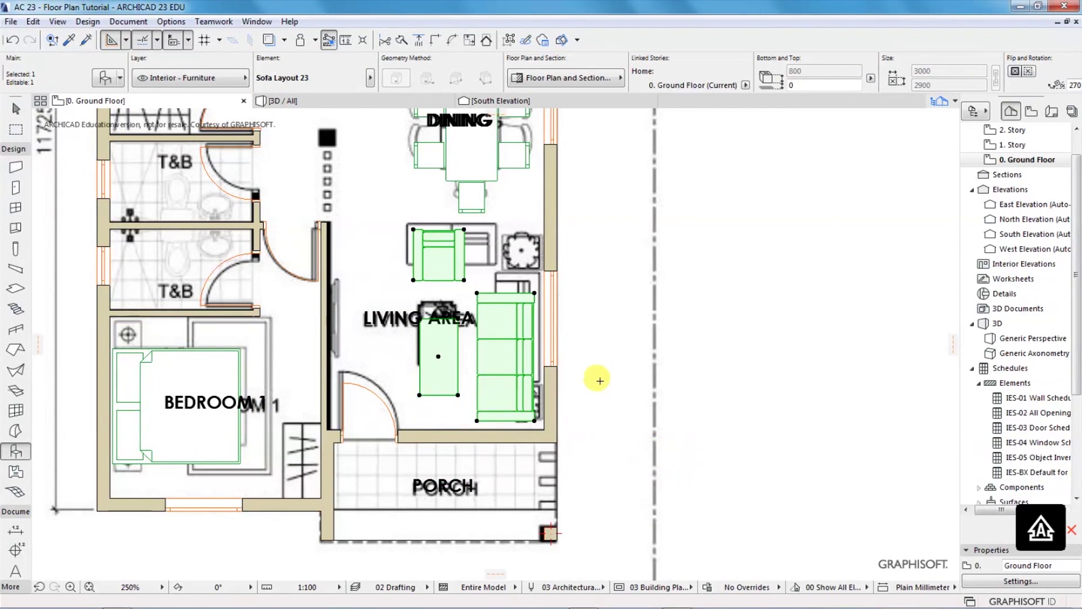
pyautogui.press('Escape')
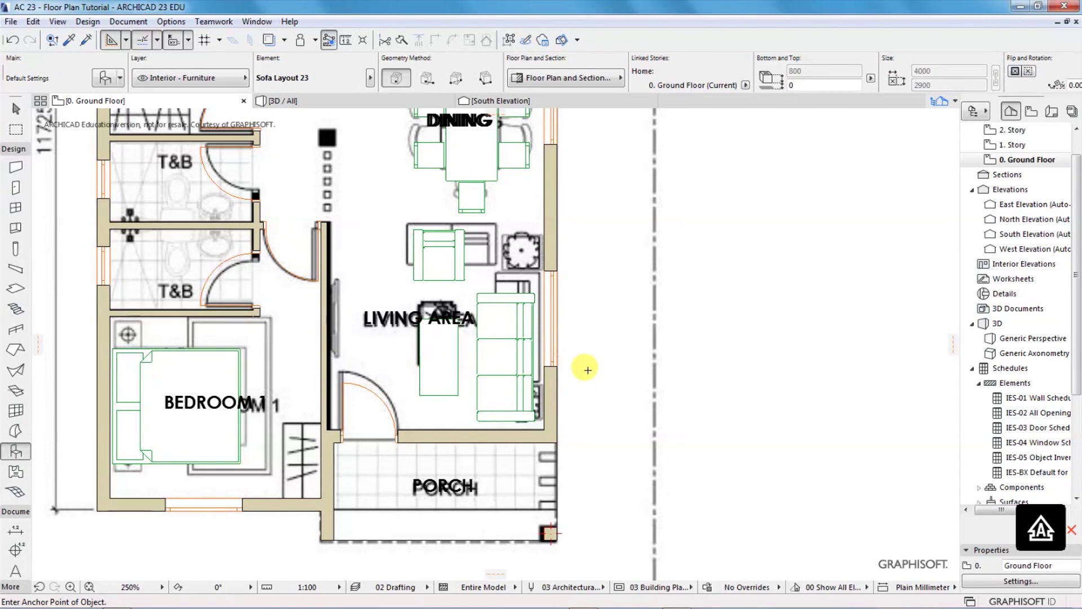
# - Search the object library for "WC" and choose the WC/Toilet object for the T&B rooms
pyautogui.scroll(-5, 599, 381)
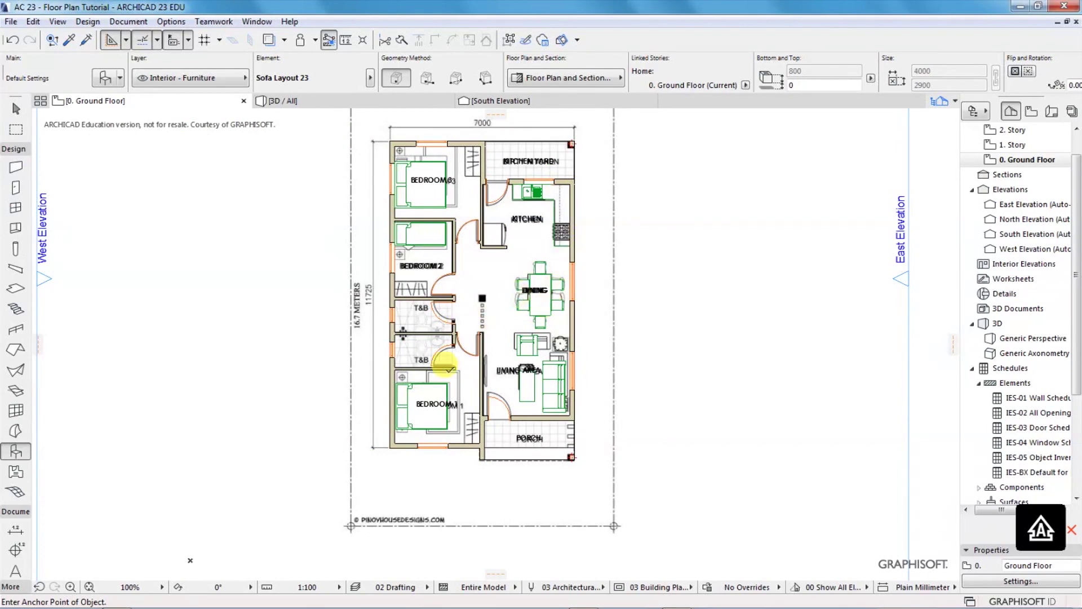
pyautogui.scroll(-3, 452, 353)
pyautogui.scroll(3, 451, 353)
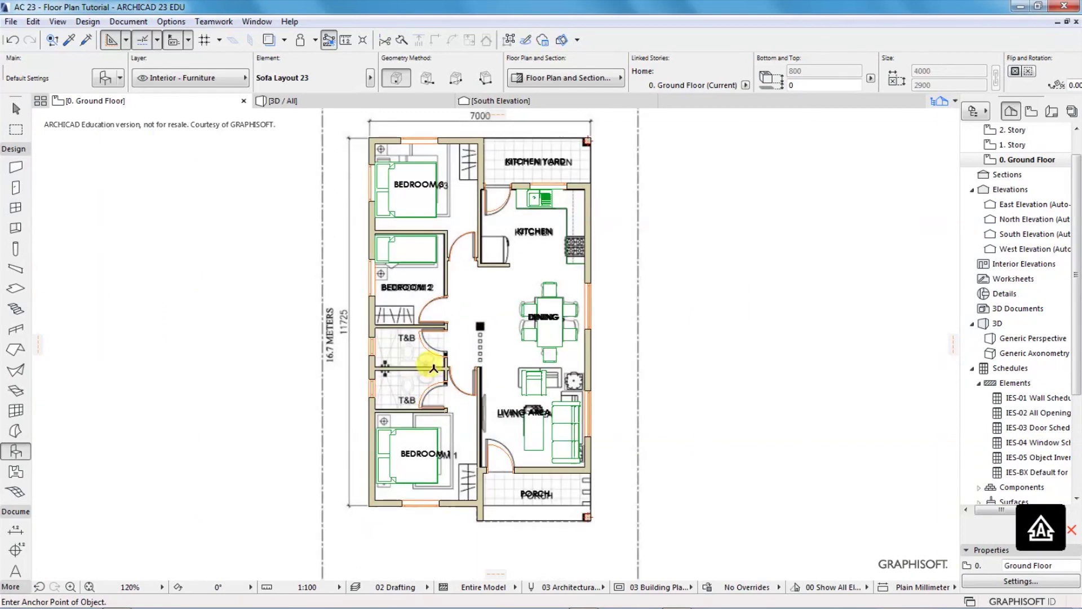
pyautogui.scroll(1, 427, 376)
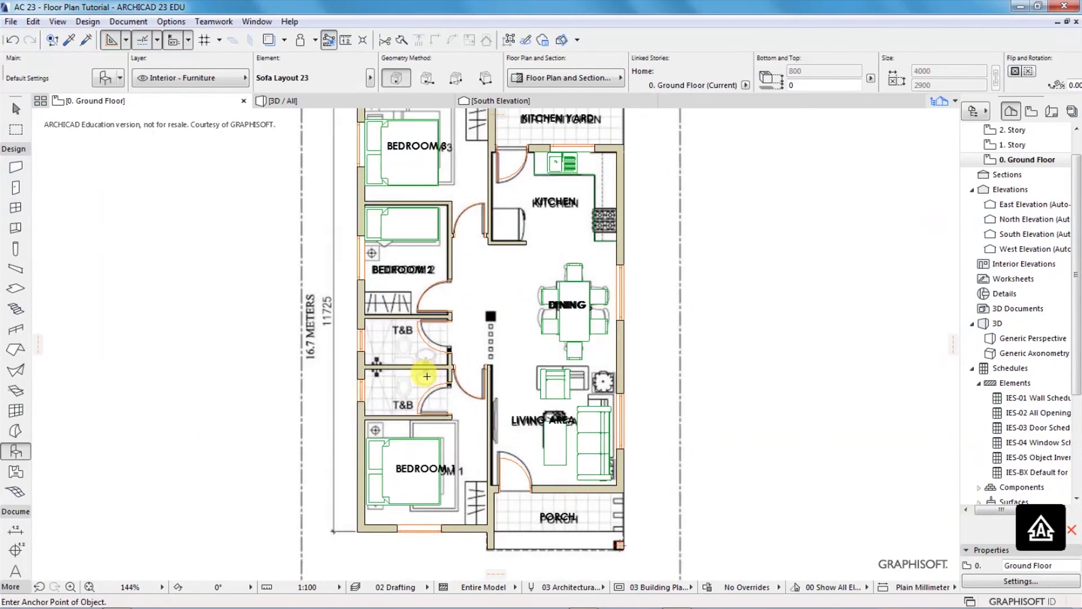
pyautogui.scroll(2, 416, 372)
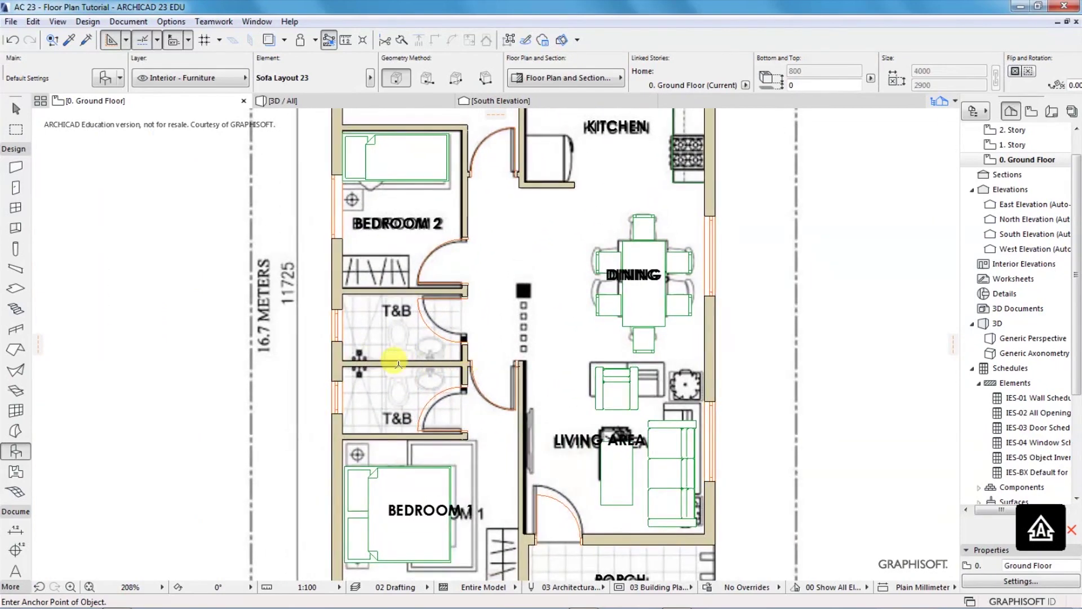
pyautogui.scroll(1, 382, 378)
pyautogui.scroll(2, 383, 378)
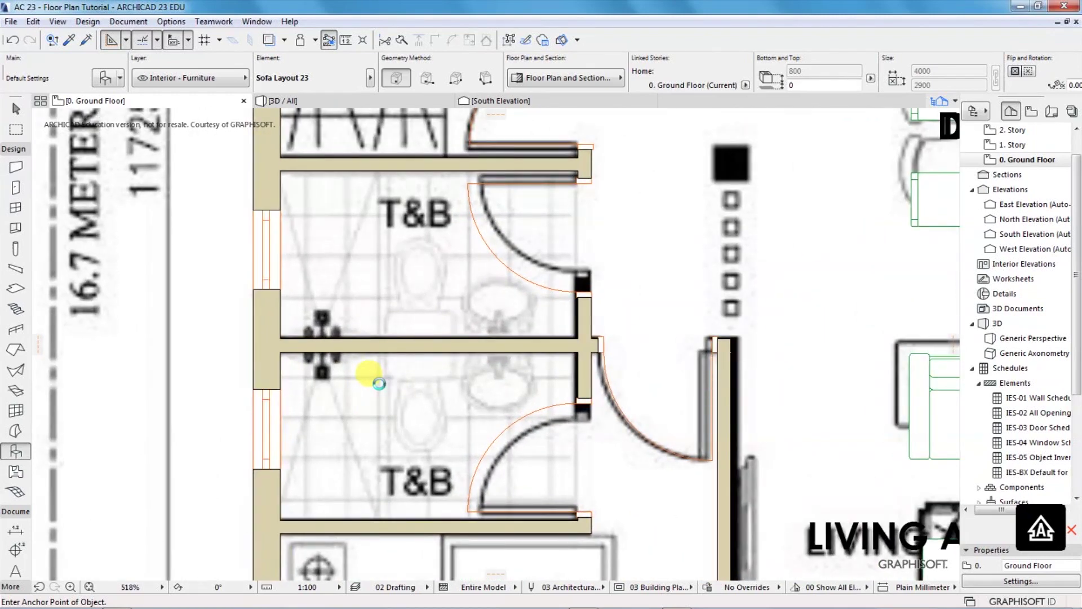
pyautogui.moveTo(370, 374); pyautogui.dragTo(376, 390, button='middle')
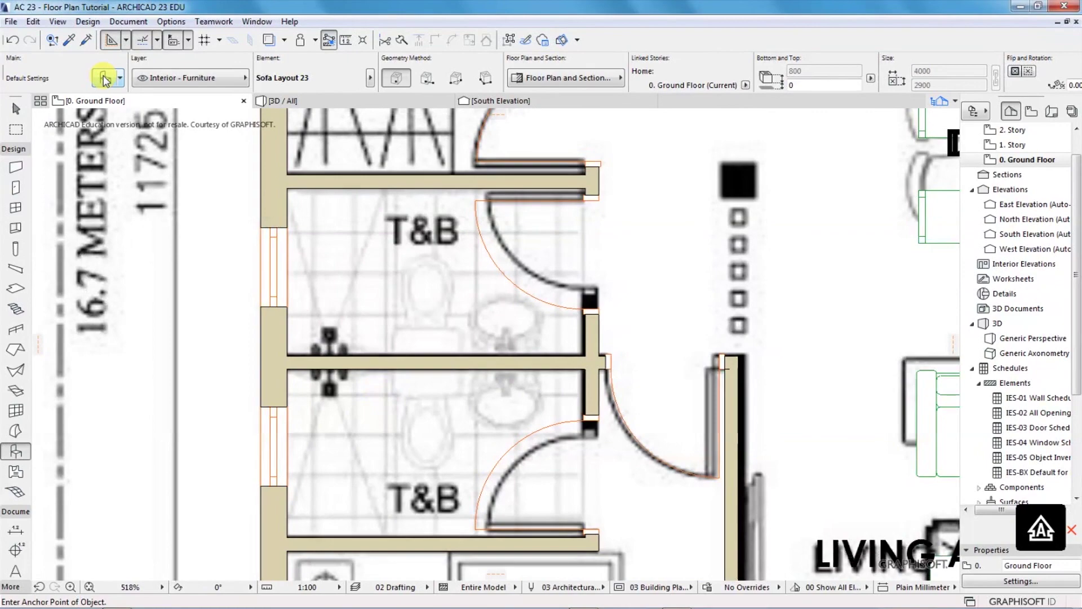
pyautogui.click(104, 79)
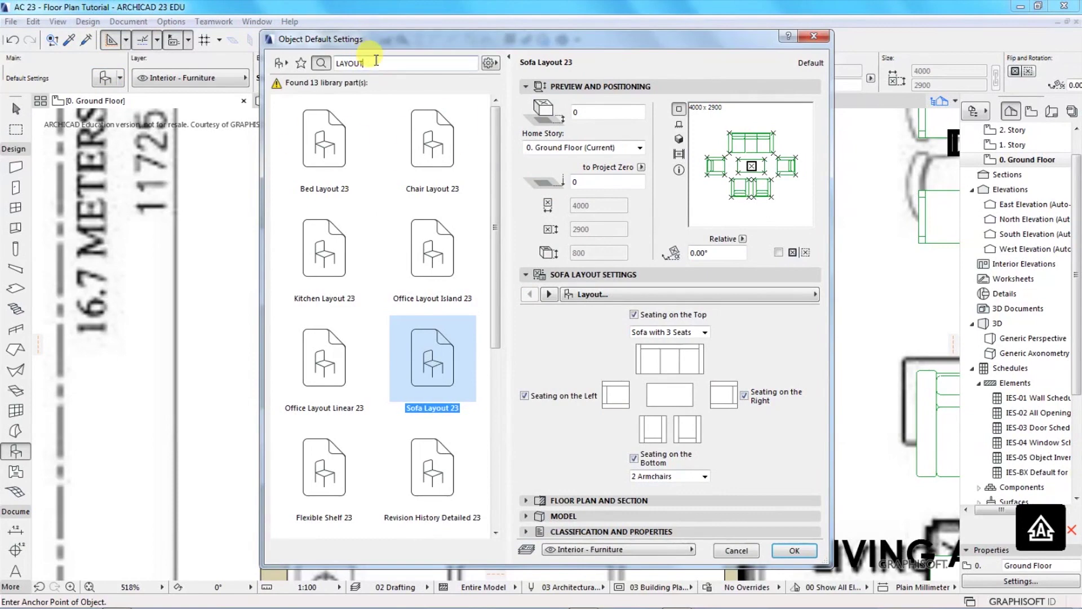
pyautogui.doubleClick(332, 64)
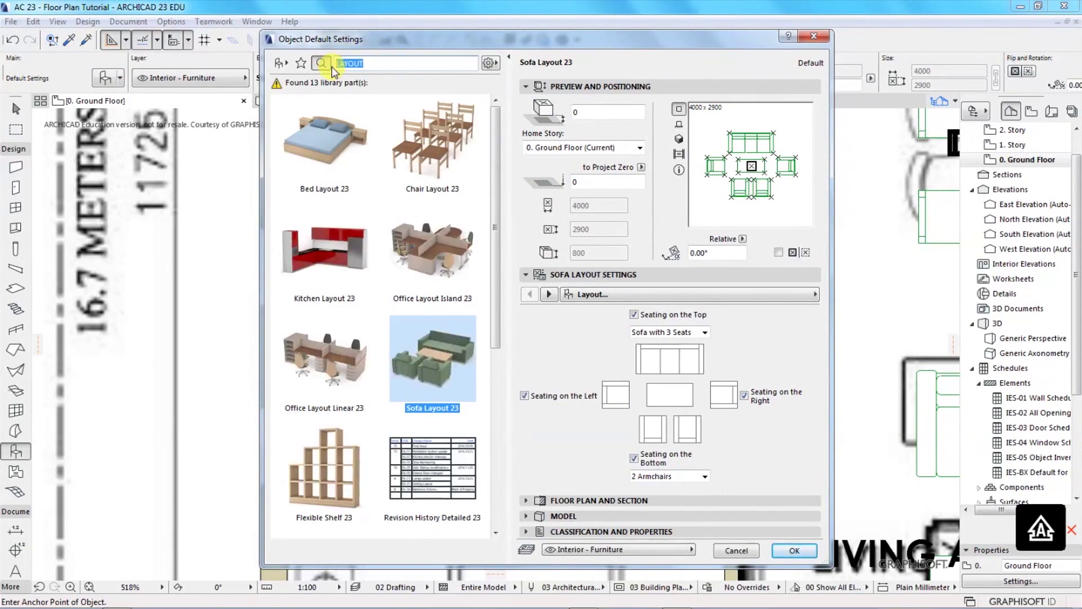
pyautogui.write('wd')
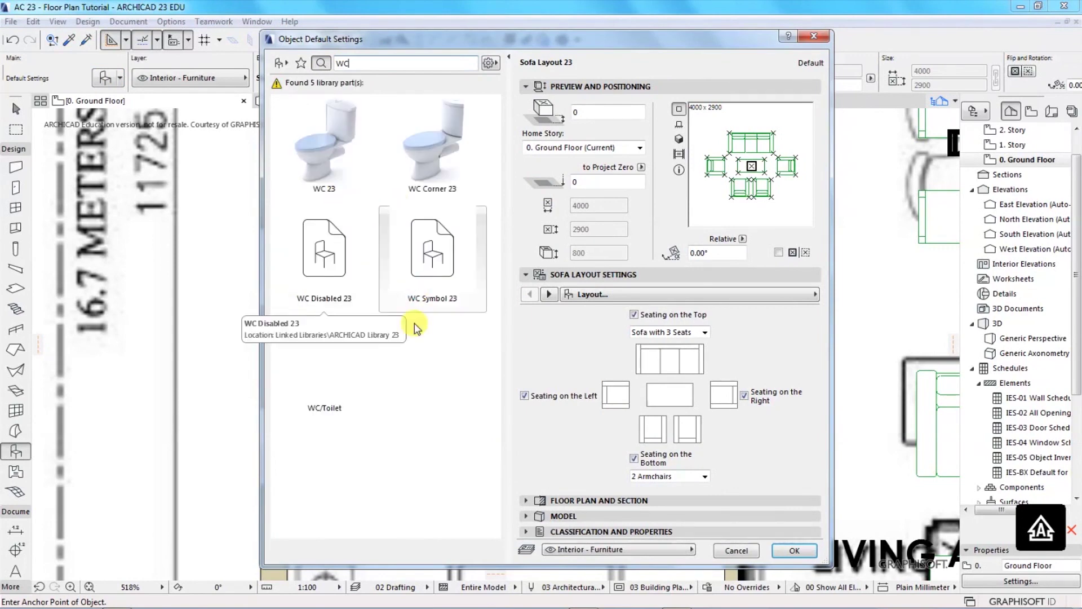
pyautogui.click(309, 383)
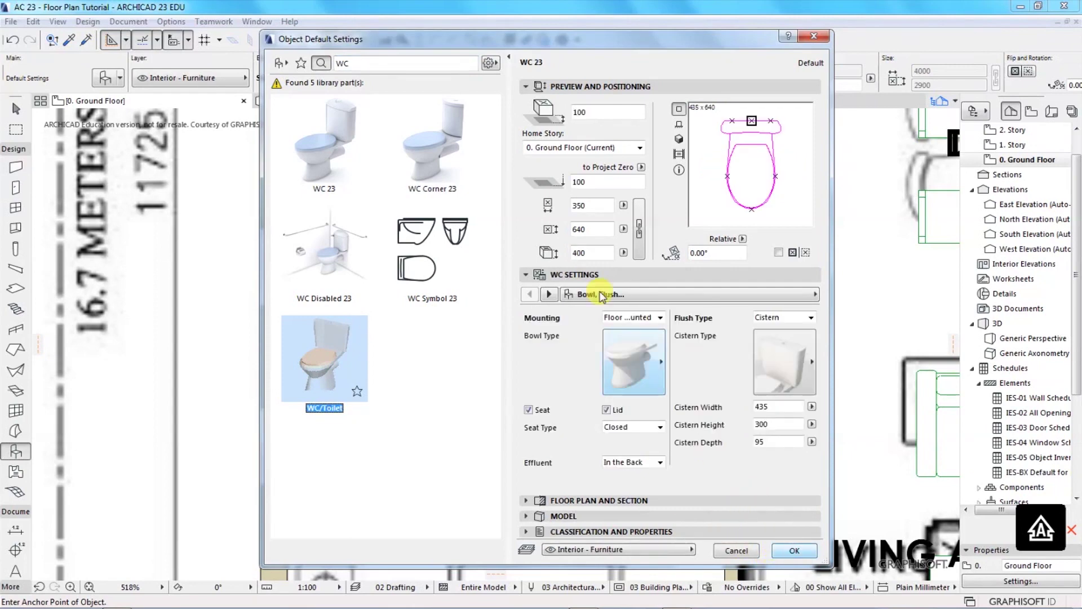
# - Set the toilet's elevation to 0 and place it in the T&B next to Bedroom 1
pyautogui.click(602, 112)
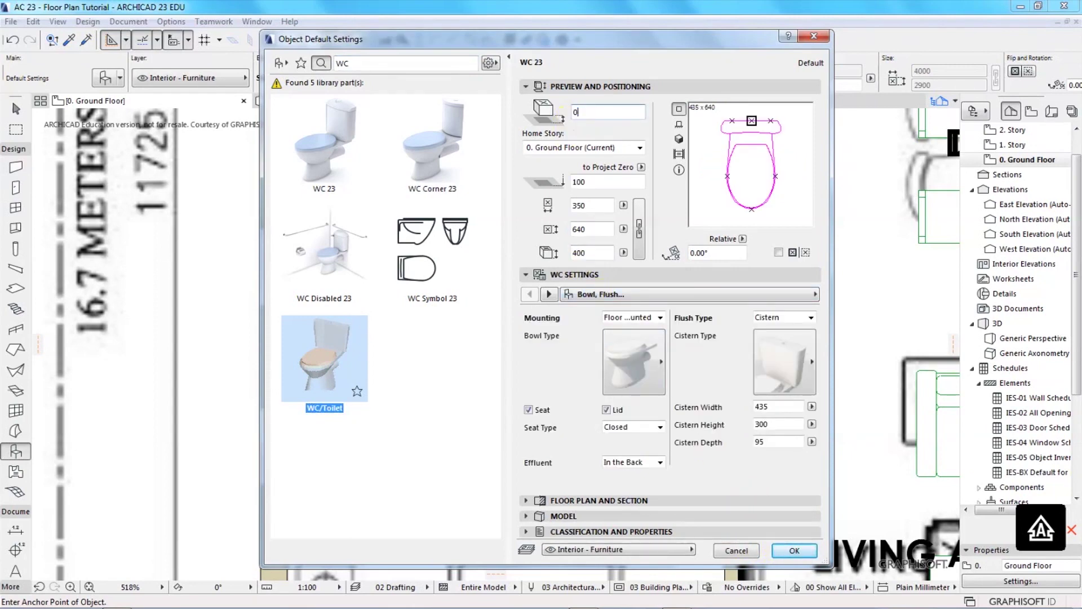
pyautogui.write('0')
pyautogui.press('Tab')
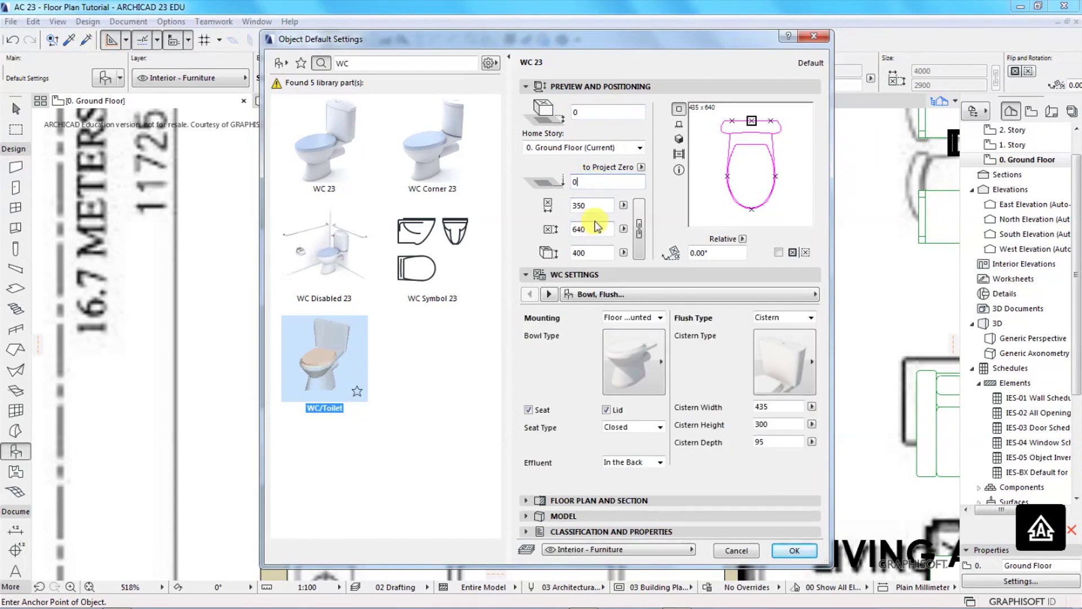
pyautogui.click(795, 550)
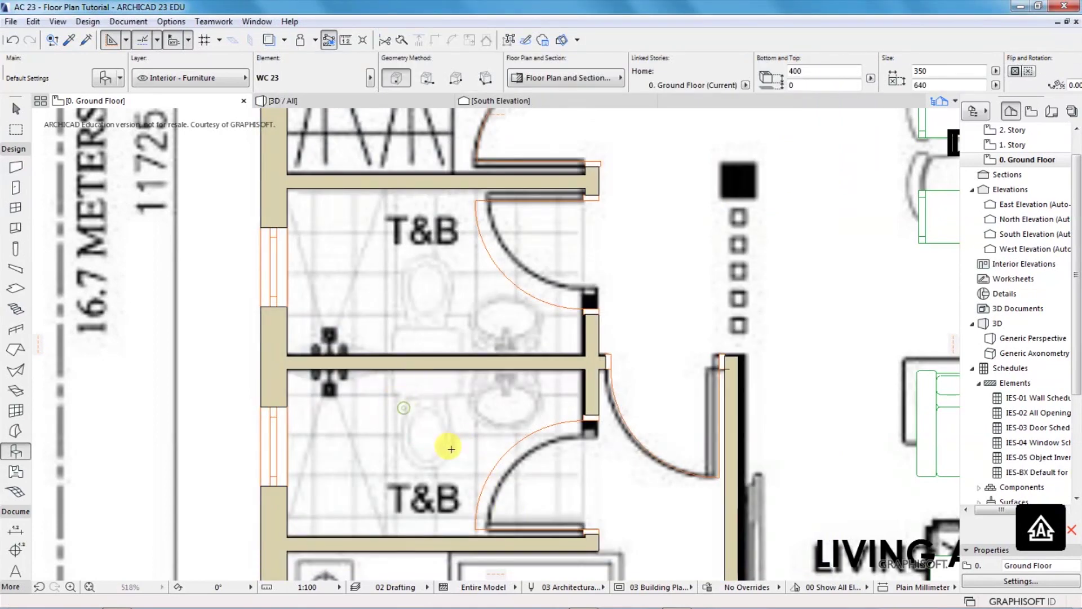
pyautogui.click(453, 457)
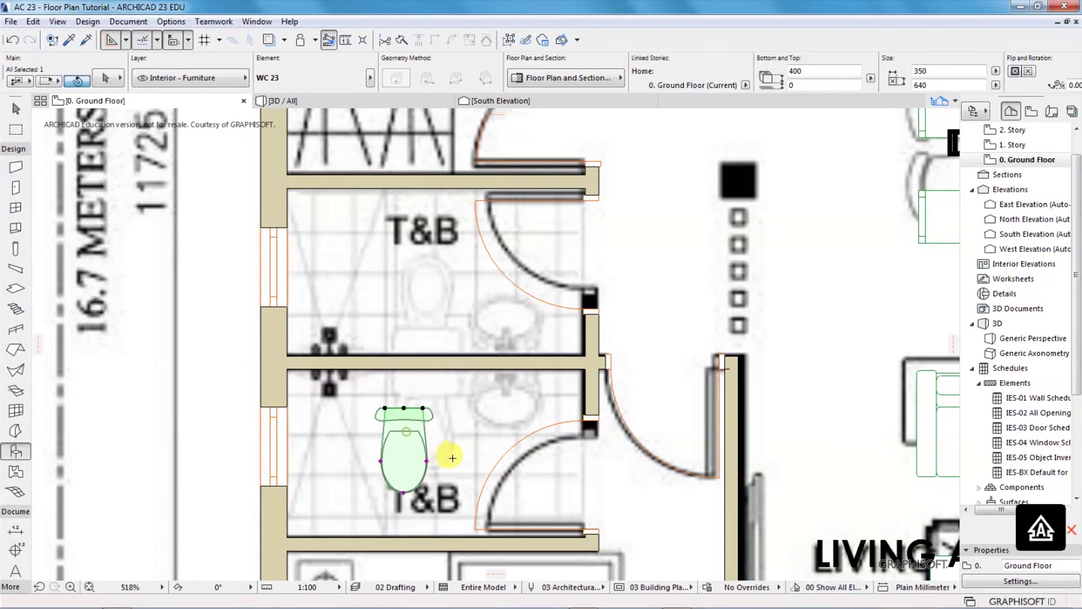
# - Move the toilet so its tank sits against the wall shared by the two T&B rooms
pyautogui.hotkey('ctrl', 'd')
pyautogui.click(401, 410)
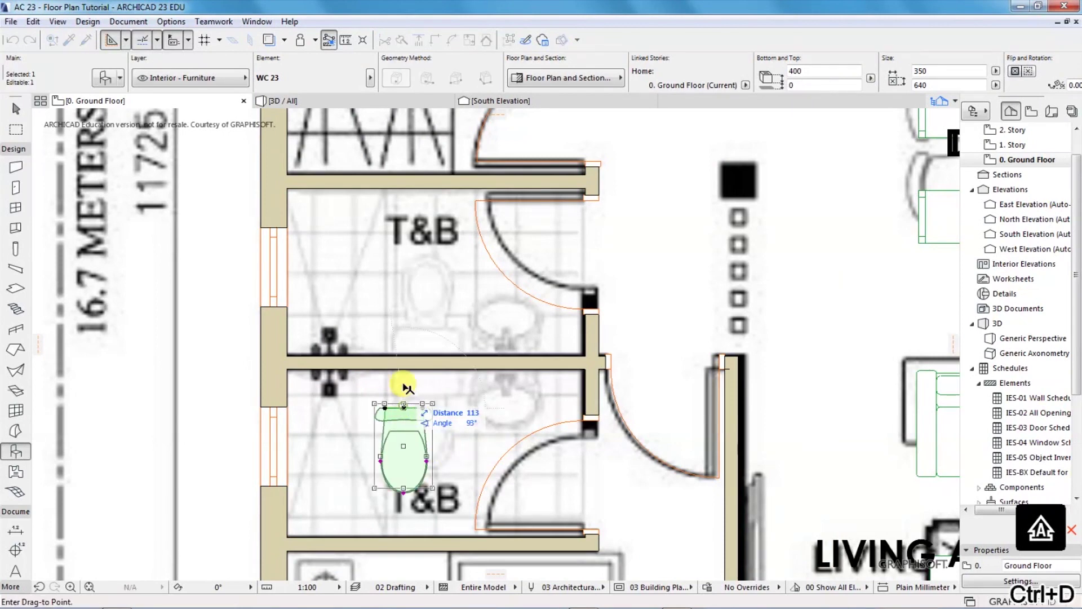
pyautogui.click(392, 368)
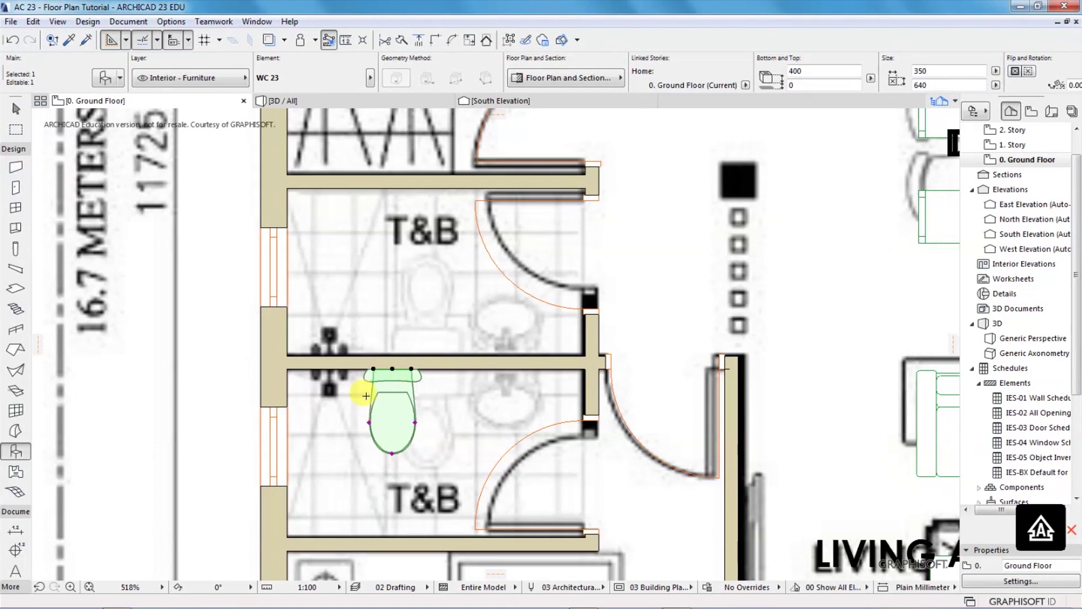
# - Mirror a copy of the toilet across the shared wall into the other T&B and move it flush with the wall face
pyautogui.hotkey('ctrl', 'shift', 'm')
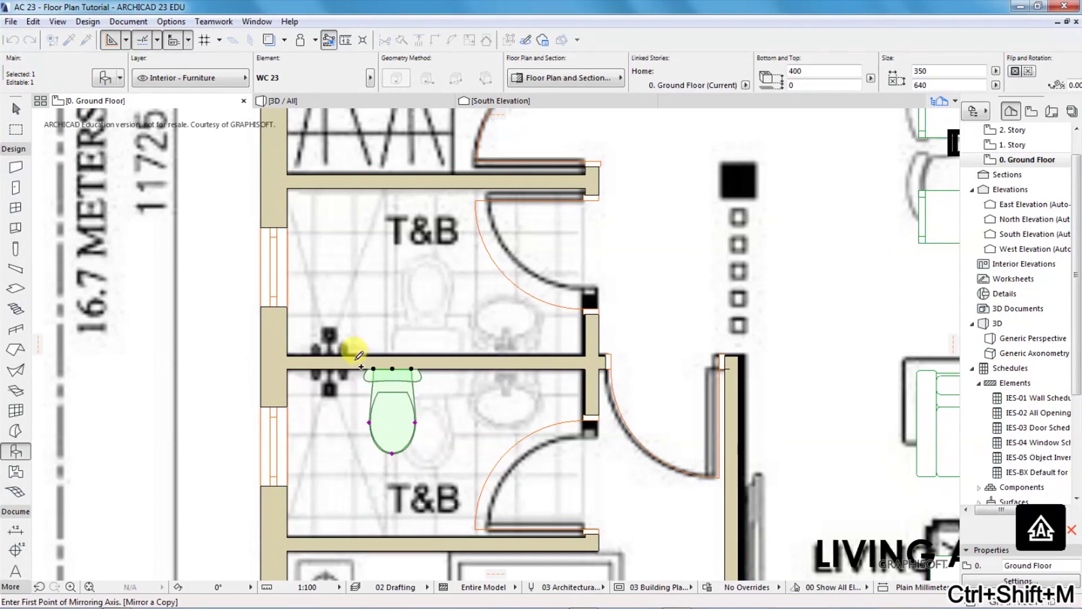
pyautogui.click(354, 360)
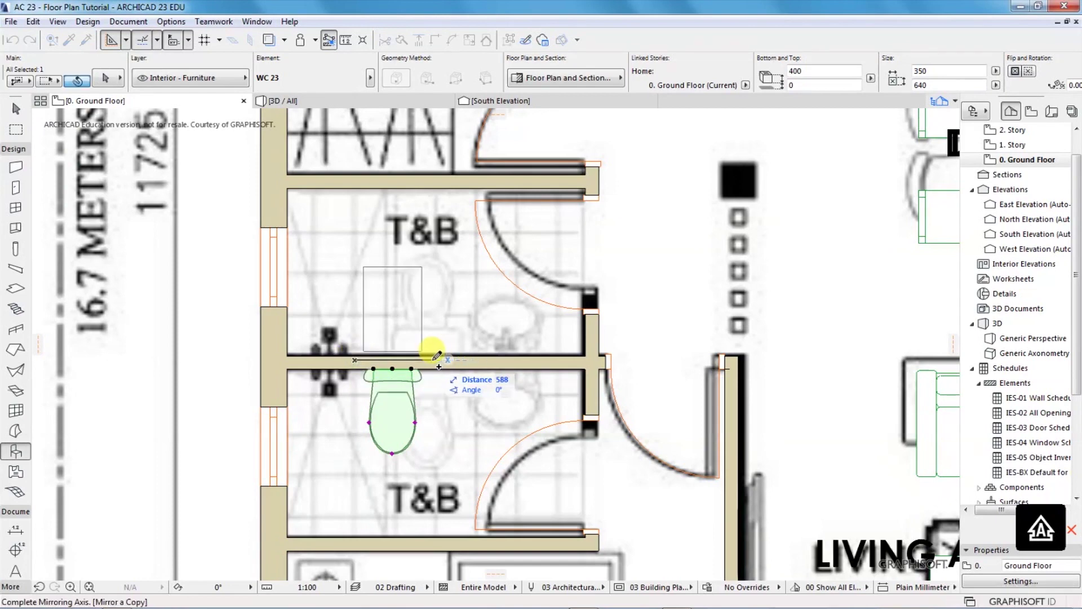
pyautogui.click(434, 358)
pyautogui.scroll(3, 392, 359)
pyautogui.scroll(3, 390, 352)
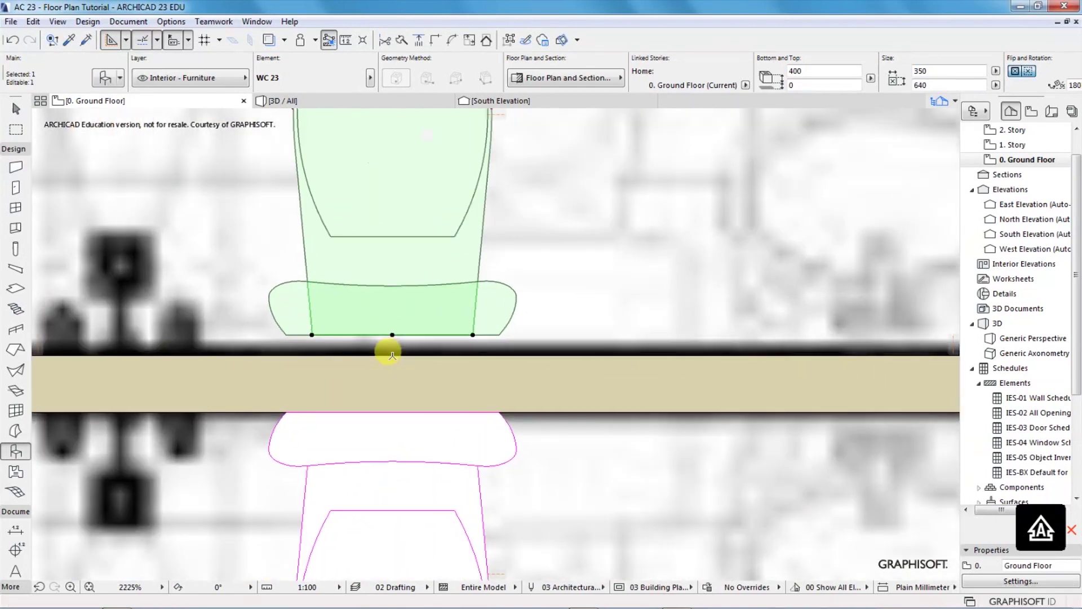
pyautogui.hotkey('ctrl', 'd')
pyautogui.click(390, 335)
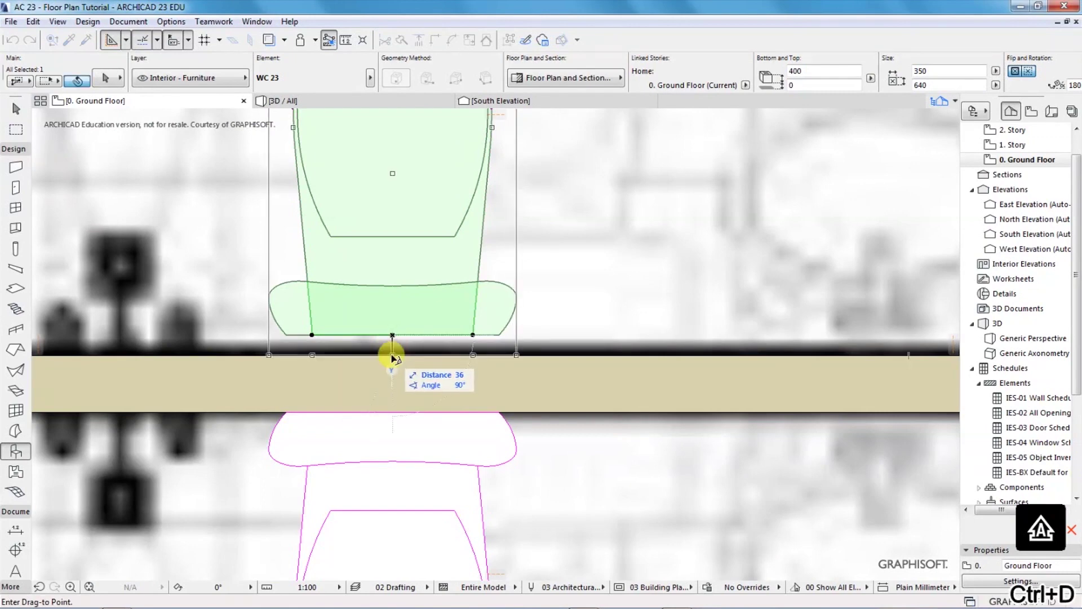
pyautogui.click(388, 354)
# - Select both toilets and move them together so their bowl edges meet the inner face of the exterior window wall
pyautogui.scroll(-3, 389, 420)
pyautogui.scroll(-3, 390, 420)
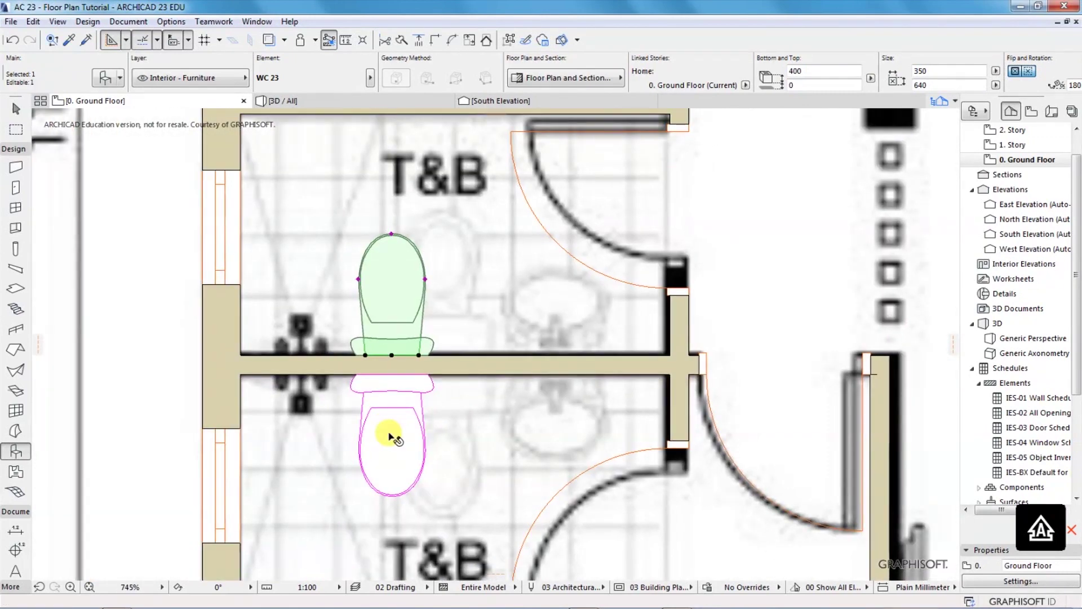
pyautogui.keyDown('shift'); pyautogui.click(394, 438); pyautogui.keyUp('shift')
pyautogui.hotkey('ctrl', 'd')
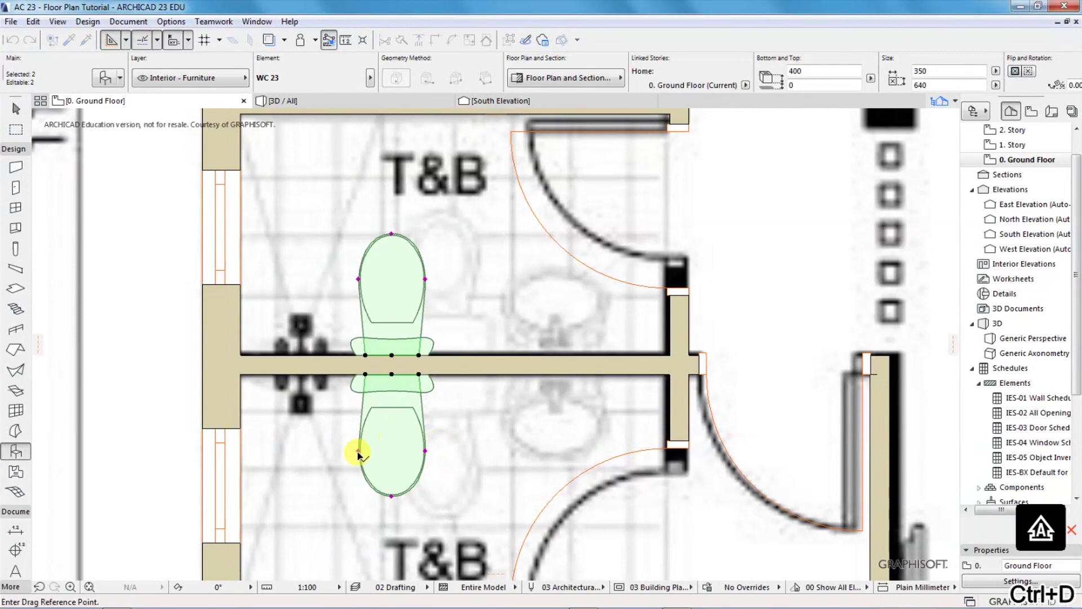
pyautogui.click(357, 451)
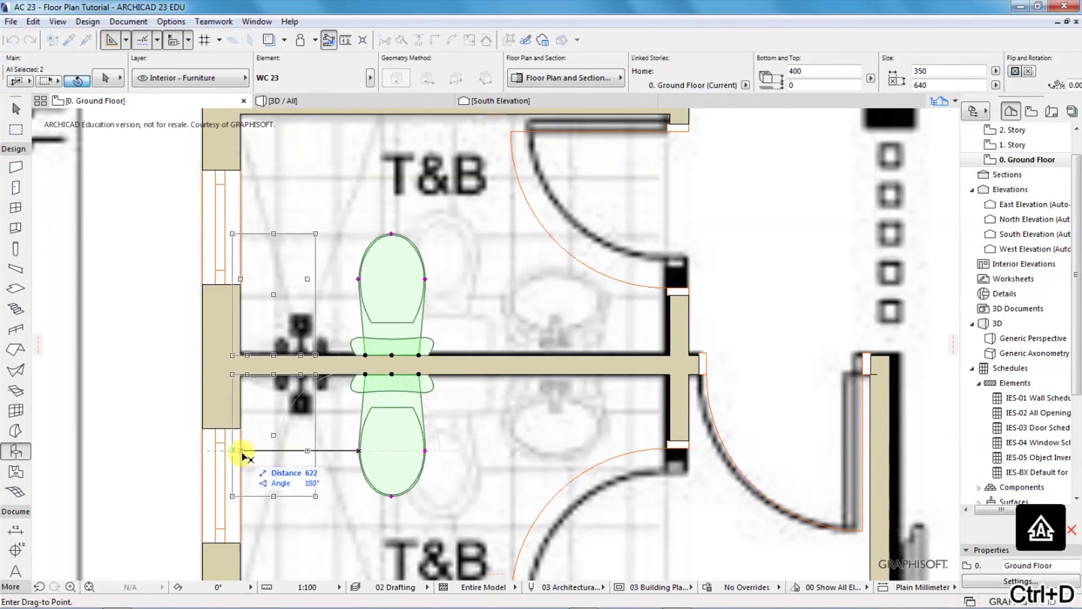
pyautogui.click(240, 452)
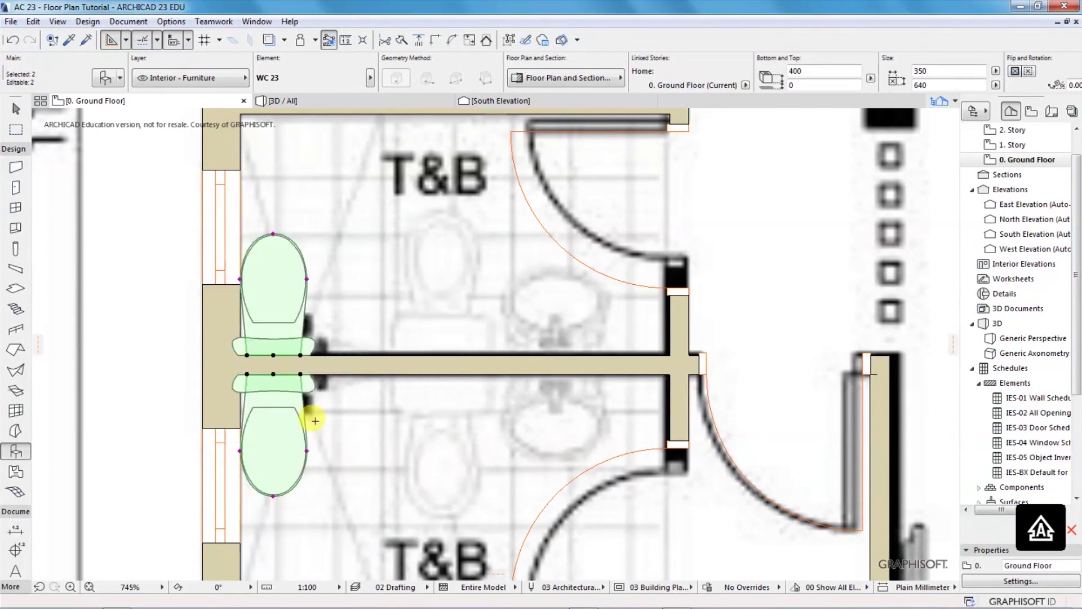
# - Move both toilets 450 mm horizontally away from the exterior window wall
pyautogui.hotkey('ctrl', 'd')
pyautogui.click(241, 451)
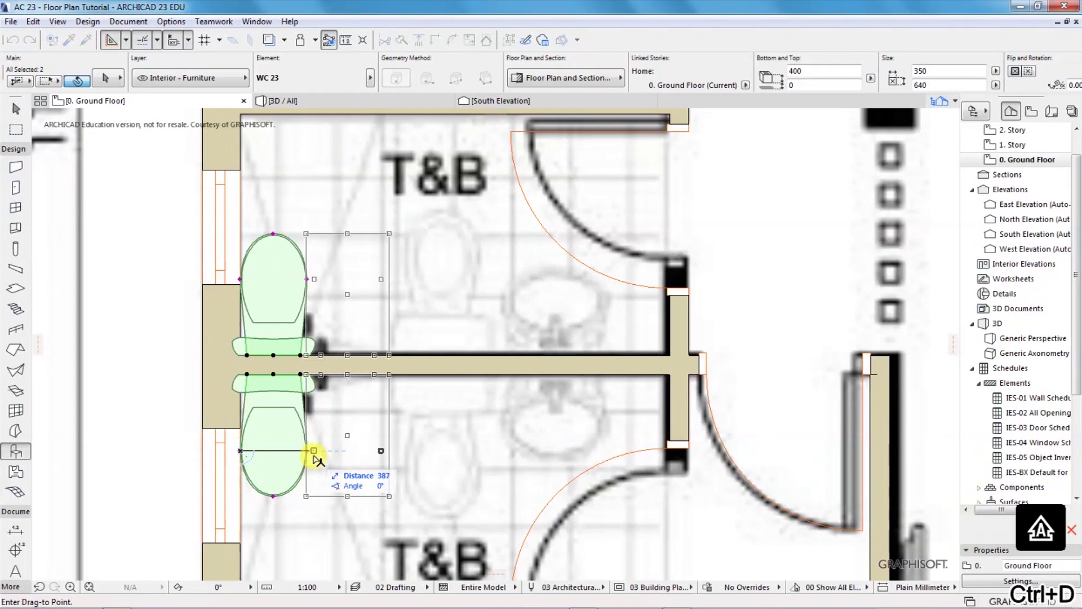
pyautogui.write('450')
pyautogui.press('Return')
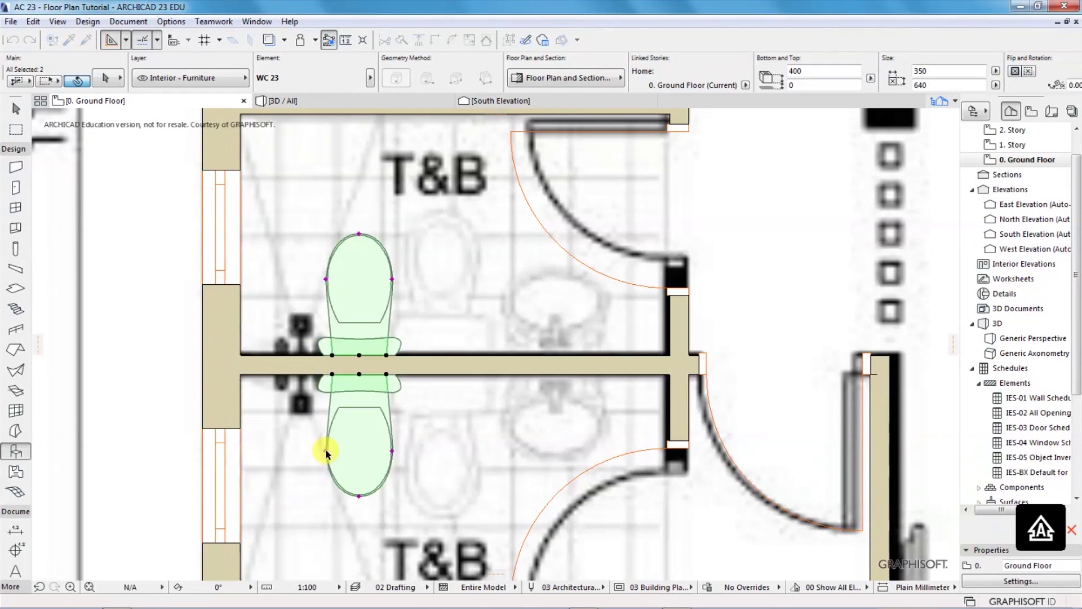
# - Search the object library for "BASIN" and choose Basin 23 with the On Pedestal type
pyautogui.scroll(-5, 353, 302)
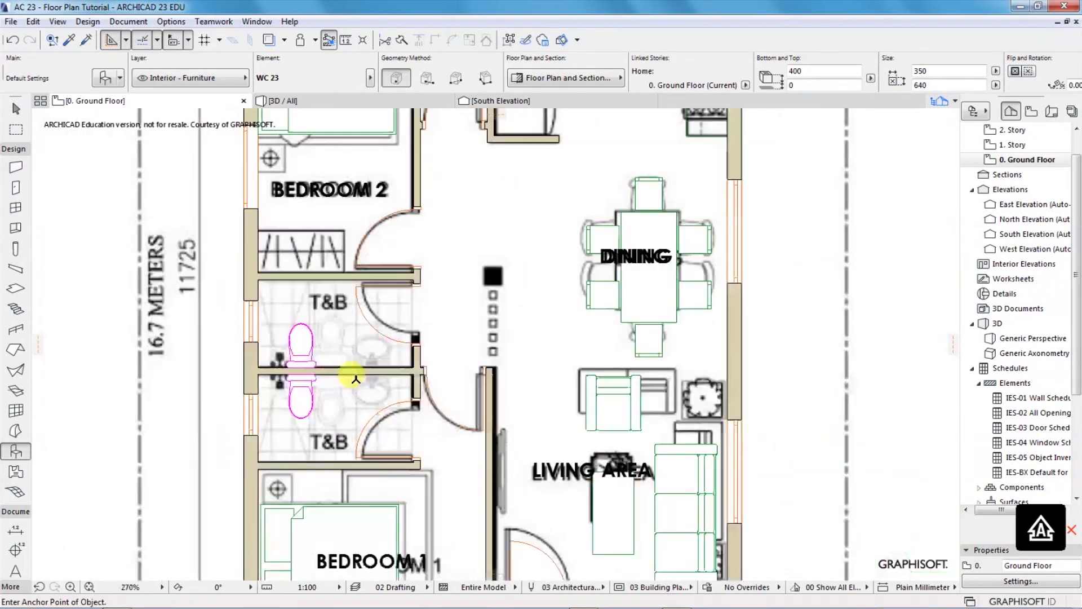
pyautogui.click(105, 77)
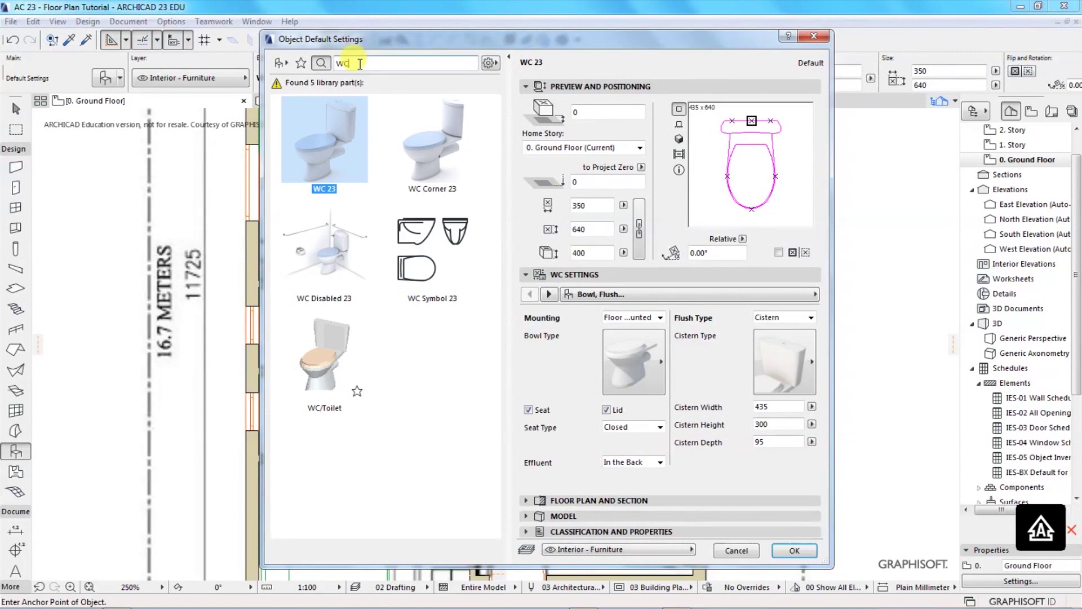
pyautogui.write('BA')
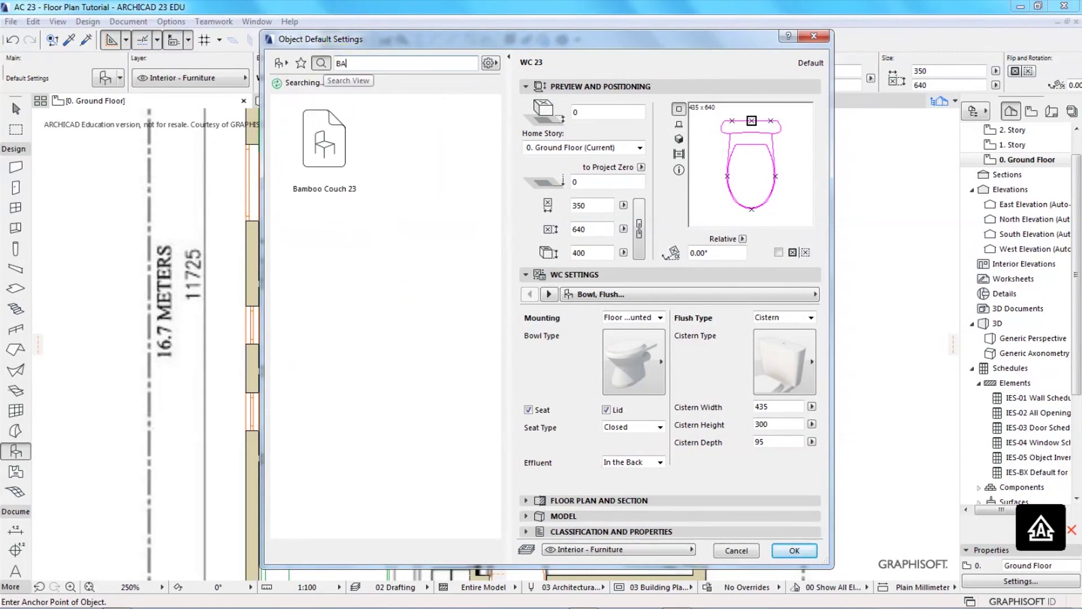
pyautogui.write('SIN')
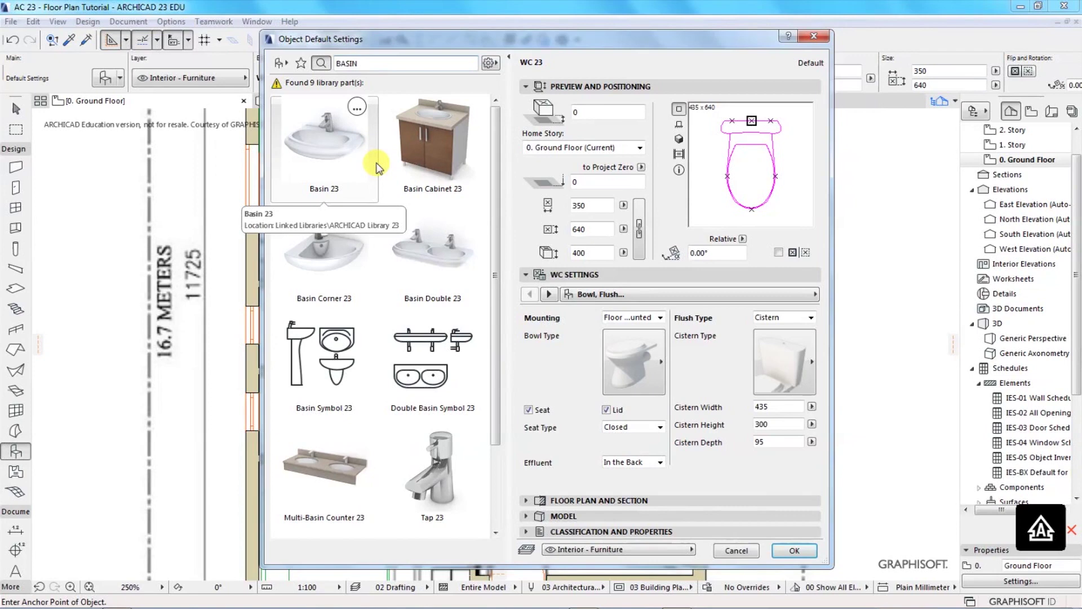
pyautogui.click(306, 144)
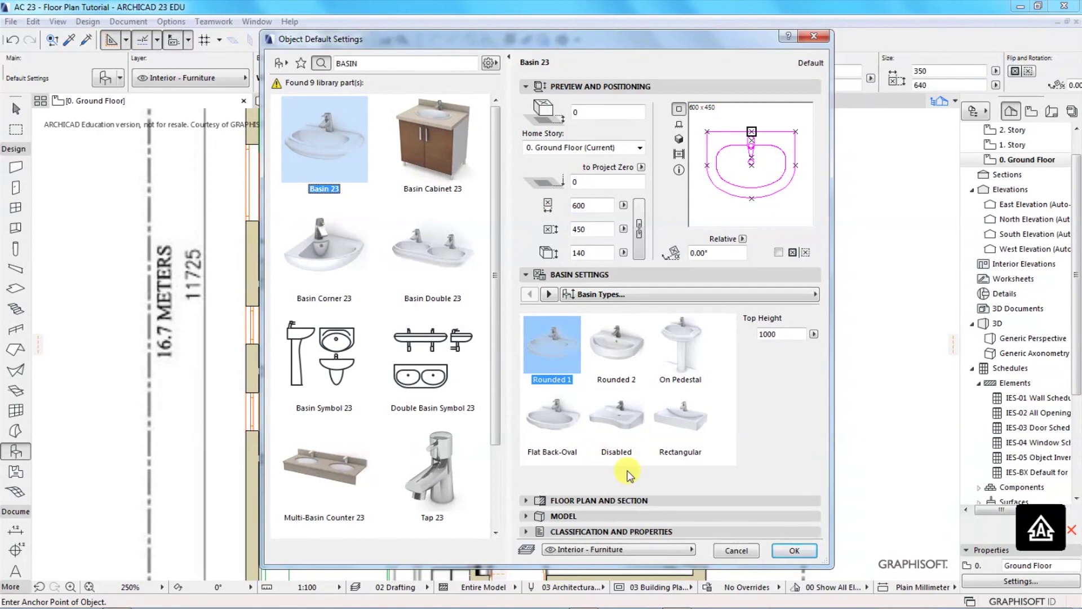
pyautogui.click(679, 361)
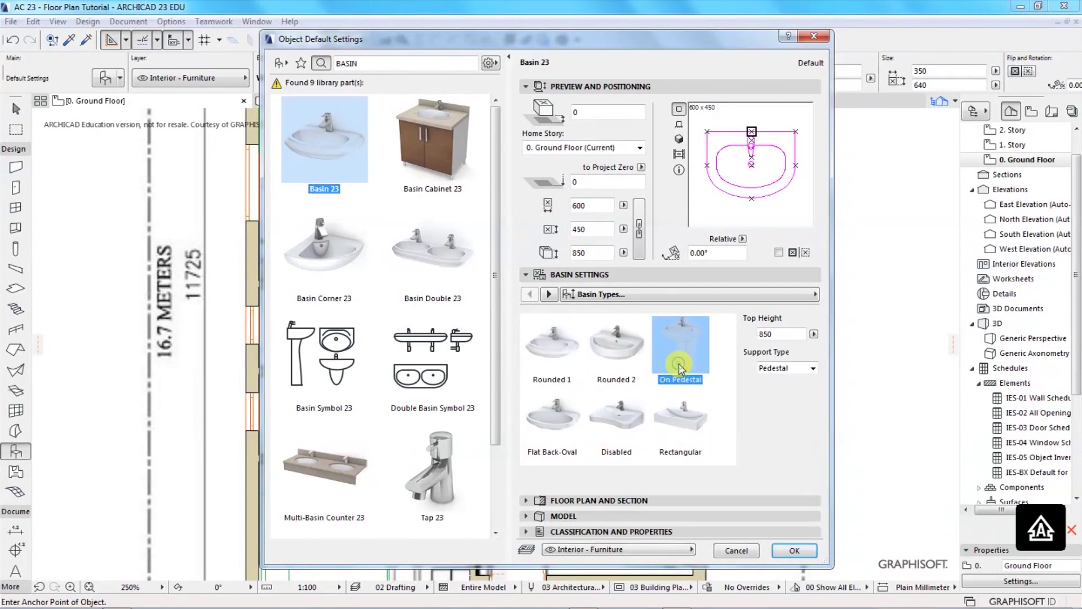
pyautogui.click(792, 550)
# - Place the pedestal basin in the T&B next to Bedroom 1, near the shared wall
pyautogui.scroll(2, 325, 388)
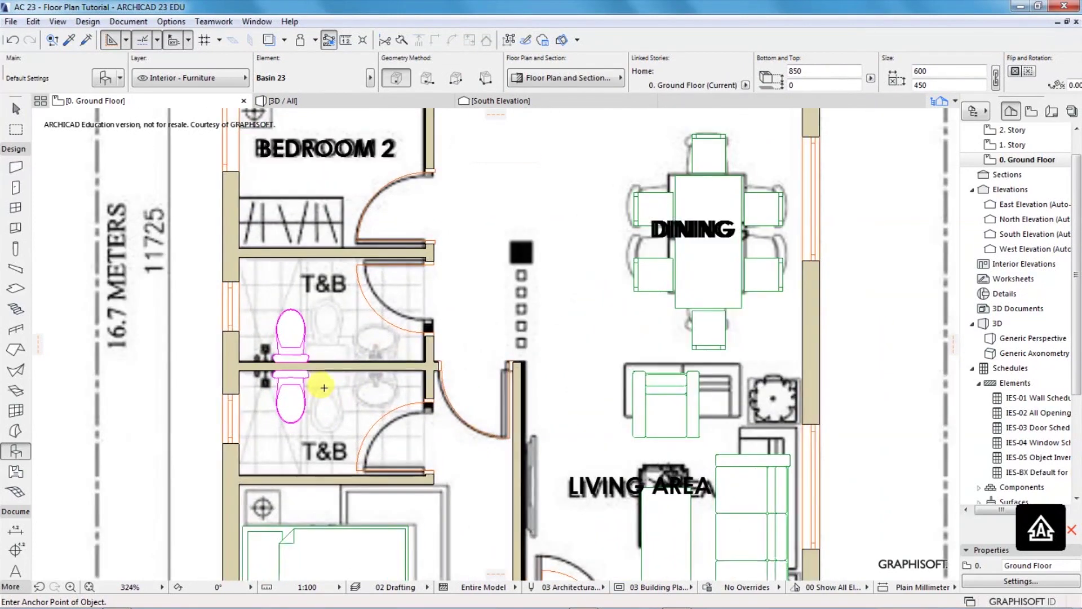
pyautogui.scroll(2, 324, 388)
pyautogui.click(395, 362)
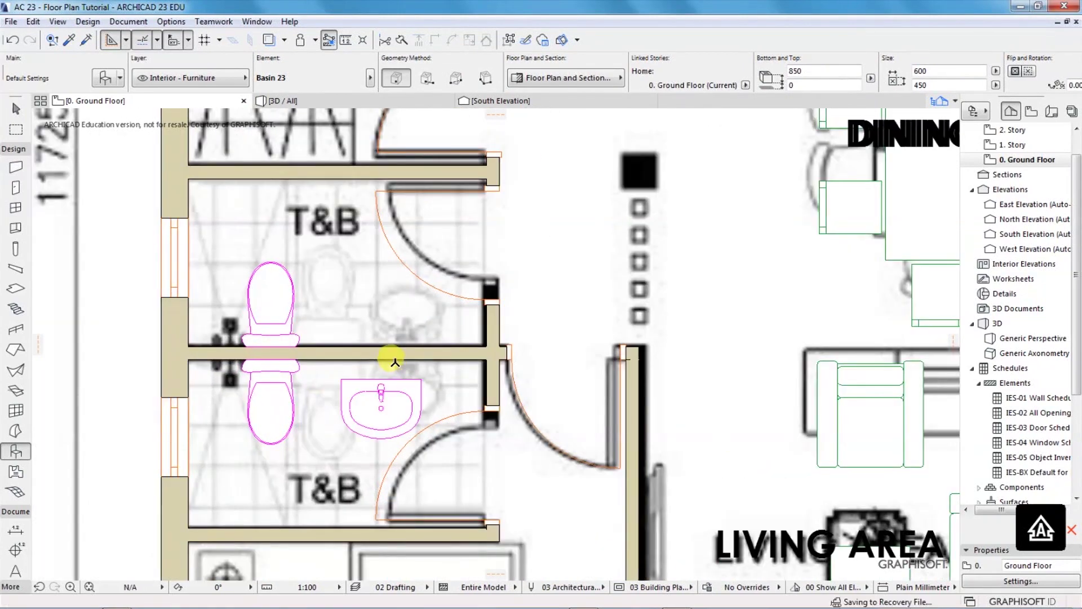
# - Move the basin back against the shared wall and slide it along the wall toward the traced basin
pyautogui.click(394, 401)
pyautogui.scroll(2, 397, 364)
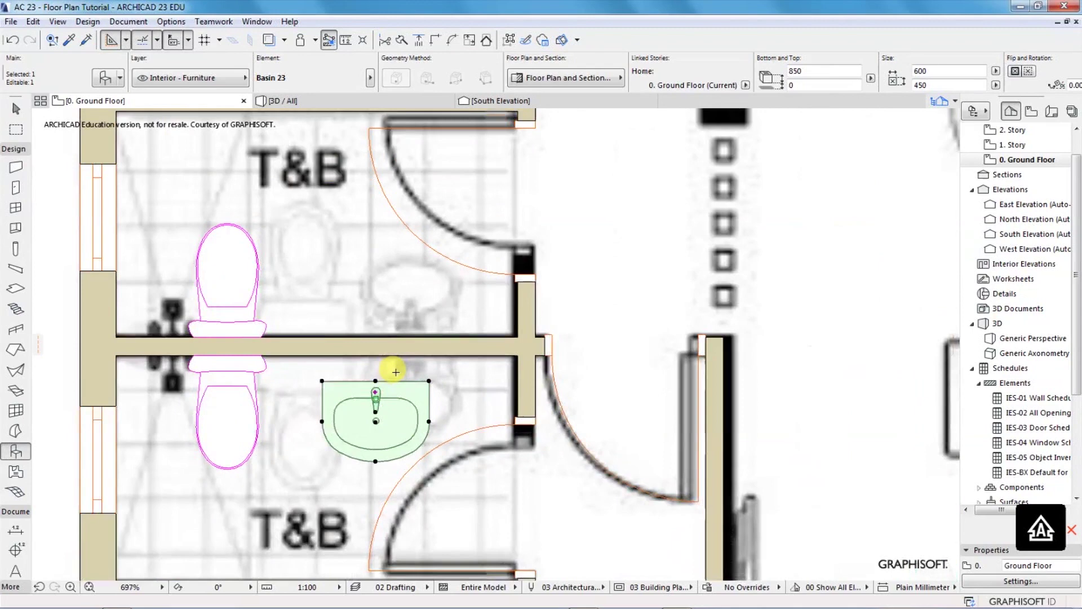
pyautogui.scroll(2, 395, 372)
pyautogui.hotkey('ctrl', 'd')
pyautogui.click(364, 386)
pyautogui.click(375, 345)
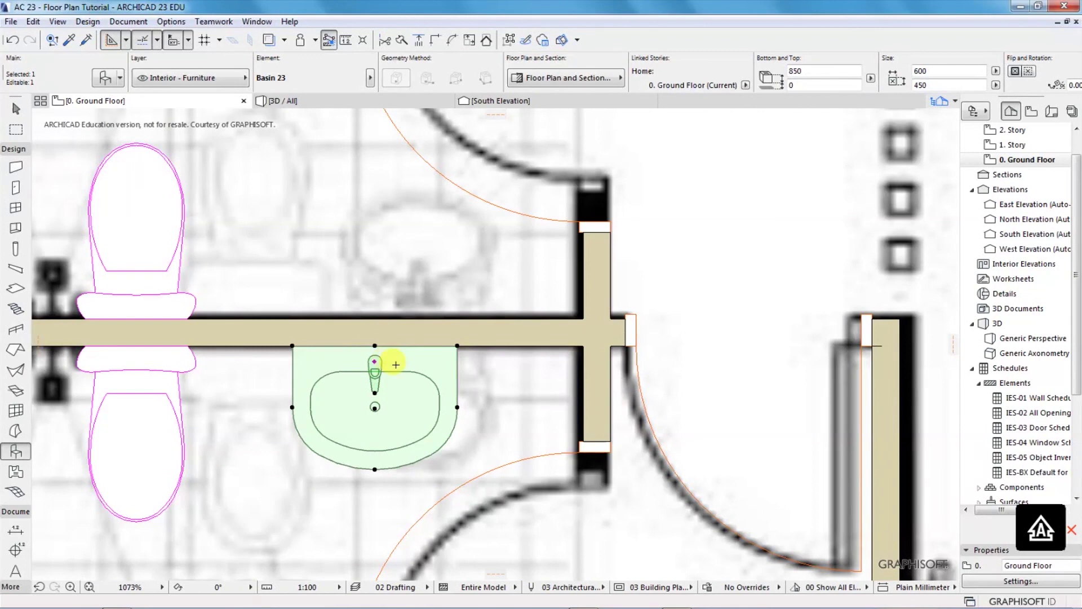
pyautogui.hotkey('ctrl', 'd')
pyautogui.click(375, 346)
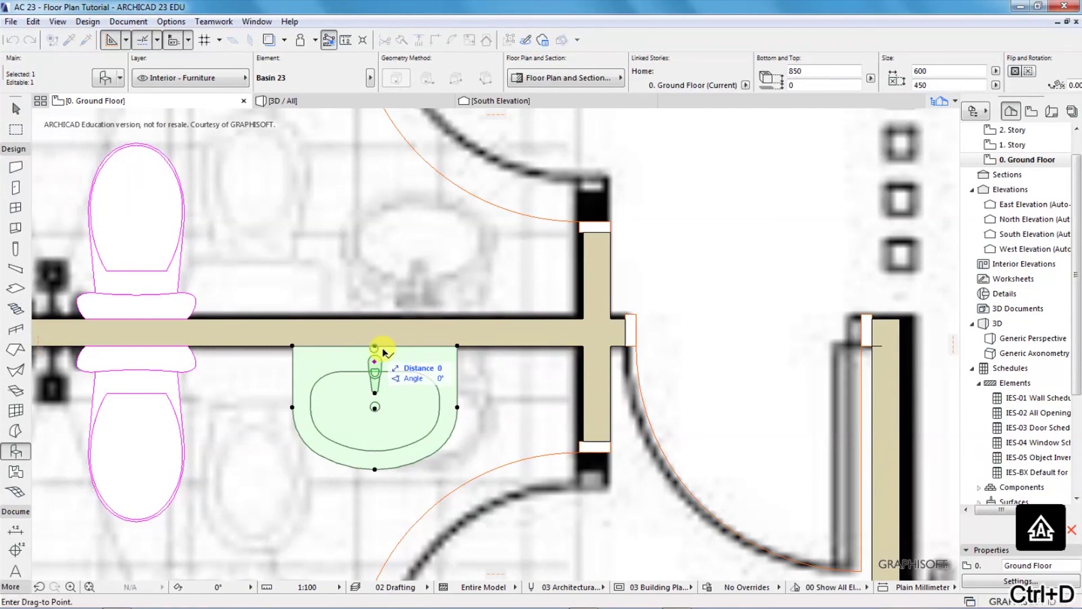
pyautogui.click(415, 346)
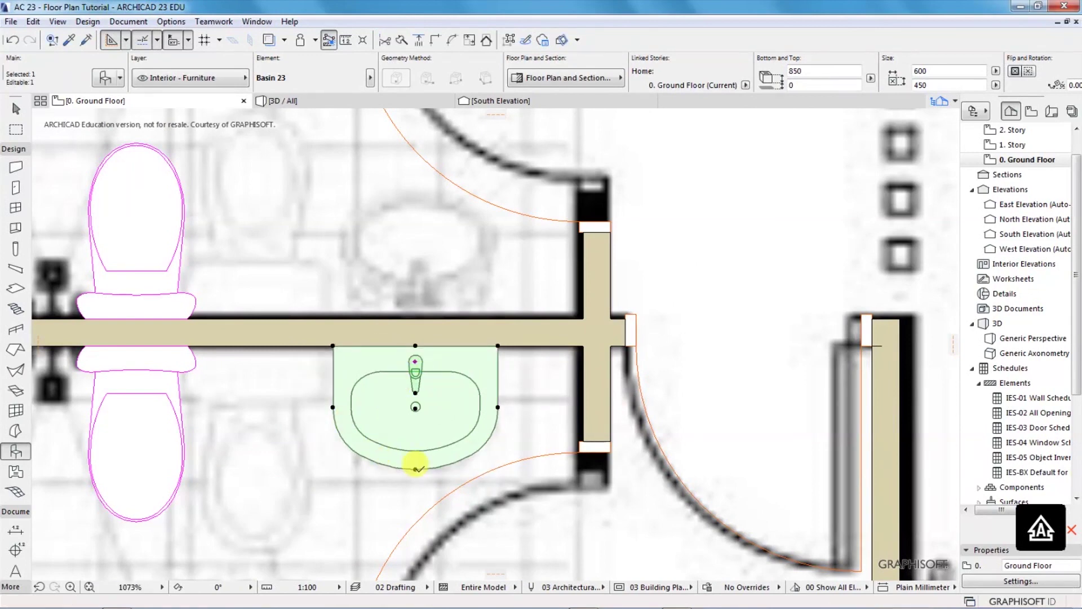
# - Stretch the basin to about 507 mm wide and 401 mm deep to fit the traced basin
pyautogui.click(415, 468)
pyautogui.click(422, 450)
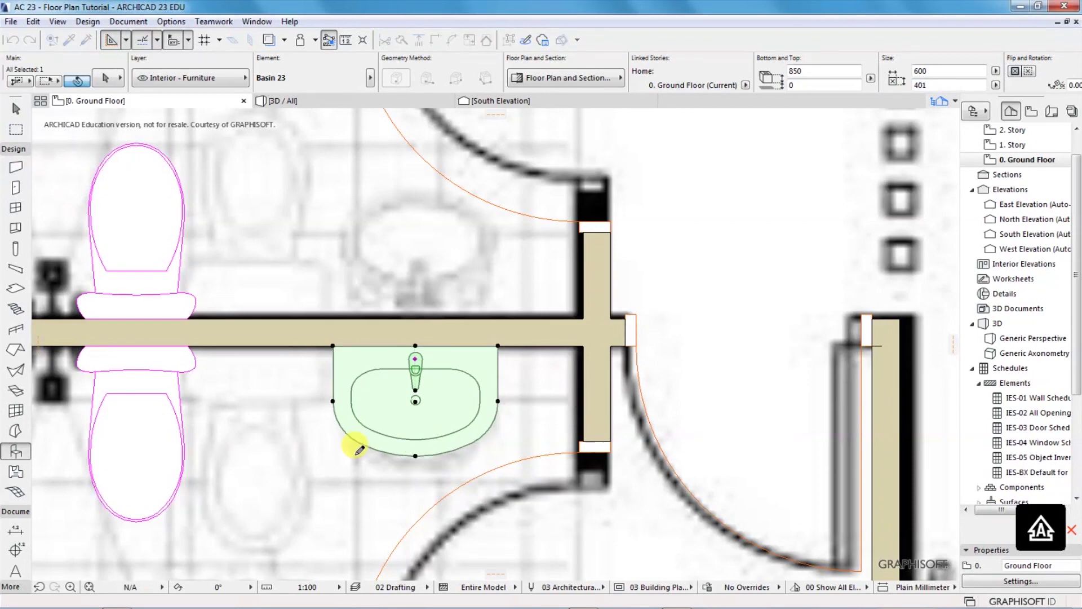
pyautogui.click(334, 402)
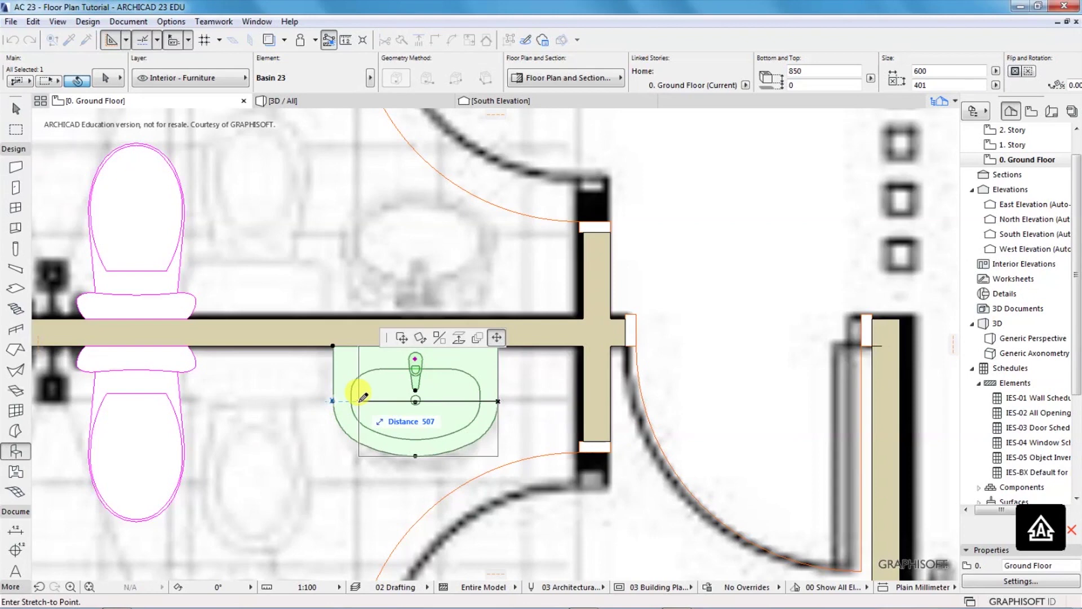
pyautogui.click(359, 398)
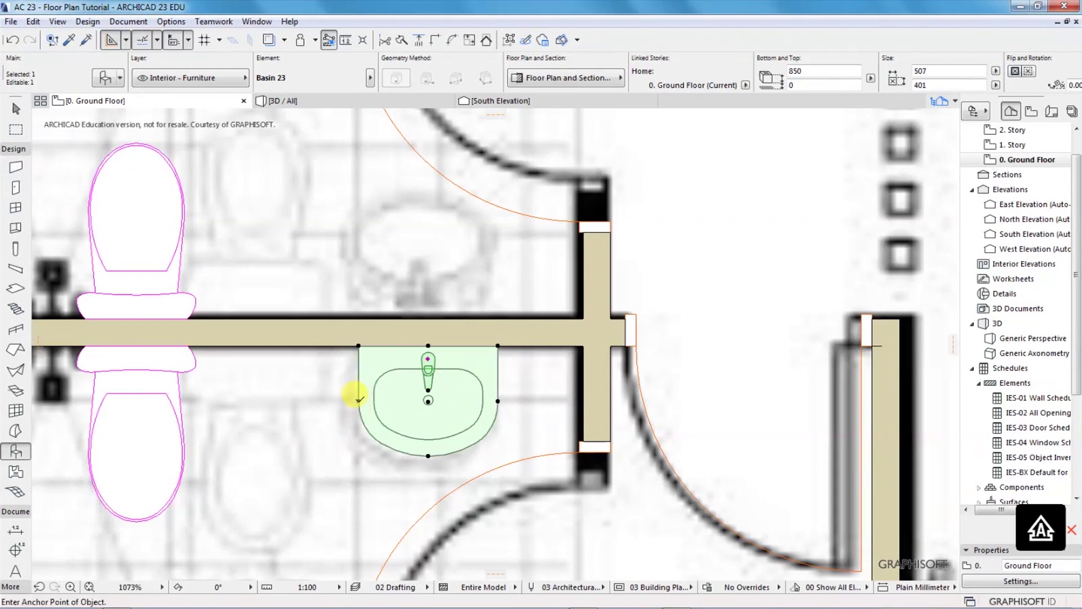
# - Mirror a copy of the basin across the shared wall into the other T&B and move it flush with the wall face
pyautogui.rightClick(397, 384)
pyautogui.moveTo(446, 198)
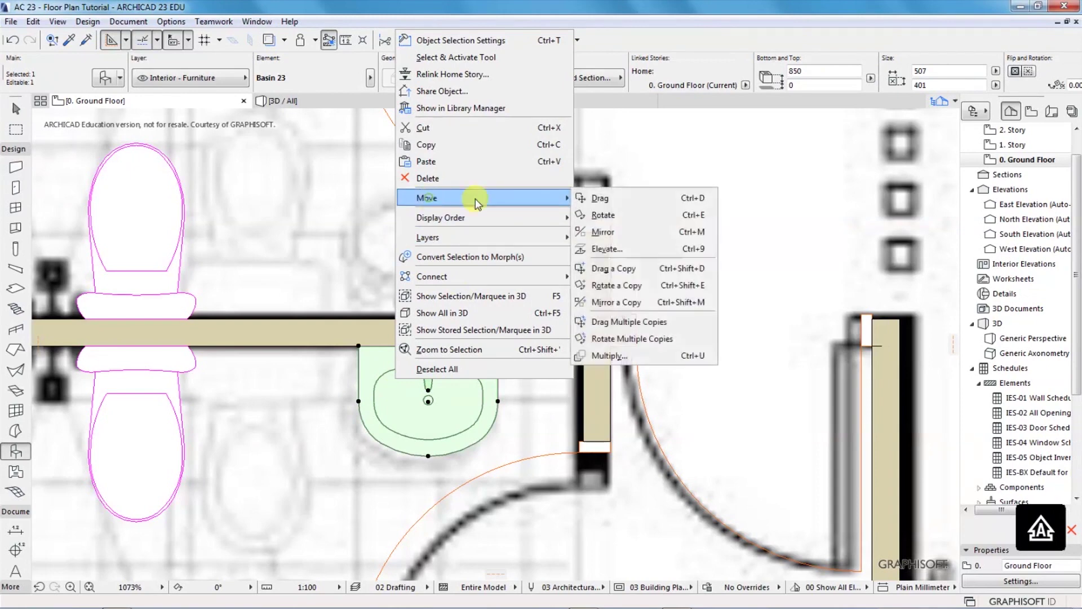
pyautogui.click(612, 305)
pyautogui.click(355, 332)
pyautogui.click(503, 322)
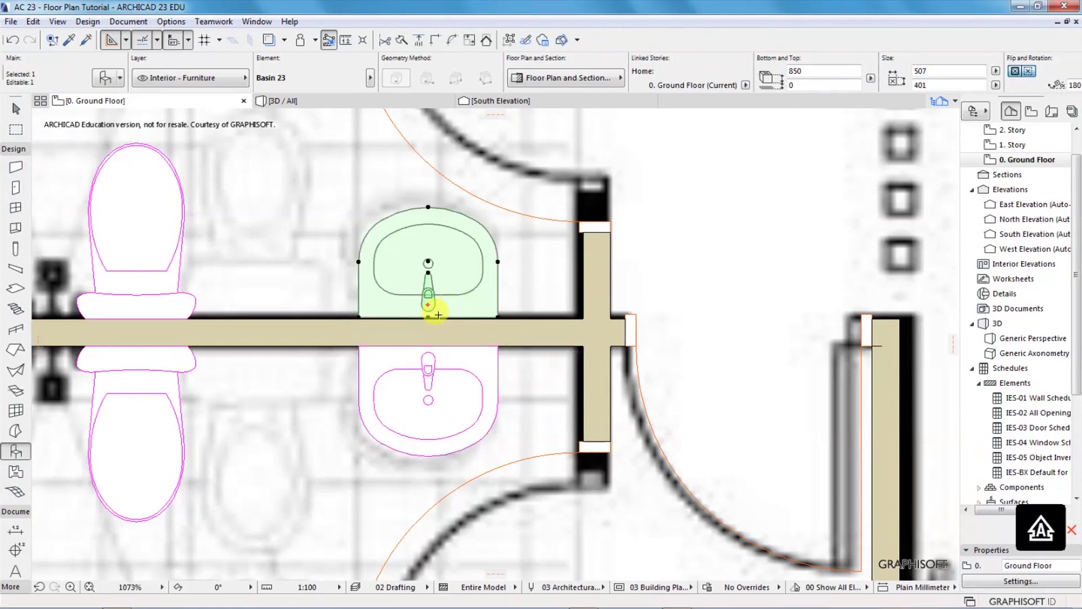
pyautogui.scroll(3, 418, 327)
pyautogui.scroll(2, 417, 329)
pyautogui.hotkey('ctrl', 'd')
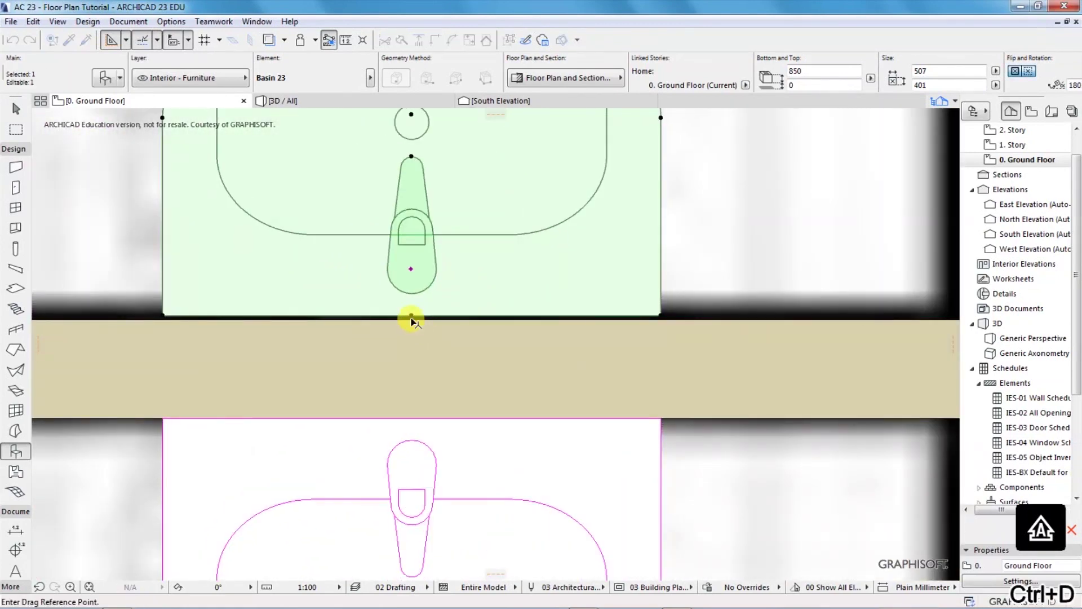
pyautogui.click(413, 316)
pyautogui.click(412, 320)
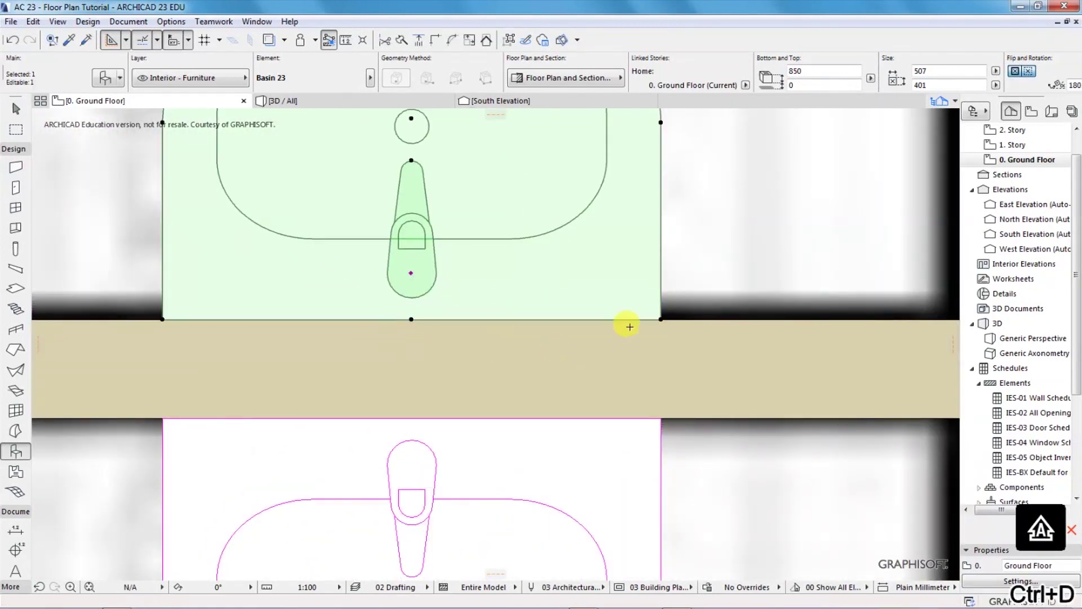
pyautogui.press('Escape')
pyautogui.scroll(-10, 425, 290)
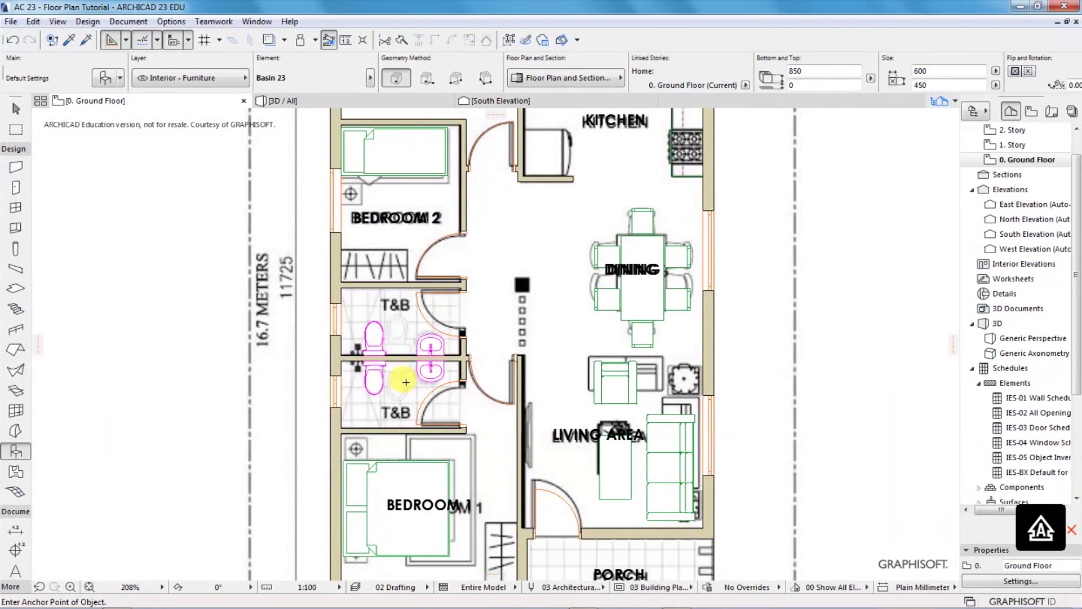
pyautogui.scroll(-4, 326, 330)
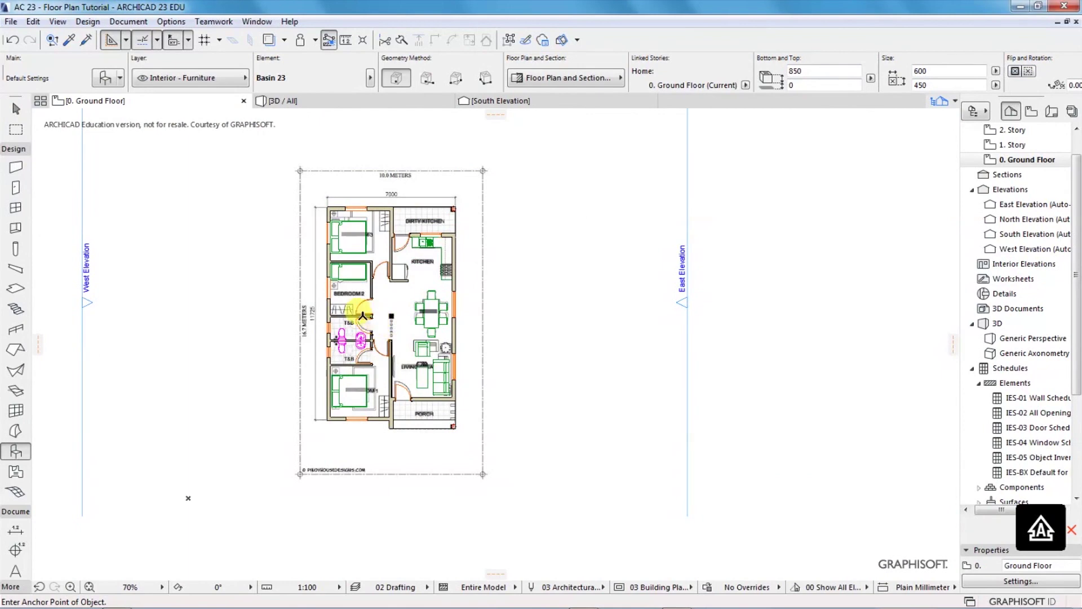
pyautogui.scroll(1, 357, 310)
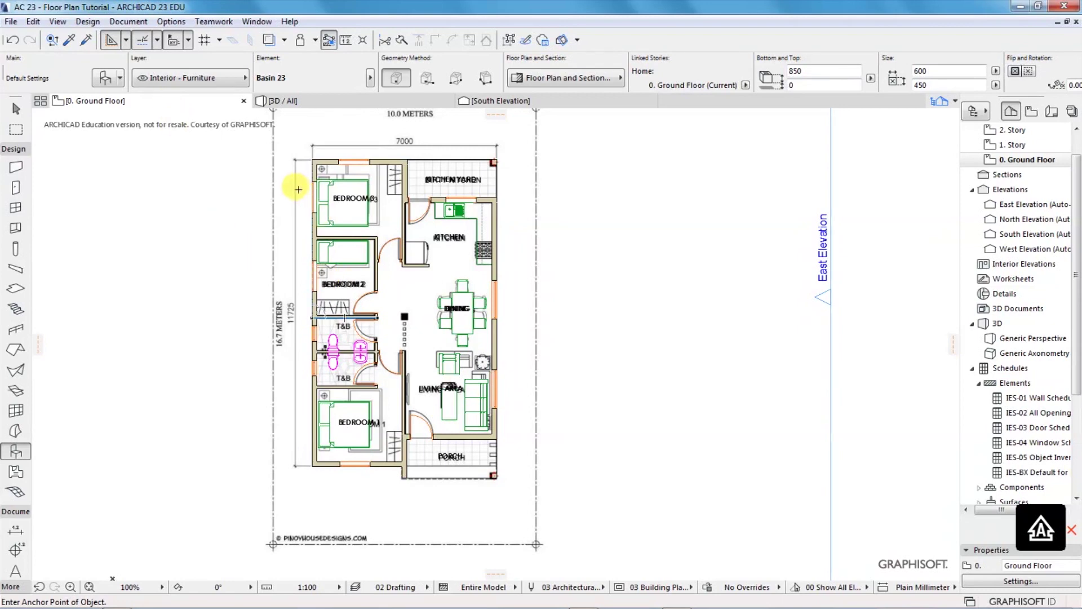
pyautogui.scroll(2, 298, 190)
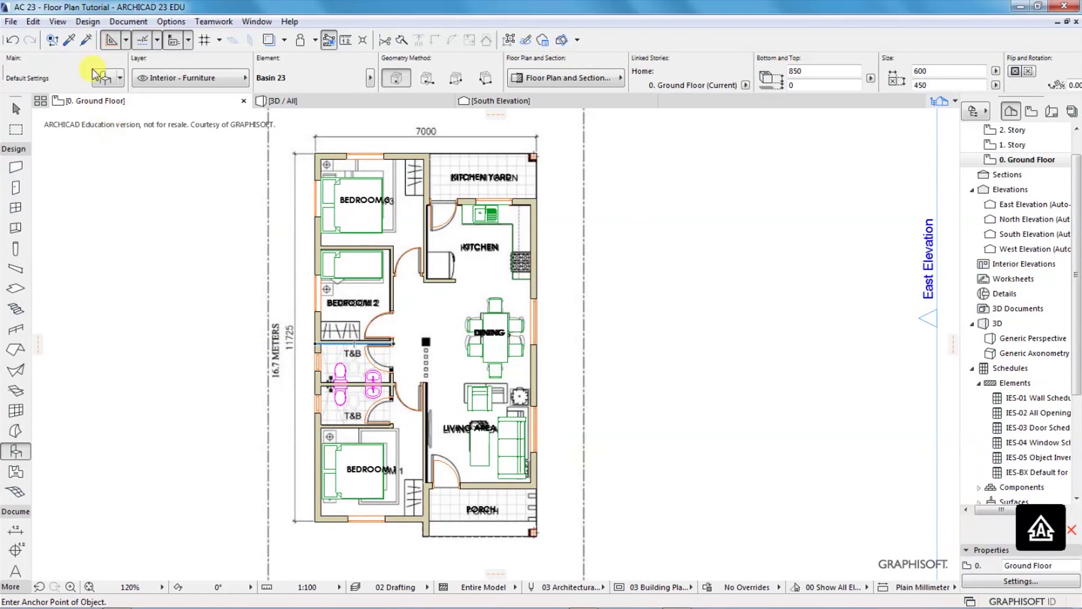
# - Start the Fill tool with the rectangular method and switch its fill category to drafting fills
pyautogui.click(120, 23)
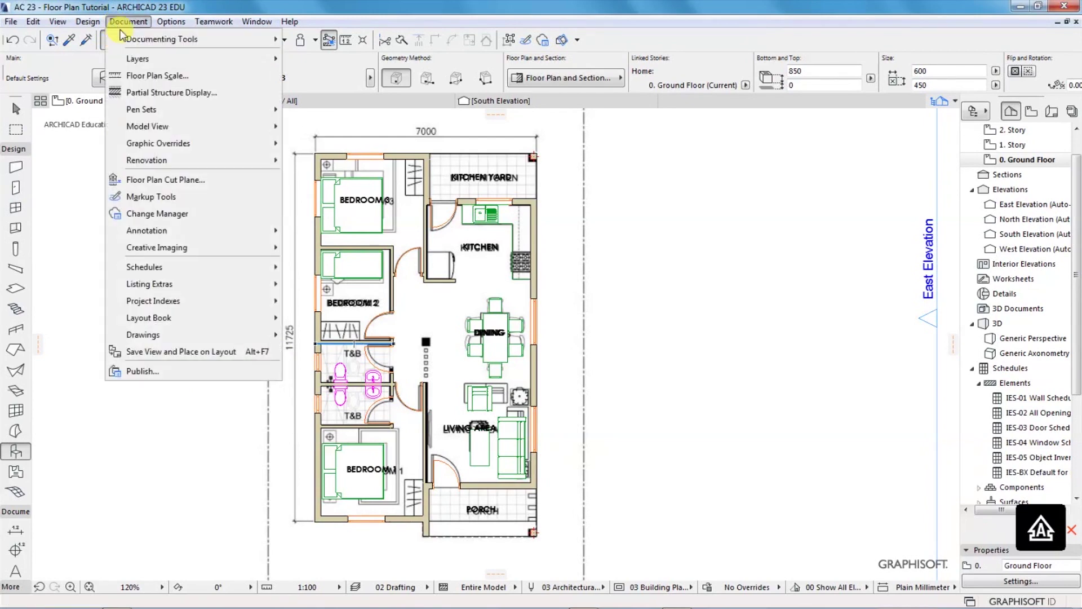
pyautogui.moveTo(128, 43)
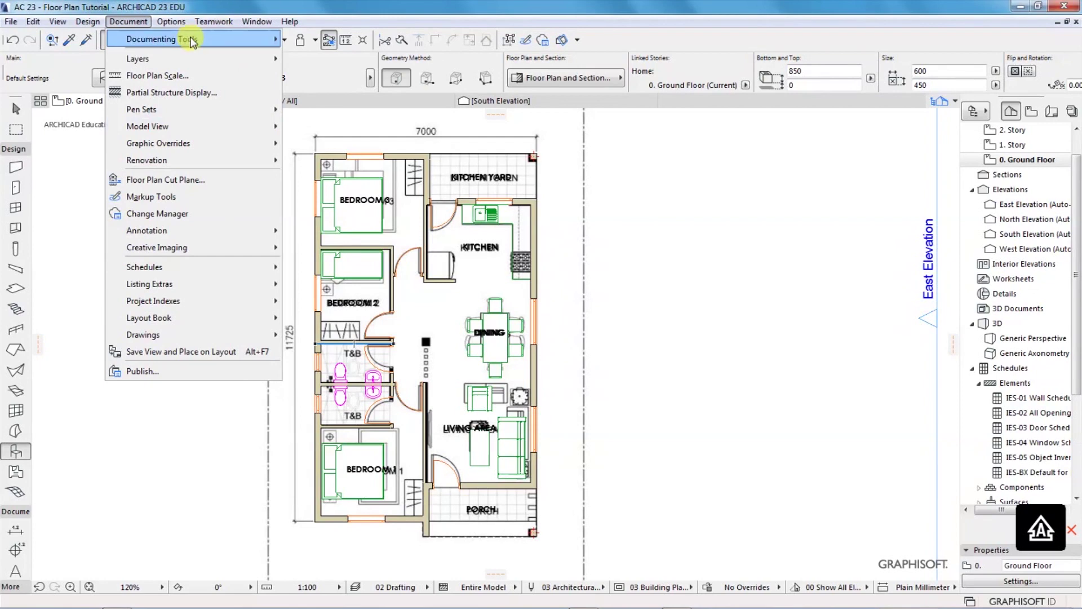
pyautogui.moveTo(192, 41)
pyautogui.click(307, 140)
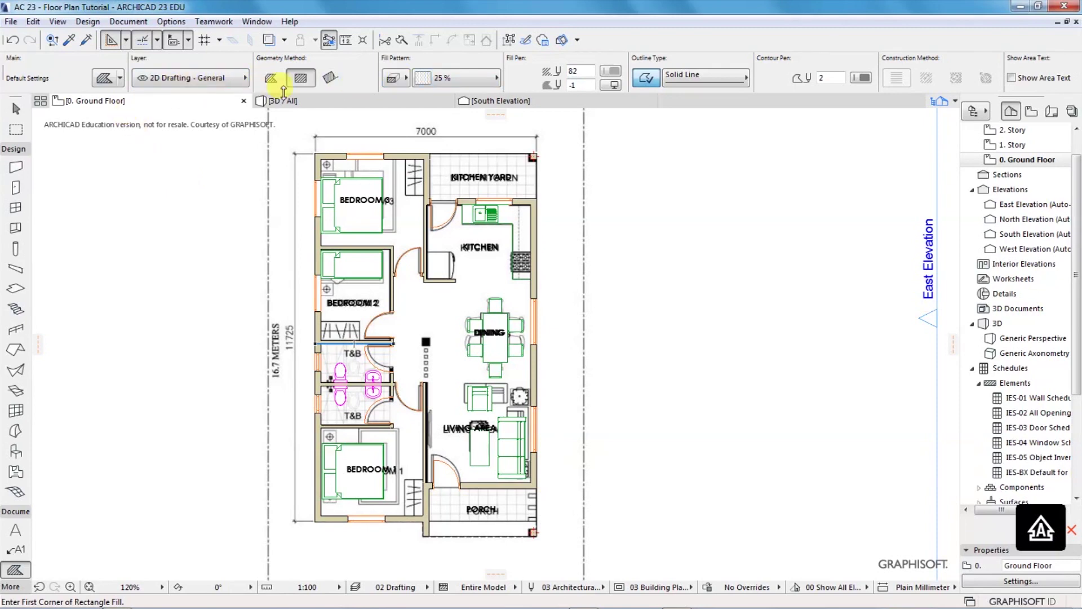
pyautogui.click(406, 78)
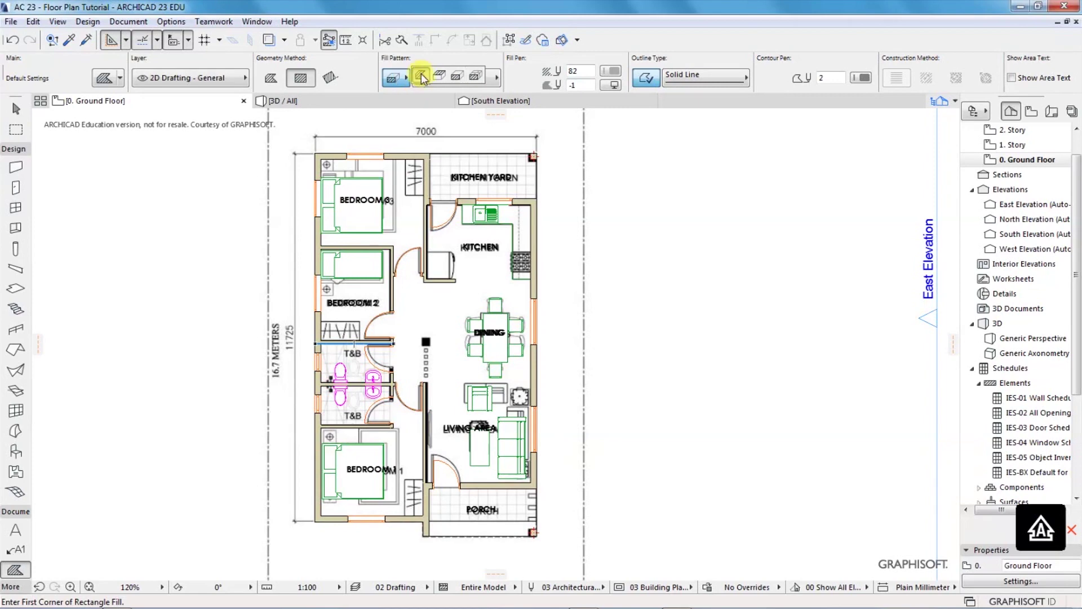
pyautogui.click(420, 76)
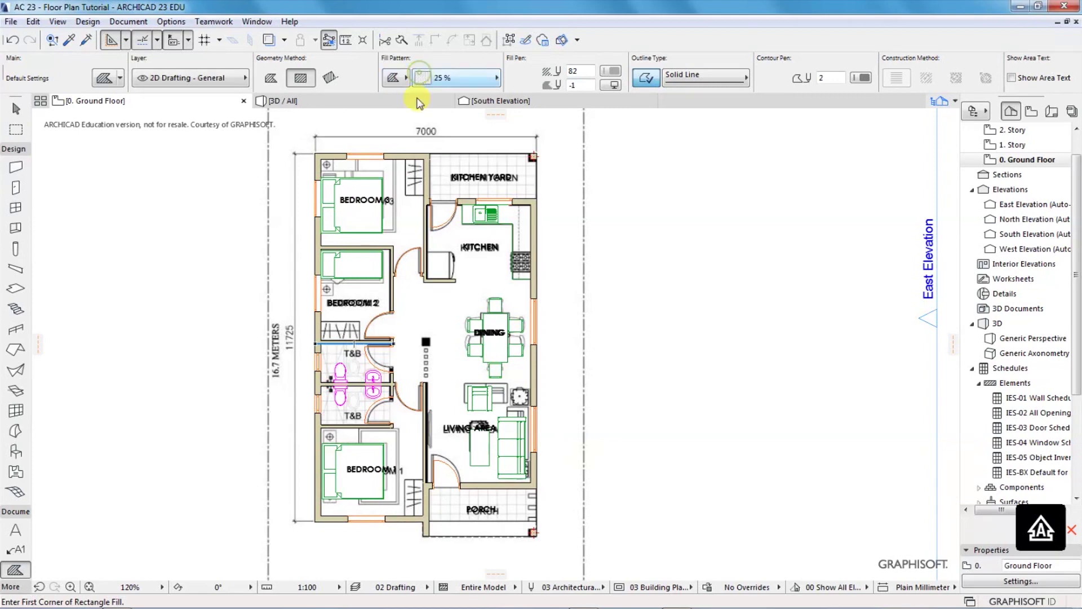
pyautogui.click(489, 79)
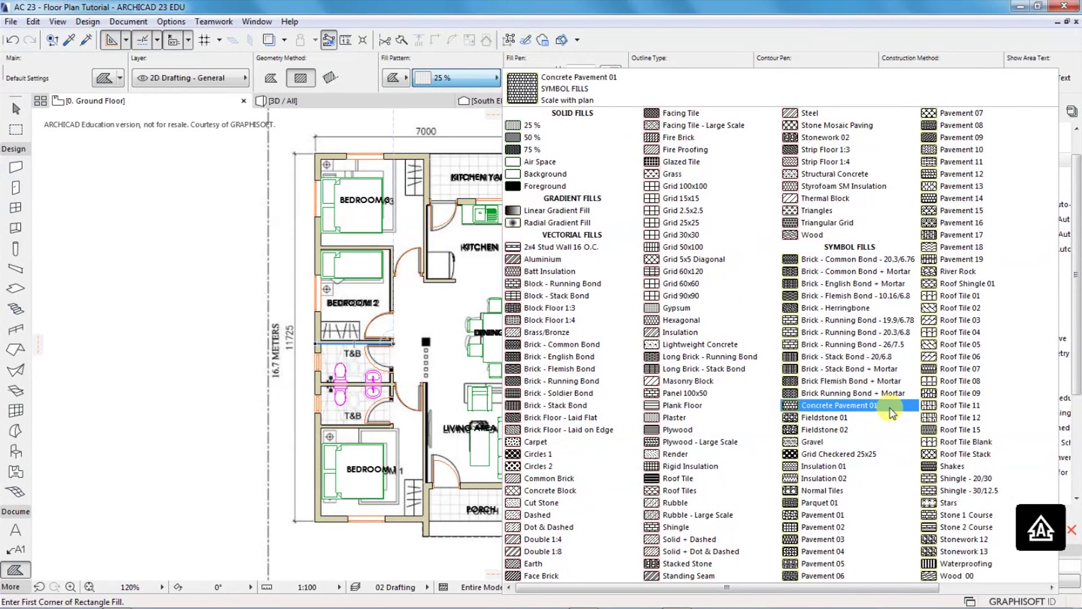
pyautogui.moveTo(880, 589); pyautogui.dragTo(999, 590)
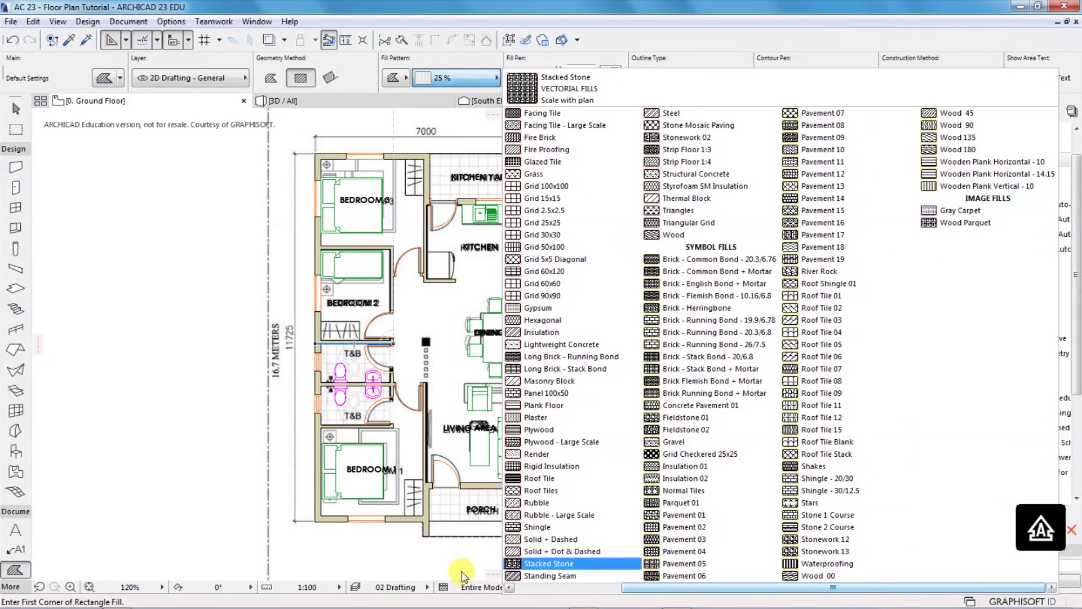
pyautogui.click(384, 548)
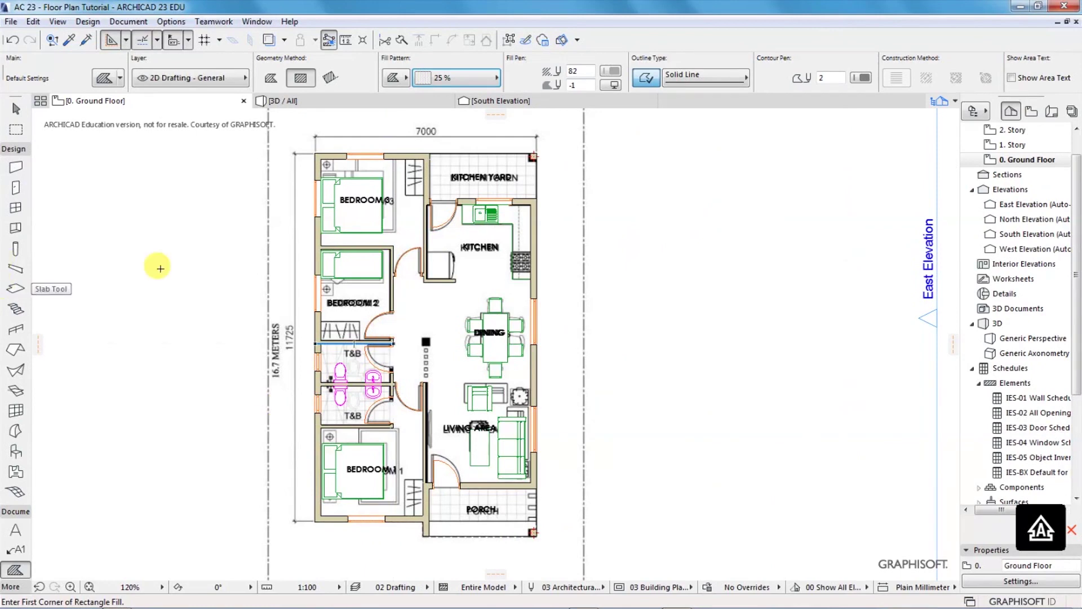
# - Draw a rectangular 25 % fill over Bedroom 3 and stretch its edge to the inner face of the wall on the kitchen side
pyautogui.scroll(3, 355, 160)
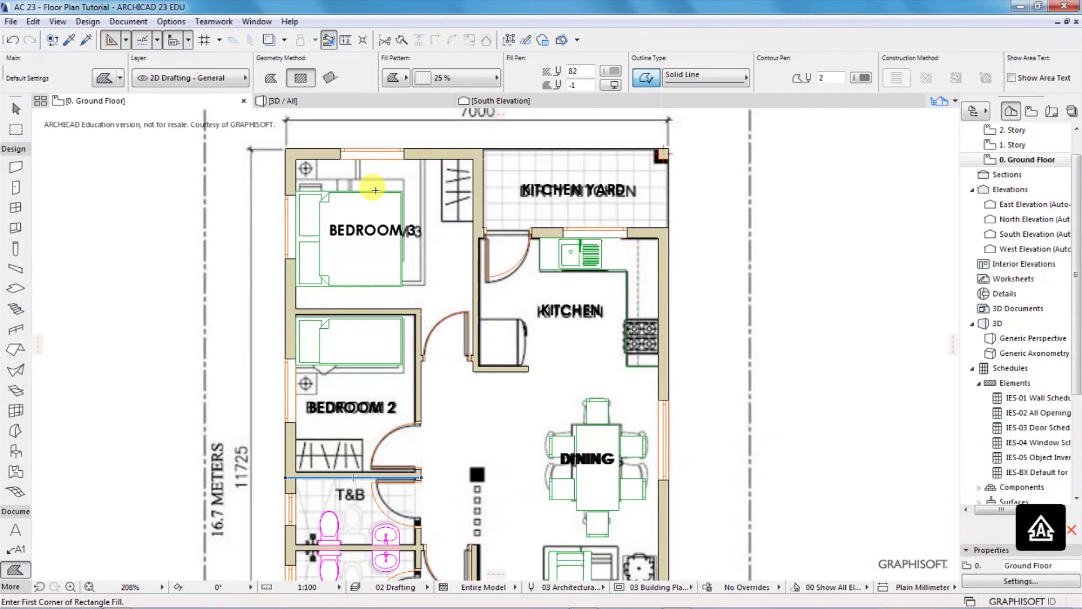
pyautogui.click(296, 159)
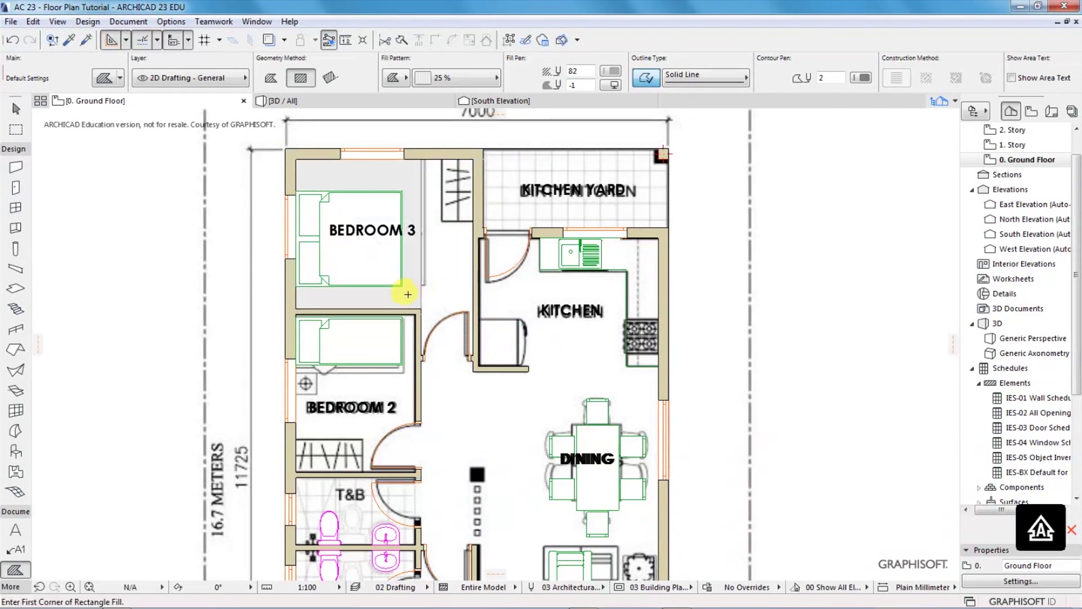
pyautogui.click(422, 309)
pyautogui.scroll(3, 479, 186)
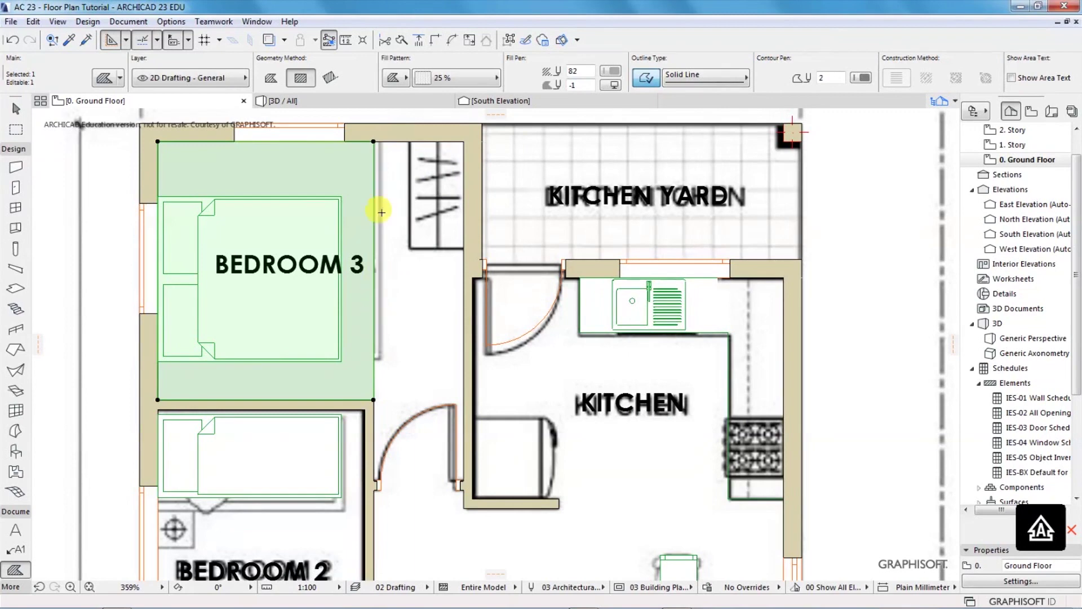
pyautogui.click(374, 322)
pyautogui.click(570, 415)
pyautogui.click(463, 320)
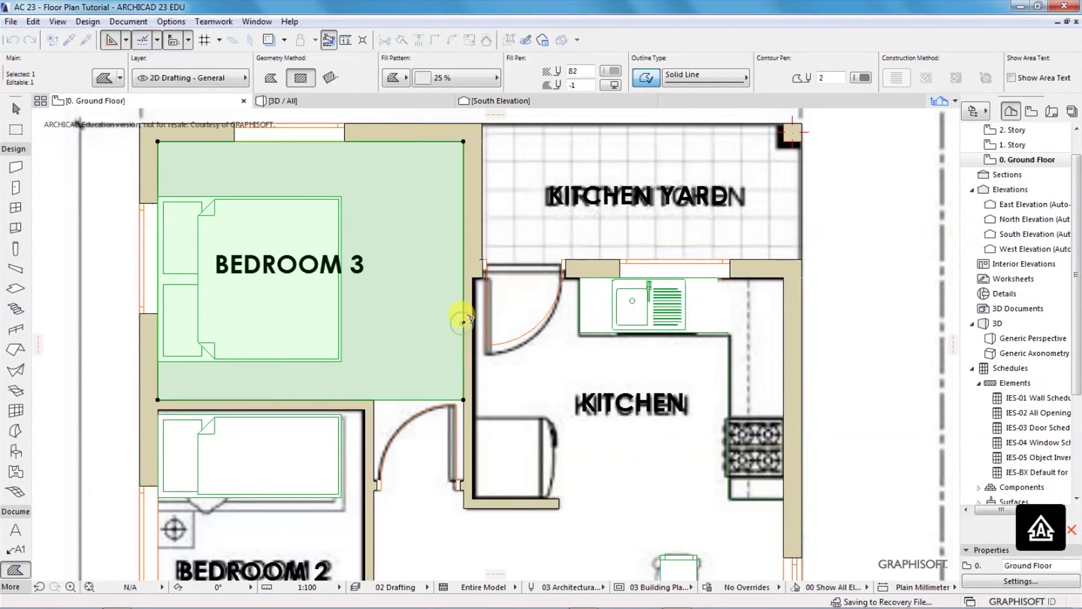
# - Add a node to the Bedroom 3 fill at the Bedroom 2 wall corner and offset the adjoining edge down to the bedroom door opening
pyautogui.scroll(-5, 463, 321)
pyautogui.scroll(4, 384, 339)
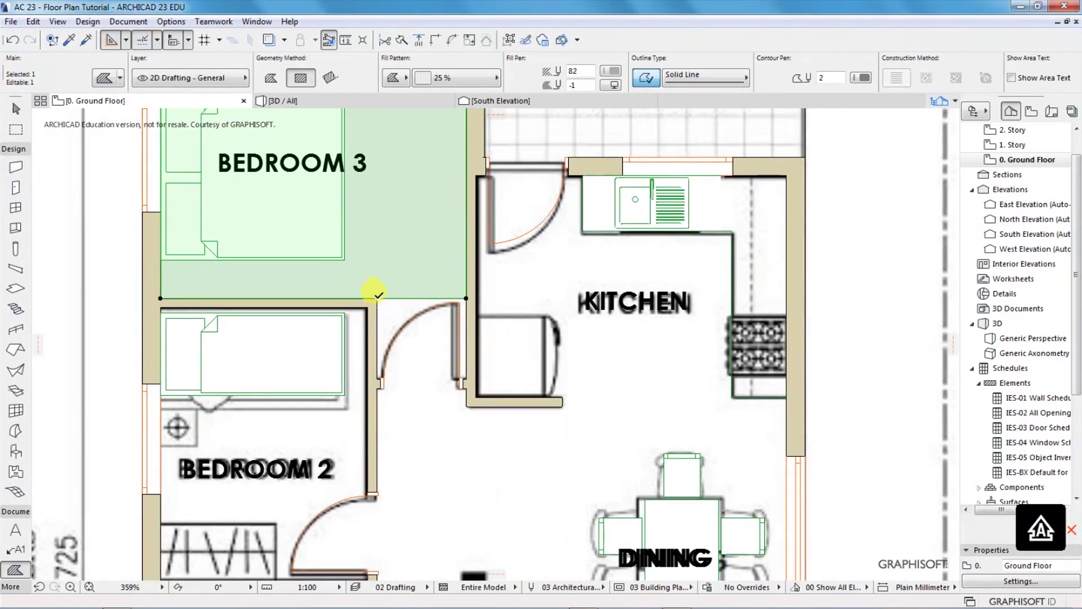
pyautogui.click(374, 298)
pyautogui.click(570, 413)
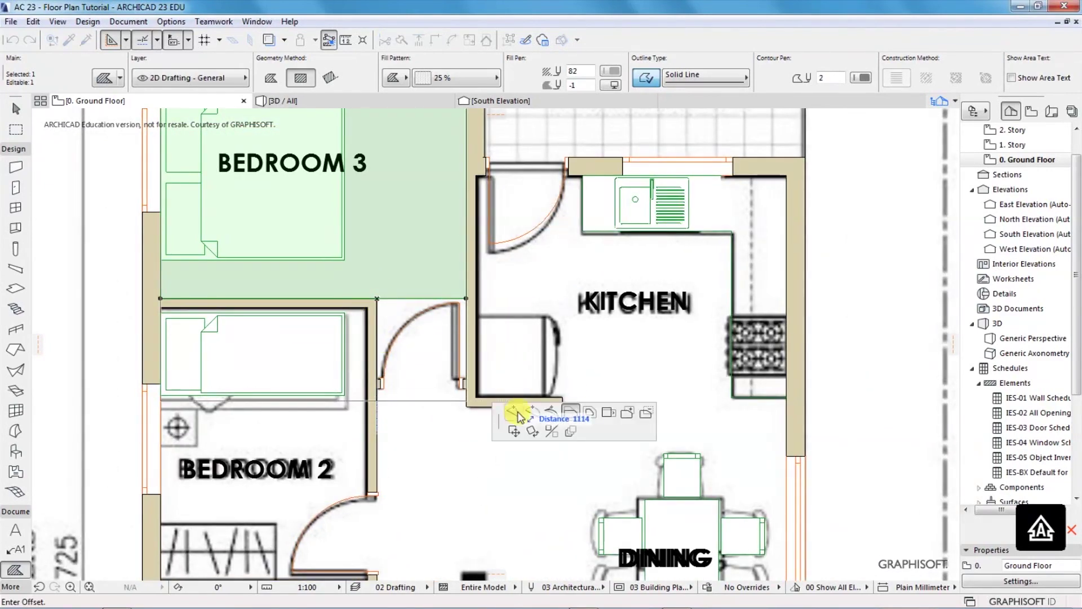
pyautogui.click(419, 305)
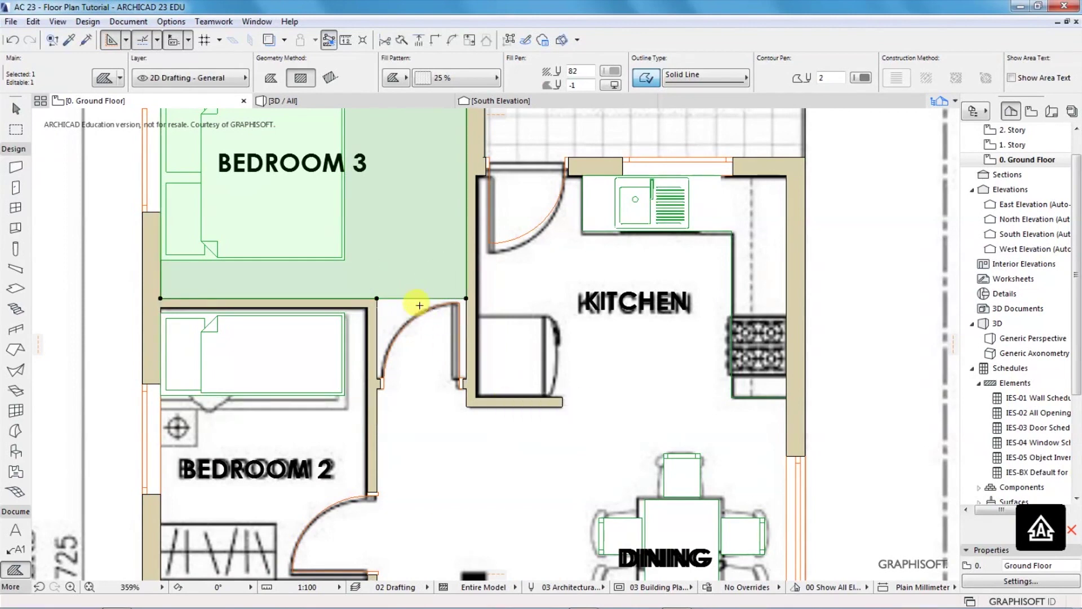
pyautogui.click(420, 299)
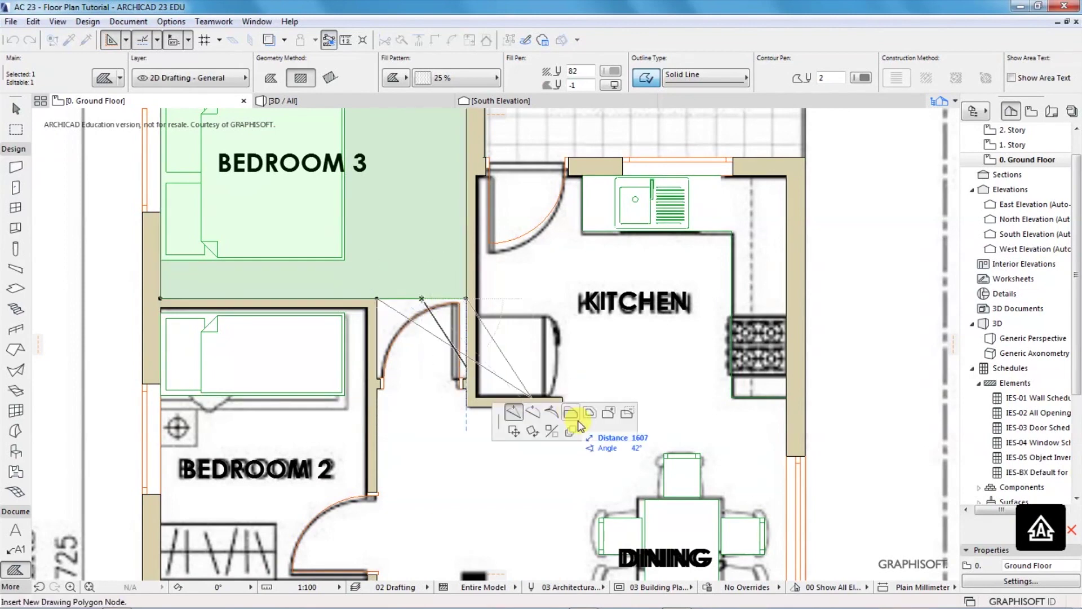
pyautogui.click(583, 418)
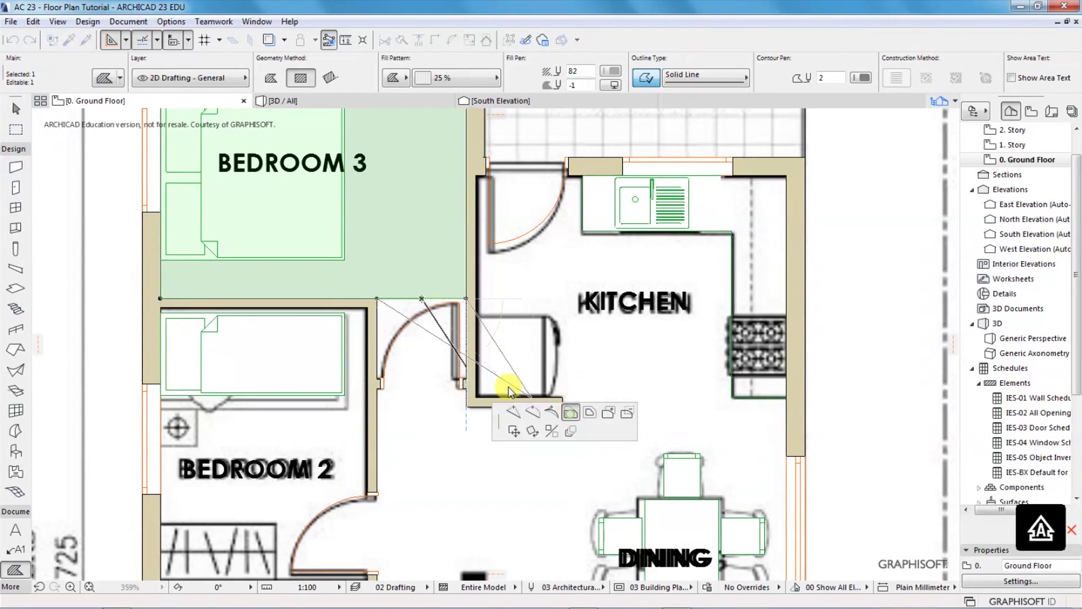
pyautogui.click(467, 377)
pyautogui.press('Escape')
pyautogui.scroll(-5, 467, 299)
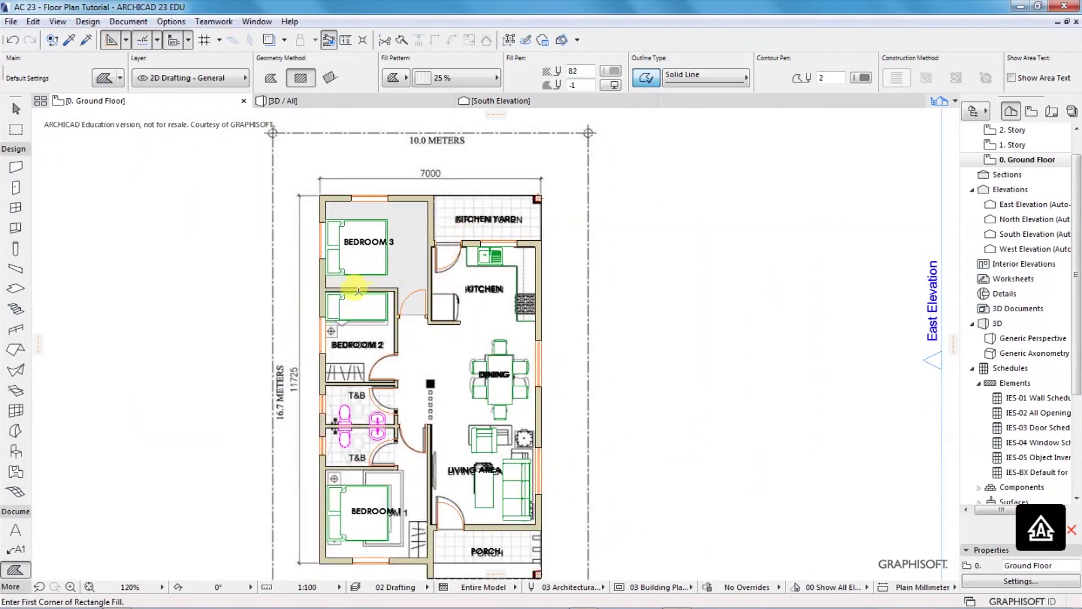
# - Cover the Bedroom 2 floor with a rectangular 25 % fill between opposite inner wall corners
pyautogui.scroll(3, 358, 291)
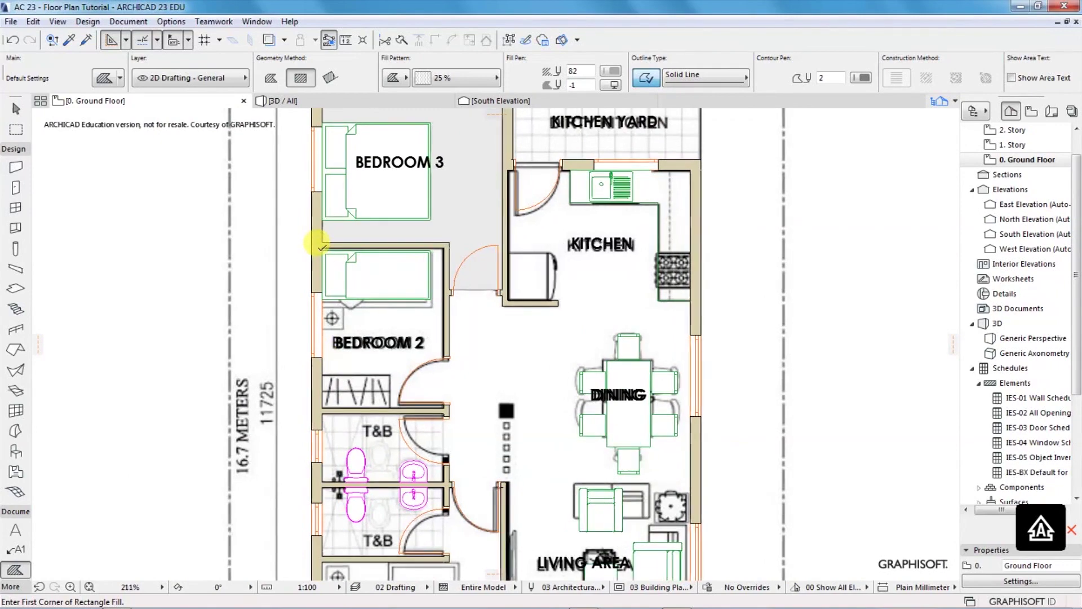
pyautogui.scroll(6, 319, 239)
pyautogui.click(325, 243)
pyautogui.scroll(-6, 375, 276)
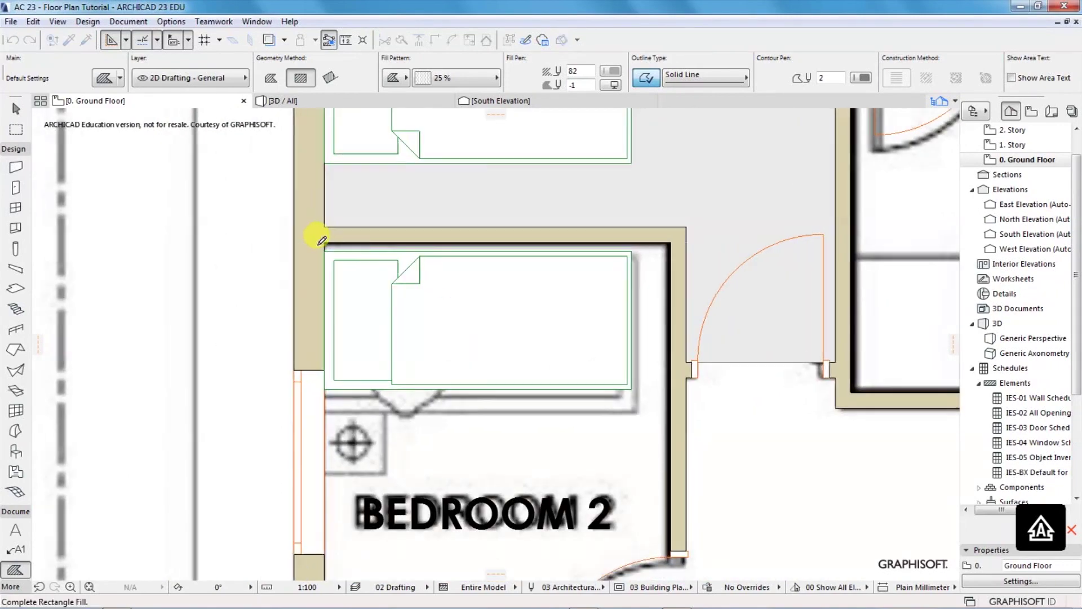
pyautogui.scroll(4, 447, 401)
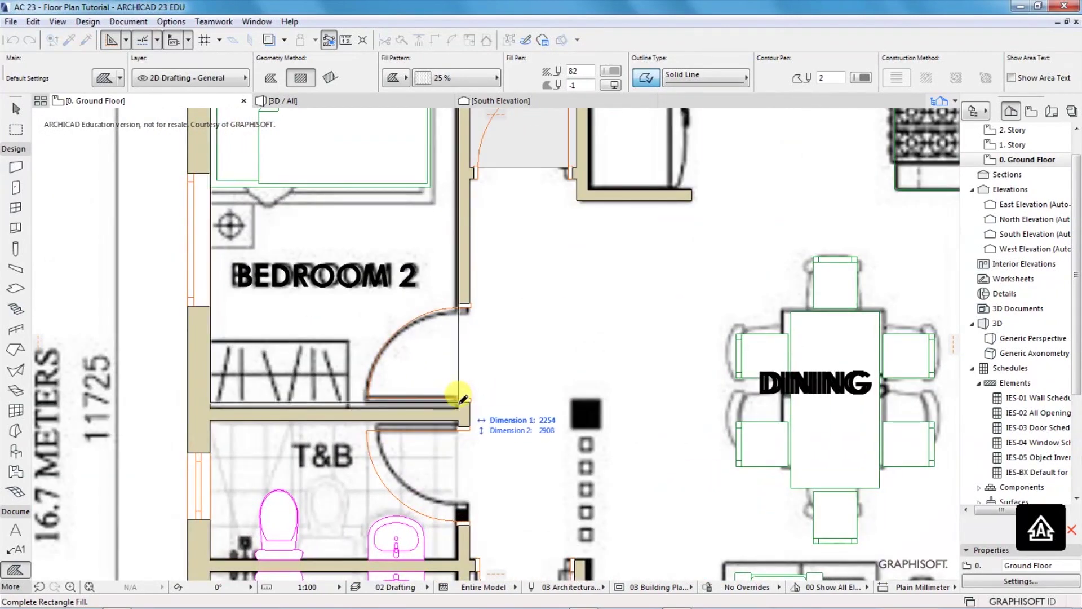
pyautogui.click(458, 409)
pyautogui.scroll(-6, 305, 350)
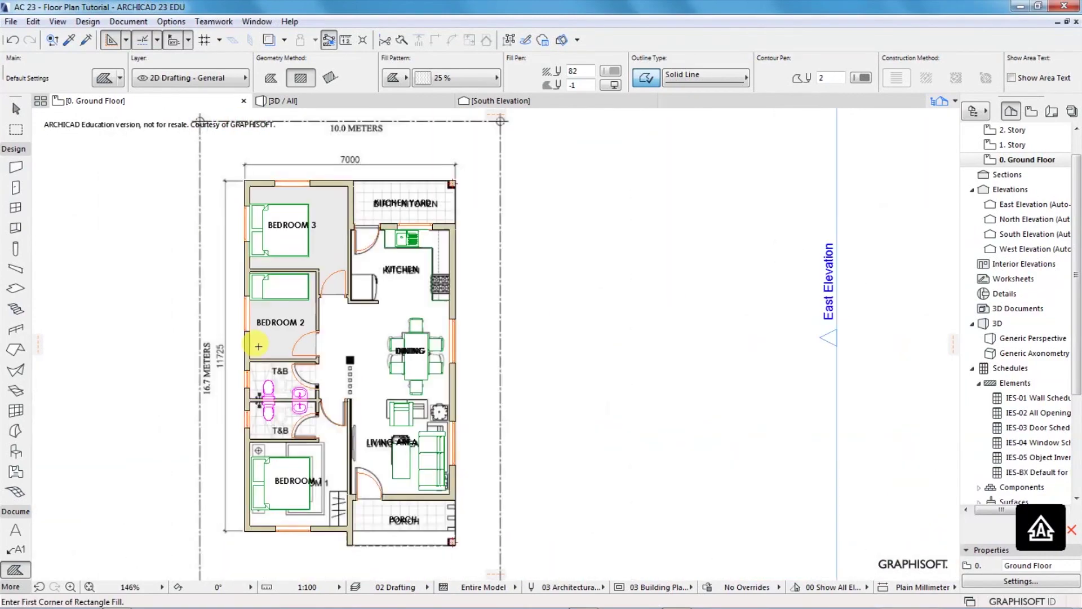
# - Cover the floors of both T&B rooms with separate rectangular 25 % fills, leaving the shared wall between them clear
pyautogui.scroll(4, 272, 342)
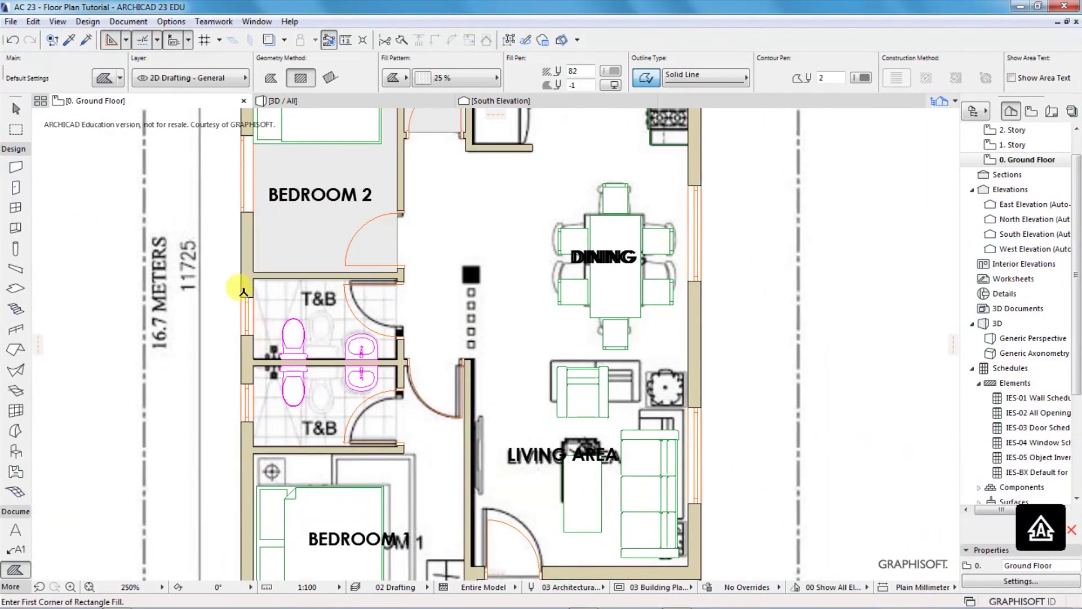
pyautogui.click(253, 278)
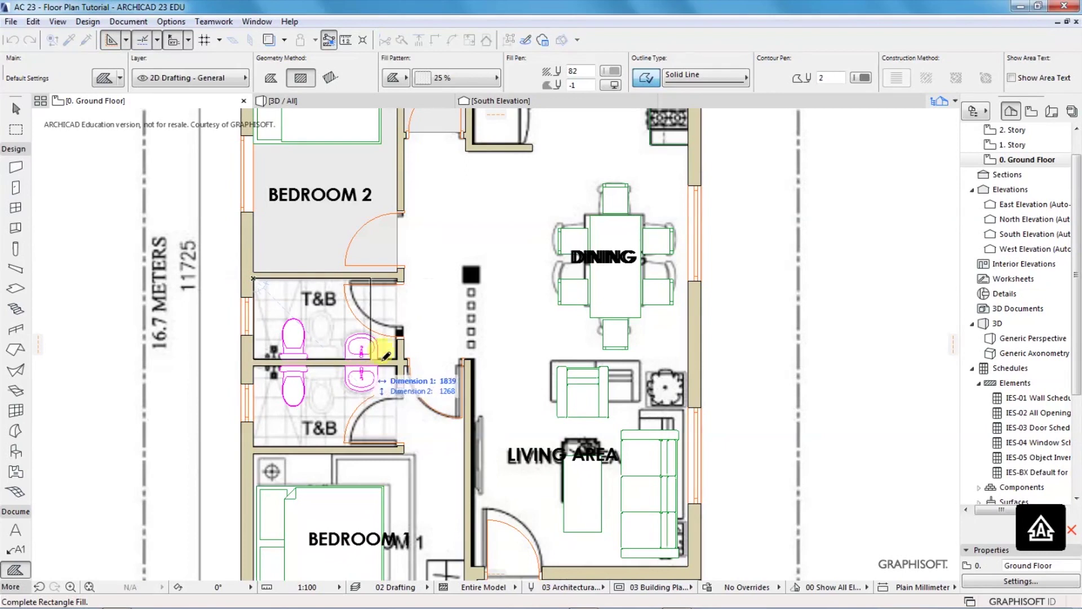
pyautogui.click(403, 356)
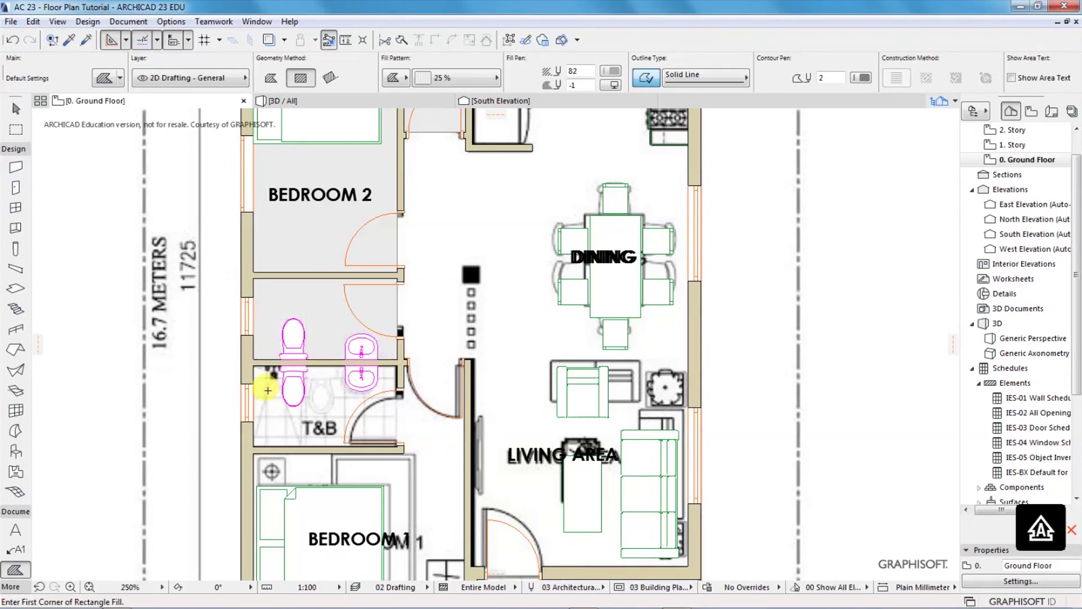
pyautogui.click(253, 364)
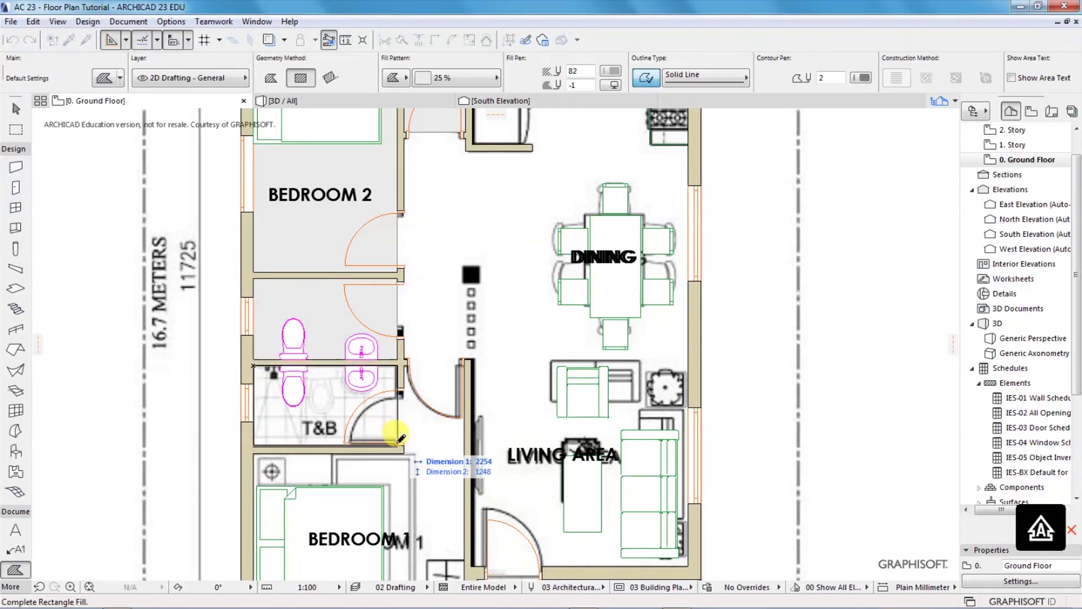
pyautogui.click(404, 449)
# - Draw a rectangular 25 % fill over Bedroom 1, from the T&B wall to the opposite inner corner beside the porch
pyautogui.scroll(-4, 232, 312)
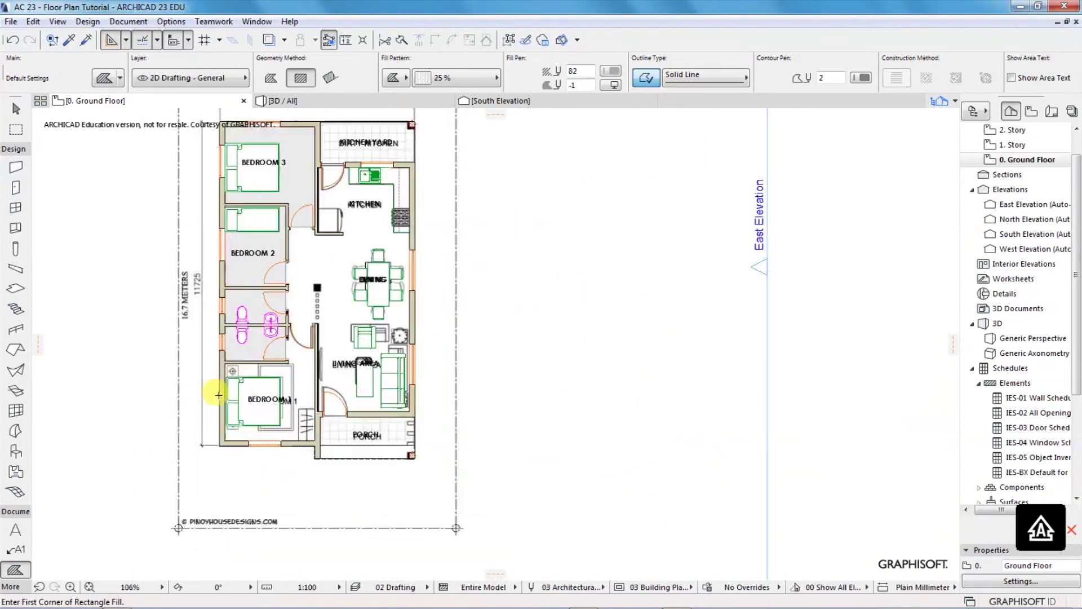
pyautogui.scroll(-2, 261, 421)
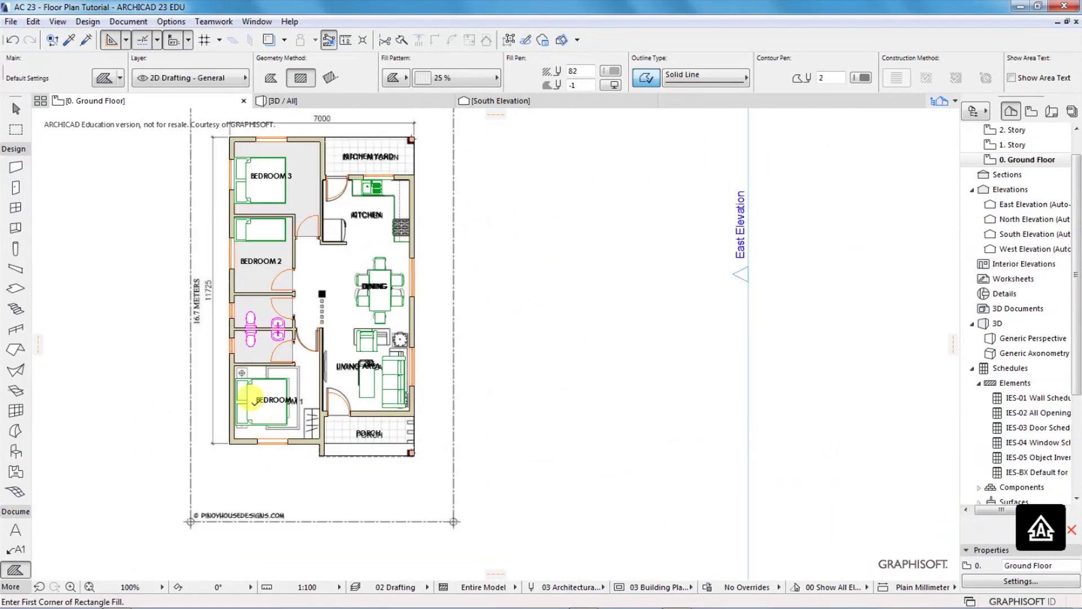
pyautogui.scroll(10, 251, 395)
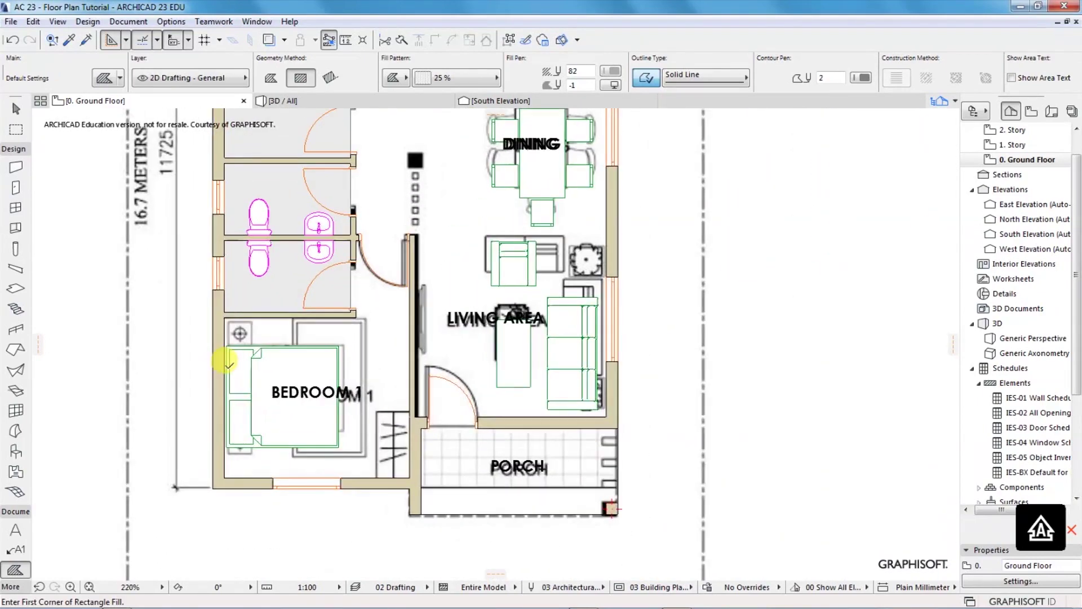
pyautogui.click(224, 301)
pyautogui.click(431, 480)
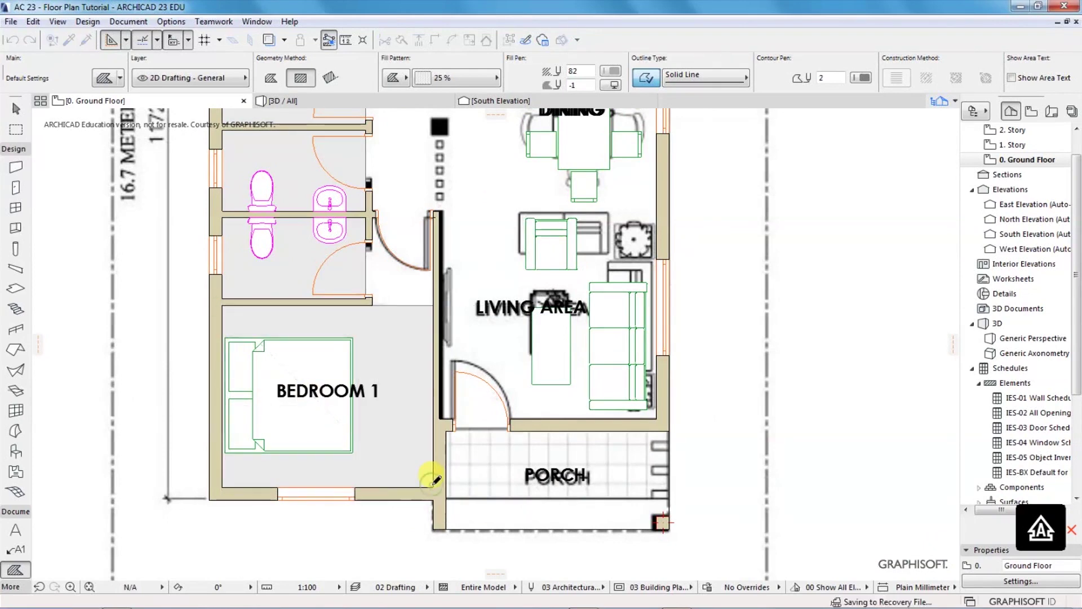
# - Add a node to the Bedroom 1 fill at the T&B wall corner and offset the adjoining edge through the passage to the bedroom door
pyautogui.scroll(6, 372, 305)
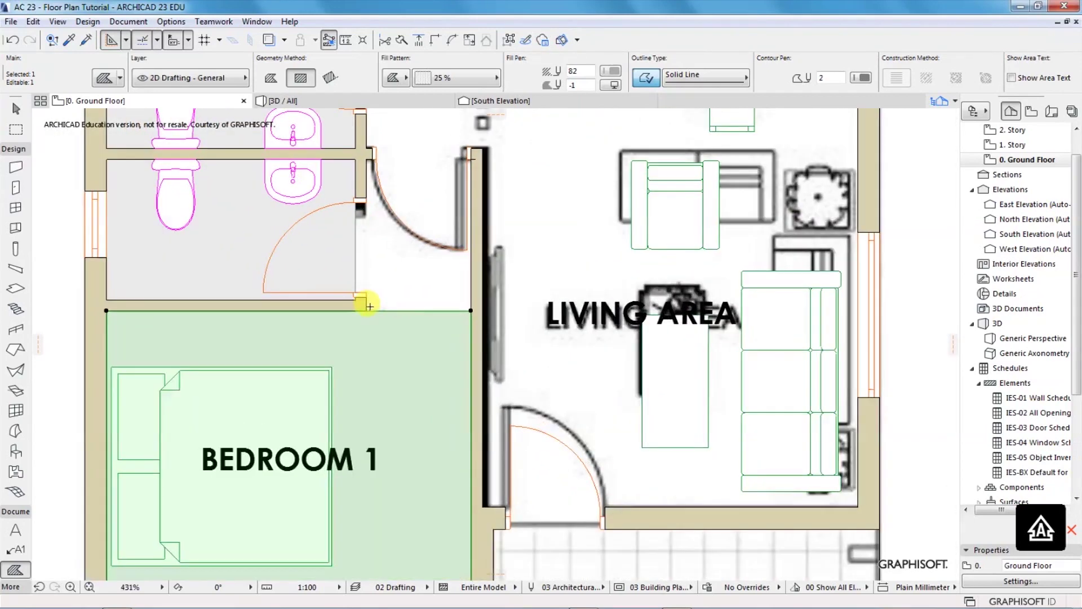
pyautogui.click(367, 310)
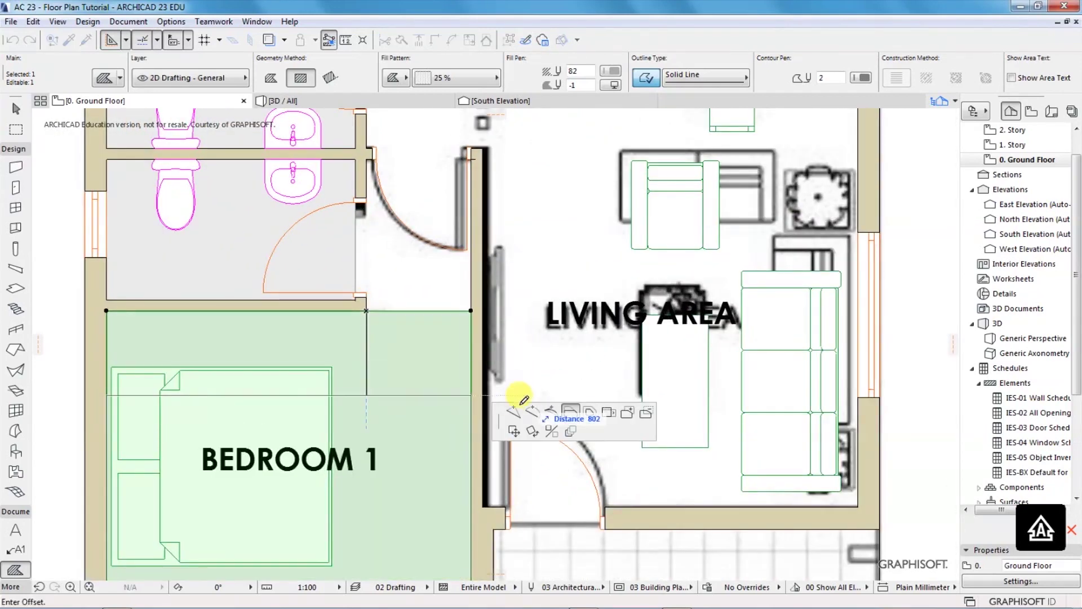
pyautogui.click(513, 412)
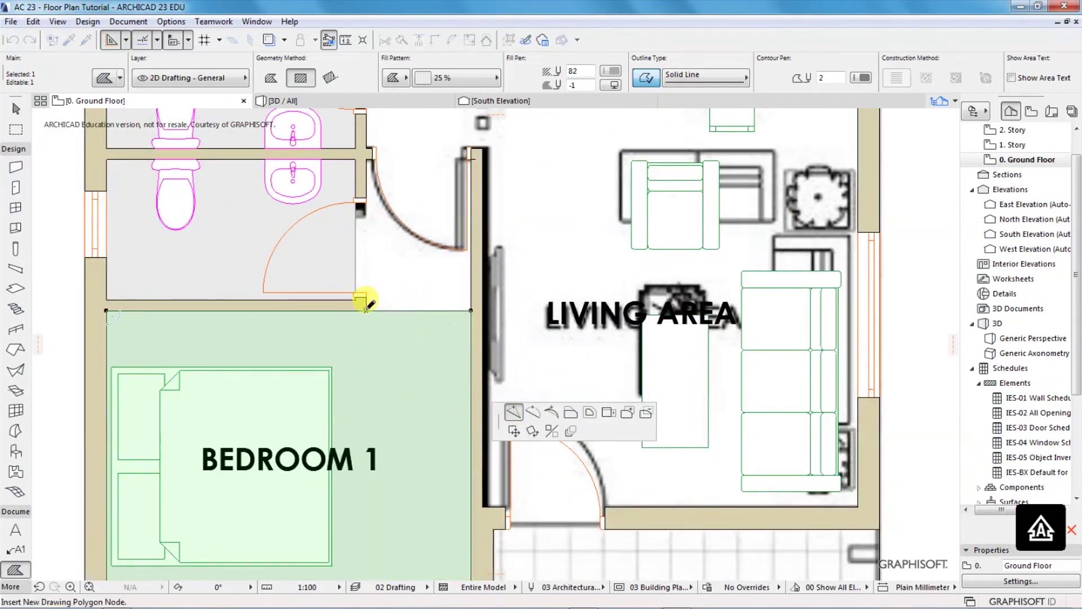
pyautogui.click(408, 310)
pyautogui.click(571, 412)
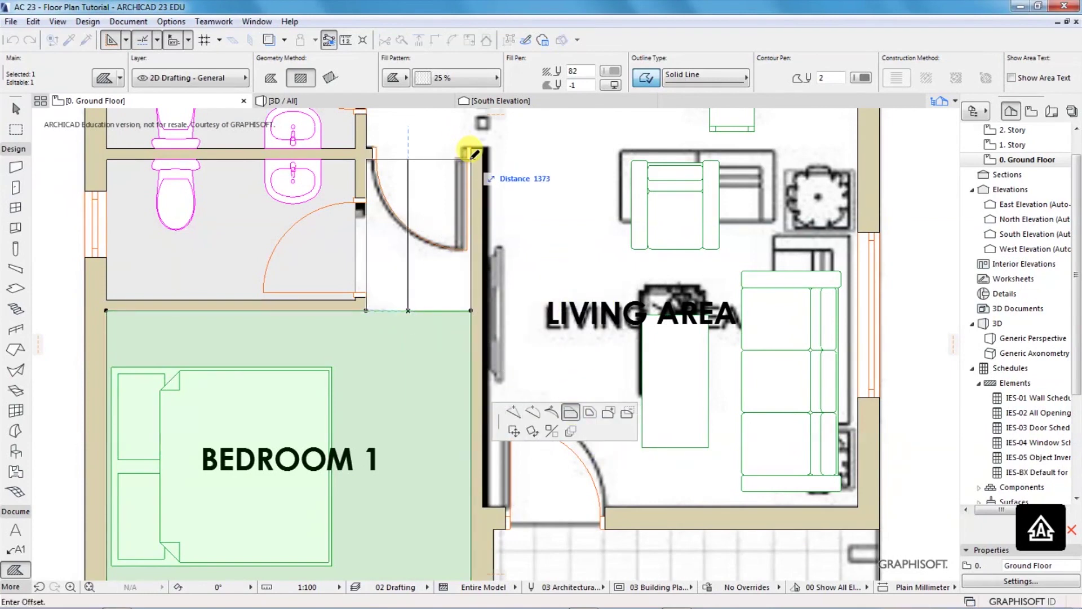
pyautogui.click(471, 152)
pyautogui.scroll(-3, 290, 338)
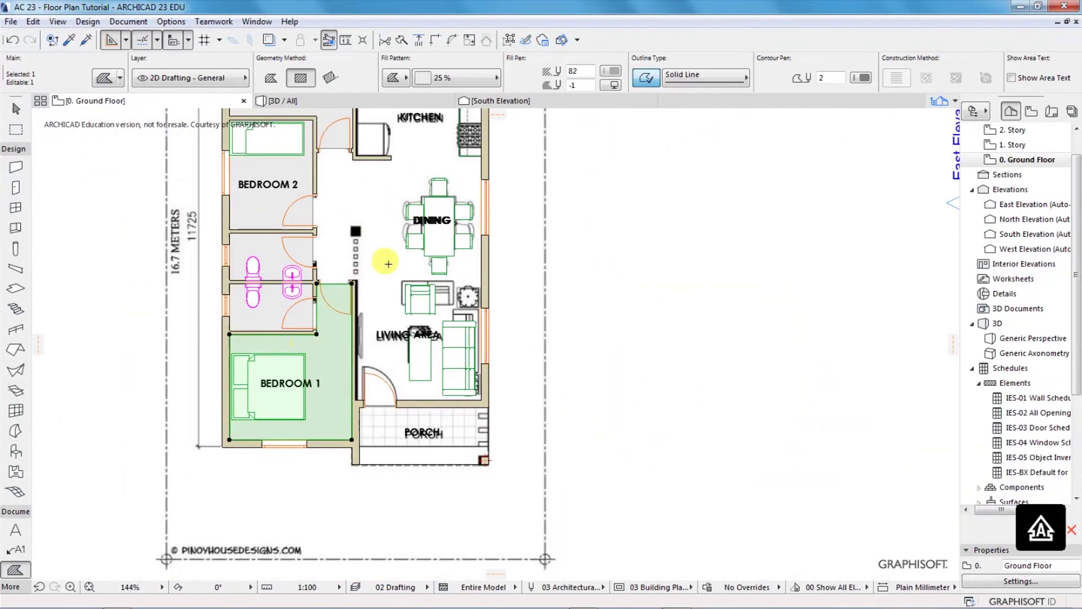
# - Cover the porch and the kitchen yard with separate rectangular 25 % fills, each drawn between opposite outer corners
pyautogui.press('Escape')
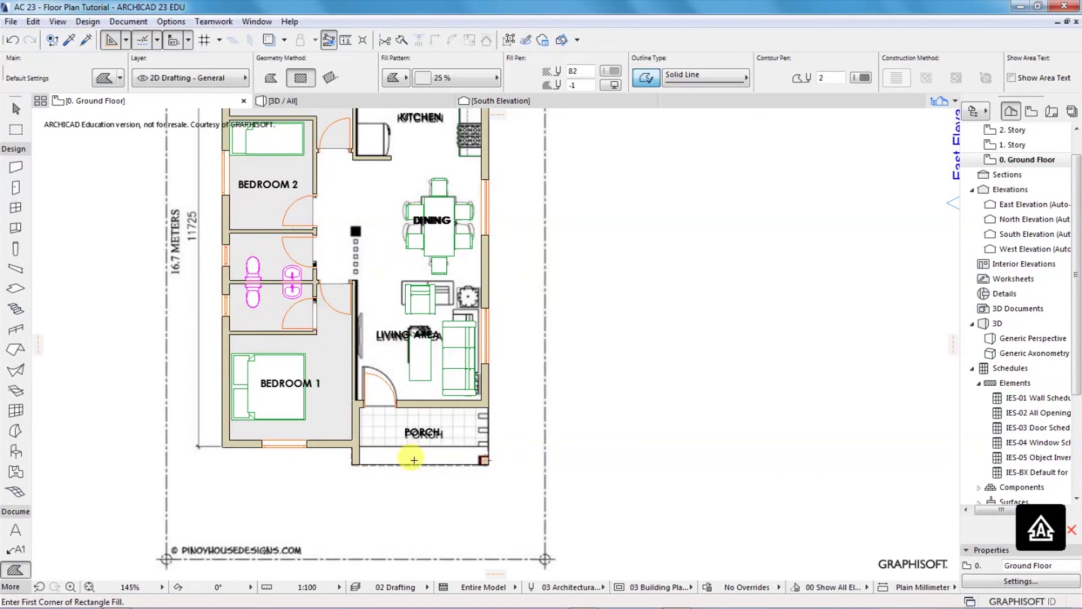
pyautogui.scroll(4, 411, 457)
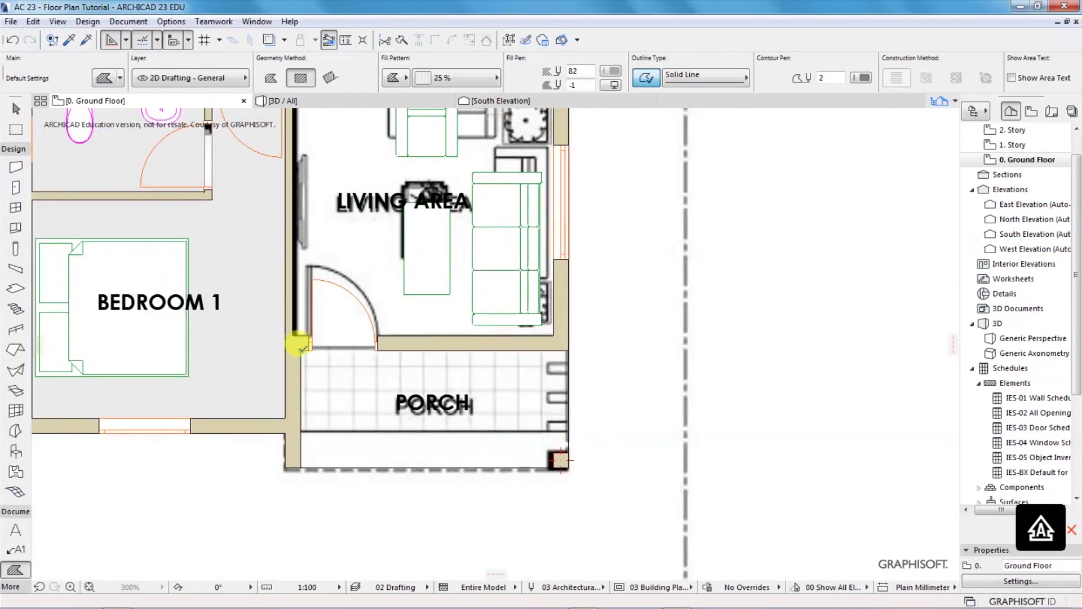
pyautogui.click(299, 346)
pyautogui.click(566, 467)
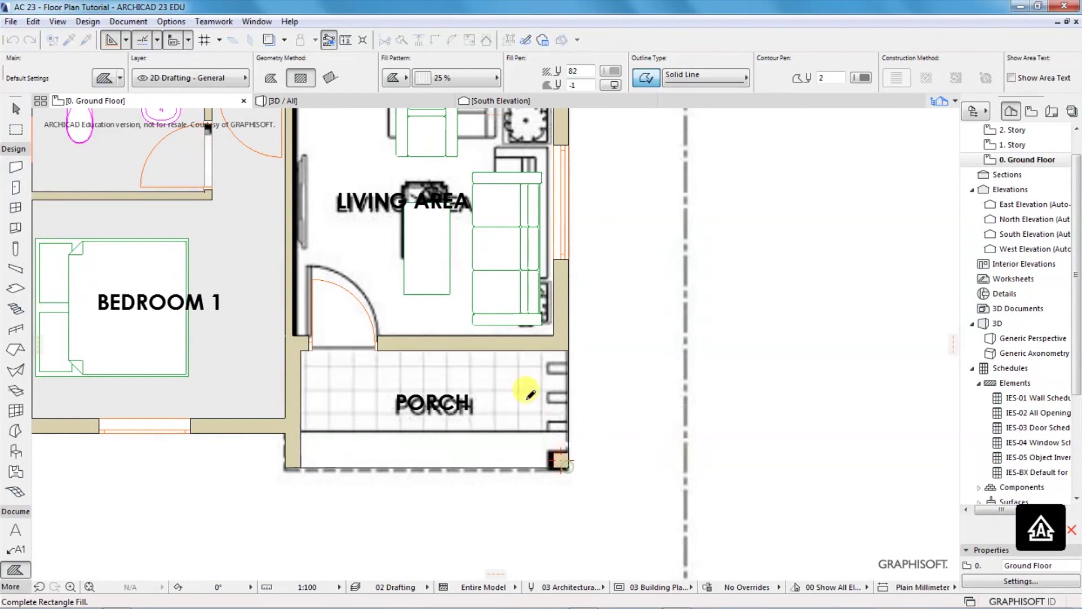
pyautogui.scroll(-6, 416, 473)
pyautogui.scroll(6, 400, 163)
pyautogui.click(344, 151)
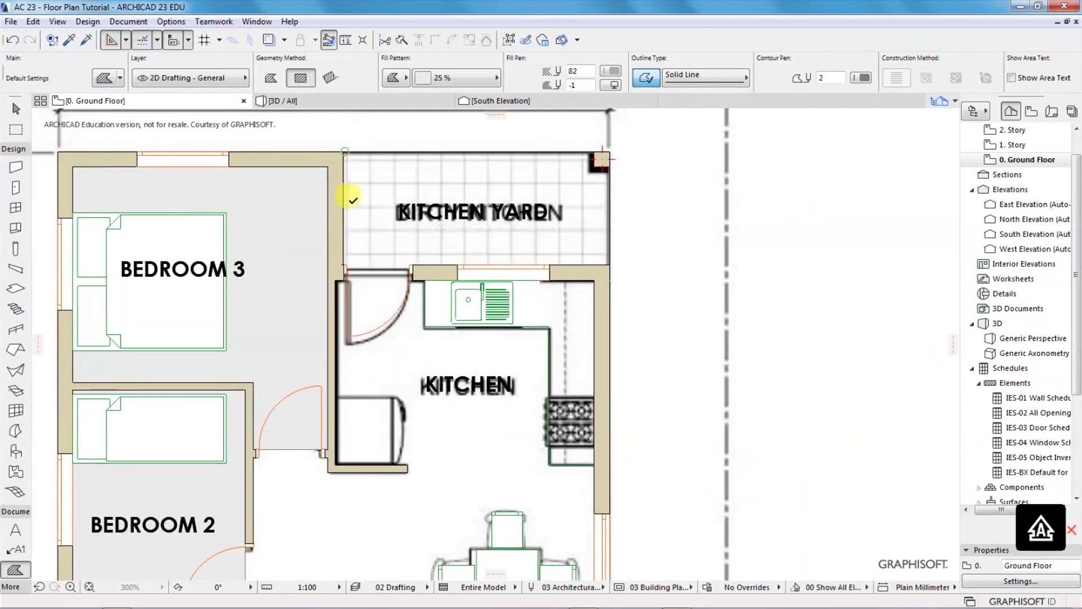
pyautogui.click(610, 262)
# - Draw a rectangular 25 % fill over the kitchen floor, from the inner wall corner at the door to the front end of the stove counter
pyautogui.scroll(-2, 378, 300)
pyautogui.scroll(1, 372, 265)
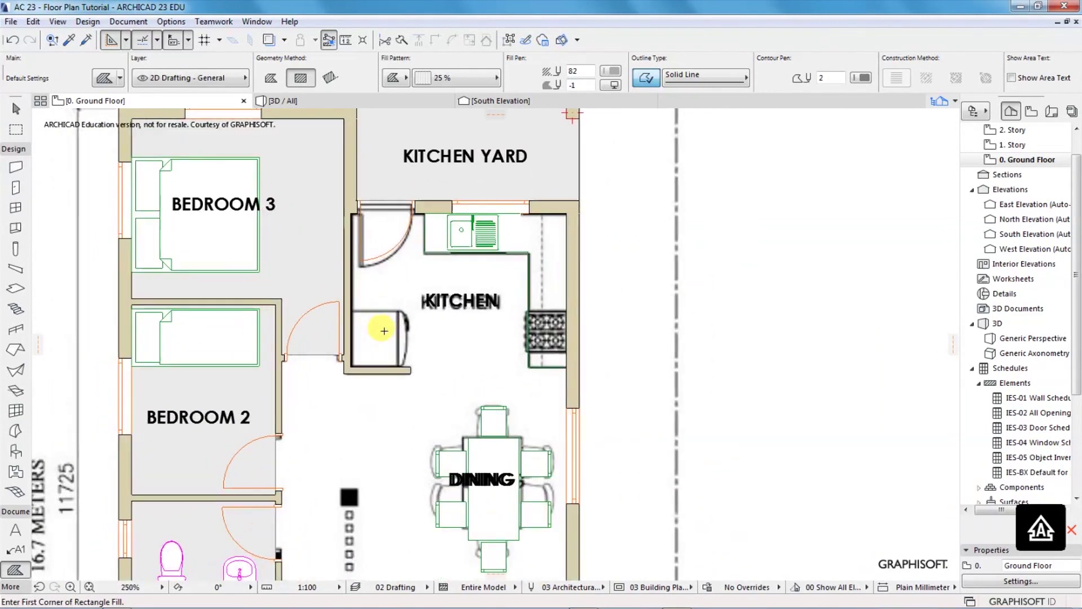
pyautogui.click(351, 209)
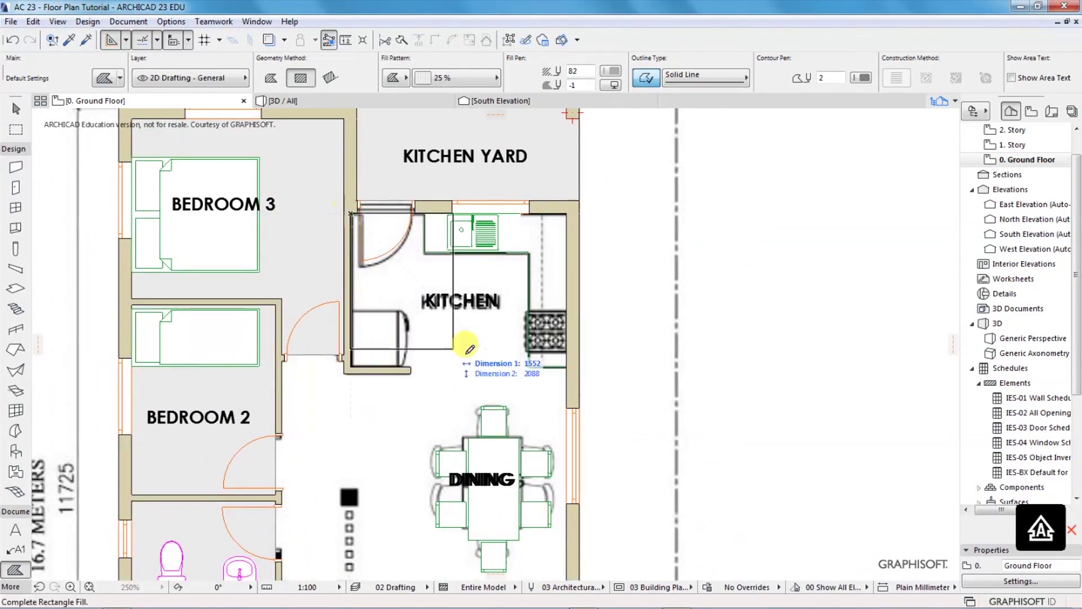
pyautogui.click(528, 366)
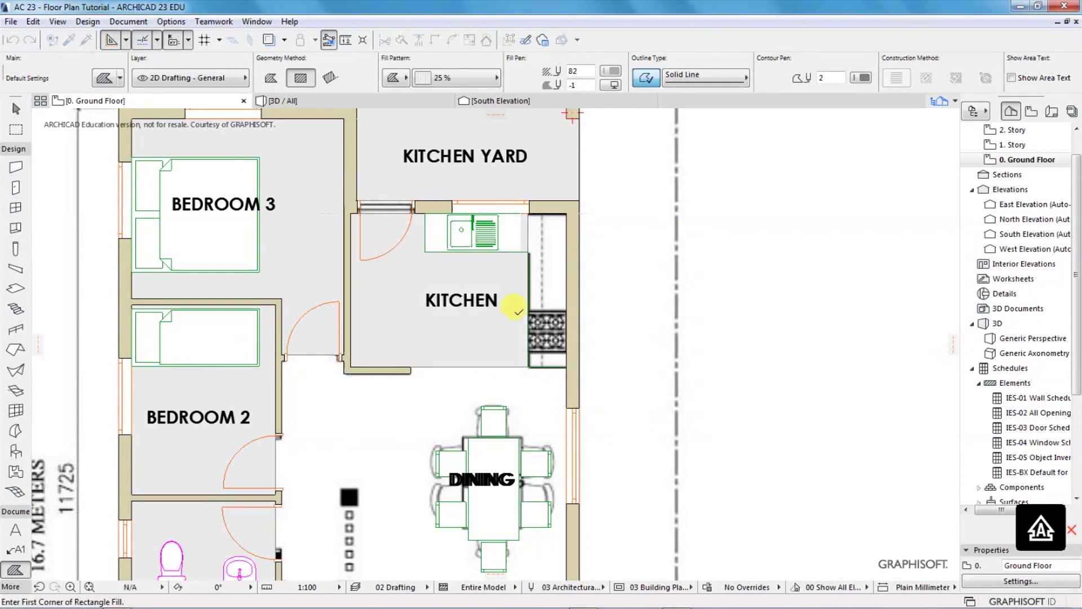
# - Reshape the kitchen fill around the L-shaped counter by moving its corner node to the sink counter's end and inserting two nodes along the counter edge
pyautogui.keyDown('shift'); pyautogui.click(496, 277); pyautogui.keyUp('shift')
pyautogui.scroll(3, 508, 248)
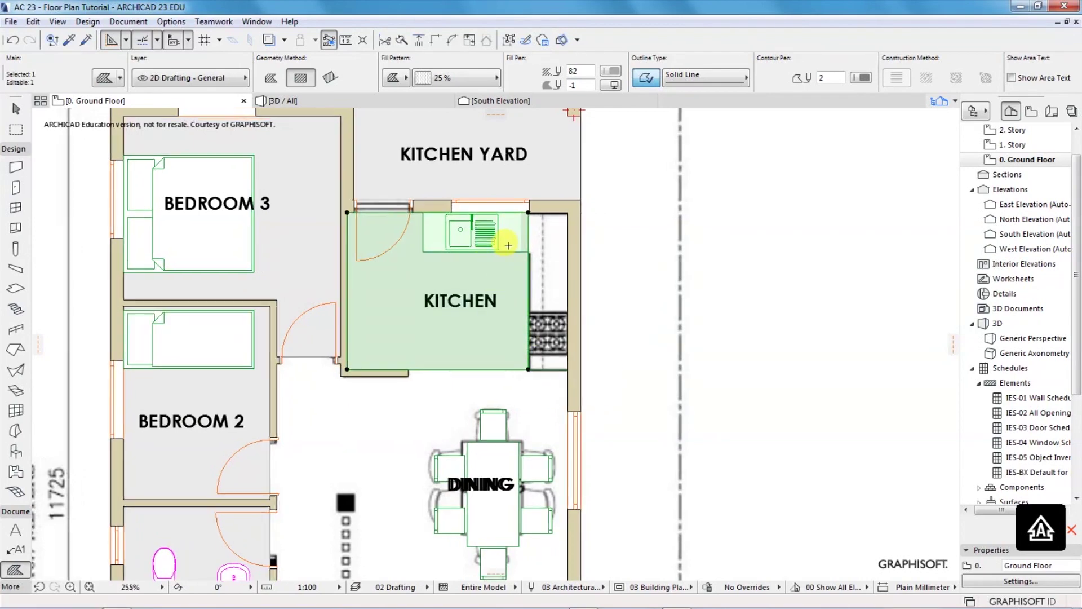
pyautogui.moveTo(544, 183); pyautogui.dragTo(364, 190)
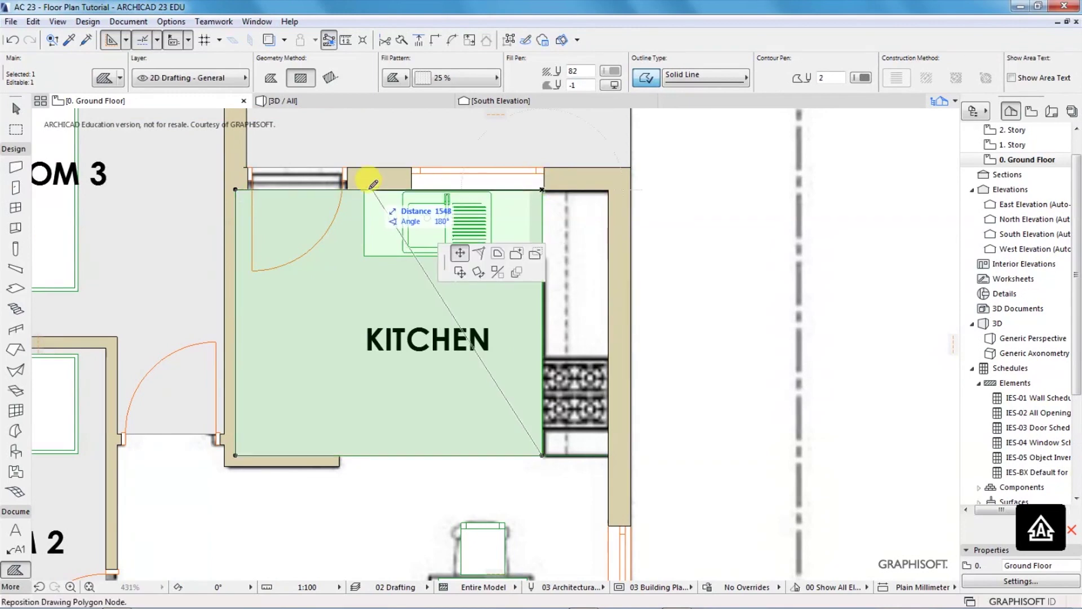
pyautogui.click(412, 257)
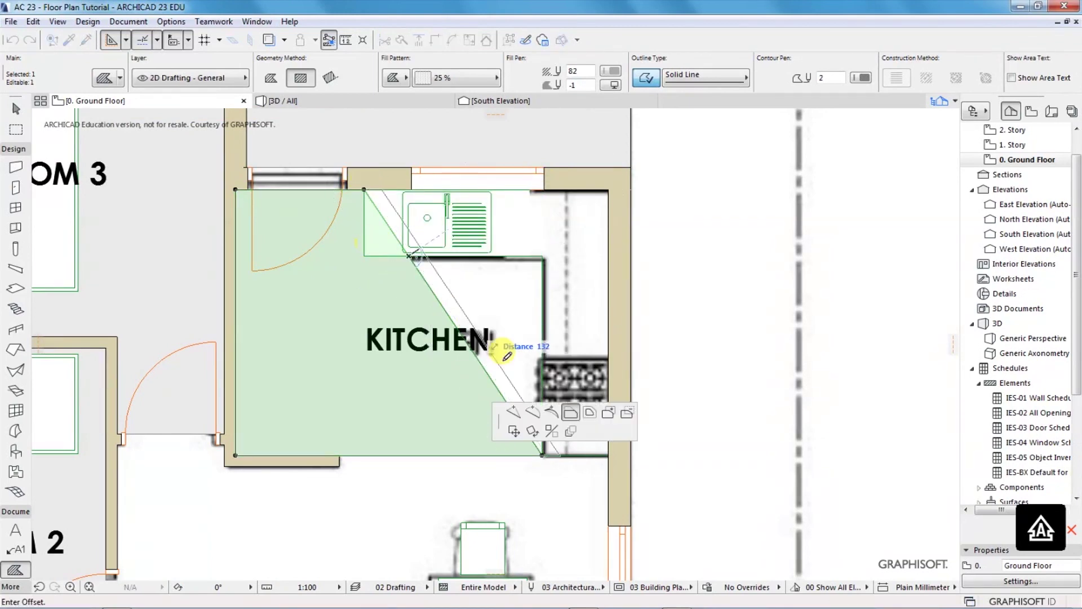
pyautogui.click(513, 412)
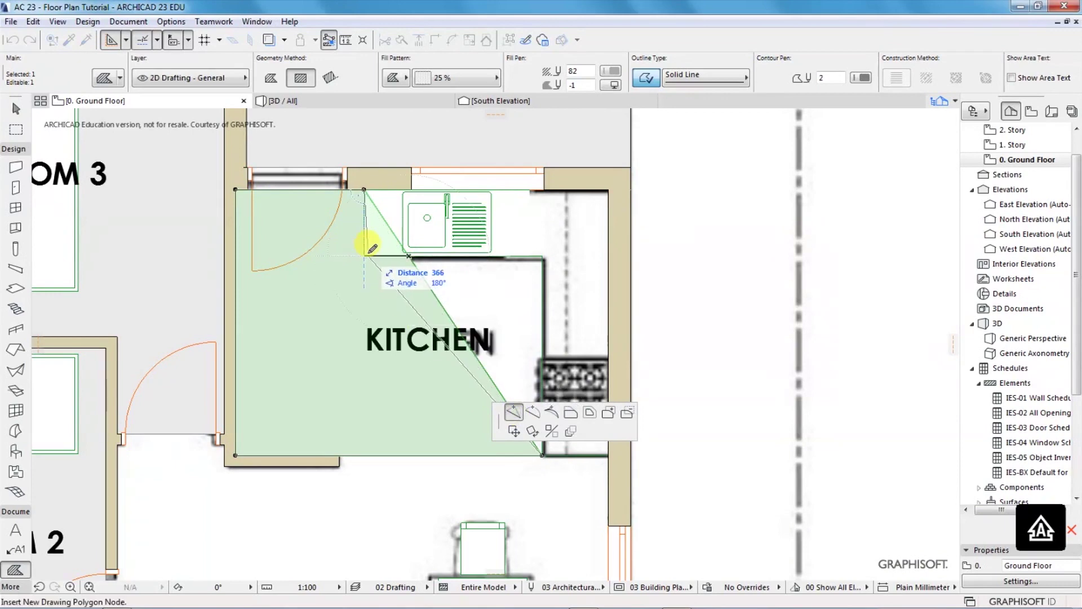
pyautogui.click(365, 255)
pyautogui.click(450, 350)
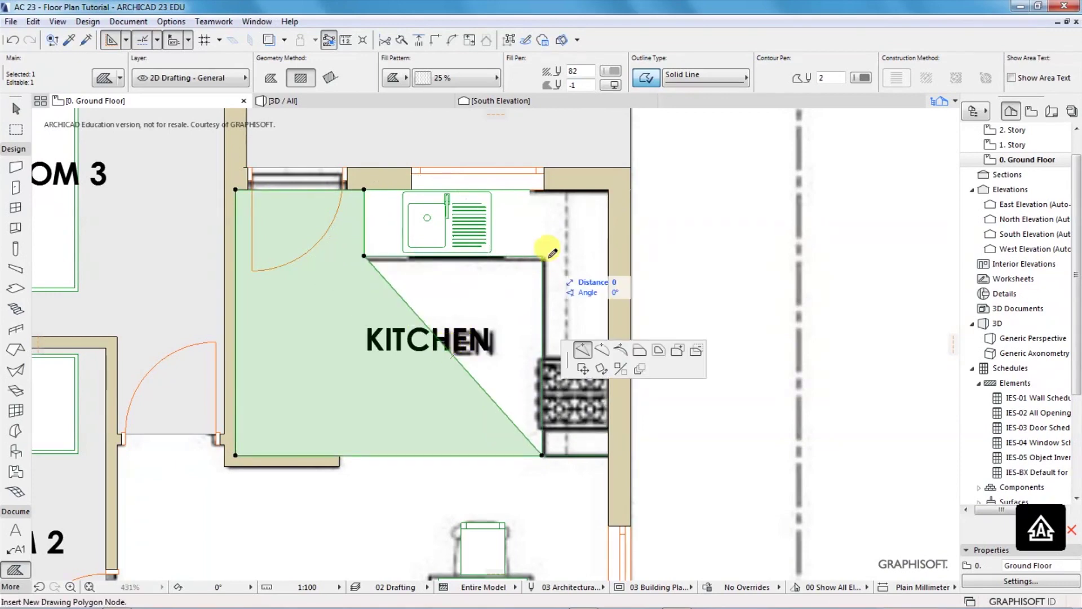
pyautogui.click(543, 248)
pyautogui.scroll(-5, 536, 254)
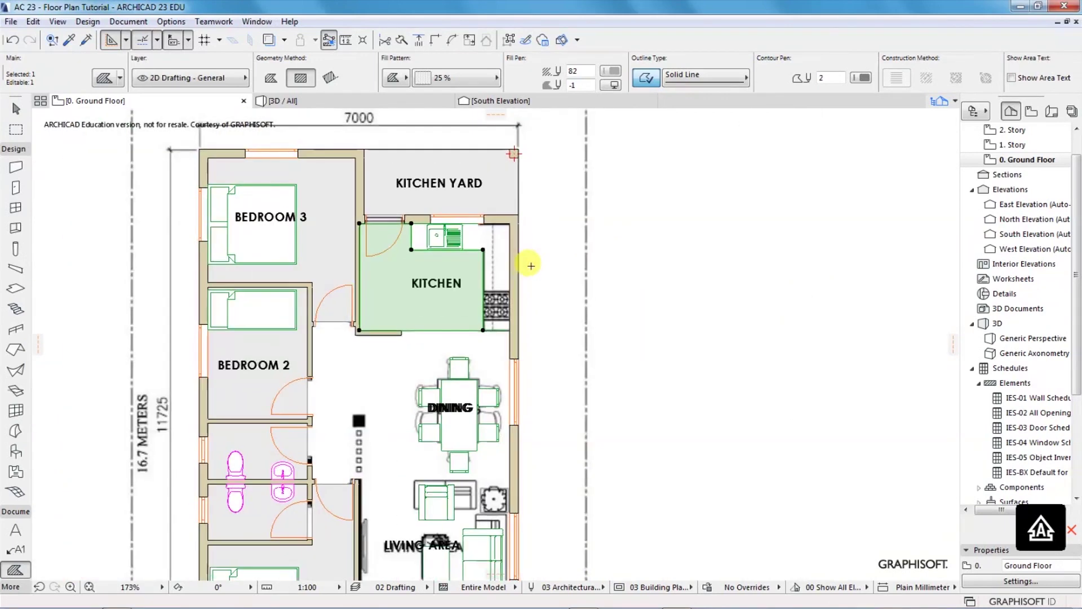
pyautogui.press('Escape')
# - Cover the hallway with a rectangular 25 % fill from the Bedroom 3 door to the Bedroom 1 door
pyautogui.scroll(-3, 516, 248)
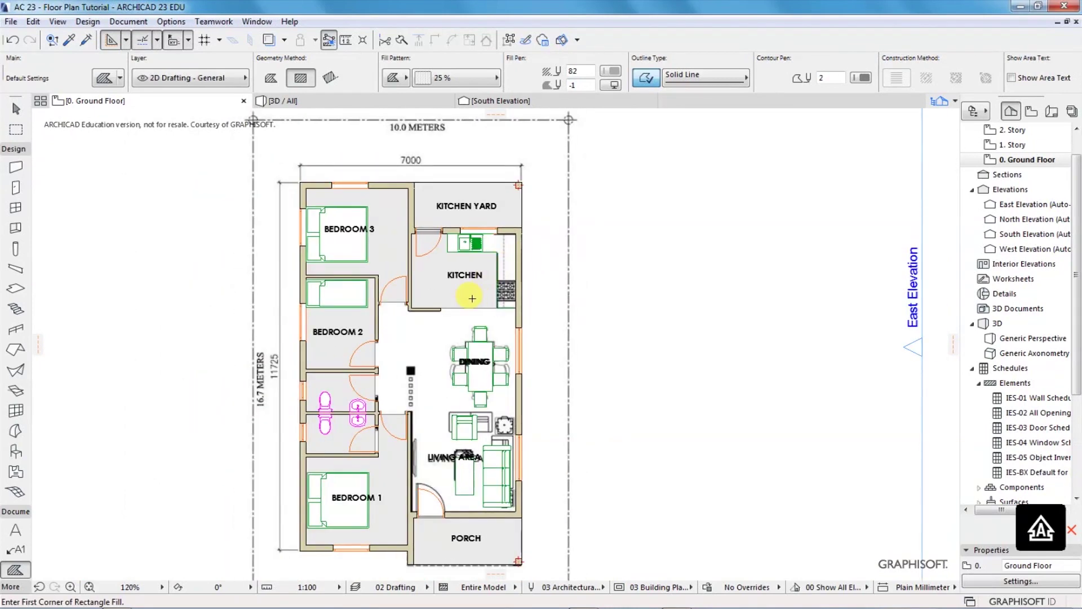
pyautogui.scroll(-3, 455, 310)
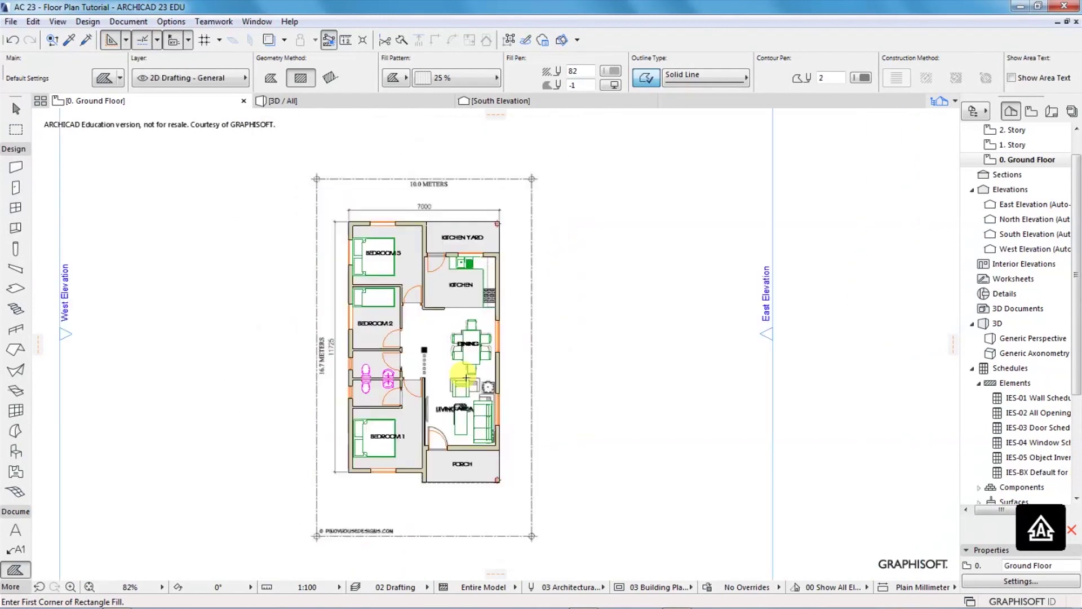
pyautogui.scroll(3, 449, 341)
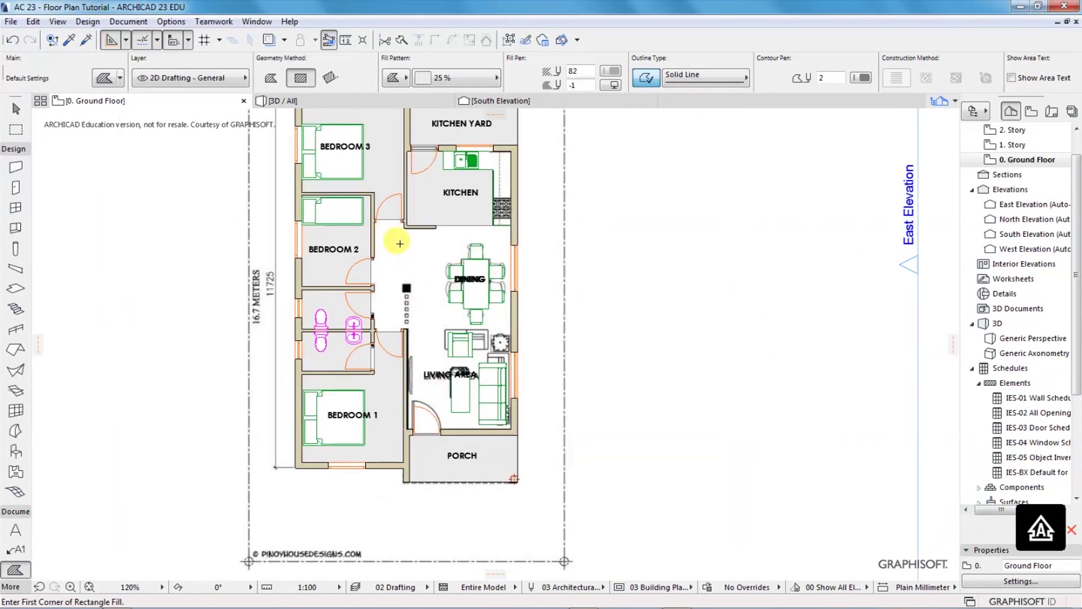
pyautogui.scroll(3, 381, 225)
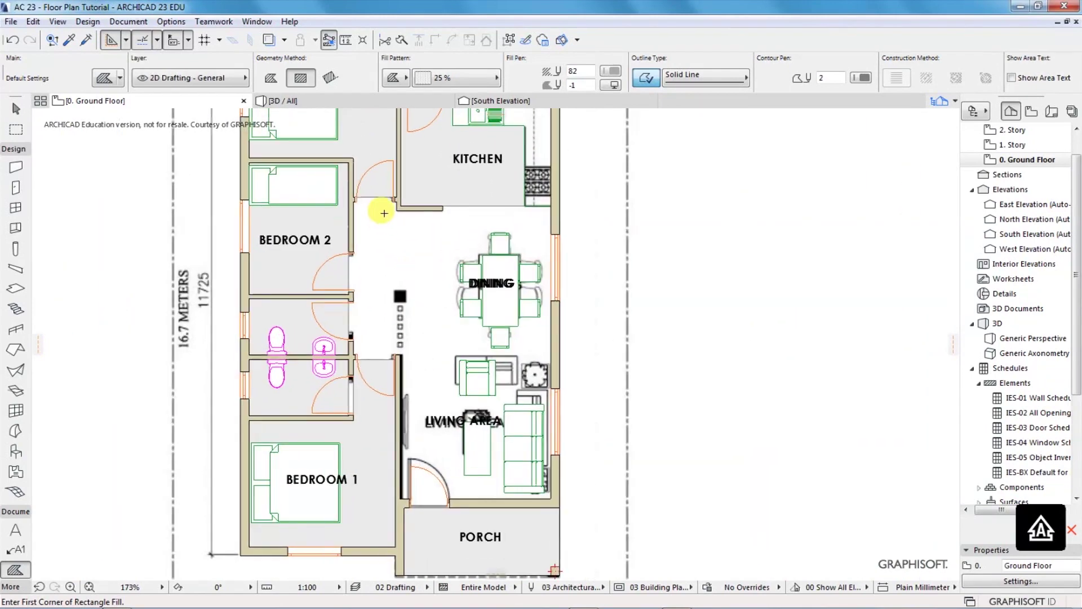
pyautogui.scroll(8, 352, 199)
pyautogui.click(349, 191)
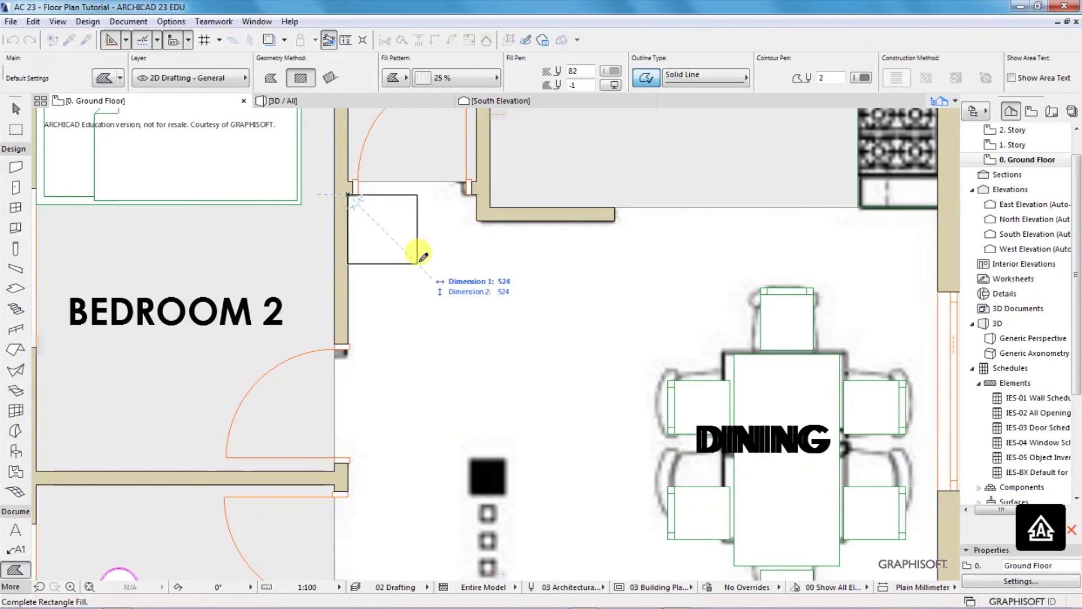
pyautogui.scroll(-6, 397, 265)
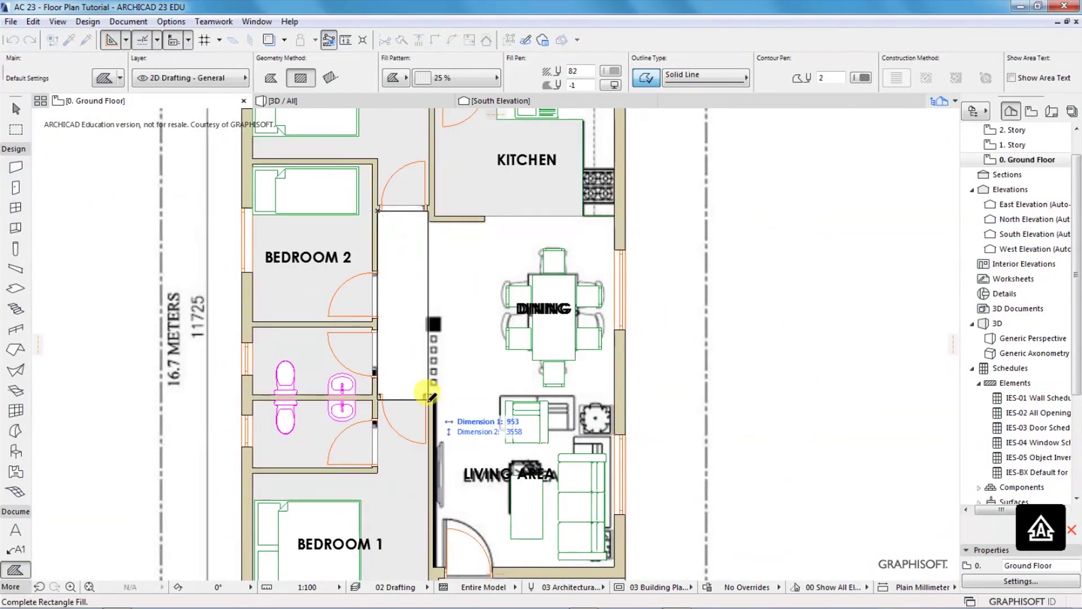
pyautogui.scroll(3, 430, 388)
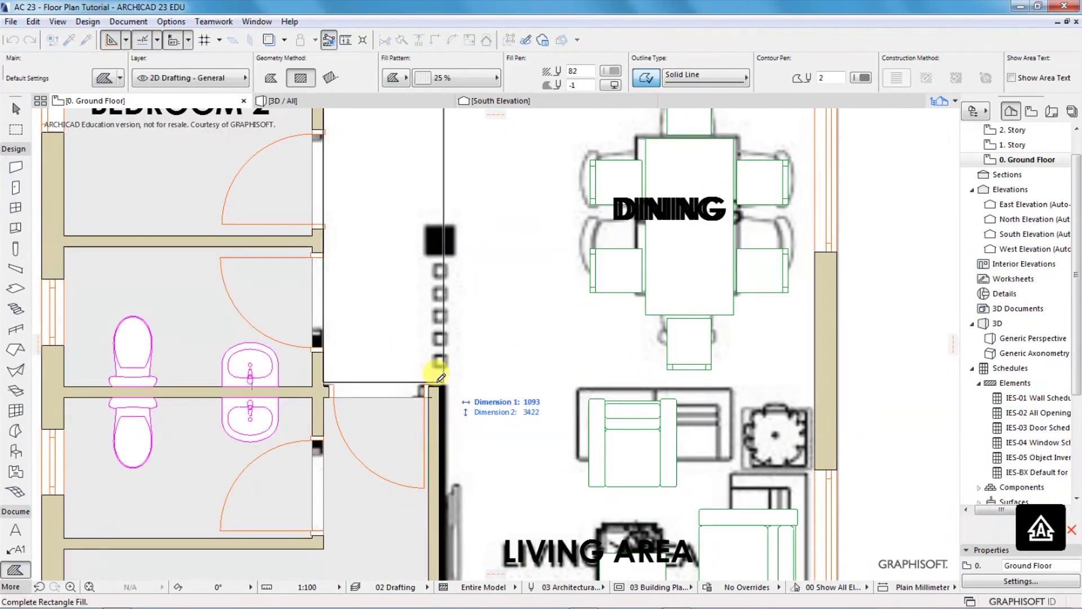
pyautogui.click(434, 381)
# - Offset the hallway fill's dining-side edge outward by 20 mm to meet the kitchen wall face
pyautogui.scroll(-4, 324, 438)
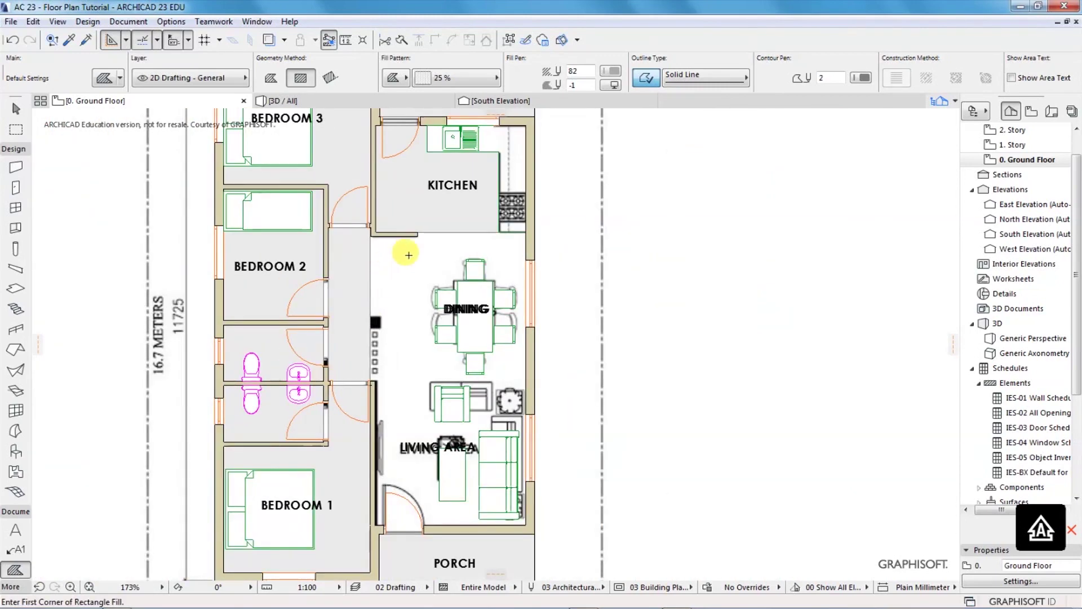
pyautogui.scroll(3, 367, 231)
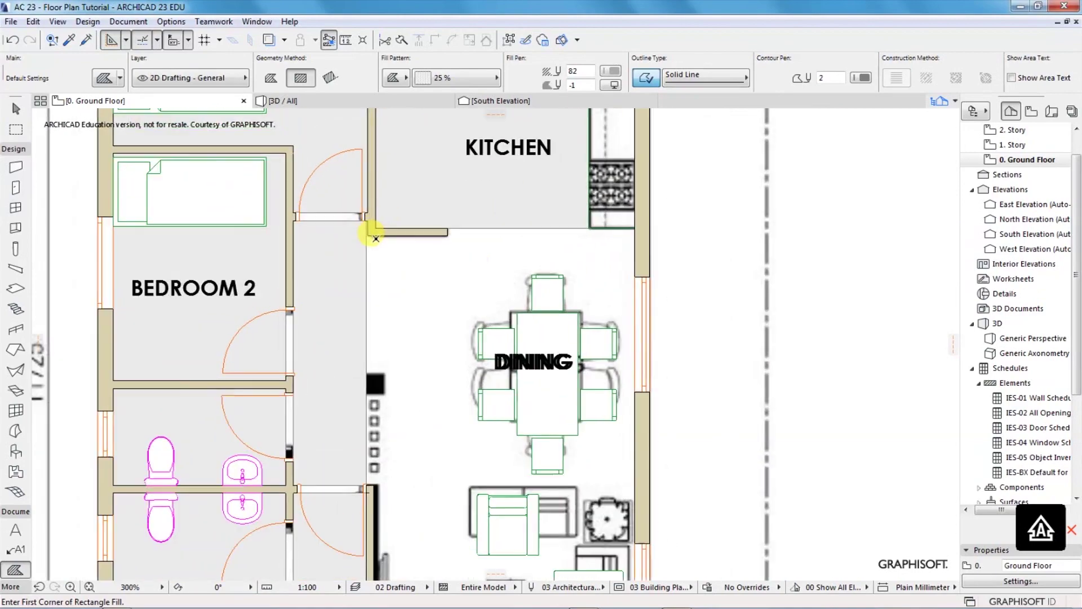
pyautogui.scroll(4, 368, 231)
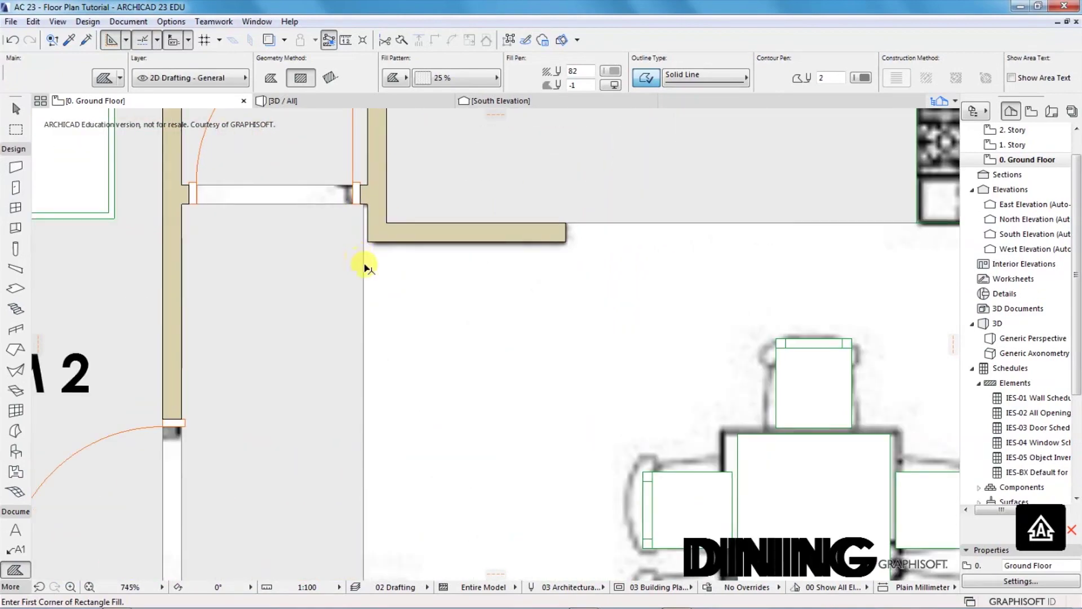
pyautogui.keyDown('shift'); pyautogui.click(329, 238); pyautogui.keyUp('shift')
pyautogui.scroll(-5, 330, 240)
pyautogui.scroll(3, 346, 398)
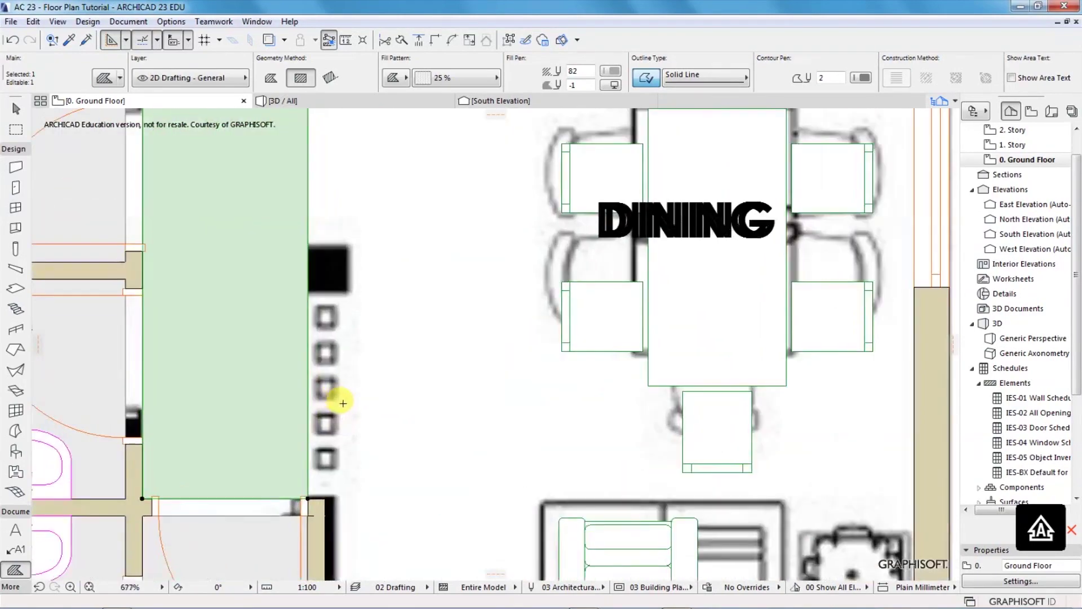
pyautogui.scroll(-4, 340, 391)
pyautogui.scroll(9, 350, 283)
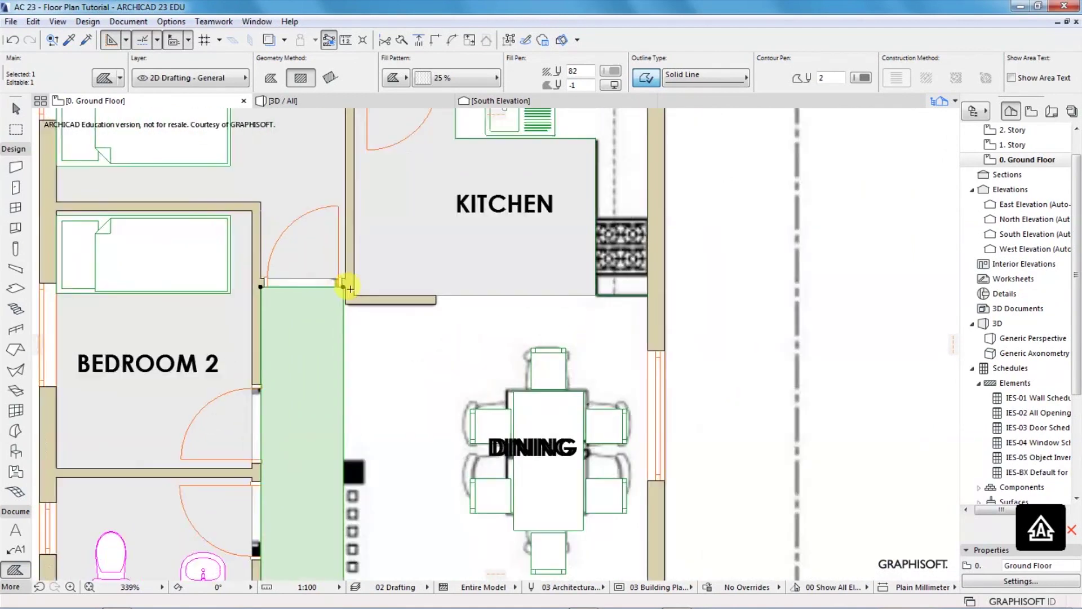
pyautogui.scroll(2, 341, 265)
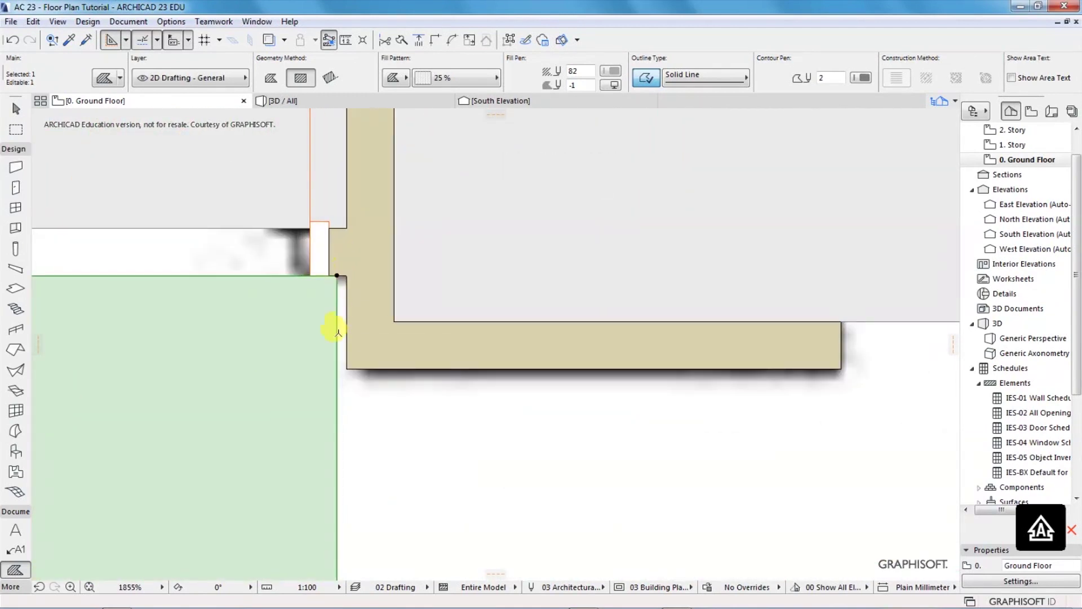
pyautogui.click(337, 333)
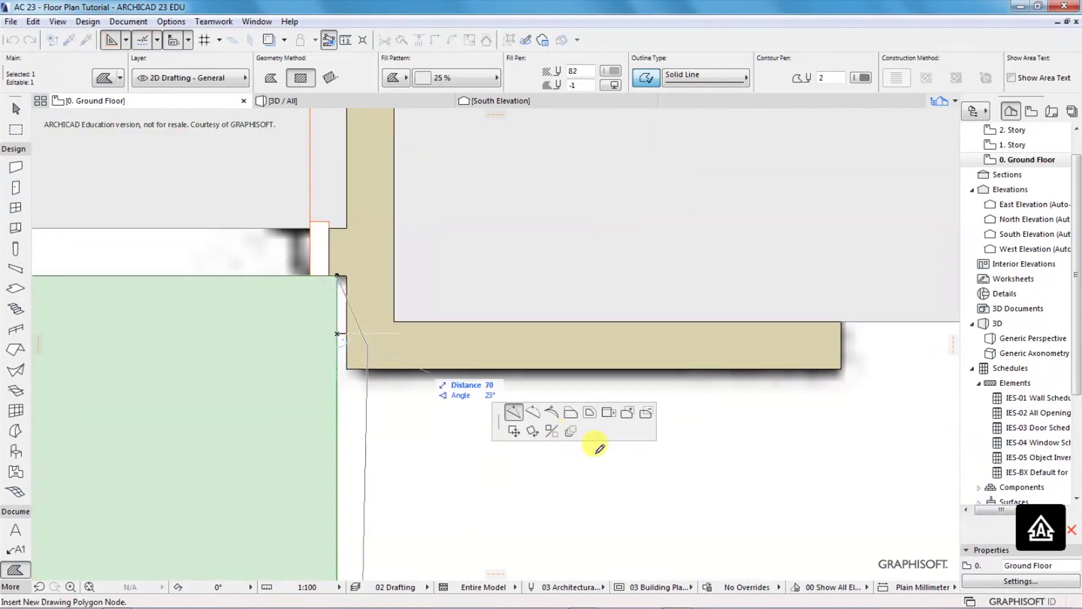
pyautogui.click(571, 412)
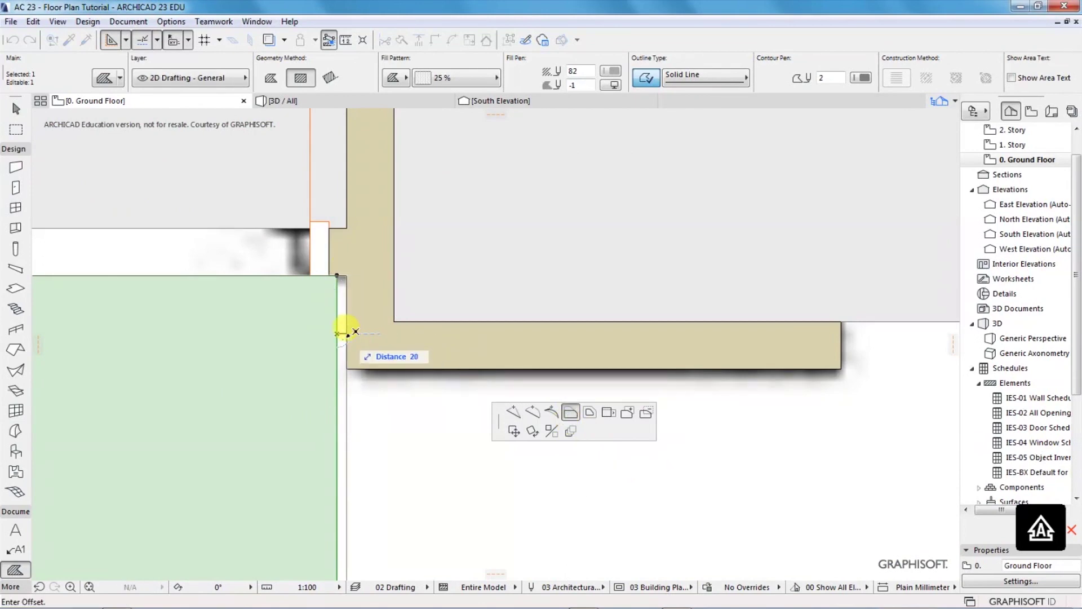
pyautogui.click(345, 327)
pyautogui.scroll(-4, 312, 353)
pyautogui.press('Escape')
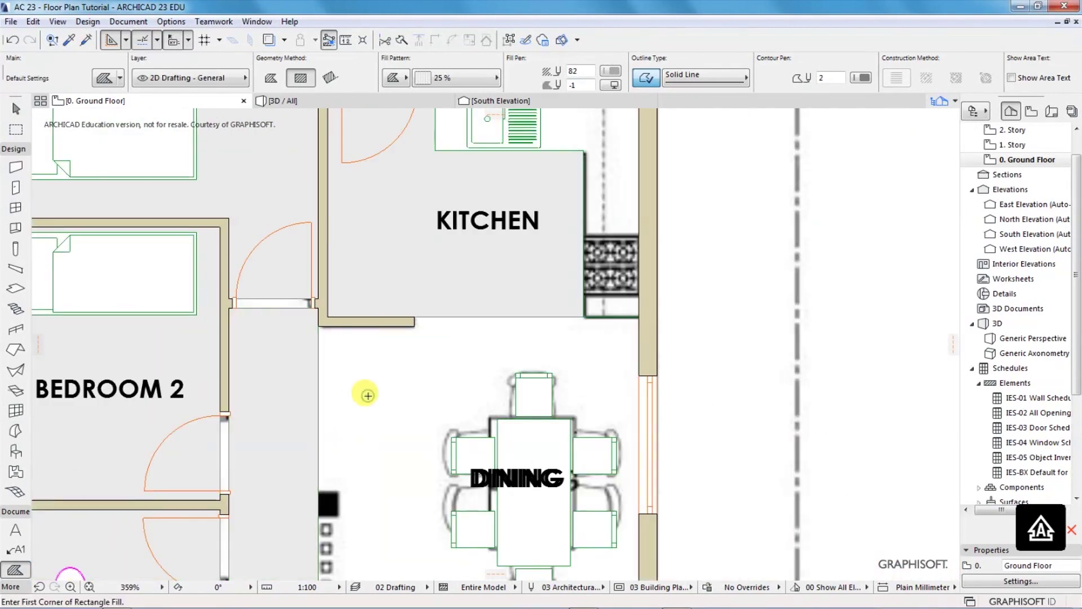
# - Cover the dining and living area with one rectangular 25 % fill from the kitchen wall's outer corner to the inner corner beside the porch
pyautogui.scroll(5, 316, 316)
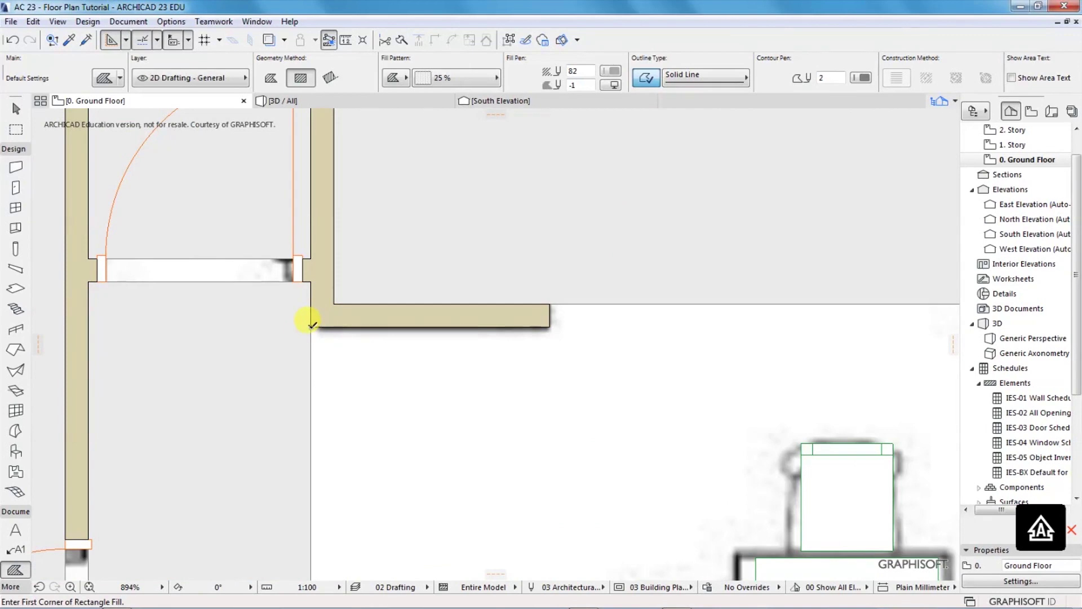
pyautogui.click(312, 326)
pyautogui.scroll(-6, 299, 305)
pyautogui.scroll(-4, 290, 276)
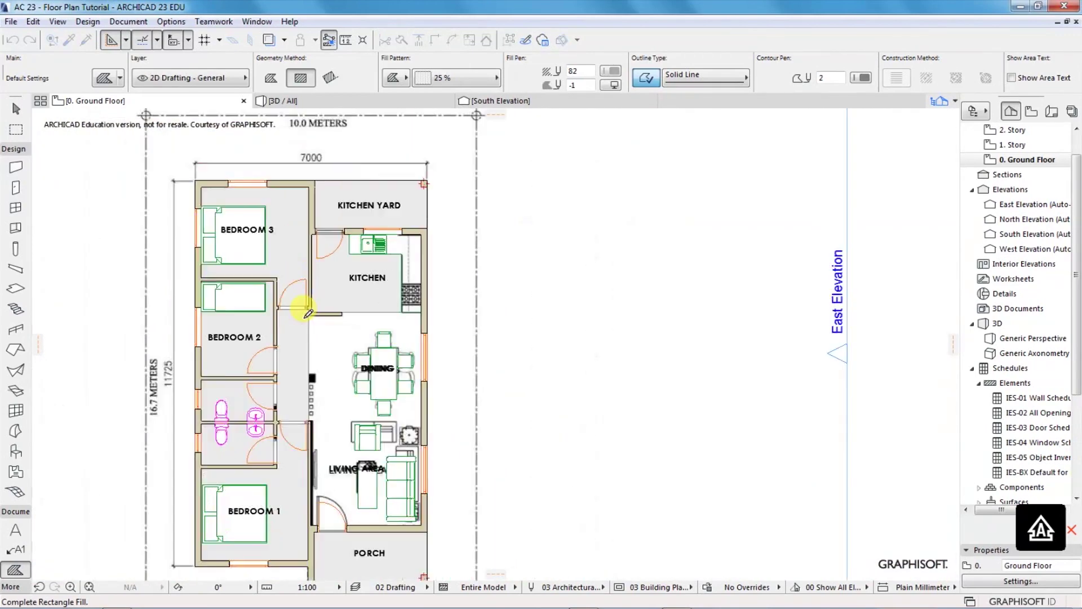
pyautogui.scroll(4, 389, 440)
pyautogui.click(388, 440)
# - Show the area text on the dining and living area fill
pyautogui.scroll(-6, 602, 461)
pyautogui.scroll(-3, 602, 460)
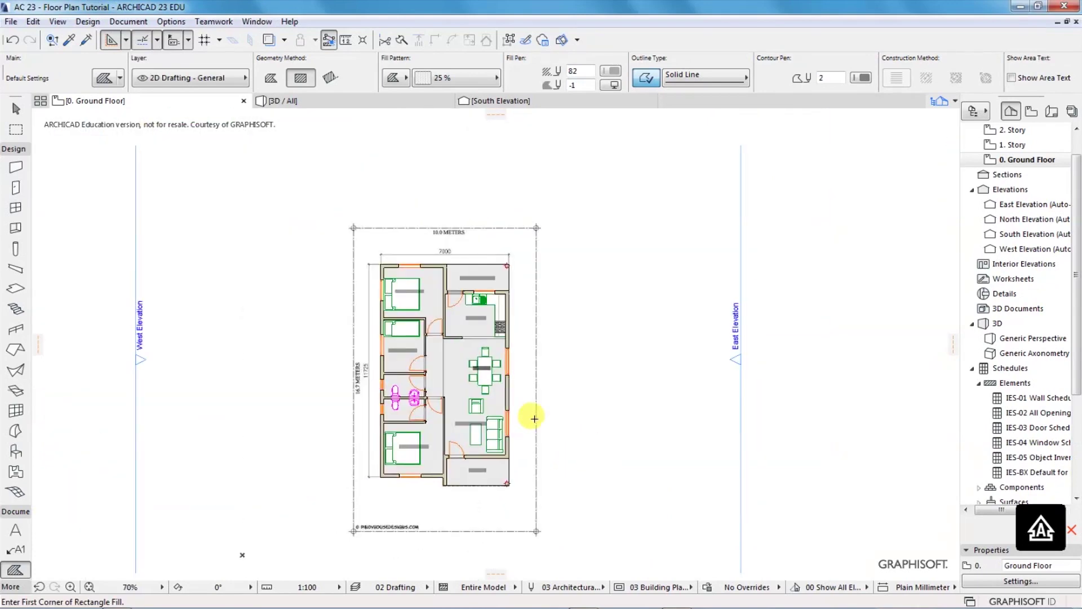
pyautogui.scroll(4, 451, 420)
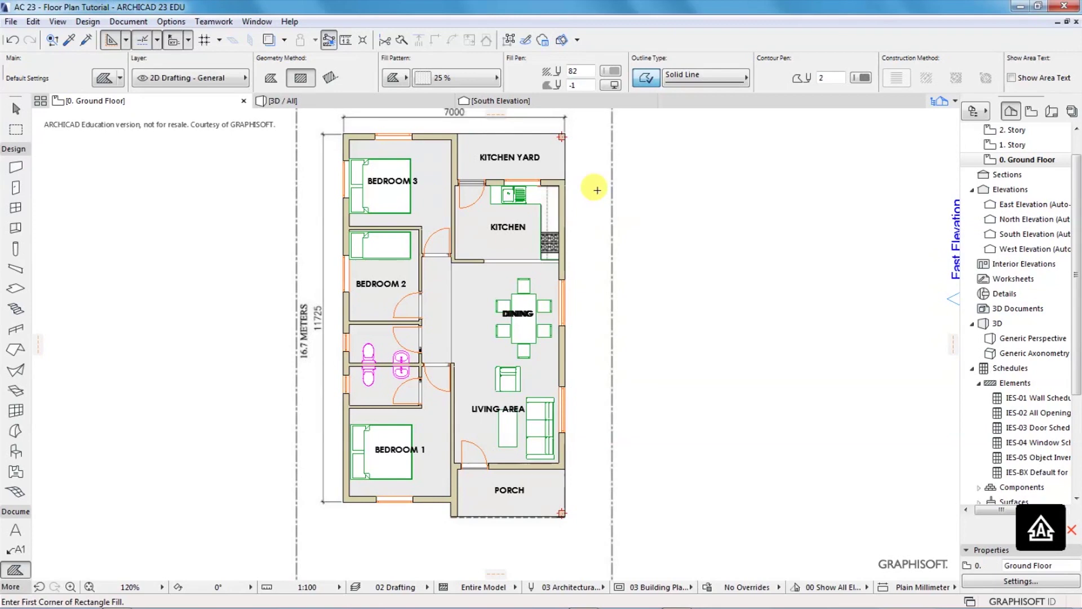
pyautogui.click(478, 299)
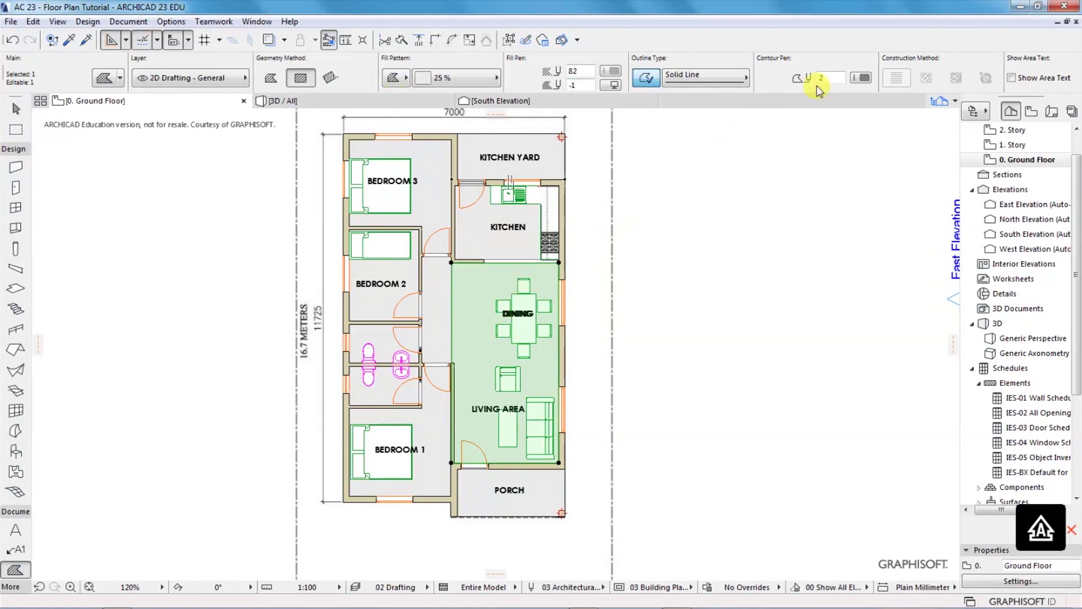
pyautogui.scroll(-3, 850, 72)
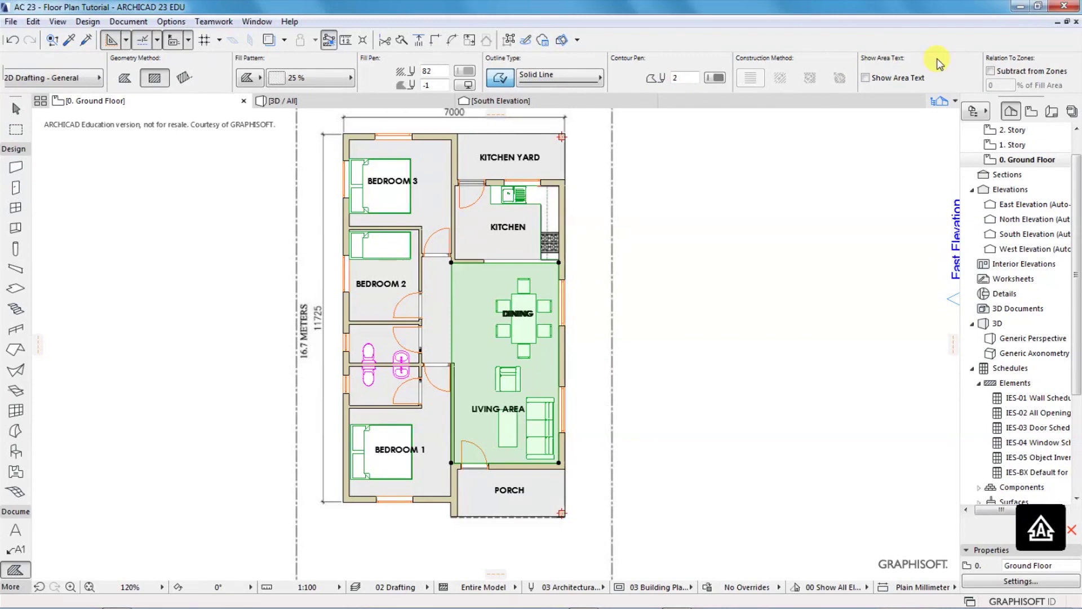
pyautogui.click(866, 78)
pyautogui.scroll(5, 499, 375)
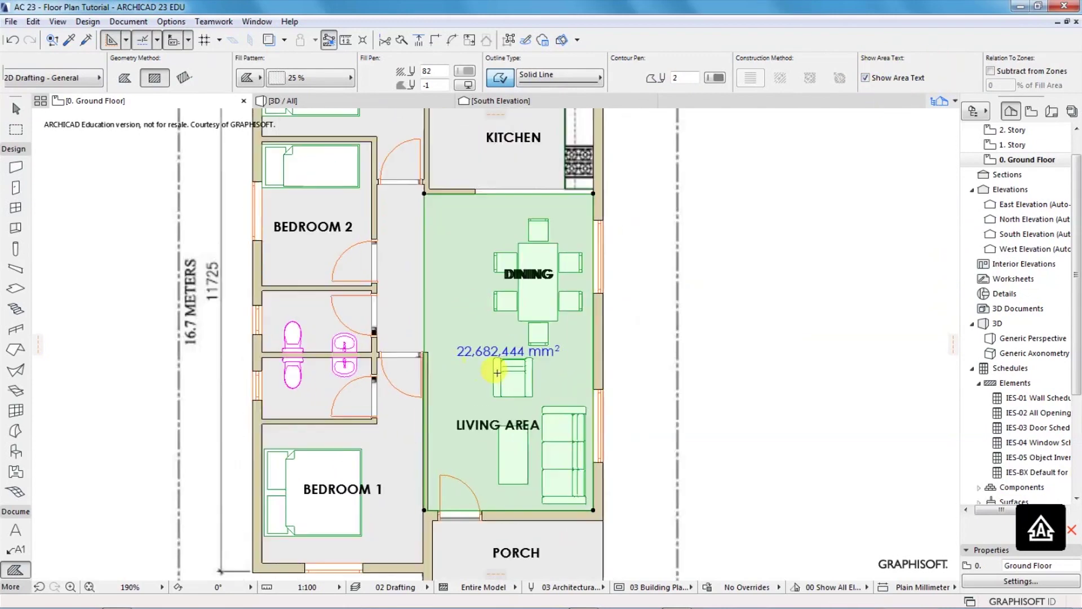
pyautogui.scroll(1, 497, 373)
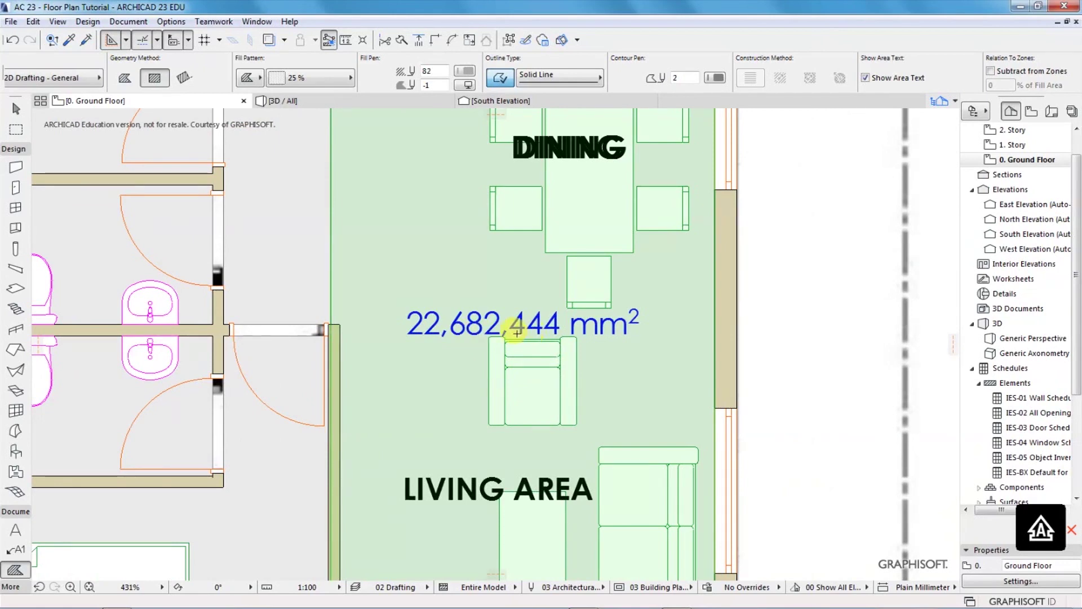
pyautogui.scroll(-5, 535, 332)
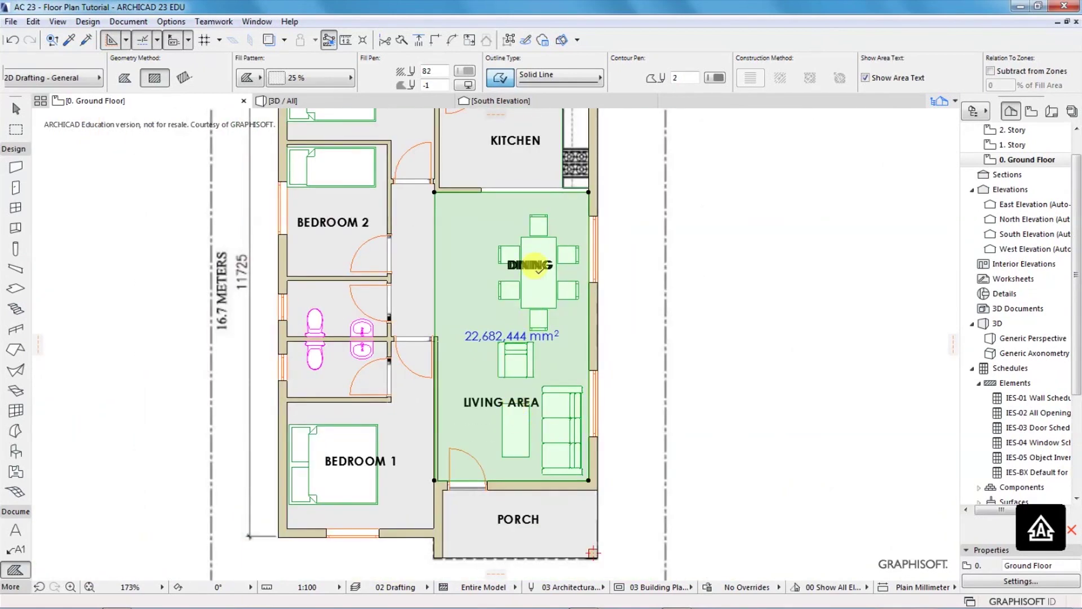
# - Remove the duplicate DINING label over the dining table
pyautogui.press('Escape')
pyautogui.keyDown('shift'); pyautogui.click(534, 268); pyautogui.keyUp('shift')
pyautogui.press('Escape')
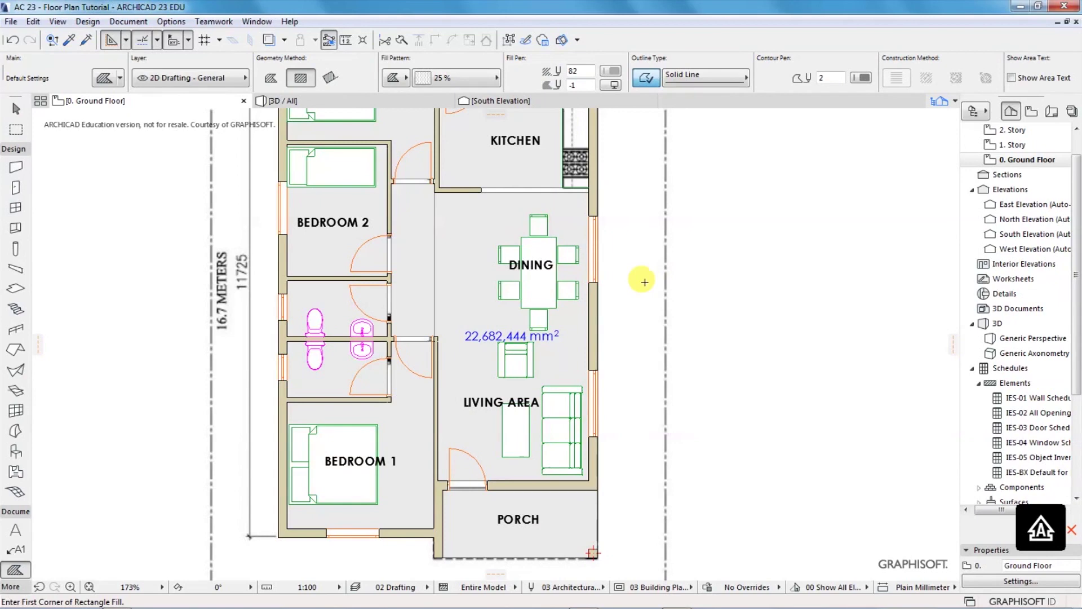
# - Change the pattern of both T&B floor fills to Grid 25x25
pyautogui.scroll(-5, 484, 384)
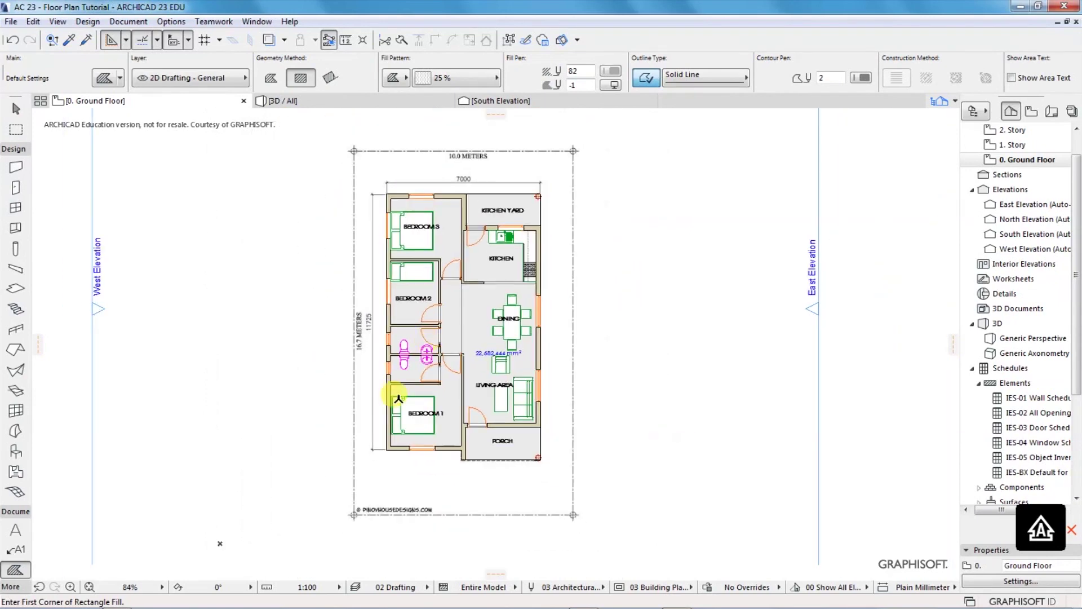
pyautogui.scroll(4, 414, 428)
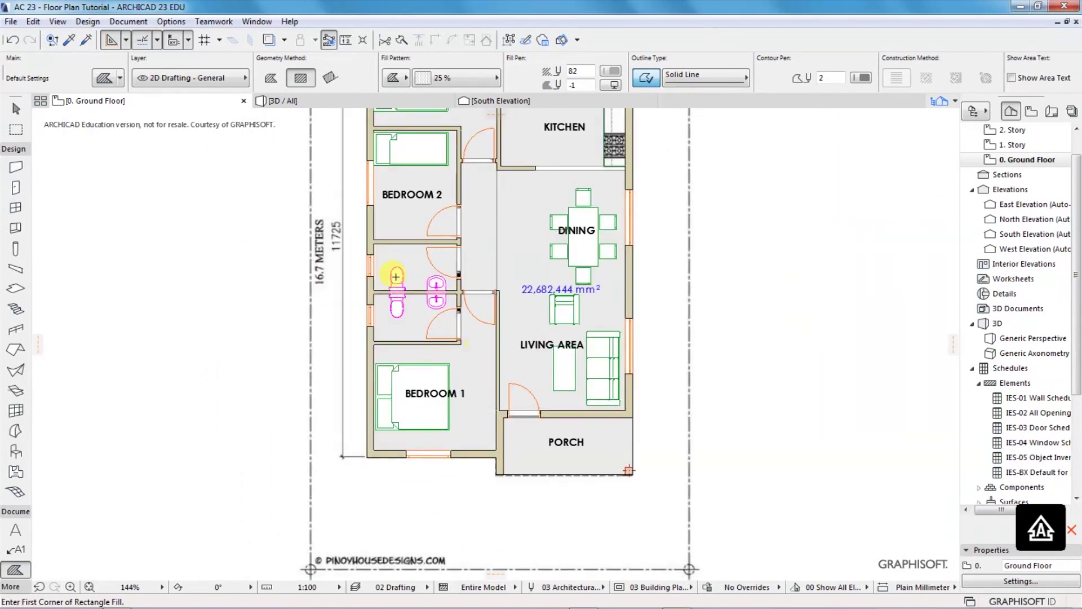
pyautogui.scroll(4, 396, 277)
pyautogui.click(397, 281)
pyautogui.click(429, 358)
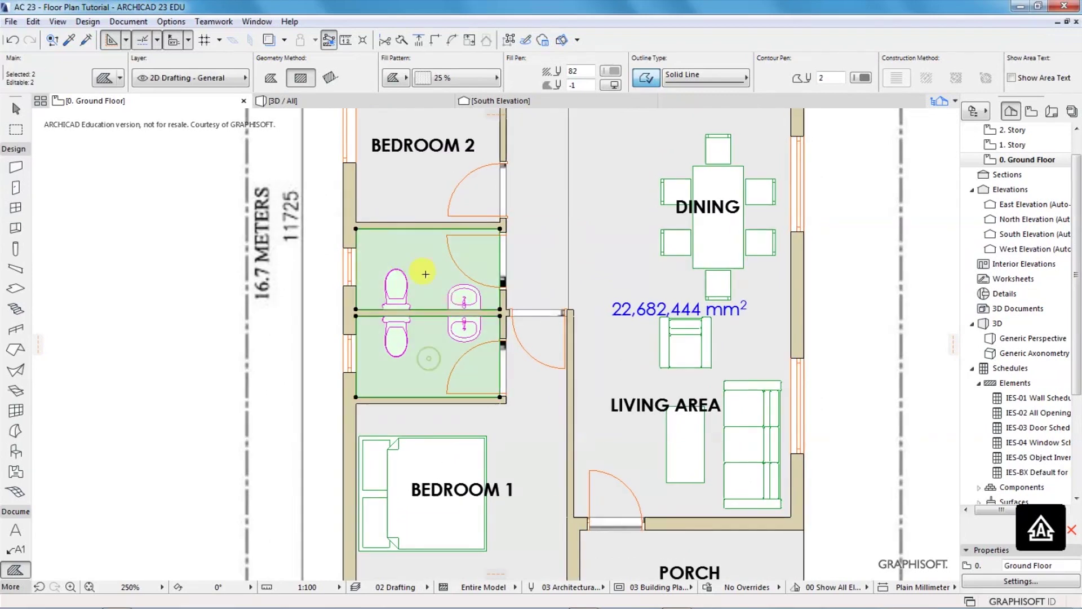
pyautogui.click(496, 78)
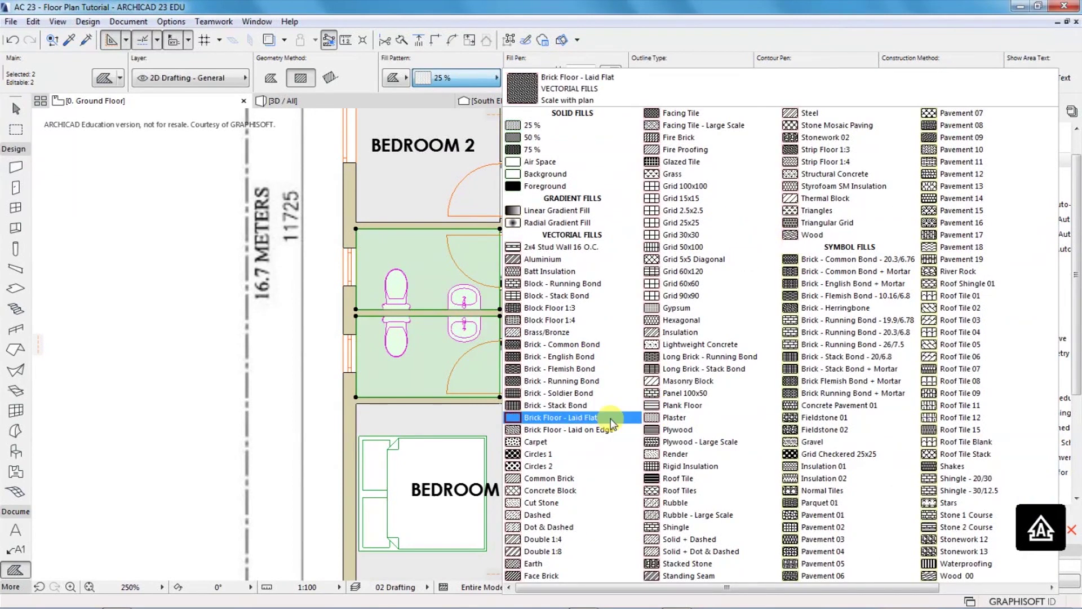
pyautogui.click(683, 222)
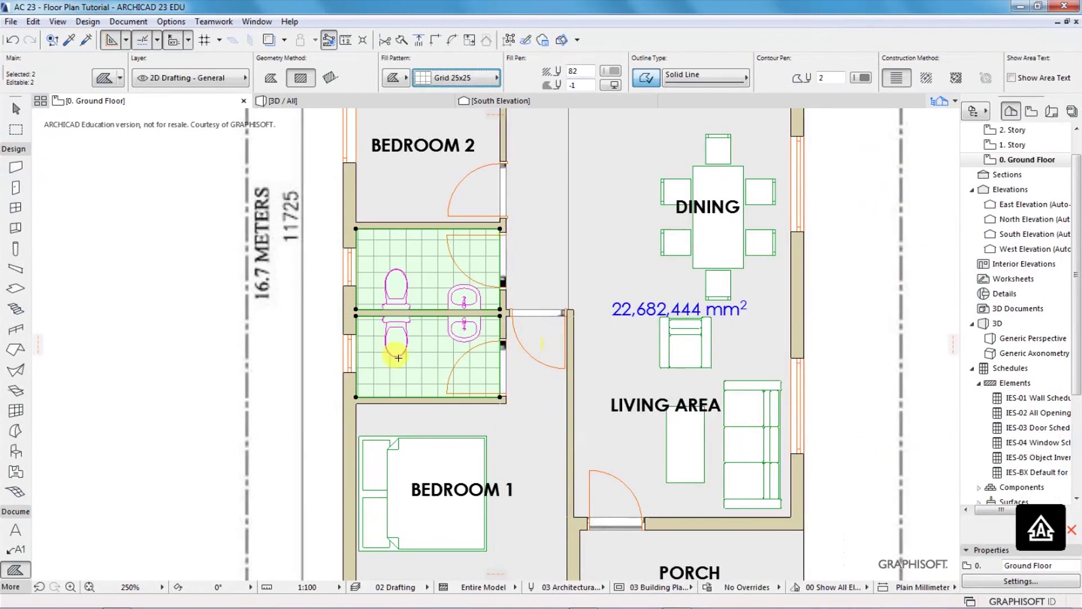
pyautogui.press('Escape')
# - Change the pattern of the kitchen and kitchen yard floor fills to Grid 25x25
pyautogui.scroll(-4, 178, 333)
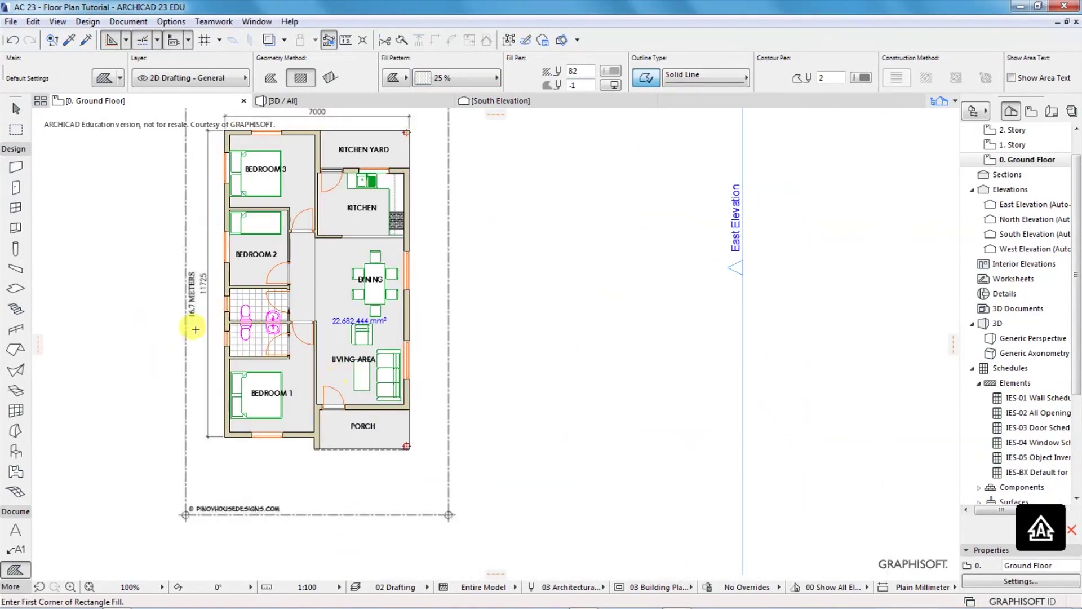
pyautogui.click(337, 207)
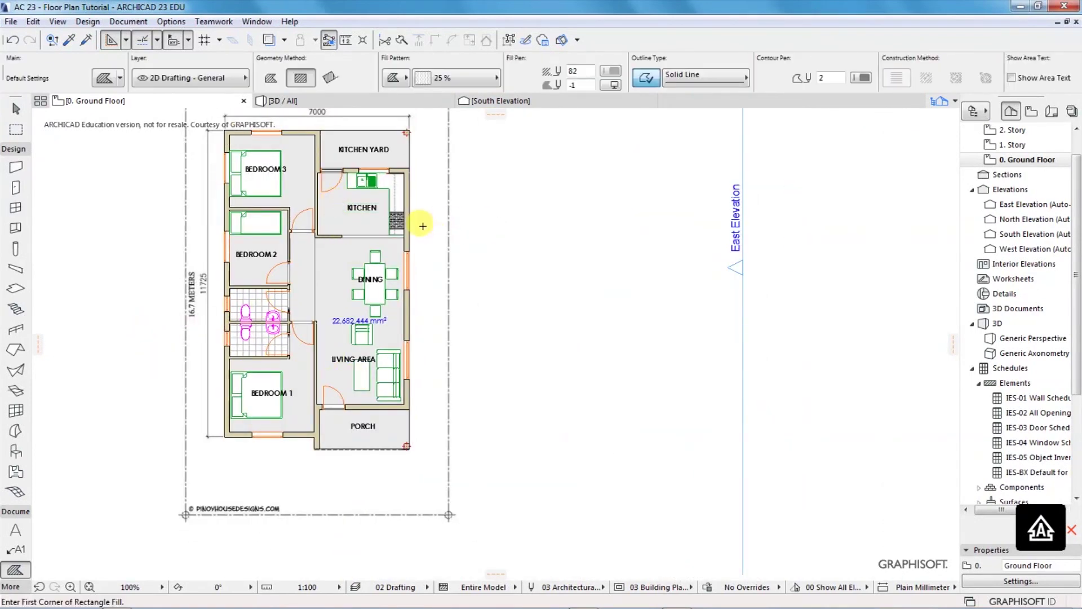
pyautogui.click(318, 212)
pyautogui.keyDown('shift'); pyautogui.click(373, 155); pyautogui.keyUp('shift')
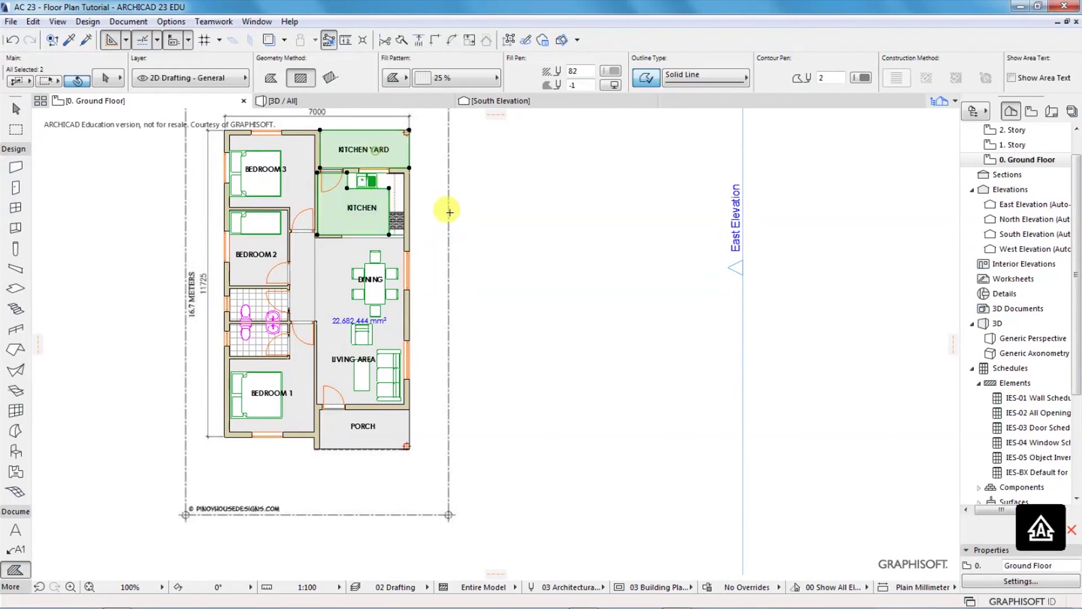
pyautogui.click(489, 83)
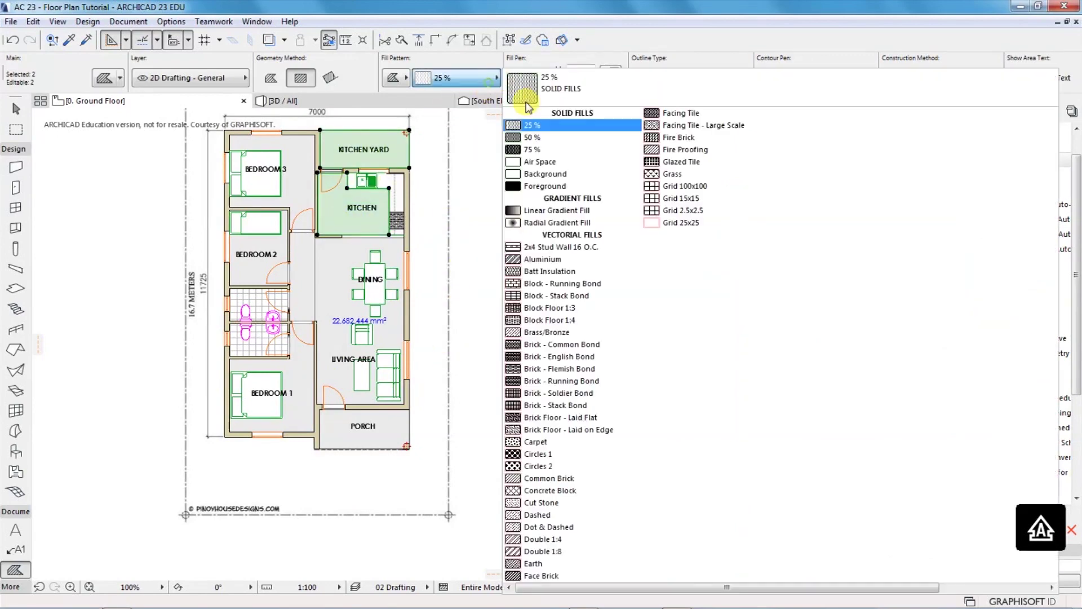
pyautogui.click(689, 240)
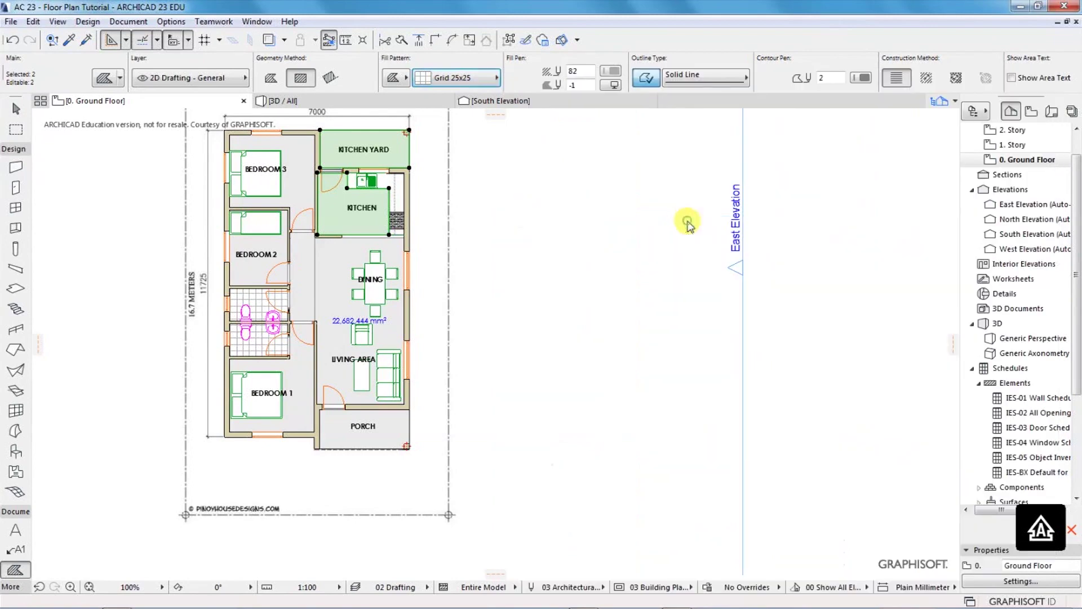
pyautogui.press('Escape')
# - Try the Grid 5x5 Diagonal pattern on the porch floor fill
pyautogui.scroll(1, 186, 188)
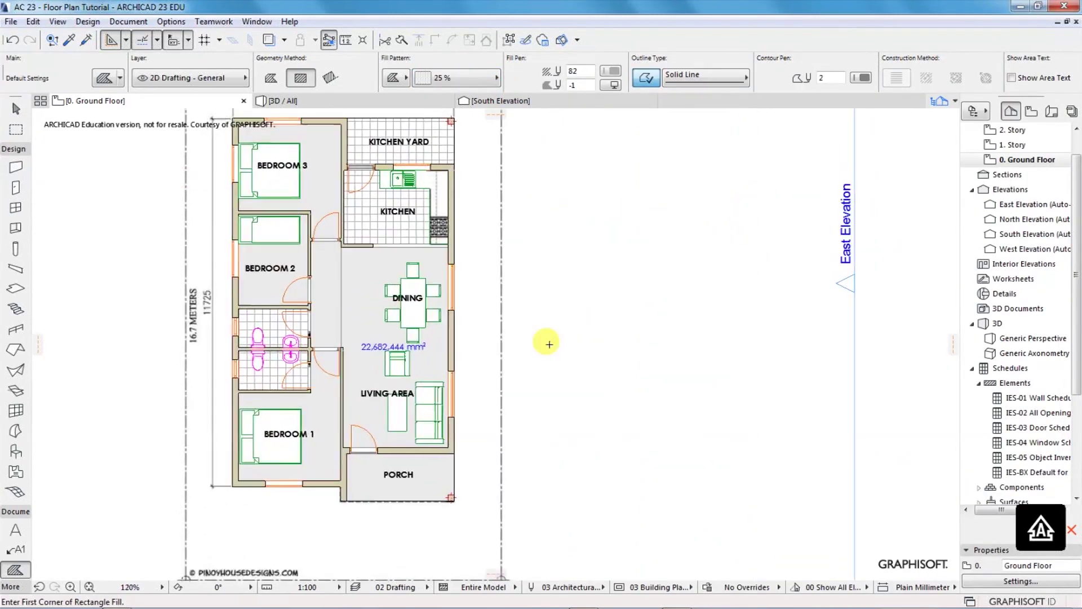
pyautogui.keyDown('shift'); pyautogui.click(424, 480); pyautogui.keyUp('shift')
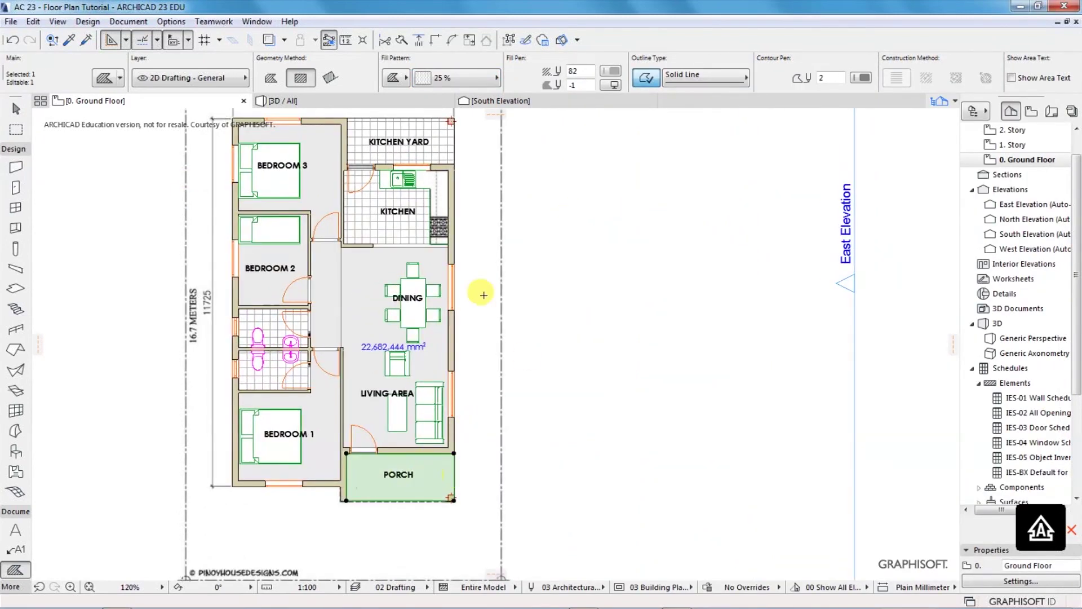
pyautogui.click(496, 79)
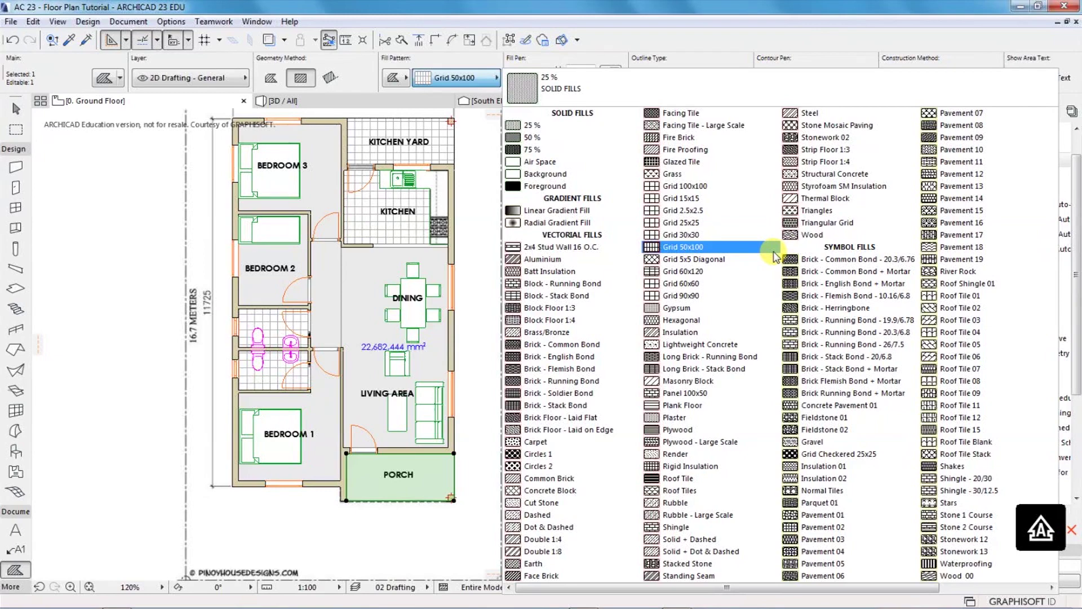
pyautogui.click(703, 261)
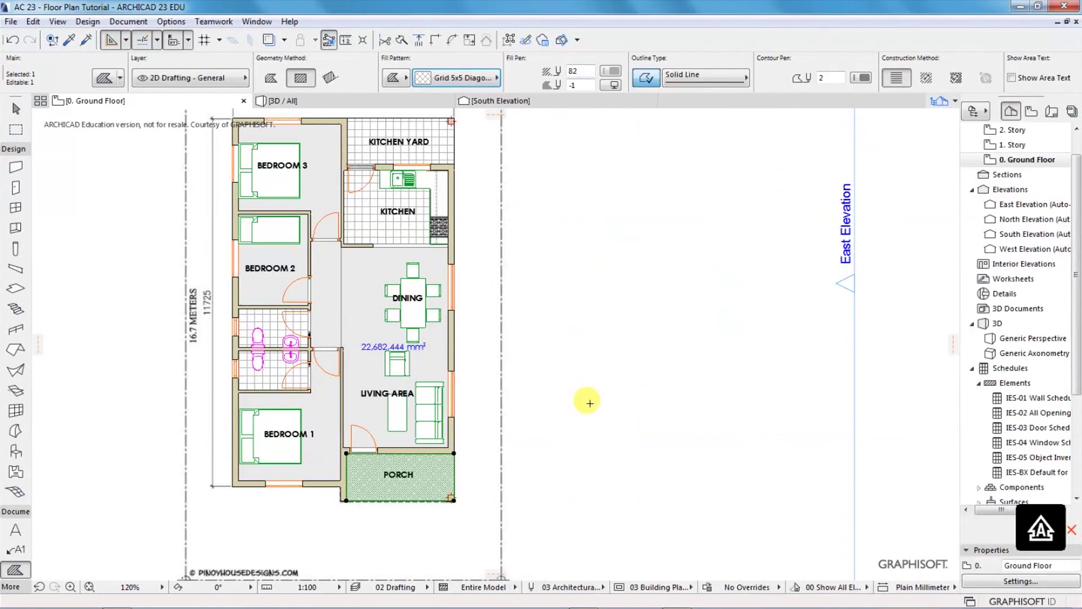
pyautogui.scroll(5, 361, 493)
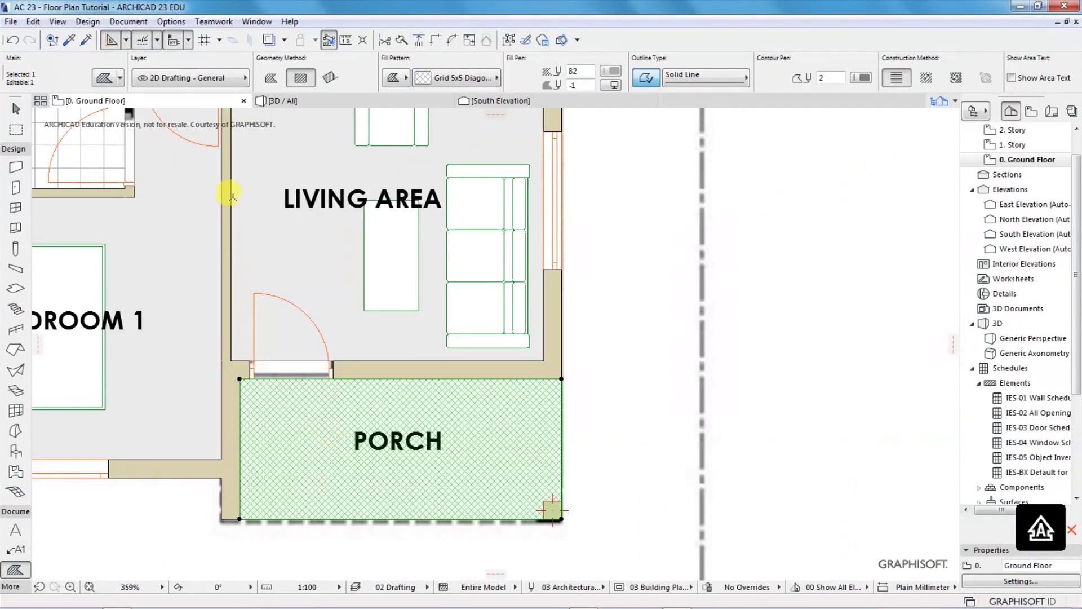
# - Try the Hexagonal and Pavement 07 patterns on the porch floor fill
pyautogui.click(499, 79)
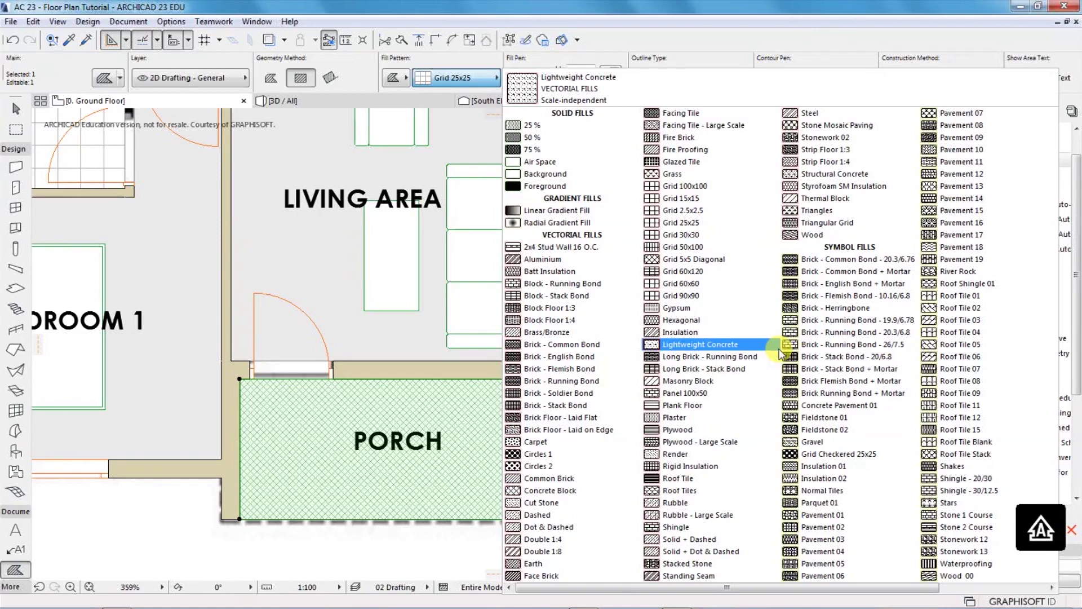
pyautogui.hscroll(3, 781, 353)
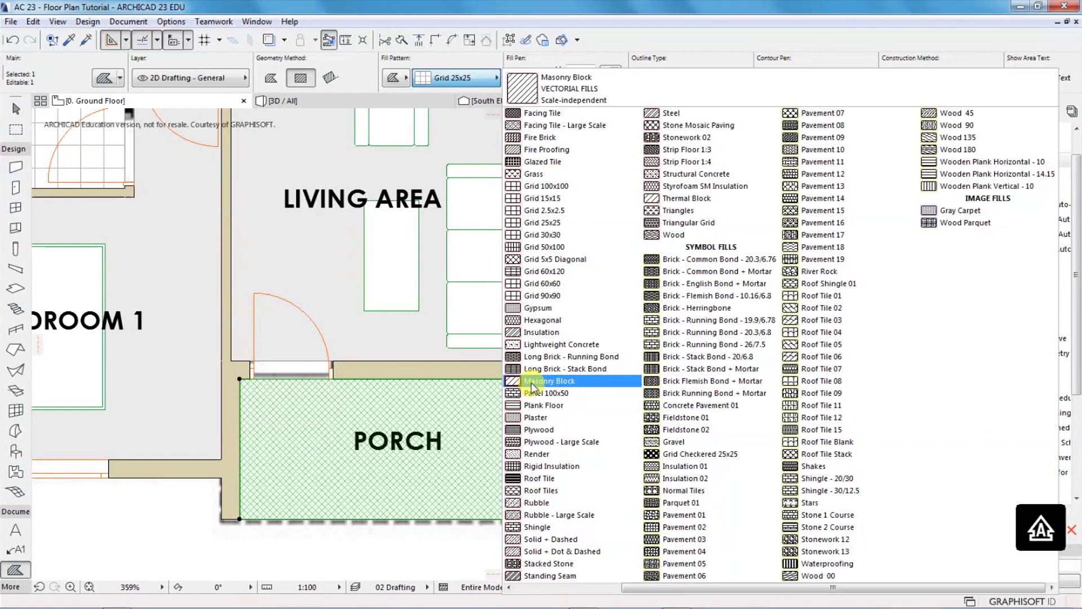
pyautogui.click(539, 320)
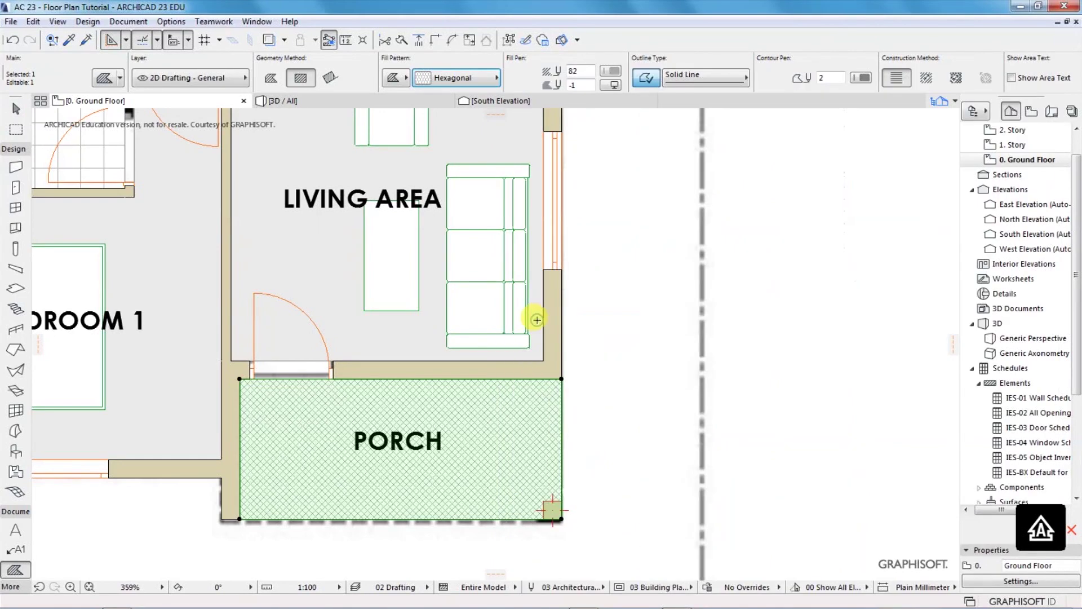
pyautogui.click(494, 81)
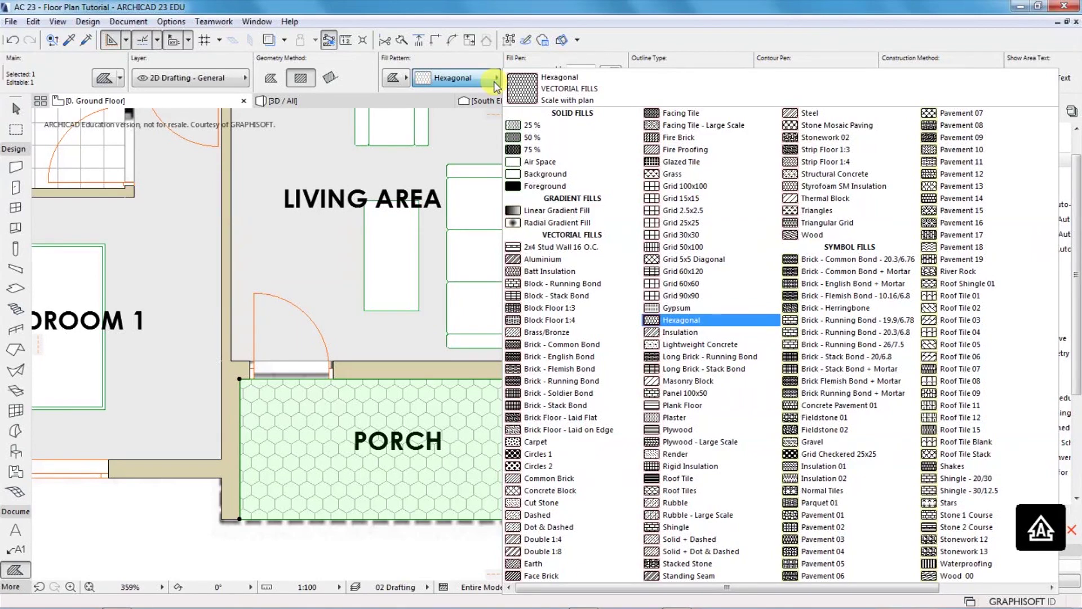
pyautogui.click(936, 113)
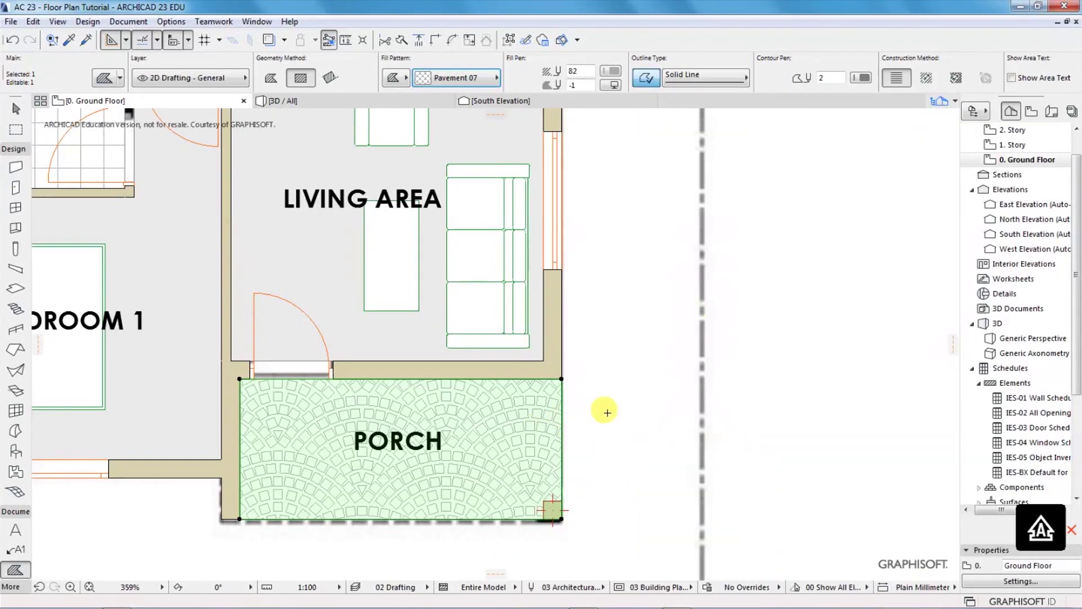
pyautogui.scroll(-5, 612, 421)
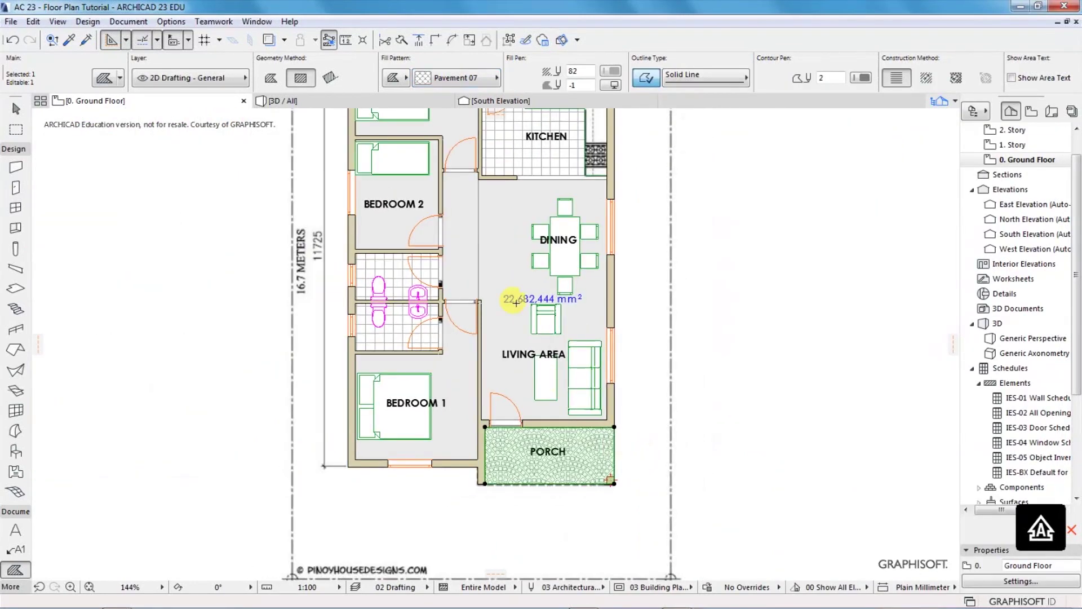
# - Set the porch floor fill's pattern to Grid 25x25 and deselect it
pyautogui.click(478, 79)
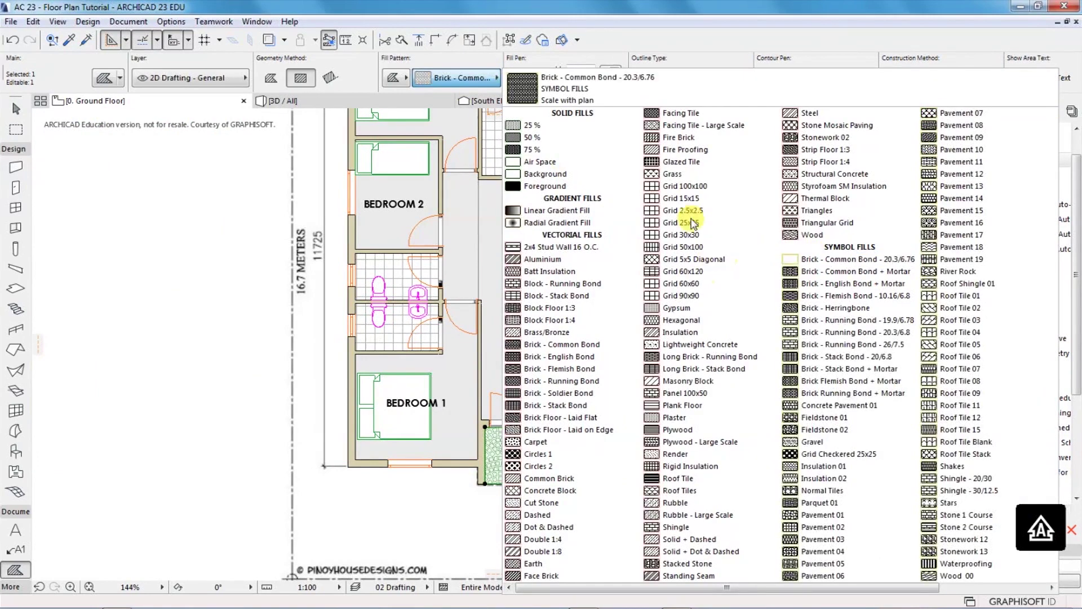
pyautogui.click(691, 225)
pyautogui.press('Escape')
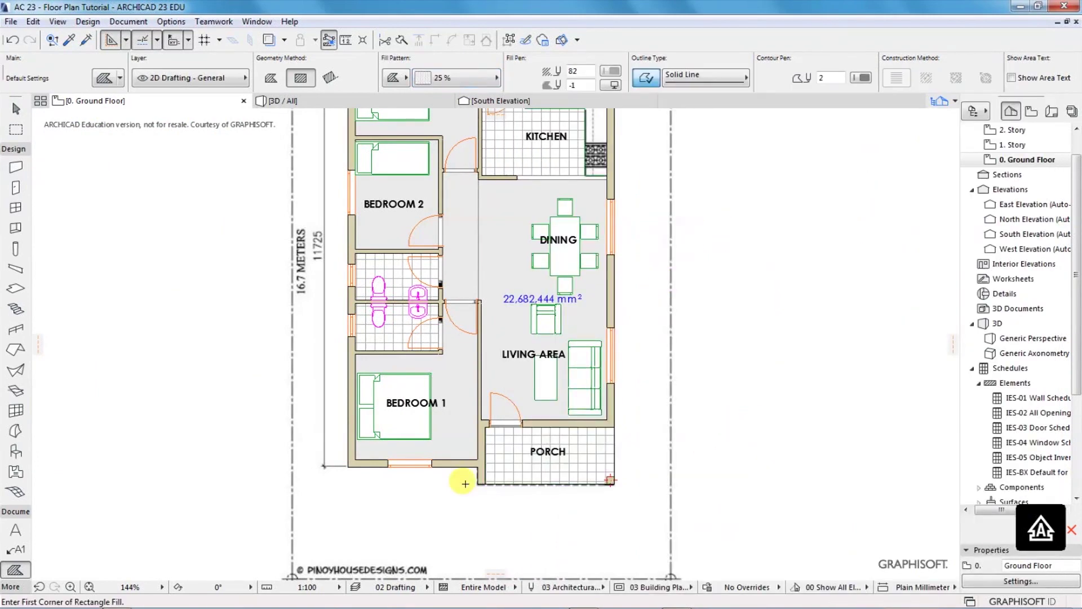
# - Move the pasted floor plan image horizontally out of the drawn plan, to a spot west of the West Elevation marker
pyautogui.scroll(-5, 420, 494)
pyautogui.scroll(4, 450, 342)
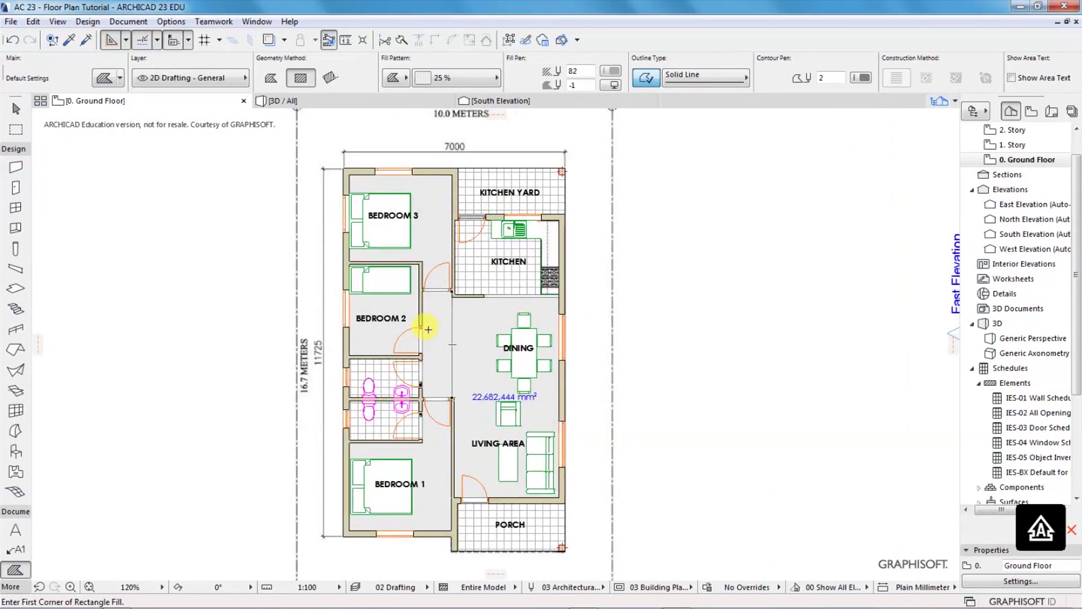
pyautogui.scroll(-3, 429, 329)
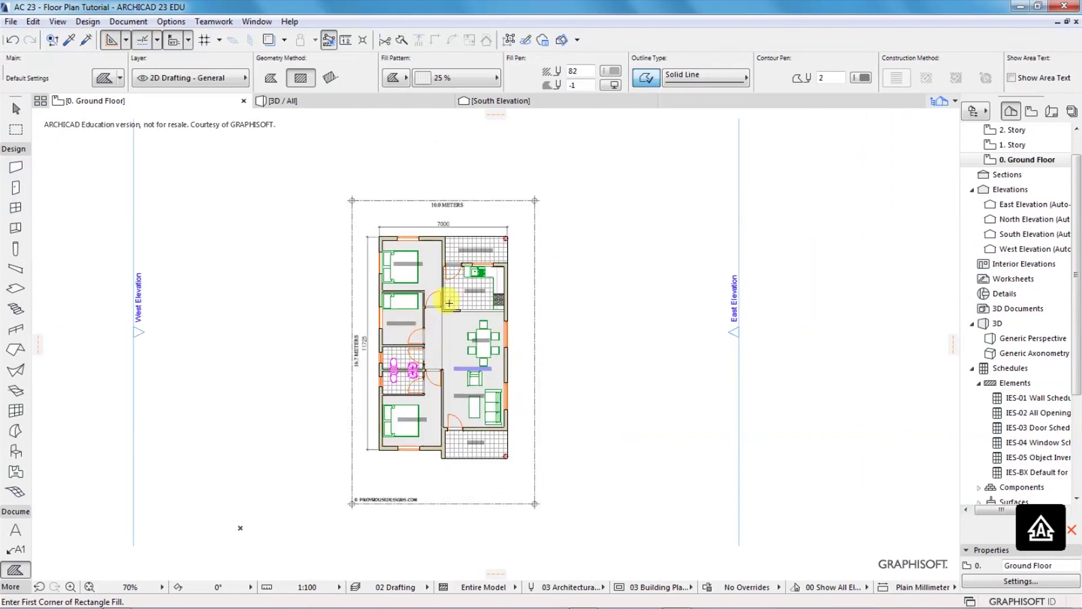
pyautogui.scroll(2, 440, 332)
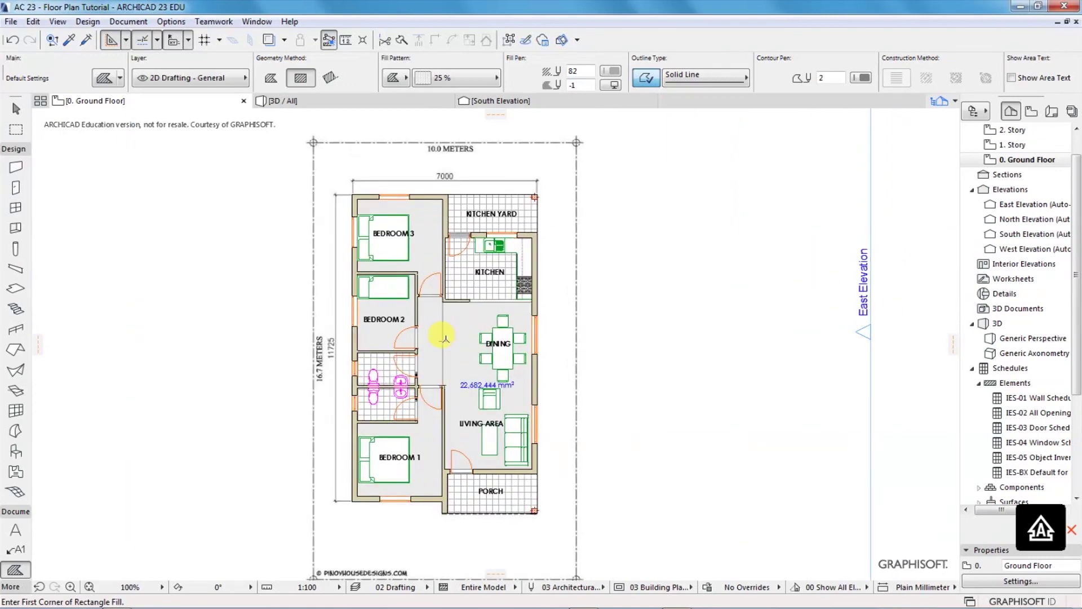
pyautogui.keyDown('shift'); pyautogui.click(577, 167); pyautogui.keyUp('shift')
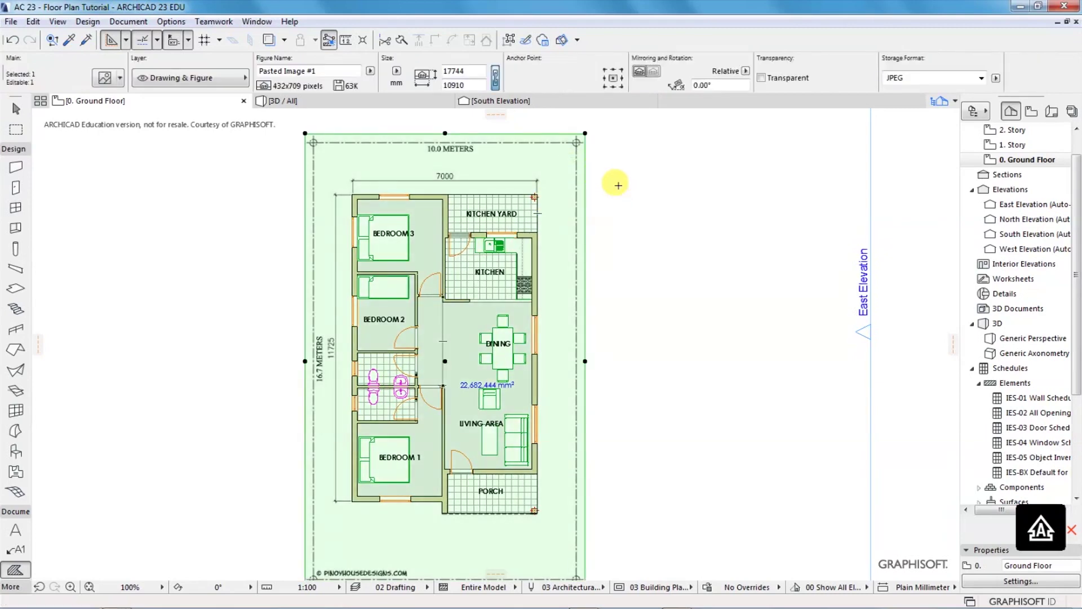
pyautogui.hotkey('ctrl', 'd')
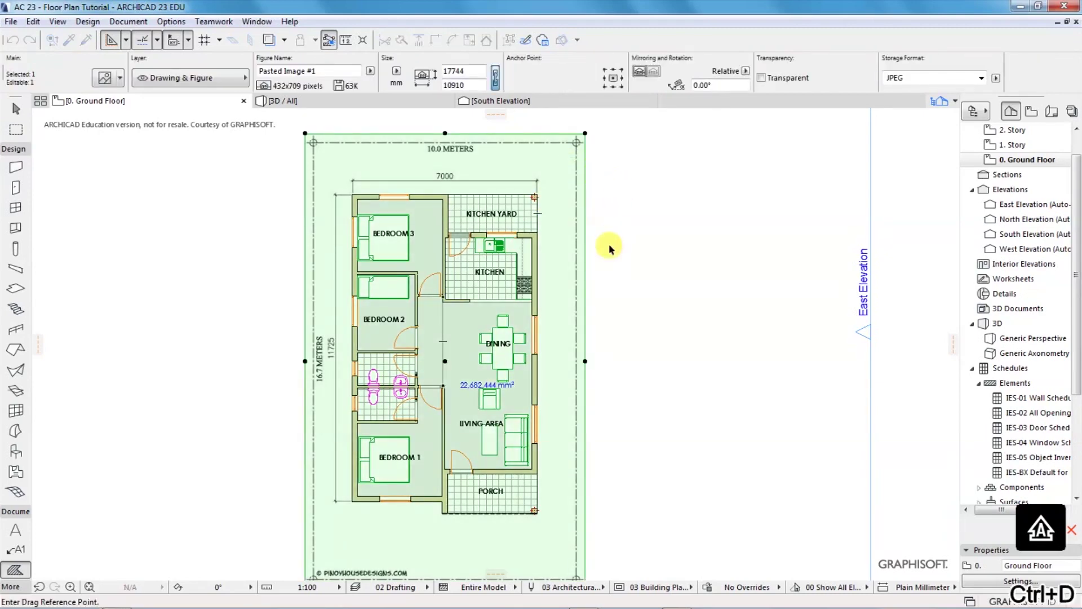
pyautogui.click(585, 360)
pyautogui.scroll(-4, 616, 307)
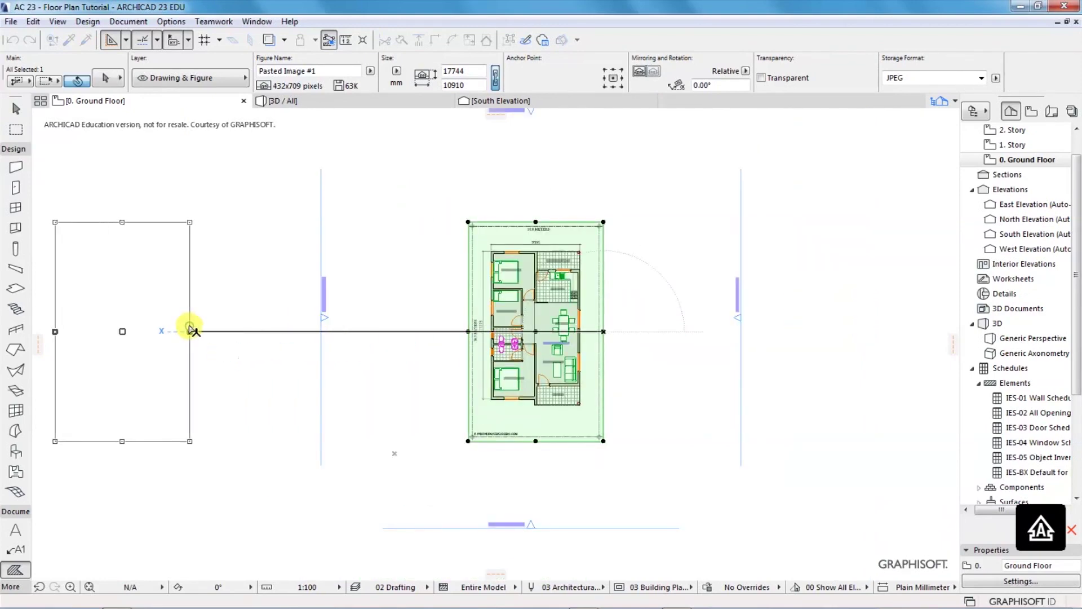
pyautogui.click(191, 311)
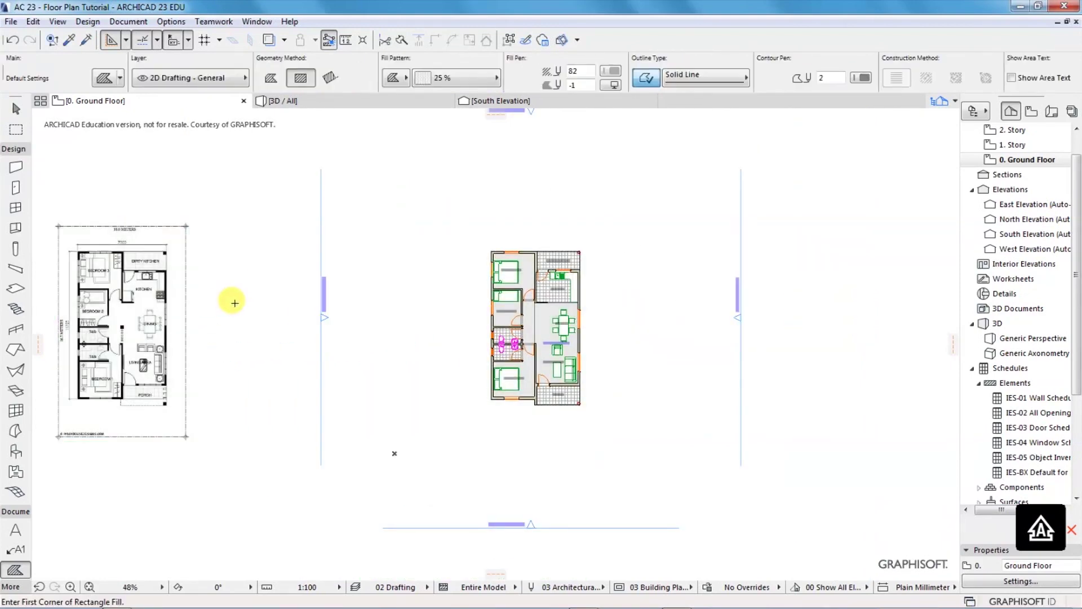
# - Start a linear dimension chain at the plan's northwest outer corner, picking the Bedroom 3 window edges and Bedroom 2 window's north edge
pyautogui.scroll(4, 614, 336)
pyautogui.scroll(3, 570, 273)
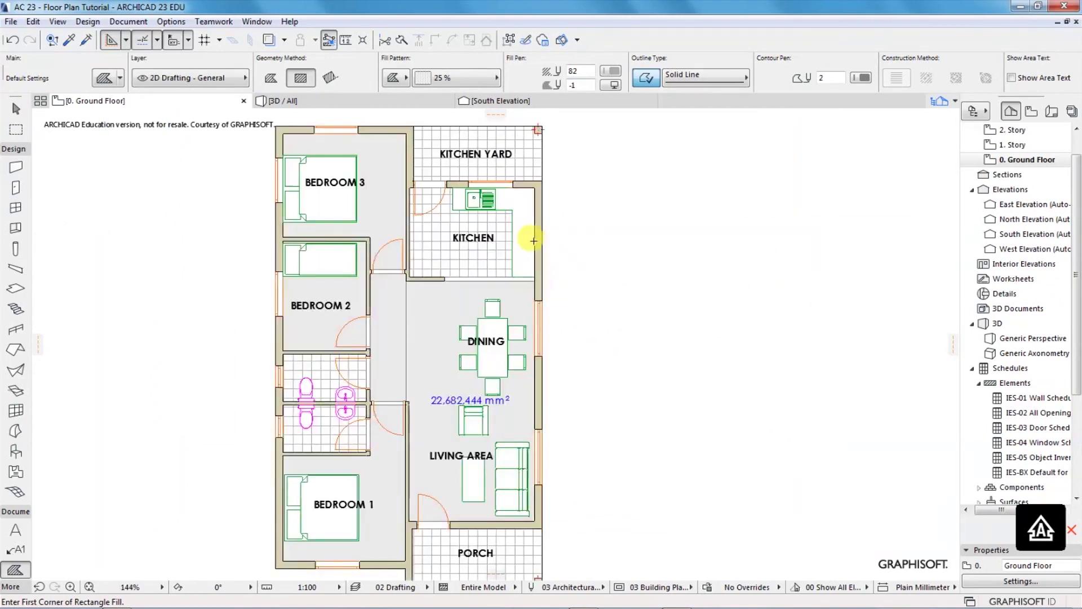
pyautogui.scroll(-2, 540, 305)
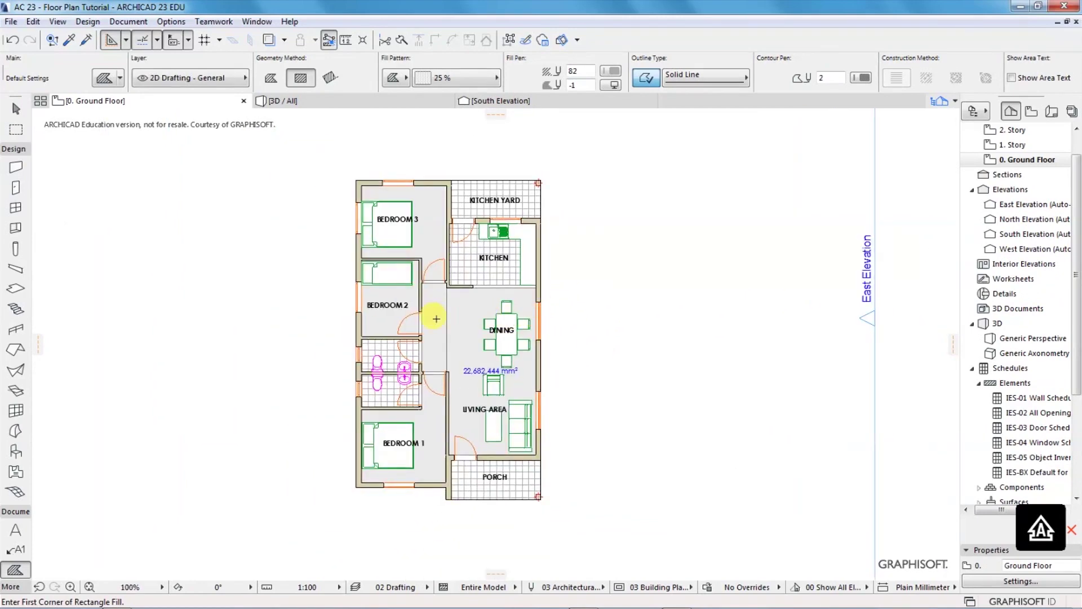
pyautogui.scroll(1, 407, 321)
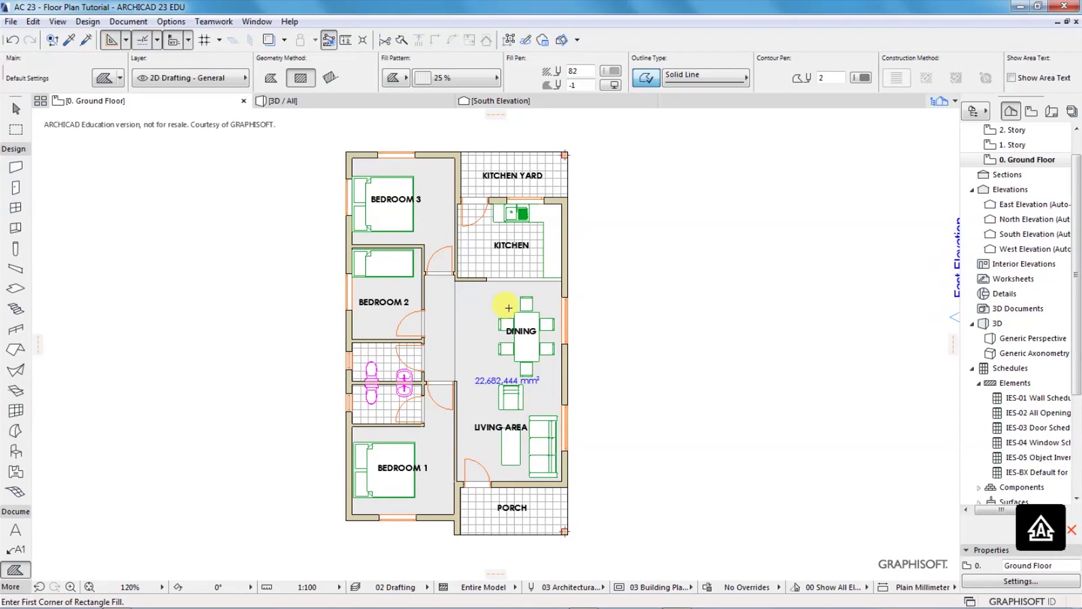
pyautogui.click(121, 22)
pyautogui.moveTo(159, 39)
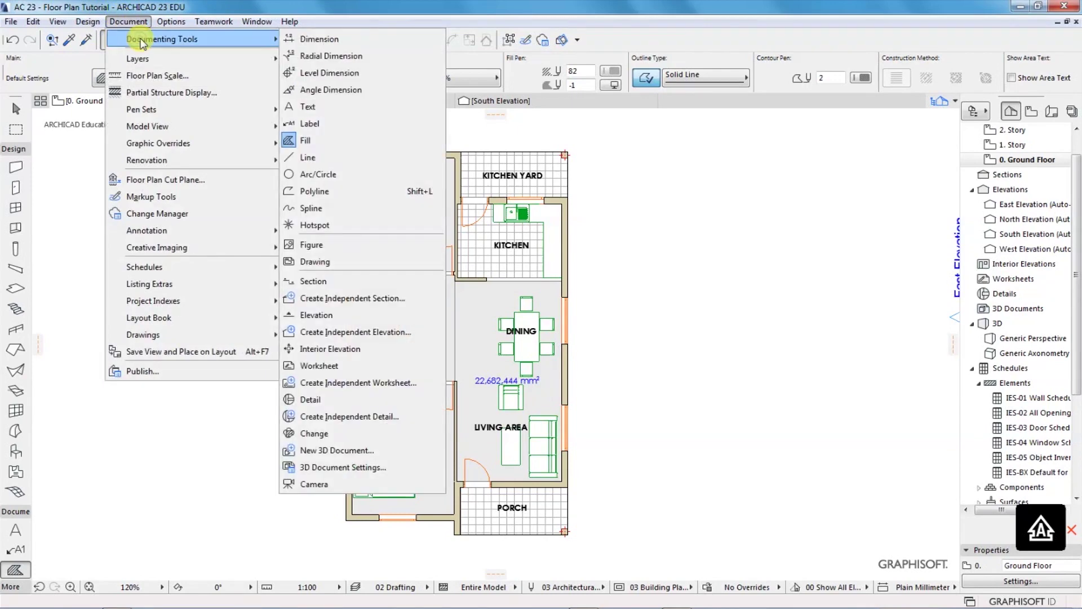
pyautogui.click(332, 39)
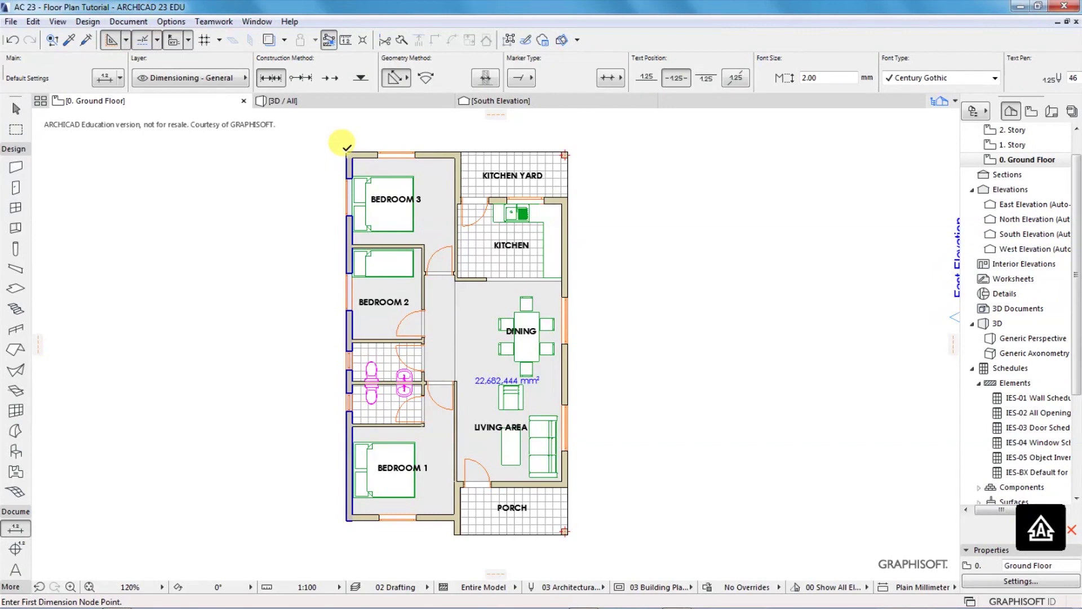
pyautogui.scroll(5, 344, 143)
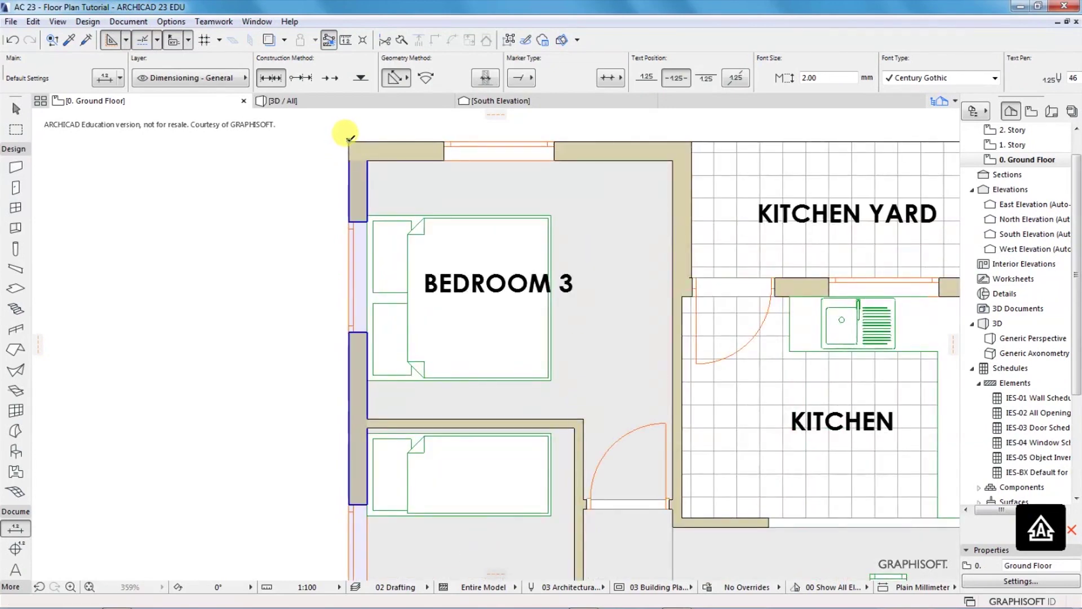
pyautogui.click(350, 142)
pyautogui.scroll(-2, 324, 186)
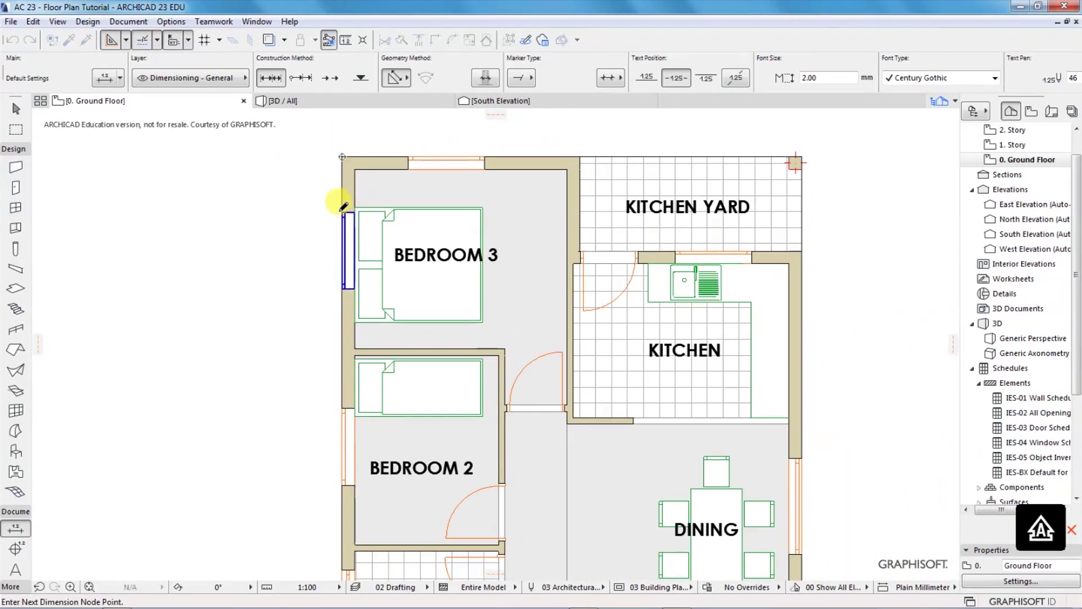
pyautogui.scroll(-2, 345, 181)
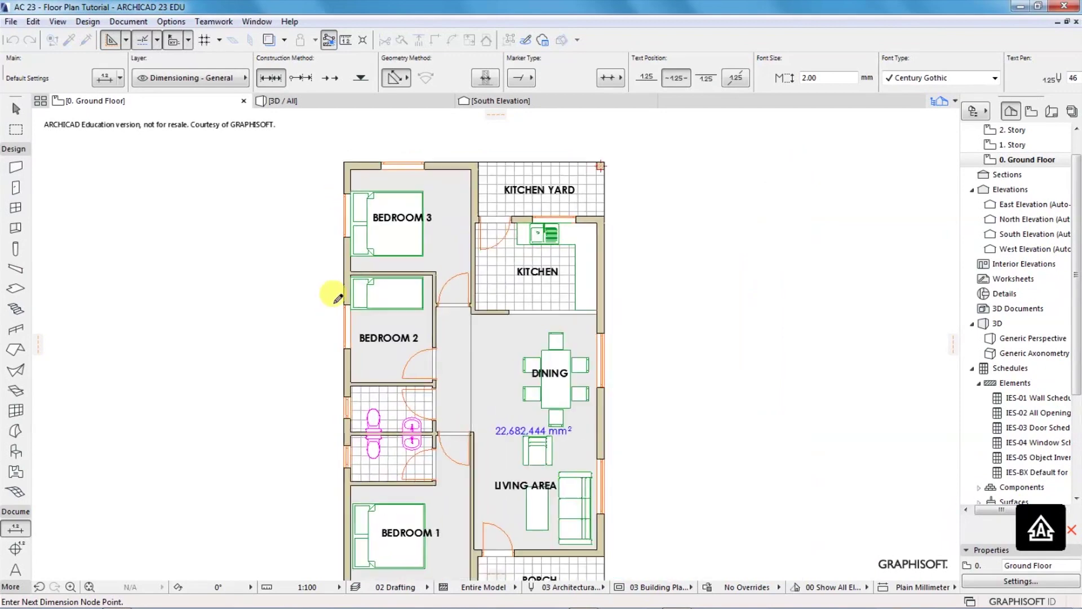
pyautogui.scroll(2, 338, 298)
pyautogui.click(354, 297)
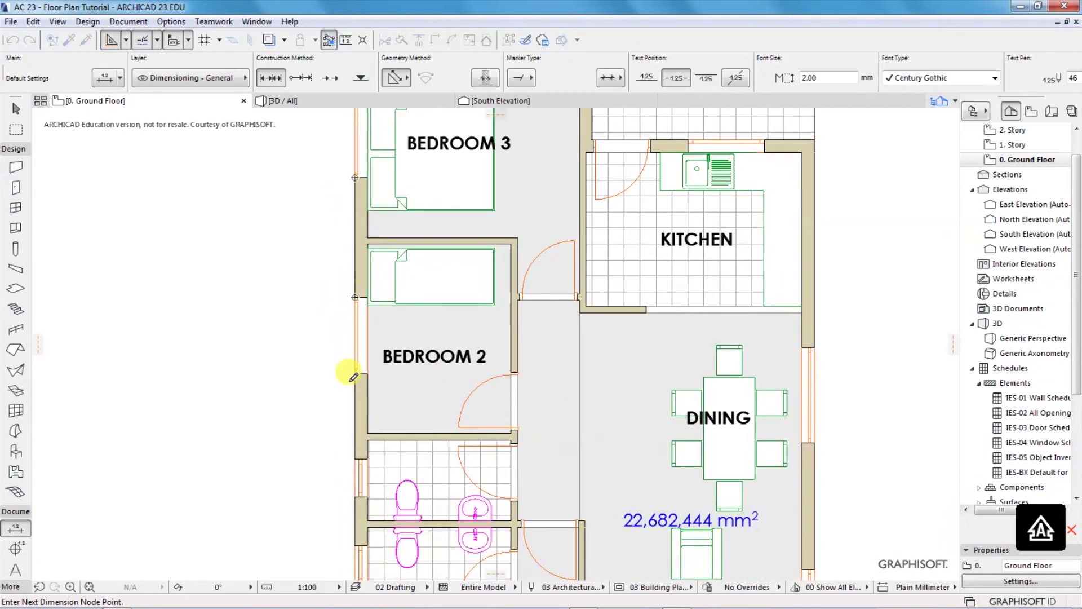
# - Continue the chain through the remaining west window edges to the porch wall's south corner, and place the dimension line west of the plan
pyautogui.scroll(-2, 353, 379)
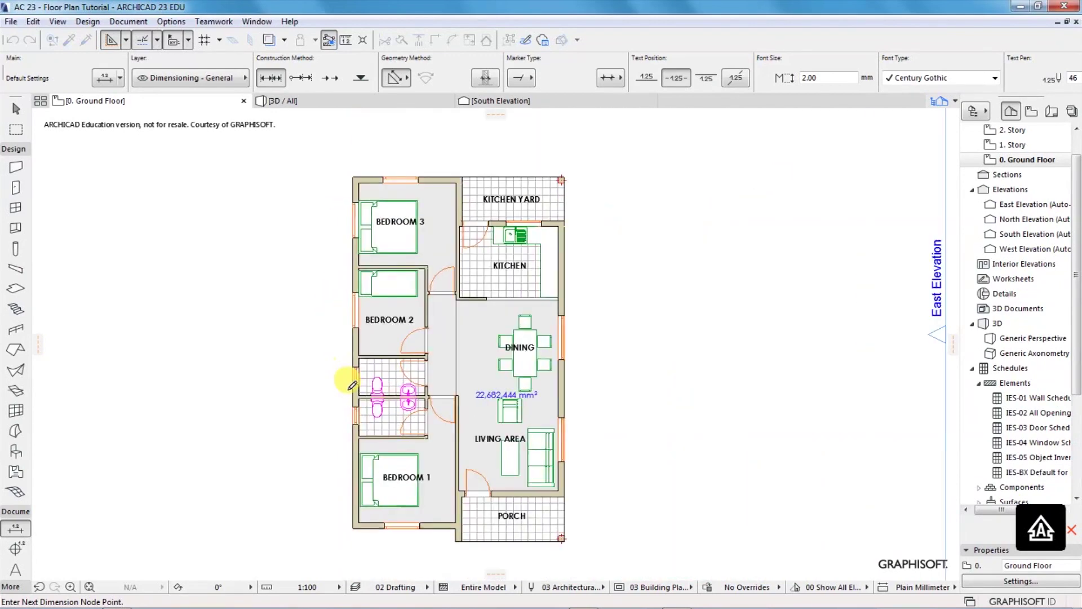
pyautogui.scroll(2, 352, 385)
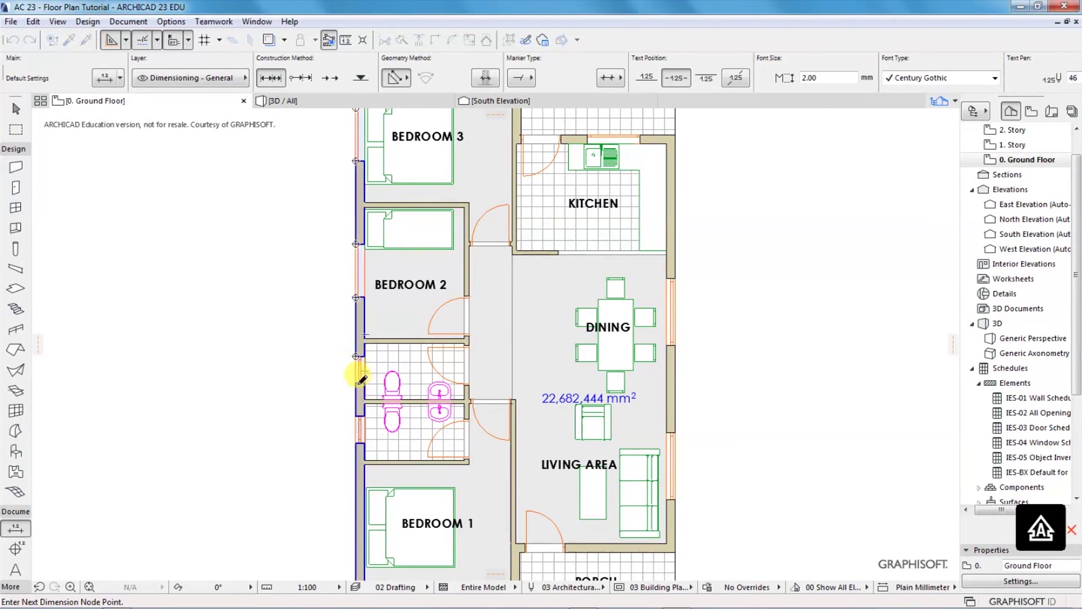
pyautogui.scroll(-2, 333, 347)
pyautogui.scroll(3, 341, 365)
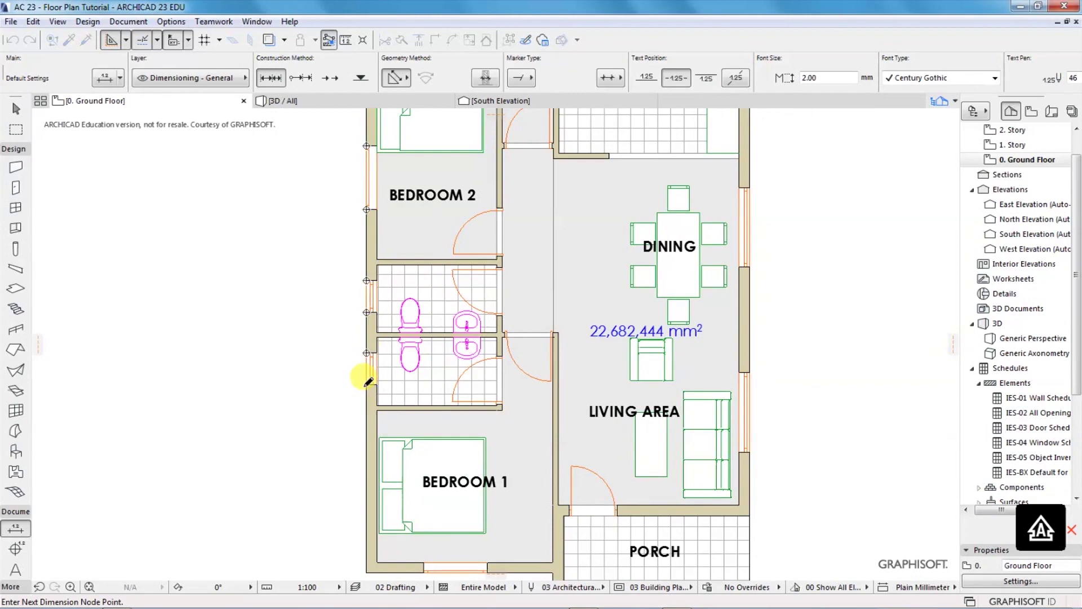
pyautogui.scroll(-2, 384, 394)
pyautogui.scroll(3, 456, 440)
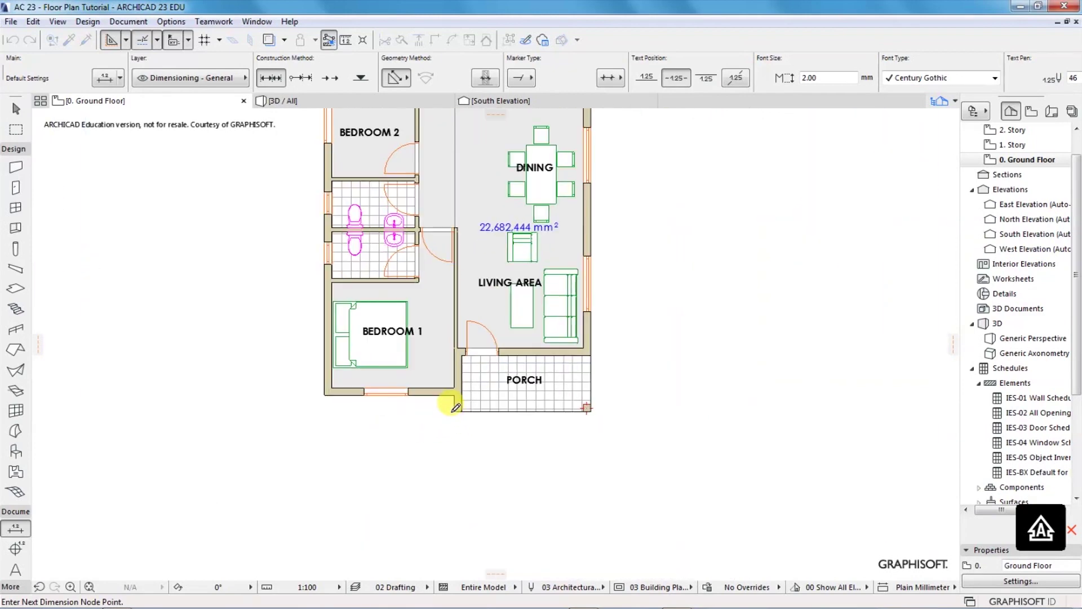
pyautogui.scroll(-3, 389, 416)
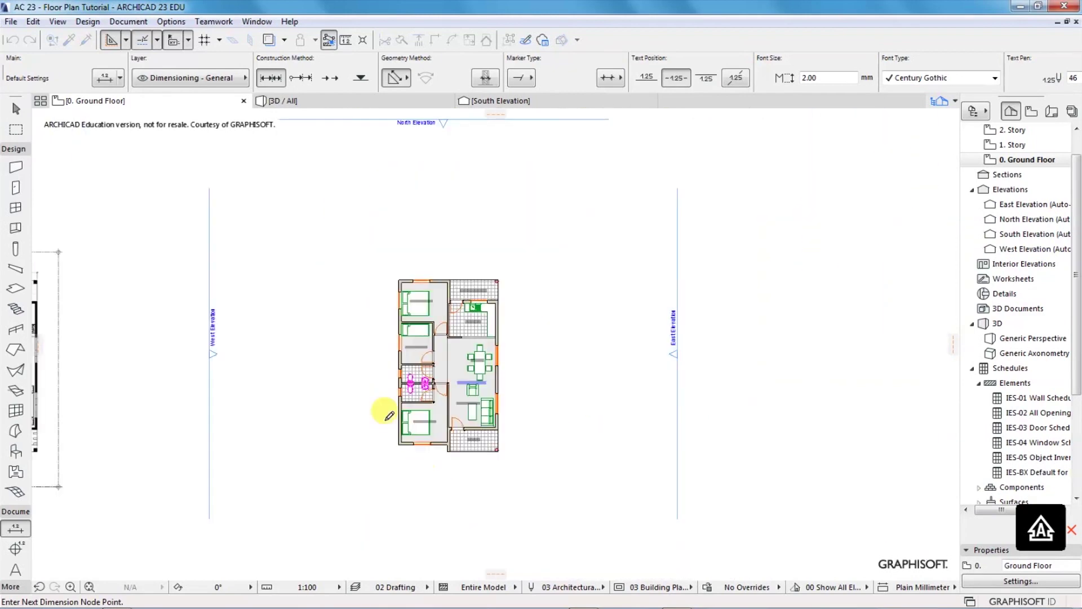
pyautogui.scroll(2, 386, 394)
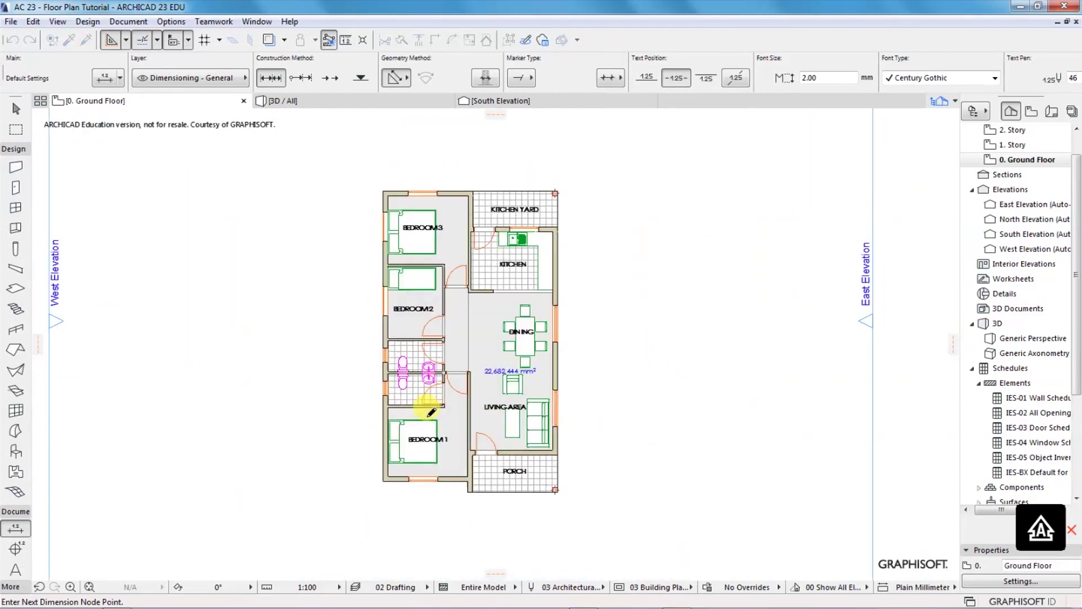
pyautogui.doubleClick(353, 344)
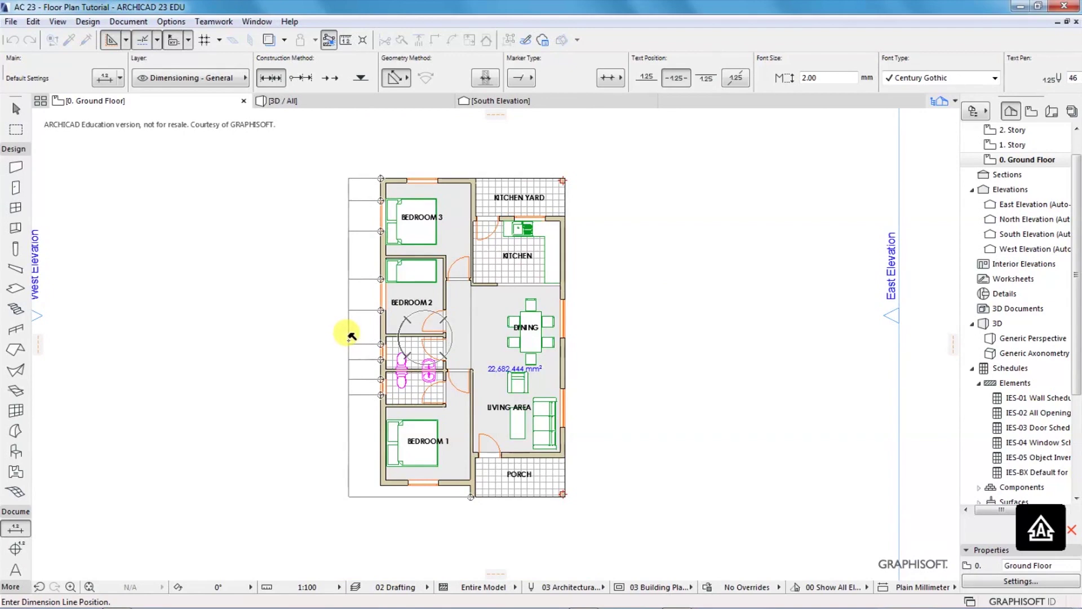
pyautogui.click(350, 337)
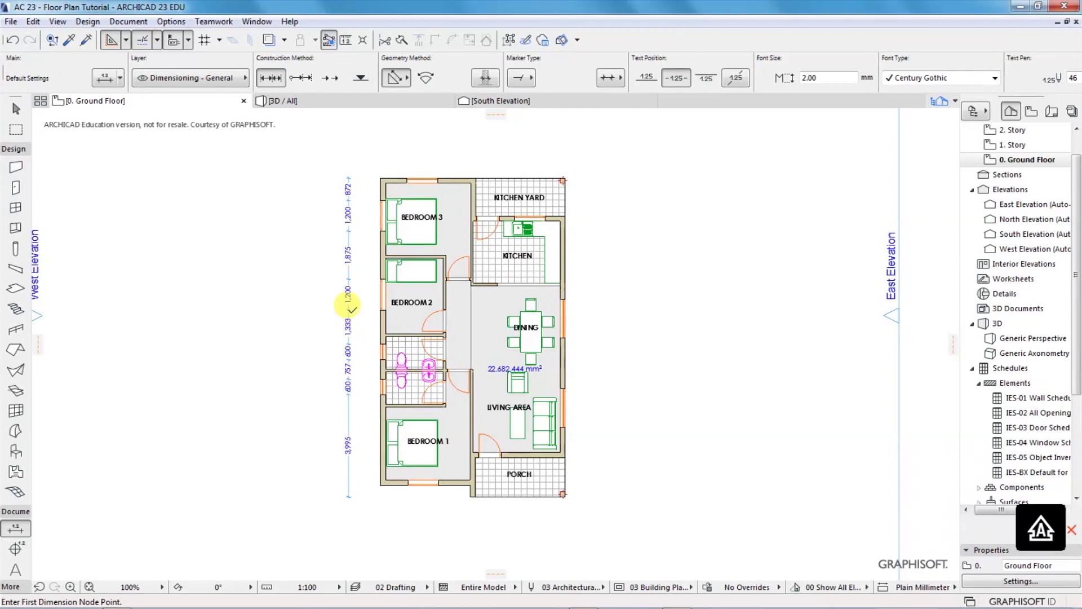
# - Start a second dimension chain, picking the north wall and the partition walls between Bedroom 3, Bedroom 2, the two T&Bs and Bedroom 1
pyautogui.scroll(2, 355, 270)
pyautogui.scroll(2, 346, 237)
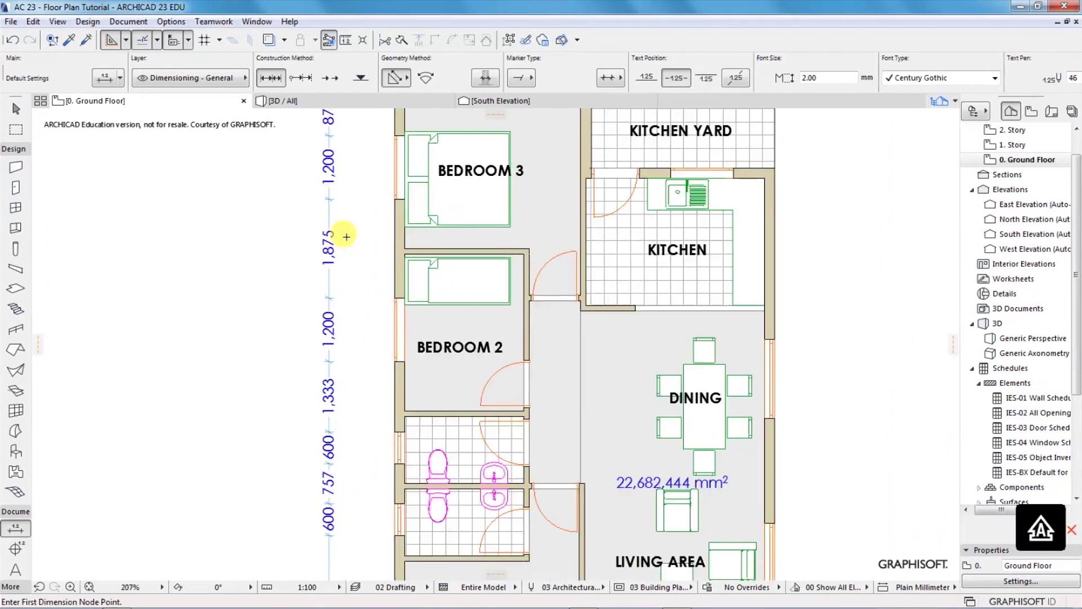
pyautogui.scroll(-4, 346, 236)
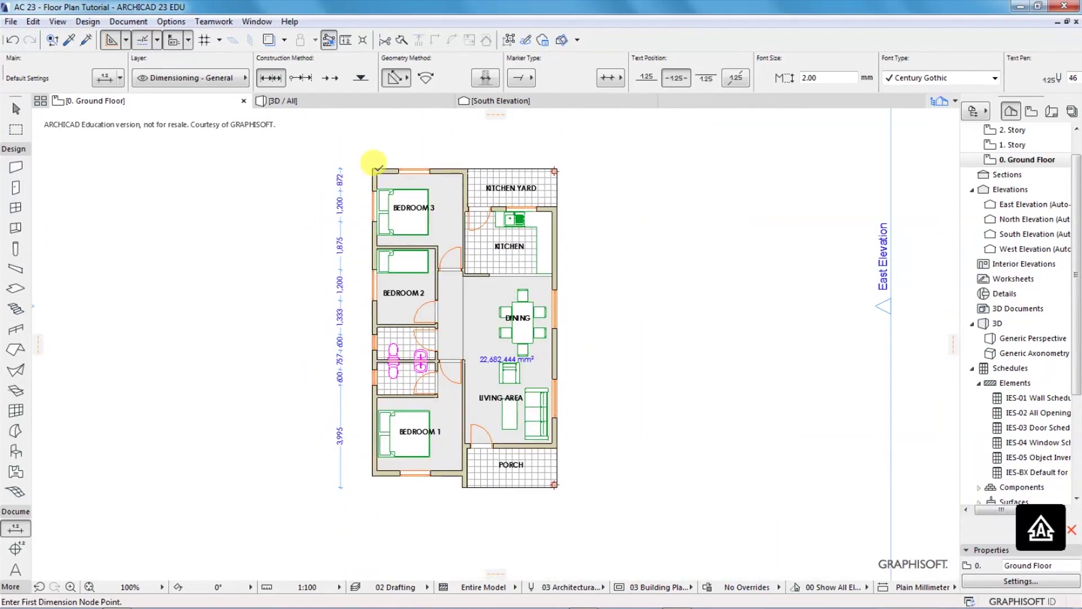
pyautogui.click(385, 171)
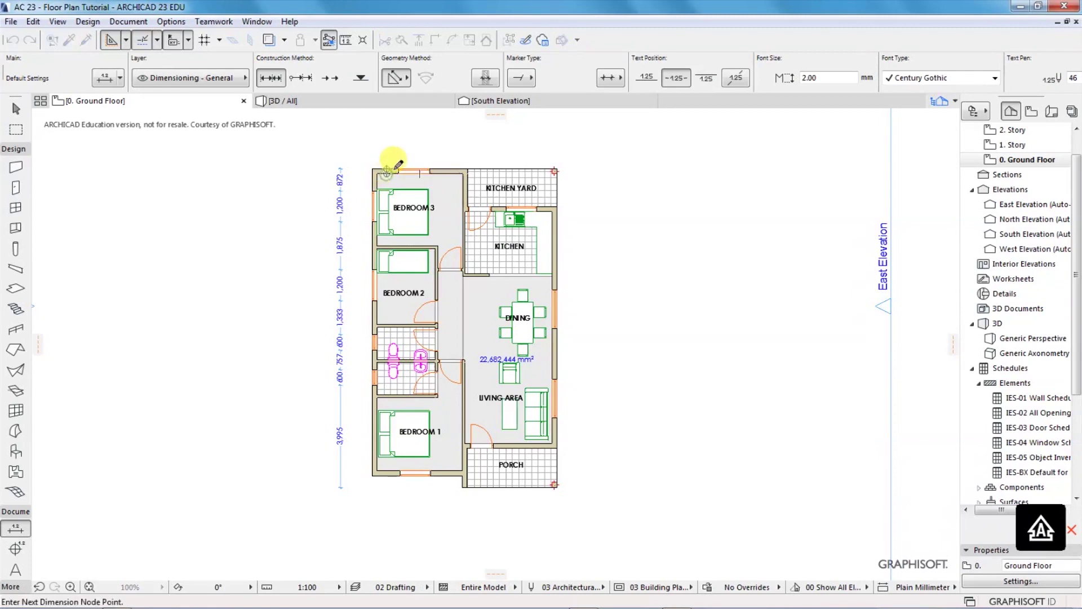
pyautogui.click(387, 247)
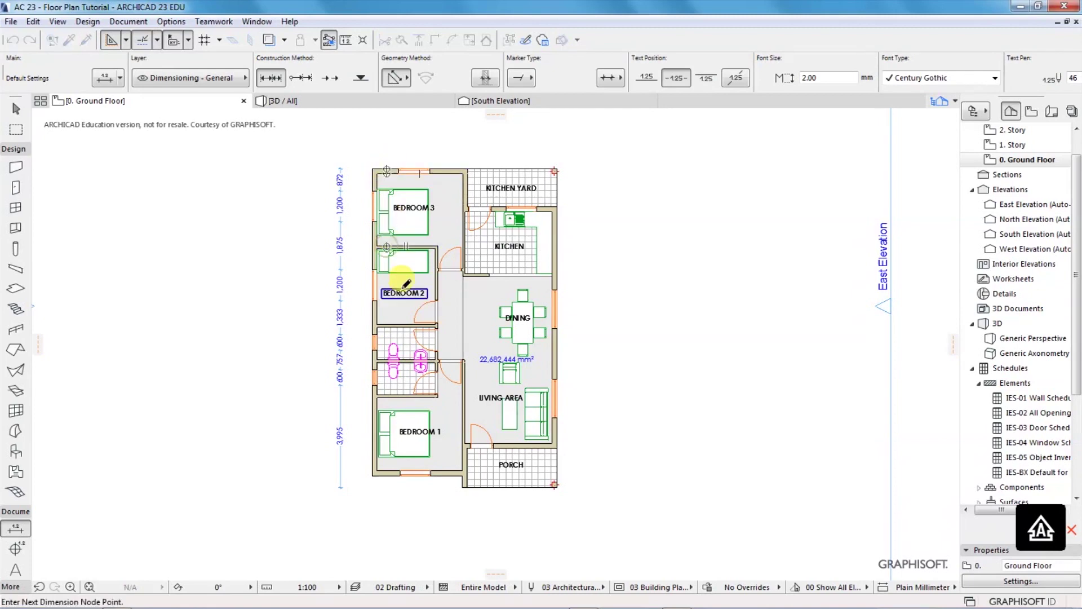
pyautogui.click(391, 325)
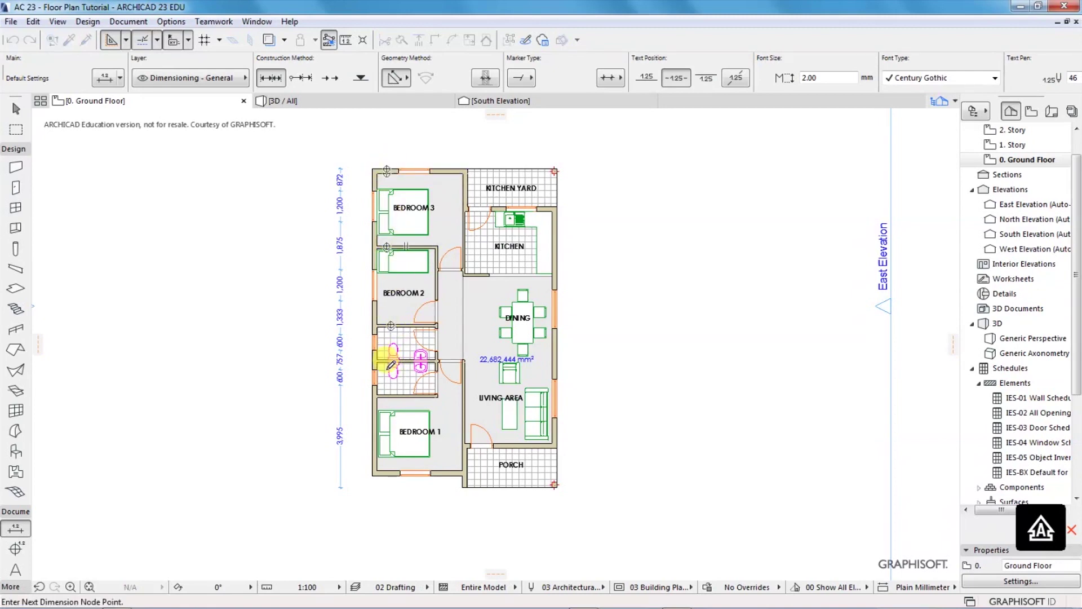
pyautogui.scroll(4, 391, 365)
pyautogui.scroll(-2, 374, 309)
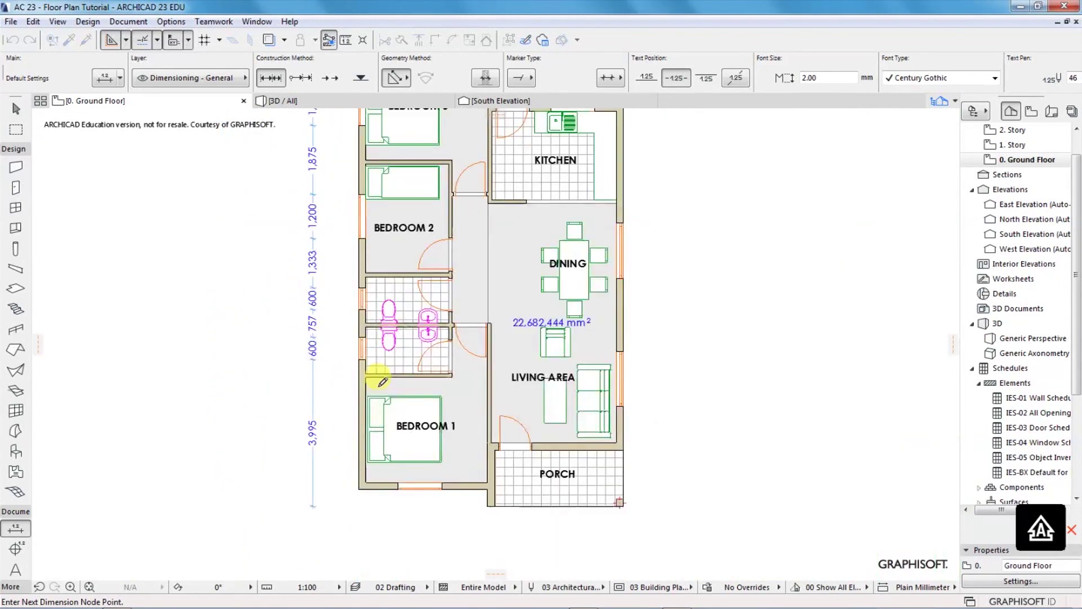
pyautogui.scroll(3, 382, 382)
pyautogui.scroll(-5, 386, 316)
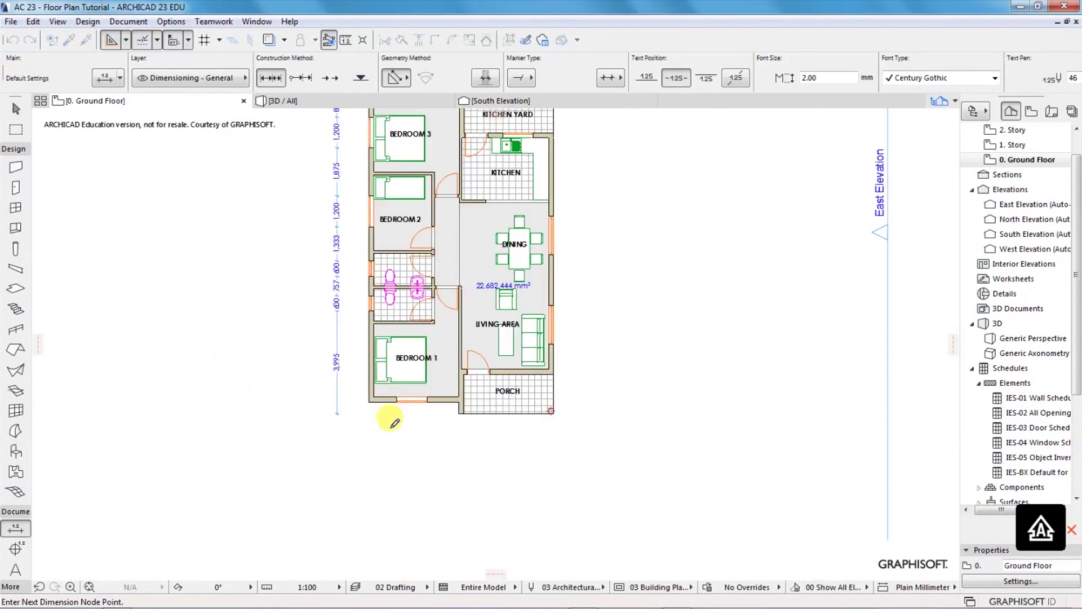
# - Add Bedroom 1's south wall and the porch wall's south end to the chain, placing its dimension line west of the window dimensions
pyautogui.scroll(3, 394, 422)
pyautogui.scroll(-1, 481, 439)
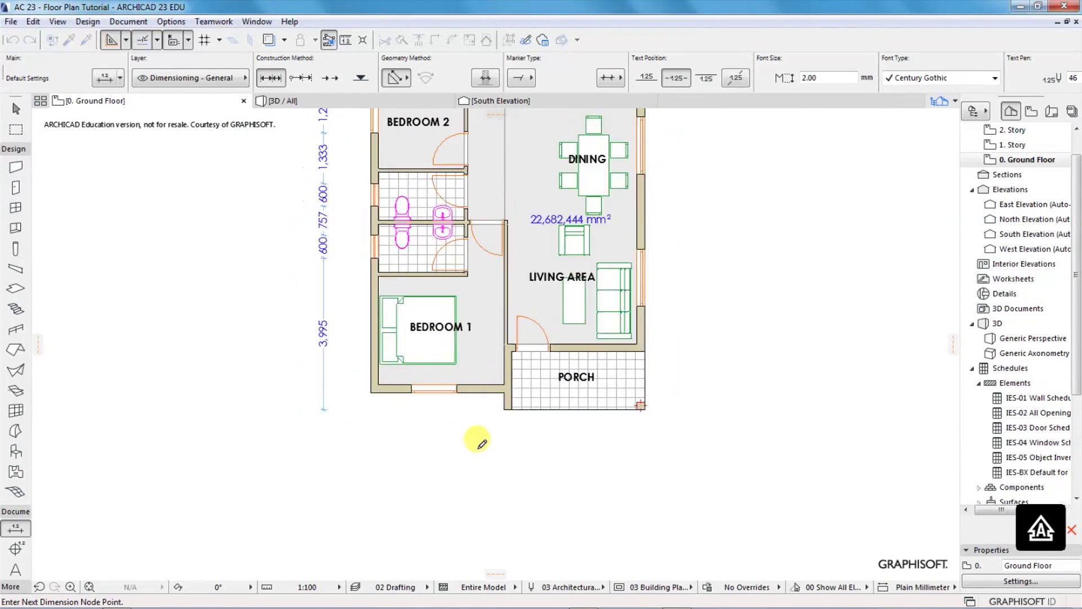
pyautogui.scroll(-3, 496, 406)
pyautogui.scroll(3, 496, 406)
pyautogui.scroll(2, 504, 461)
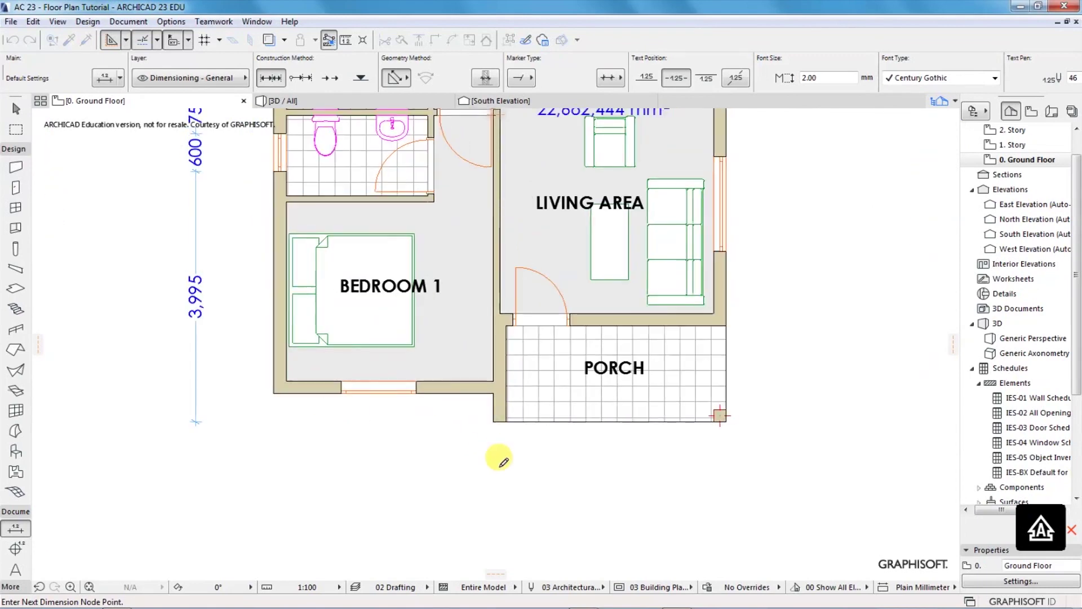
pyautogui.scroll(-3, 387, 271)
pyautogui.scroll(3, 387, 295)
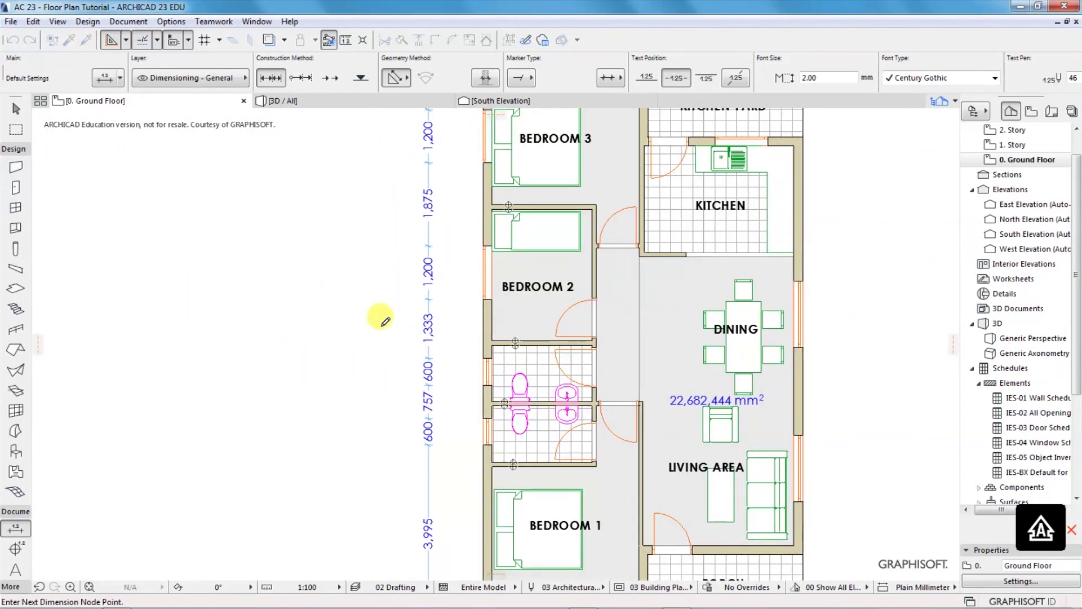
pyautogui.doubleClick(385, 320)
pyautogui.click(380, 315)
pyautogui.scroll(-3, 281, 317)
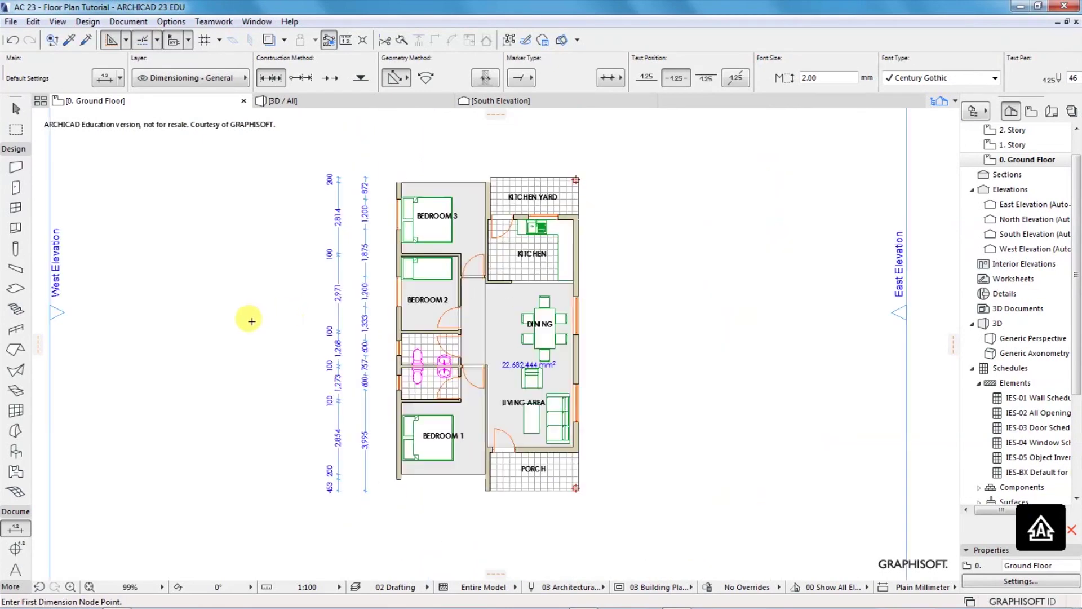
# - Add an overall linear dimension from the northwest to the southwest outer corner, placing its line west of the two existing chains
pyautogui.scroll(-3, 251, 320)
pyautogui.scroll(3, 273, 304)
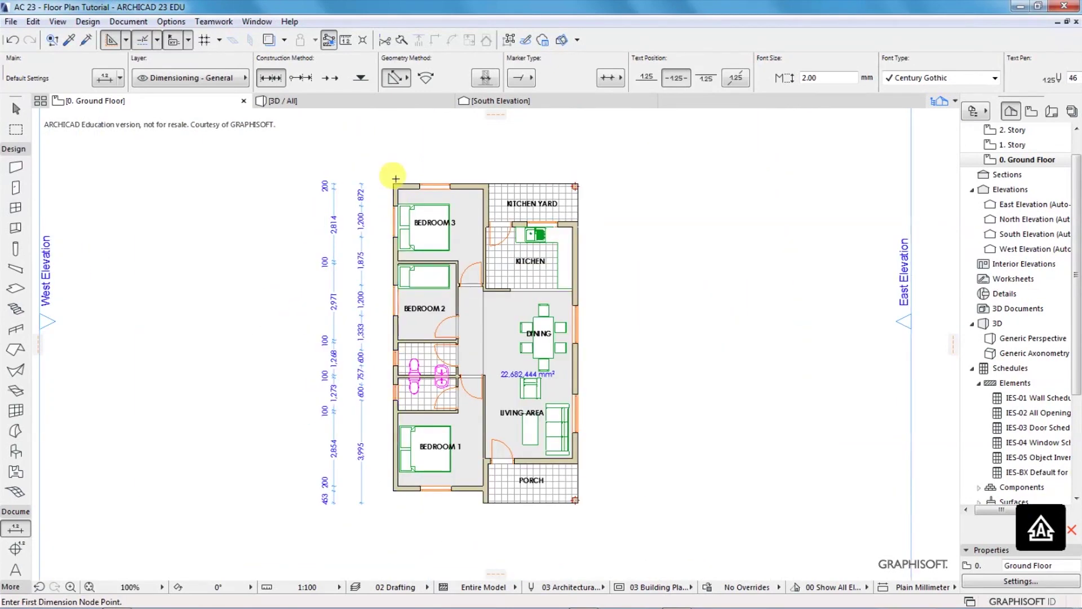
pyautogui.click(394, 184)
pyautogui.click(393, 490)
pyautogui.doubleClick(291, 354)
pyautogui.click(300, 357)
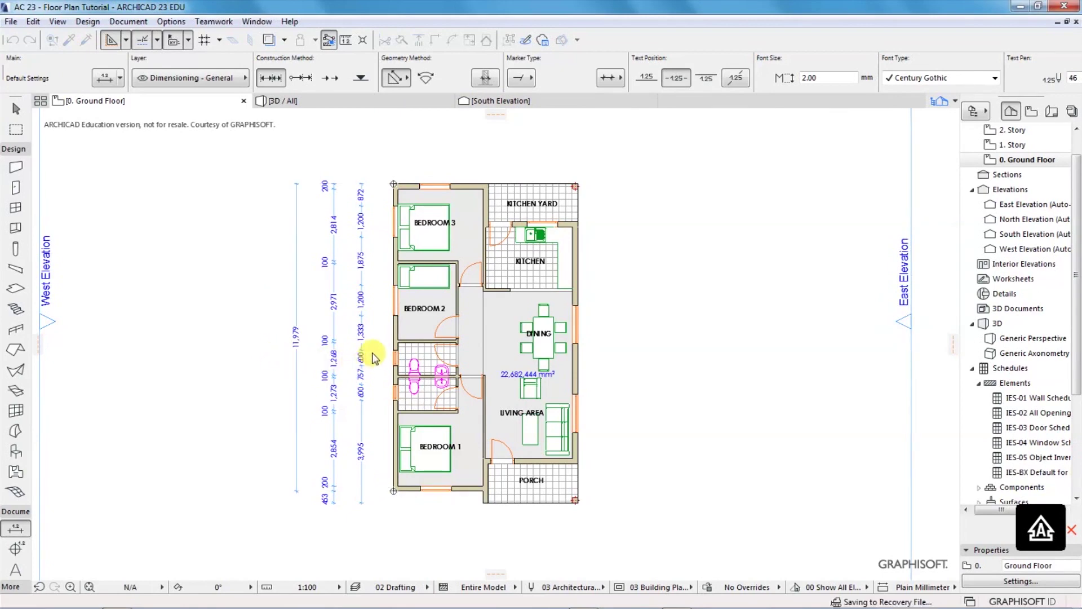
pyautogui.scroll(2, 625, 350)
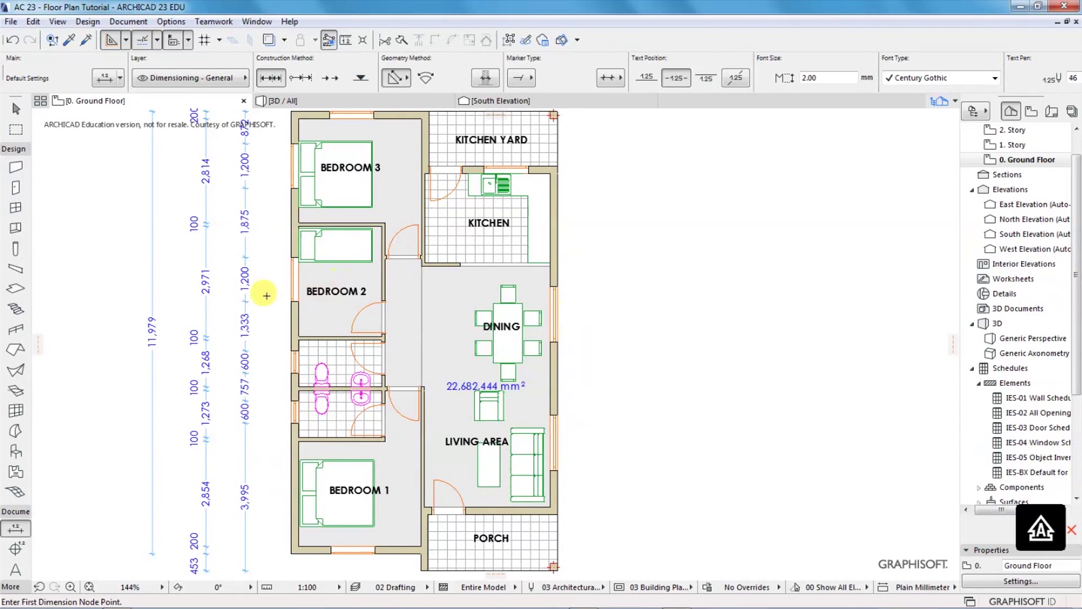
pyautogui.scroll(-2, 480, 351)
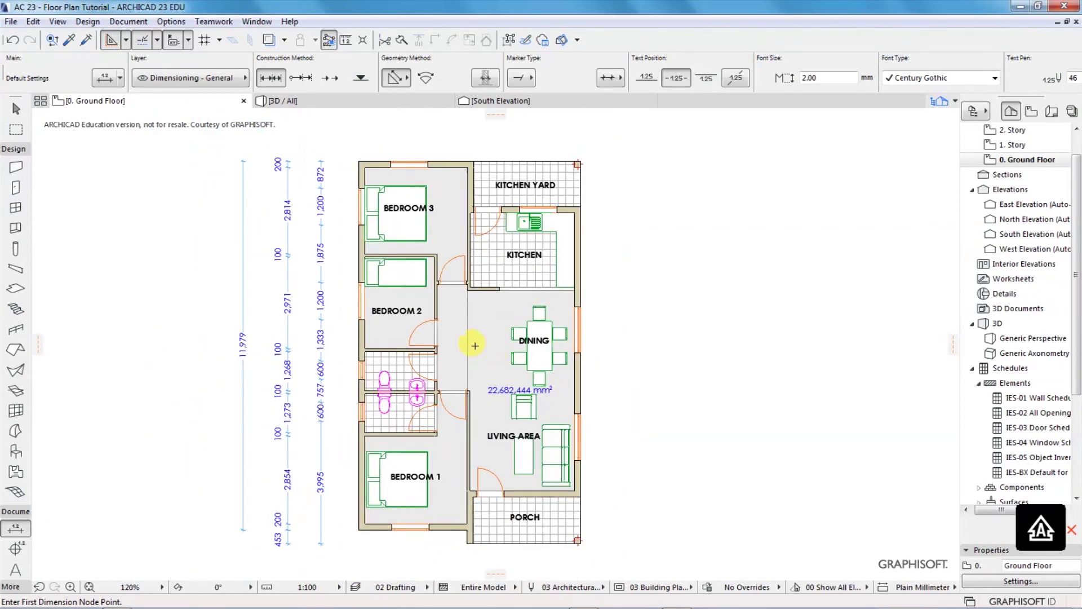
pyautogui.scroll(1, 480, 351)
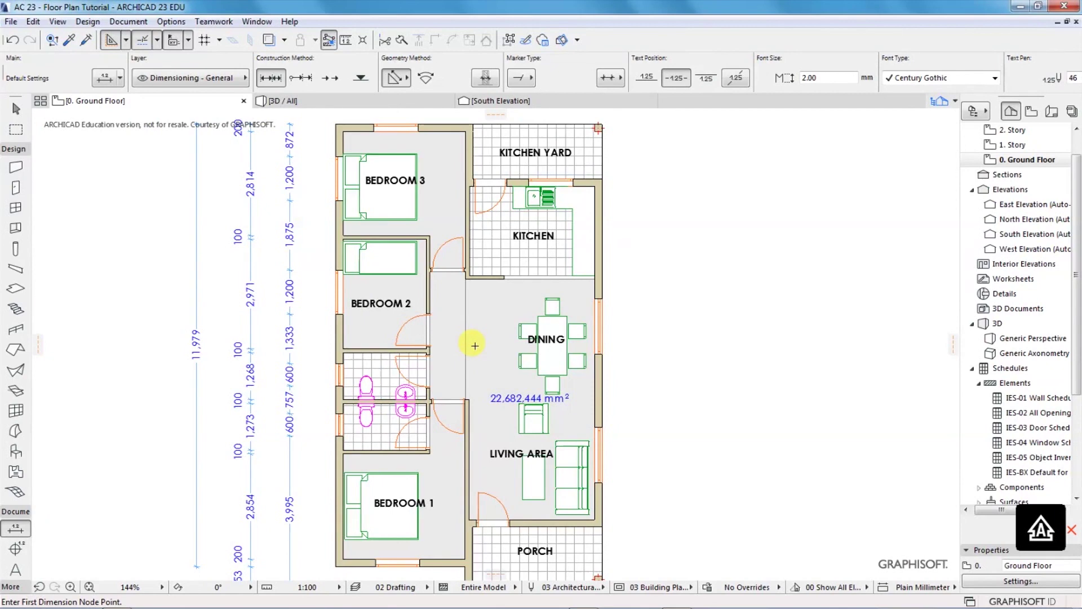
pyautogui.moveTo(597, 607)
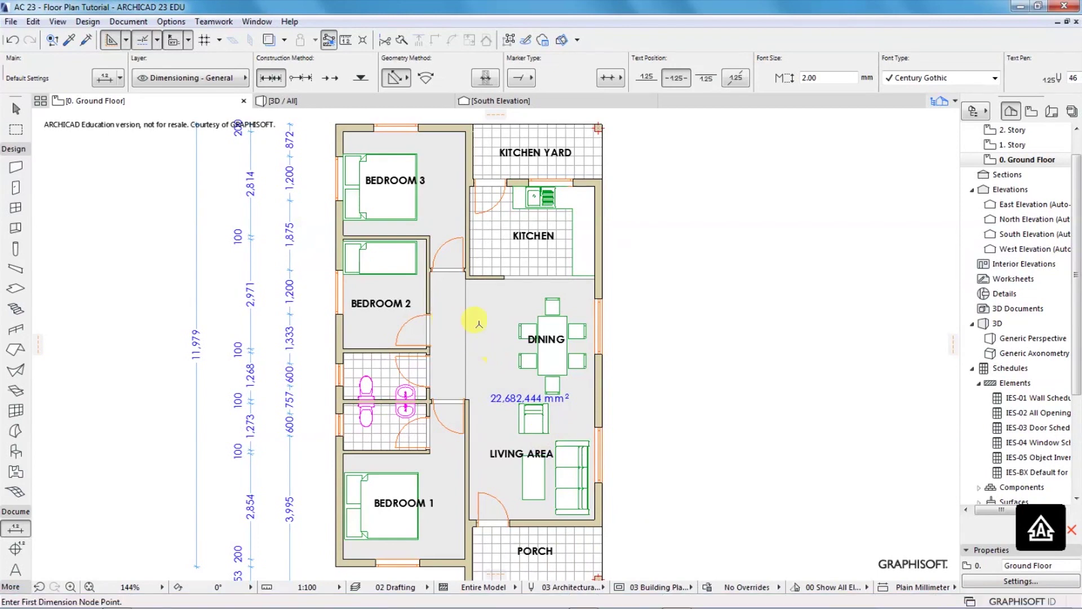
pyautogui.scroll(-3, 473, 325)
pyautogui.scroll(3, 416, 332)
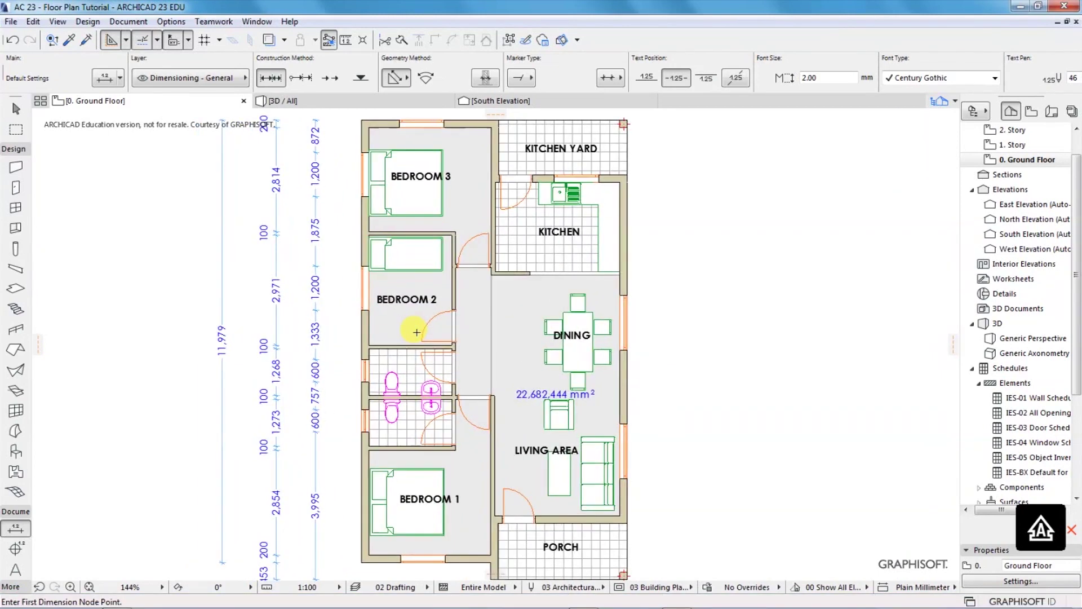